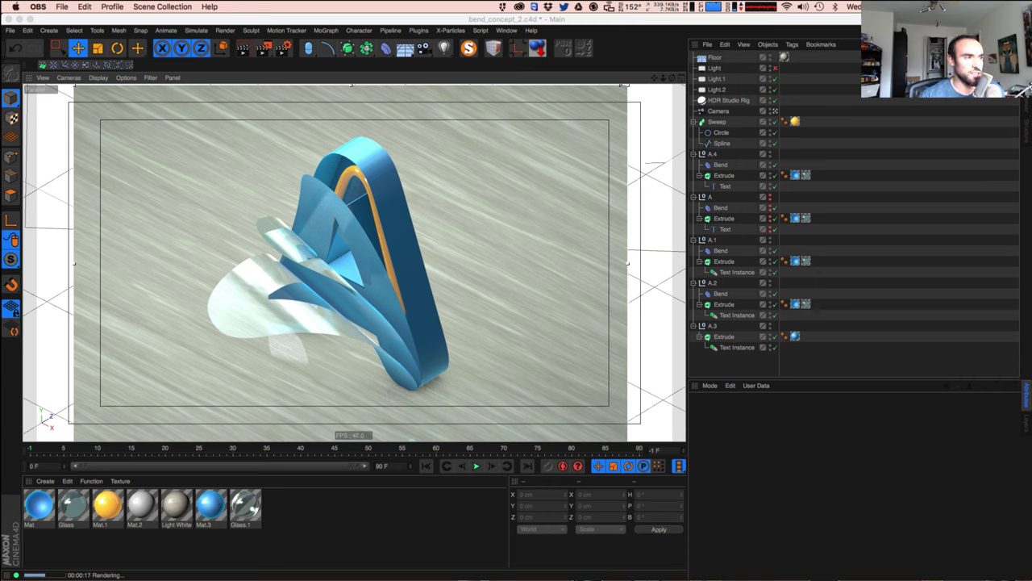
key("super+Tab")
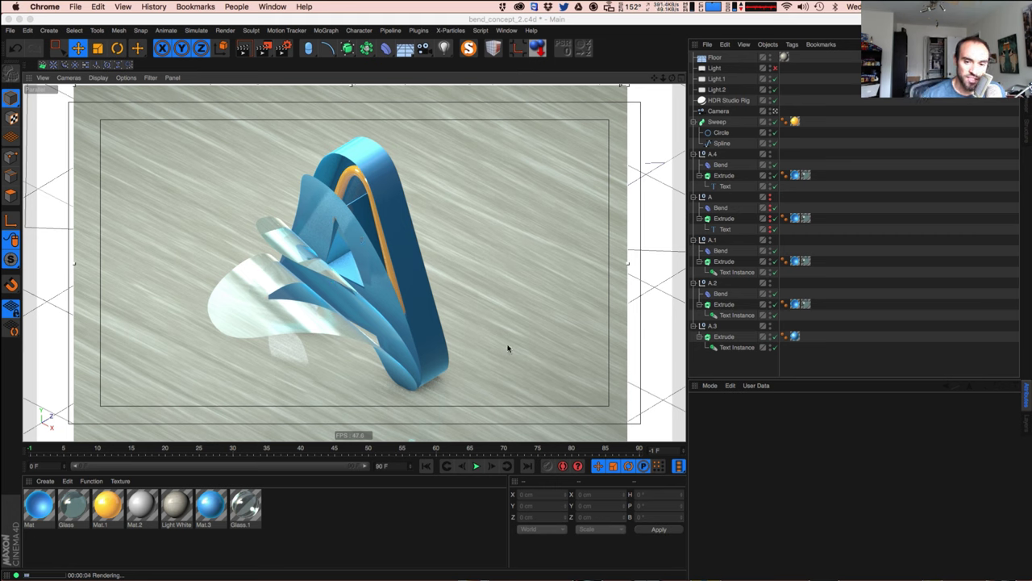
key("ctrl+r")
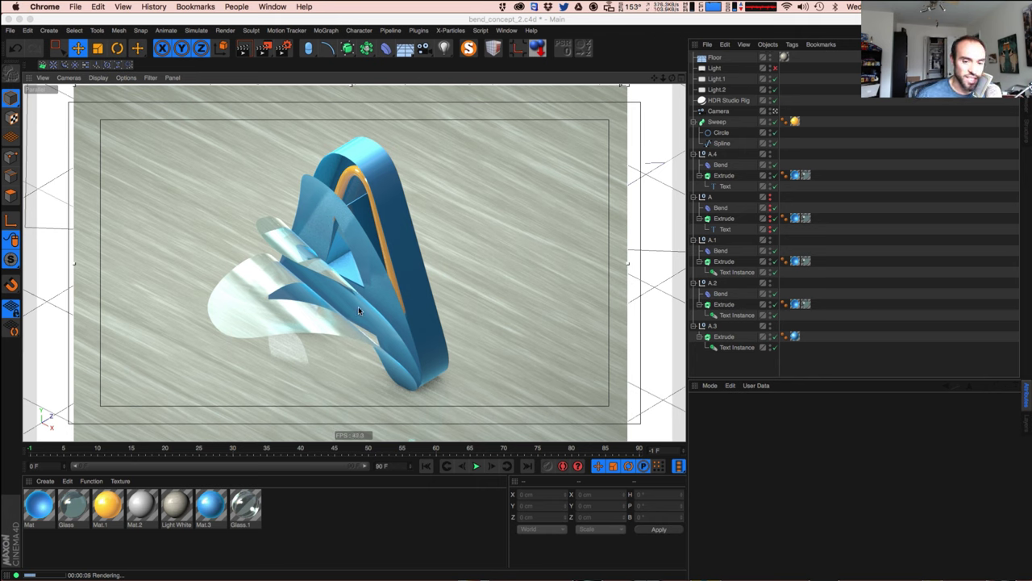
key("ctrl+r")
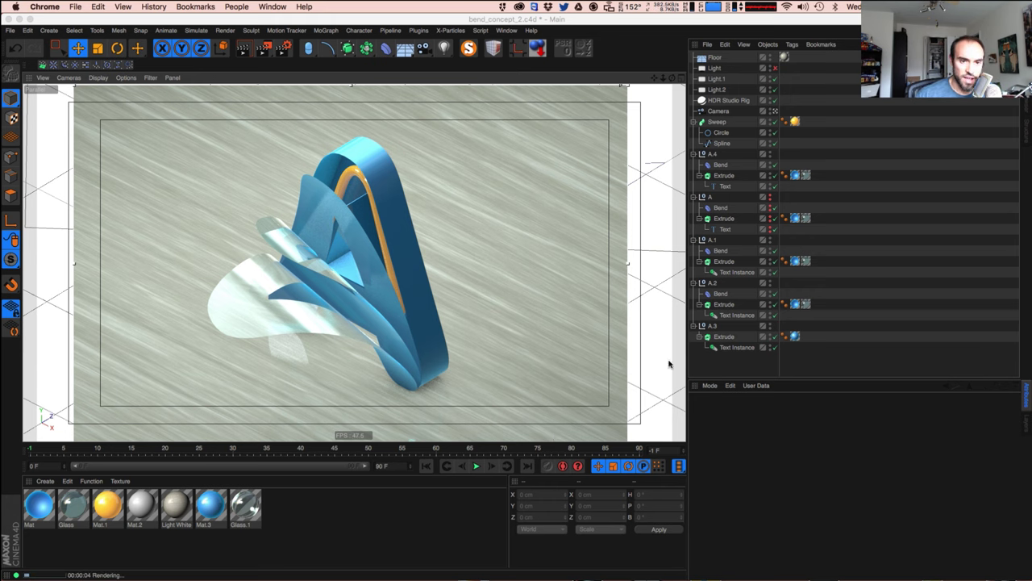
Create a new empty project.
left_click(10, 31)
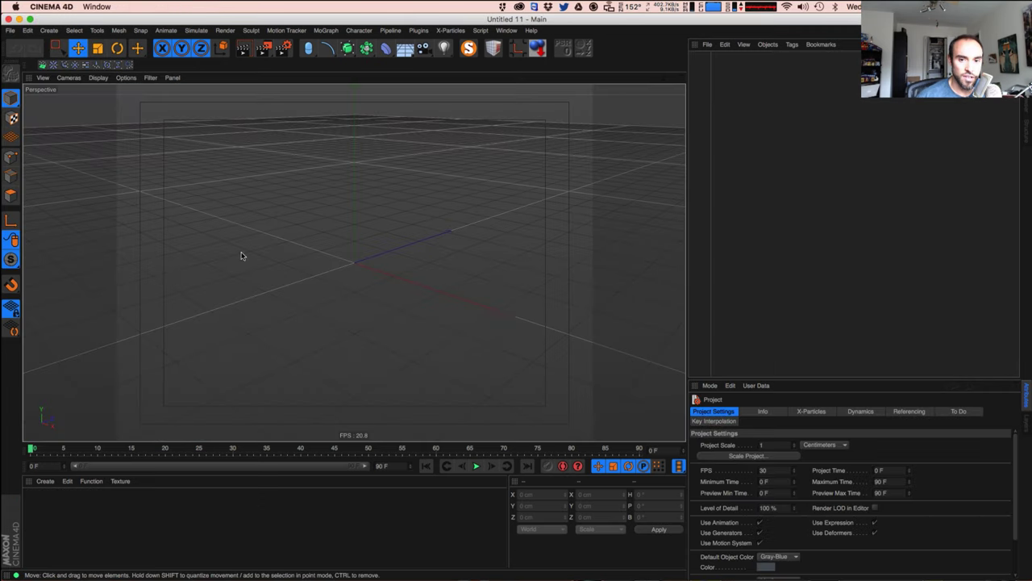
left_click(19, 47)
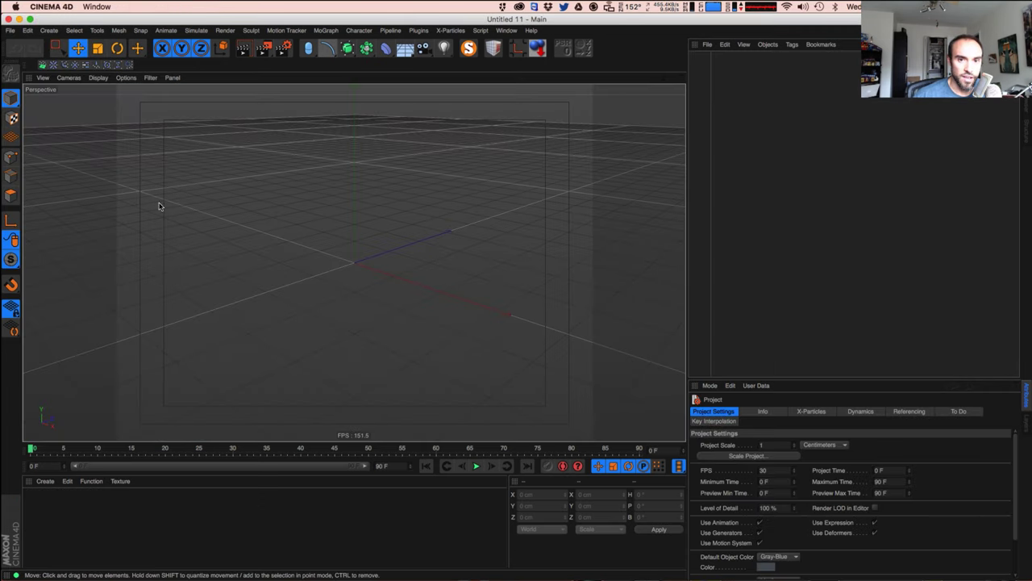
key("super+Tab")
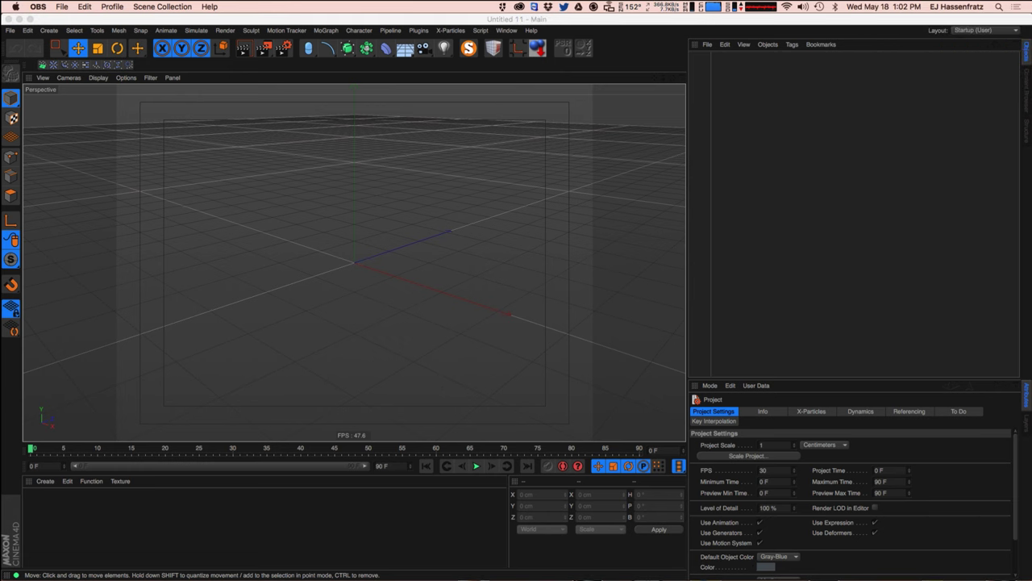
Add a Text spline to the scene and set its text to "A".
left_click(375, 75)
left_click(328, 50)
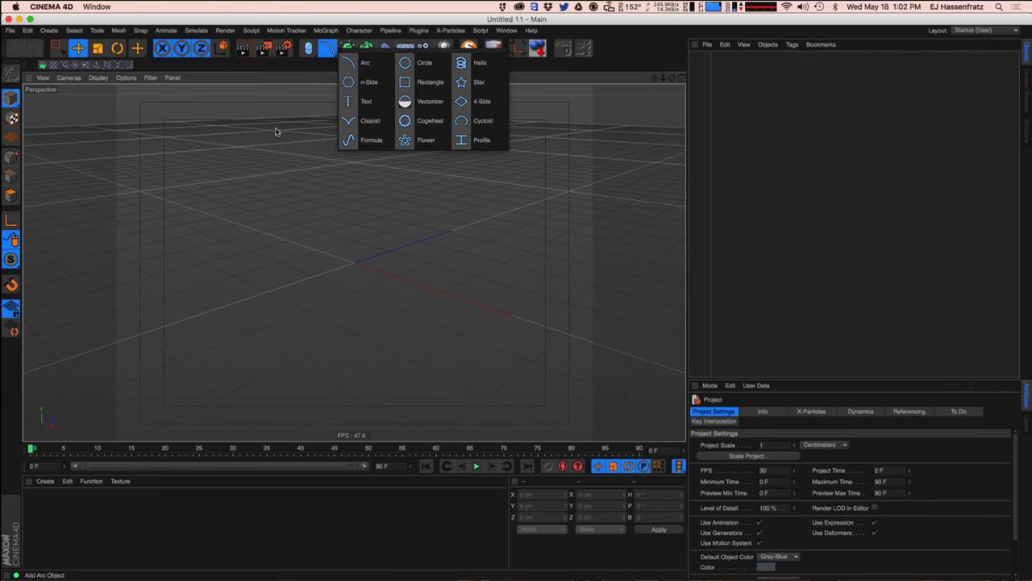
left_click(366, 102)
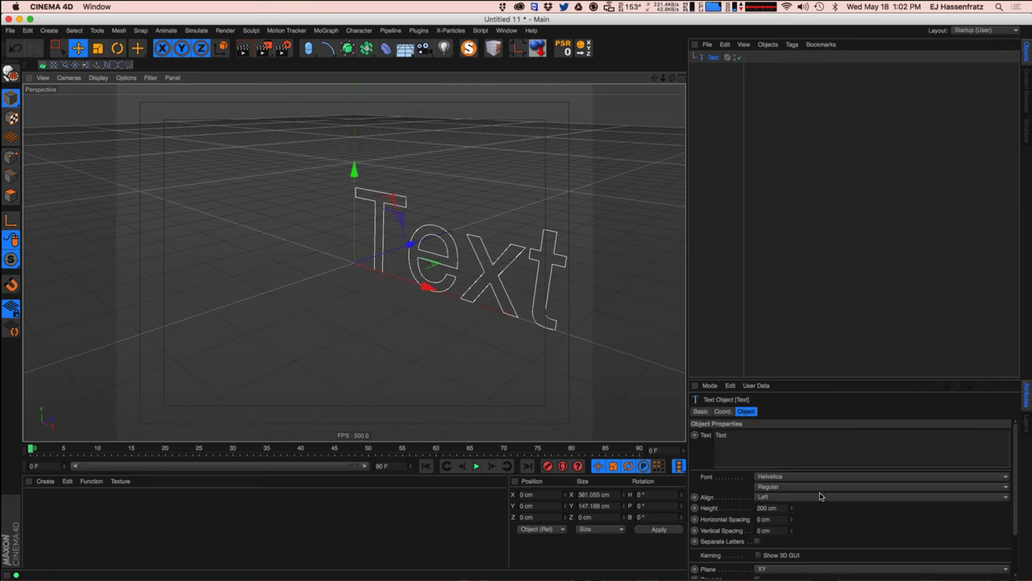
left_click(778, 449)
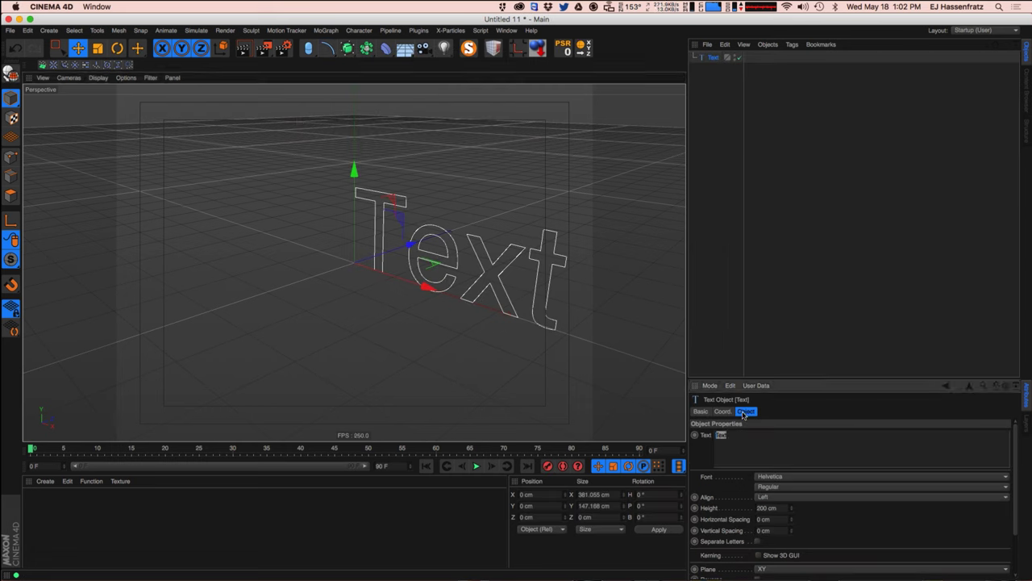
type("A")
Set the letter A's font to VAG Rounded Std.
left_click(799, 488)
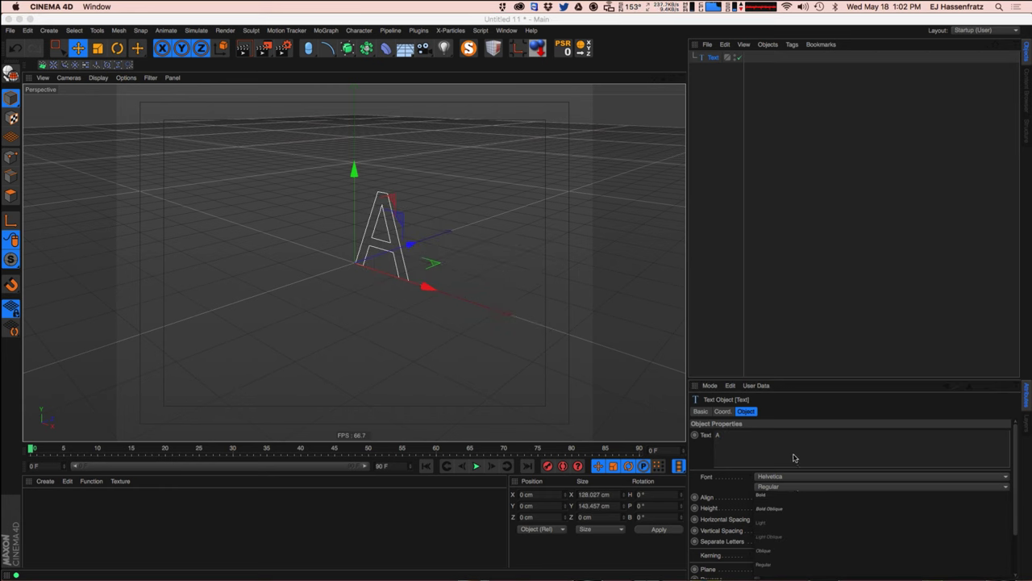
left_click(795, 452)
left_click_drag(792, 380, 789, 224)
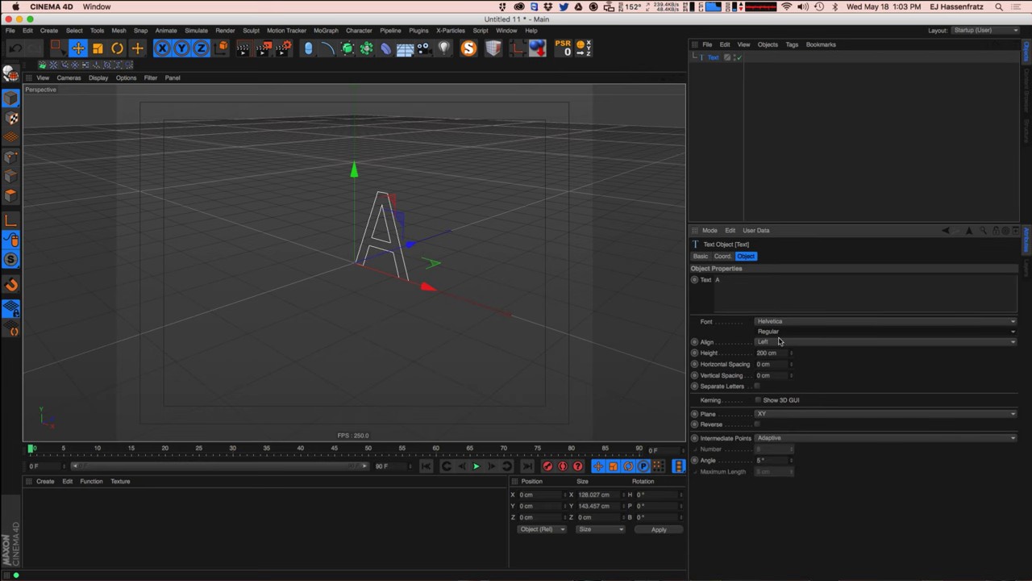
left_click(789, 324)
scroll(908, 519, "down", 10)
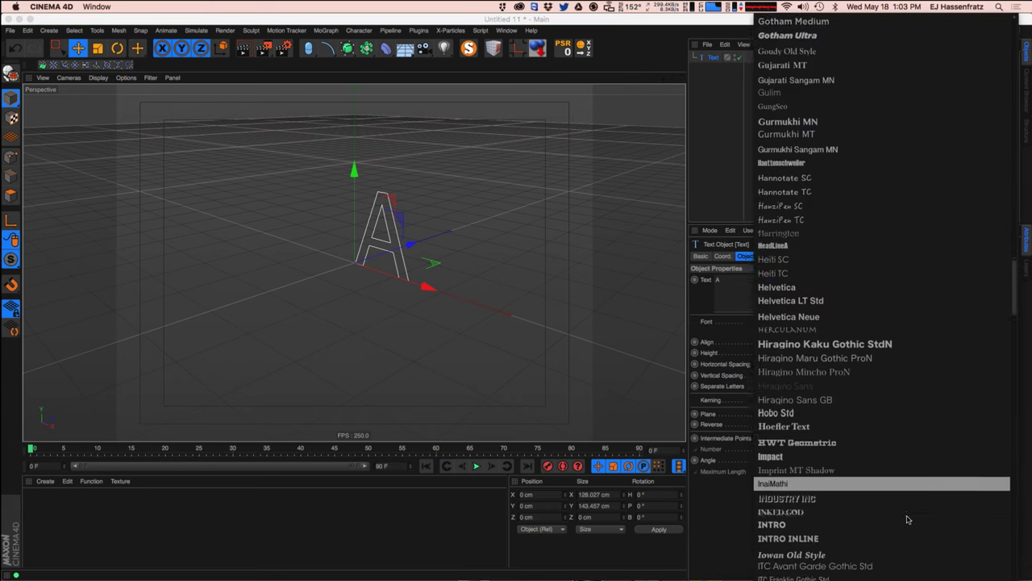
scroll(908, 519, "down", 15)
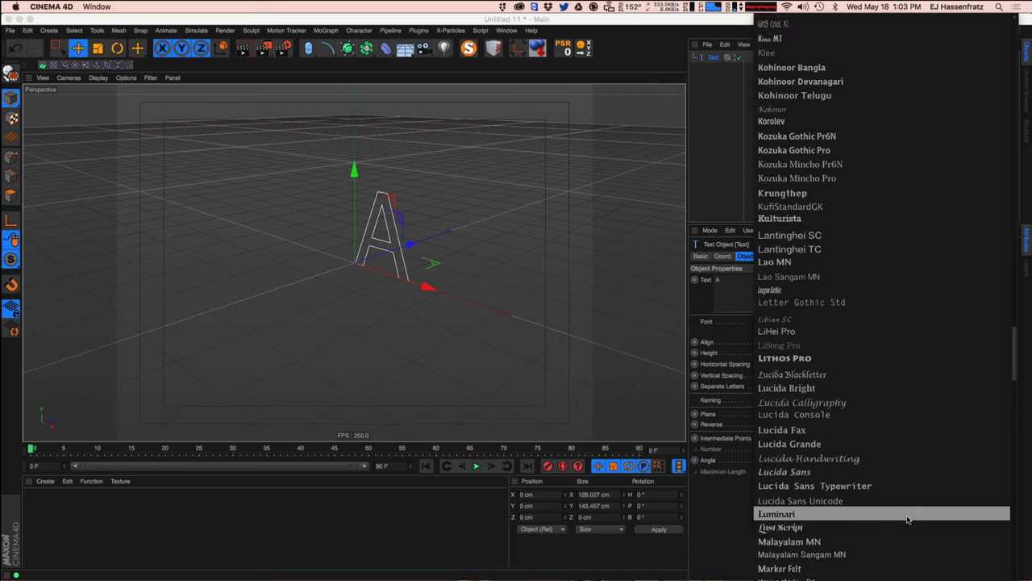
scroll(908, 519, "down", 15)
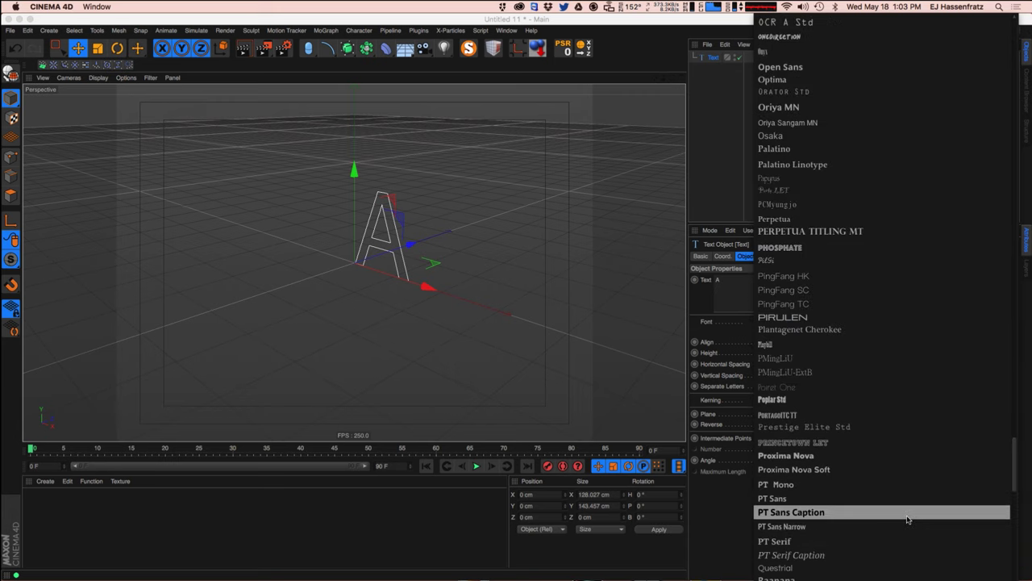
scroll(908, 518, "down", 4)
scroll(908, 518, "down", 14)
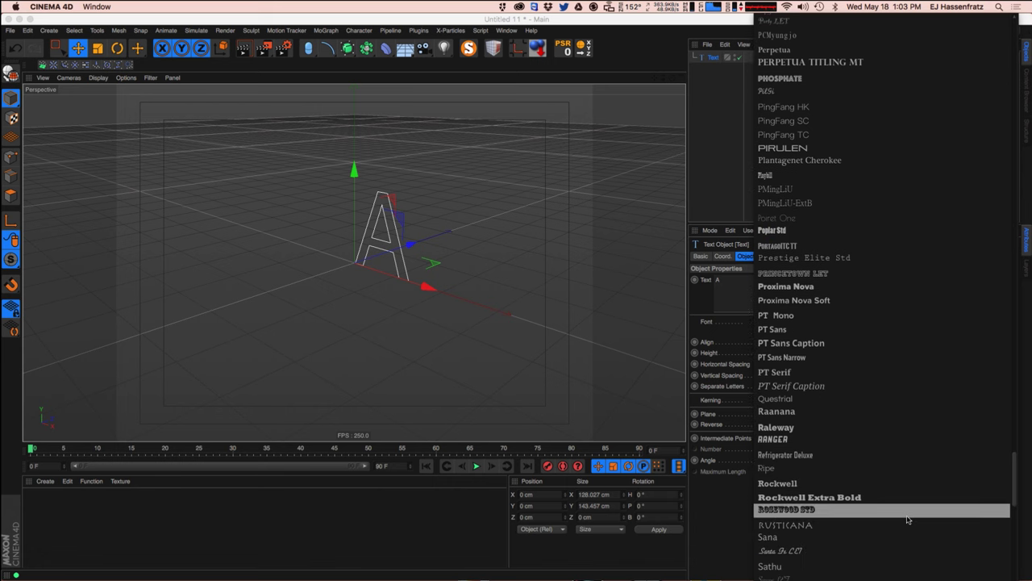
scroll(908, 519, "down", 20)
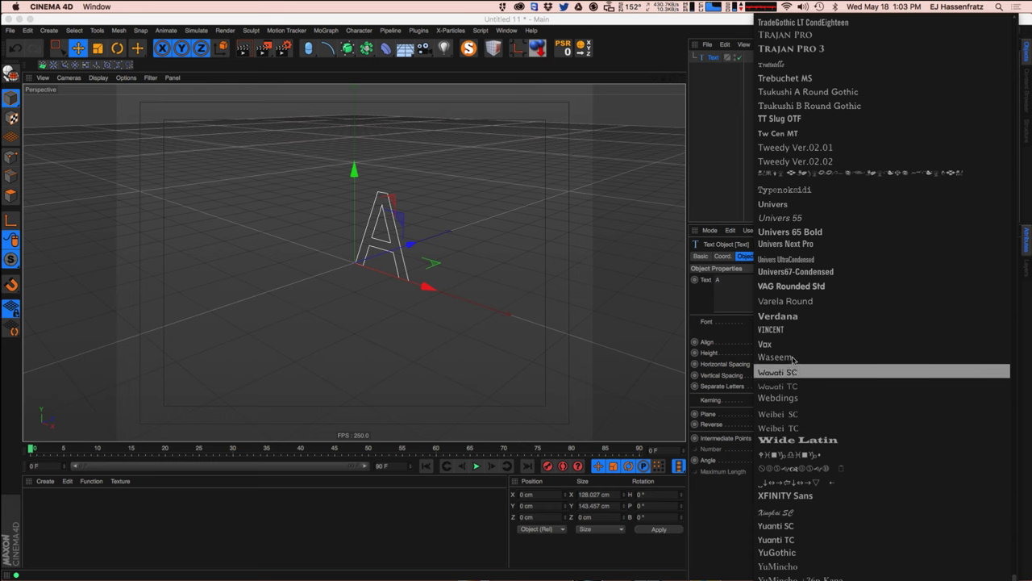
left_click(814, 288)
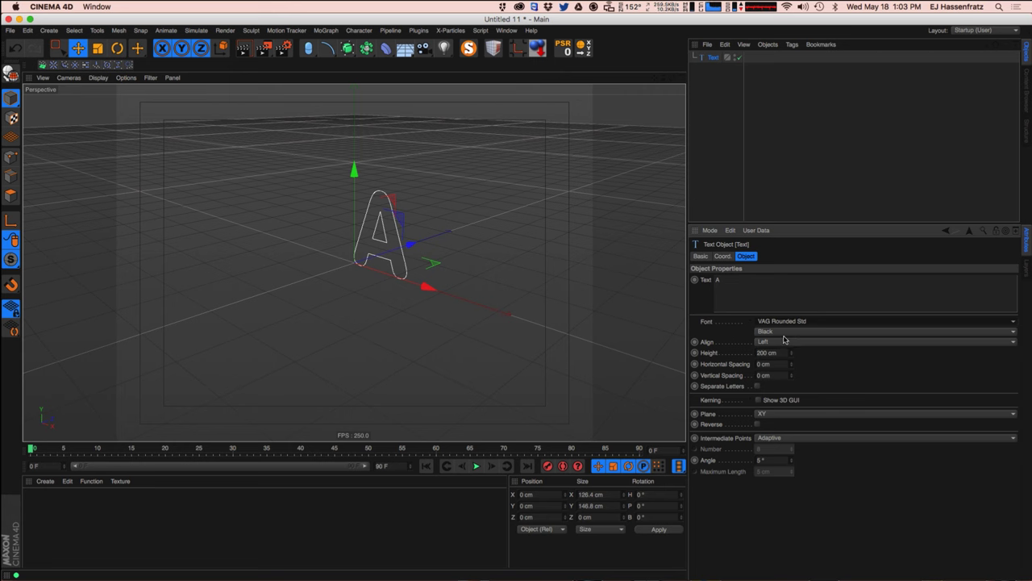
Switch to Creative Cloud and examine the list of fonts synced from Typekit.
left_click(518, 6)
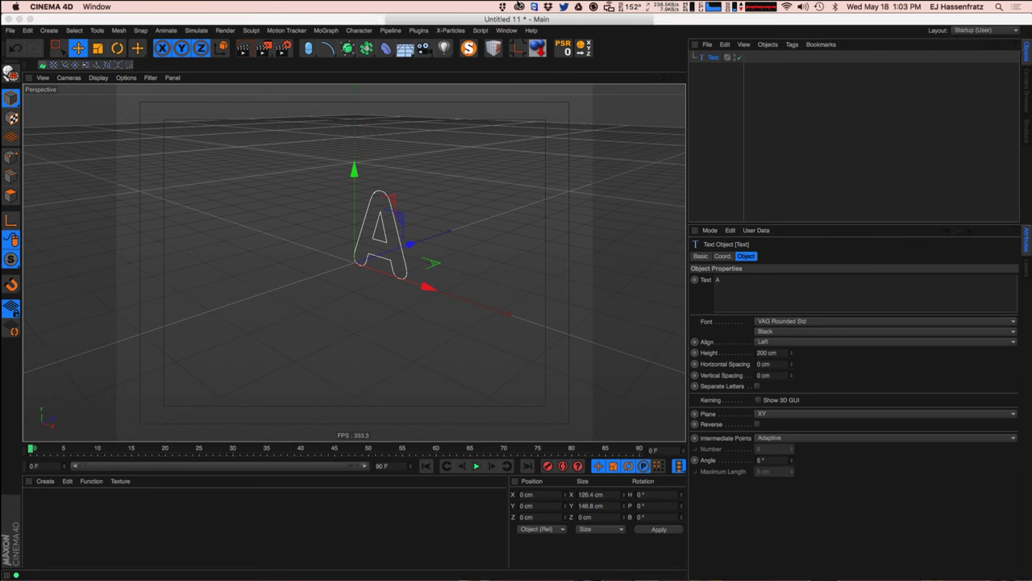
left_click(507, 64)
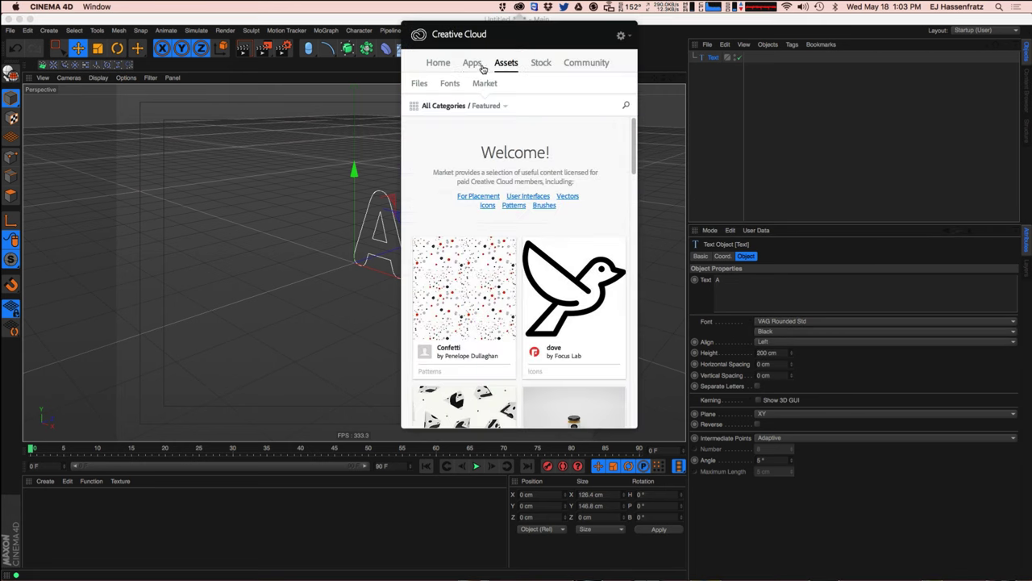
left_click(471, 65)
left_click(439, 64)
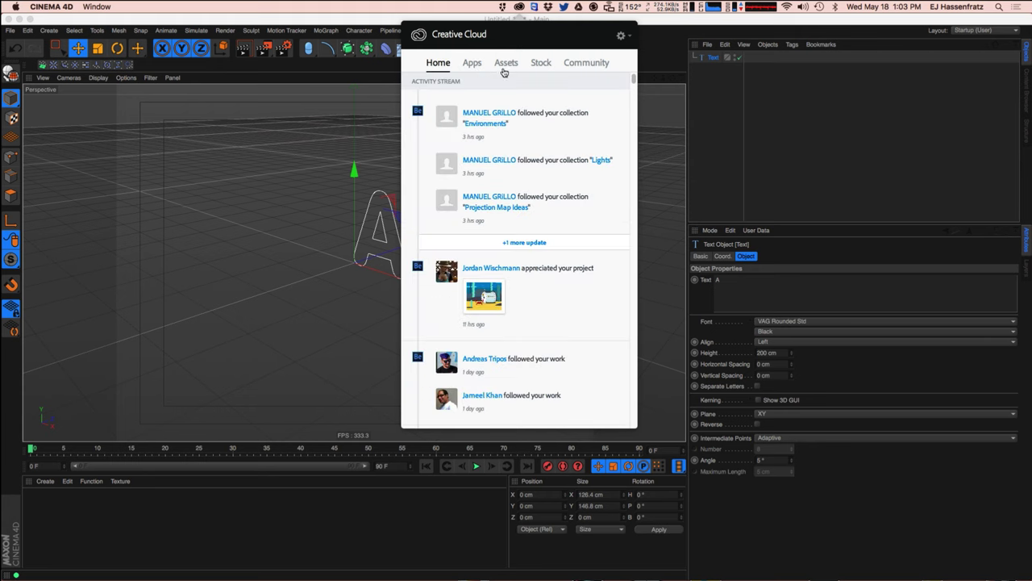
left_click(506, 65)
left_click(452, 83)
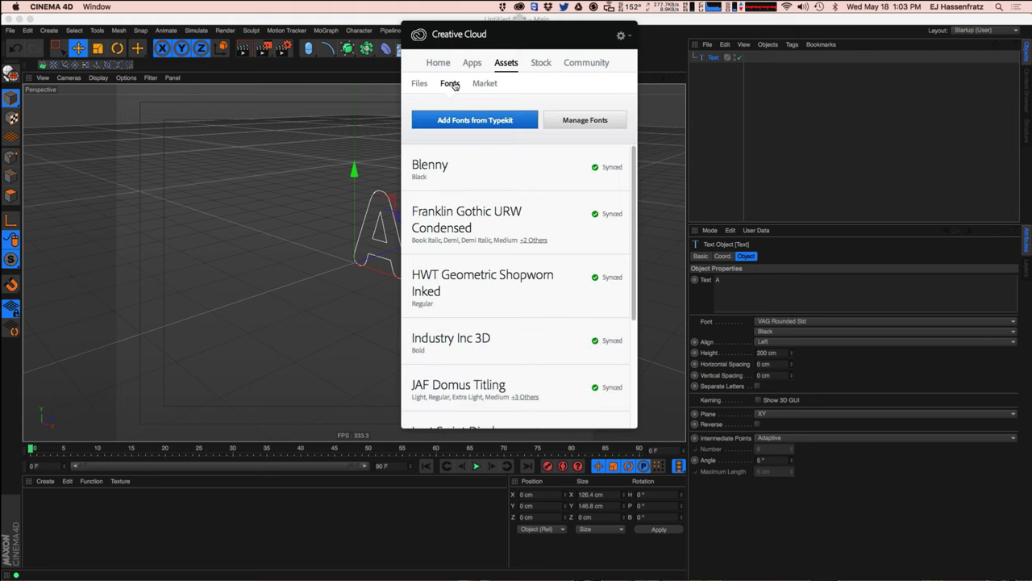
left_click_drag(634, 156, 620, 137)
left_click(747, 182)
left_click(777, 211)
Set the Text spline's alignment to Middle so the letter is centred on its axis.
left_click(713, 58)
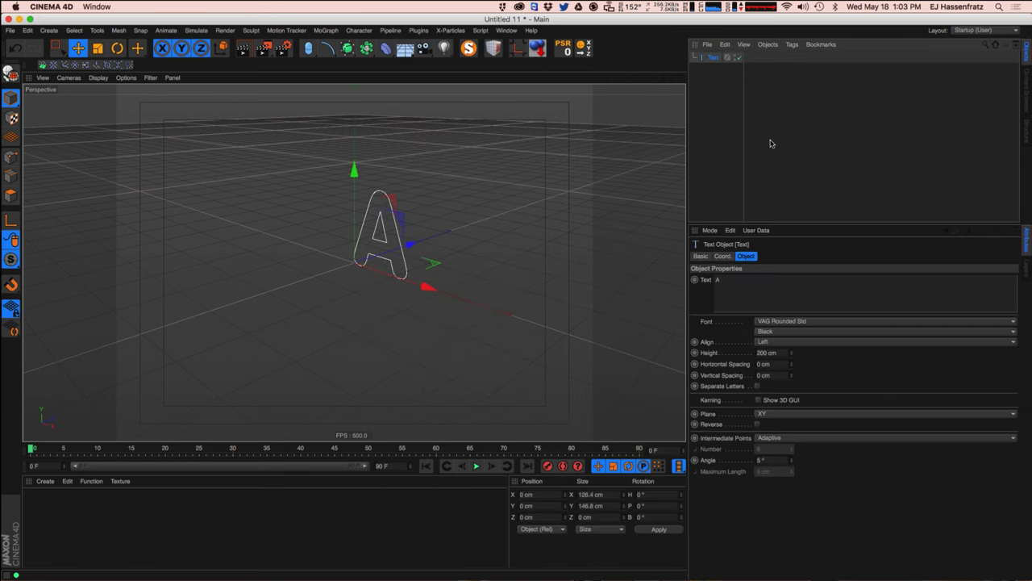
left_click(807, 342)
left_click(814, 355)
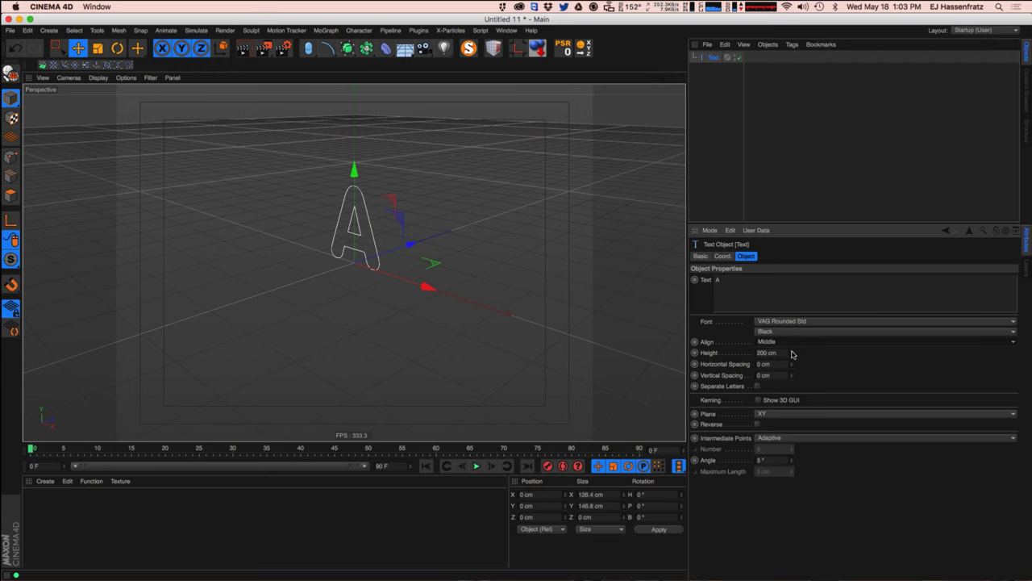
Add an Extrude generator and nest the Text spline inside it to give the letter A depth.
scroll(364, 259, "up", 5)
middle_click_drag(400, 240, 403, 290, "alt")
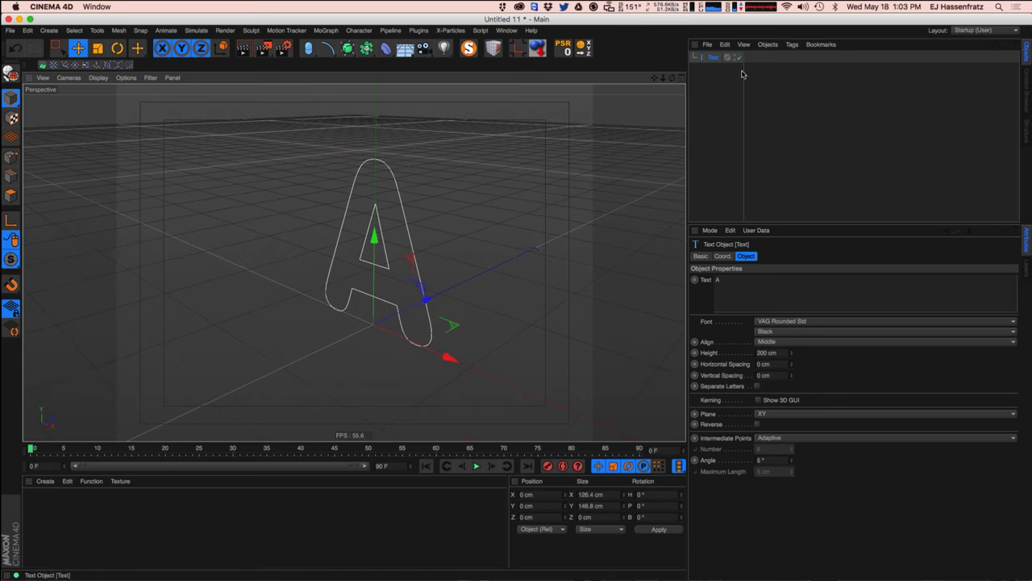
left_click(807, 168)
left_click(710, 58)
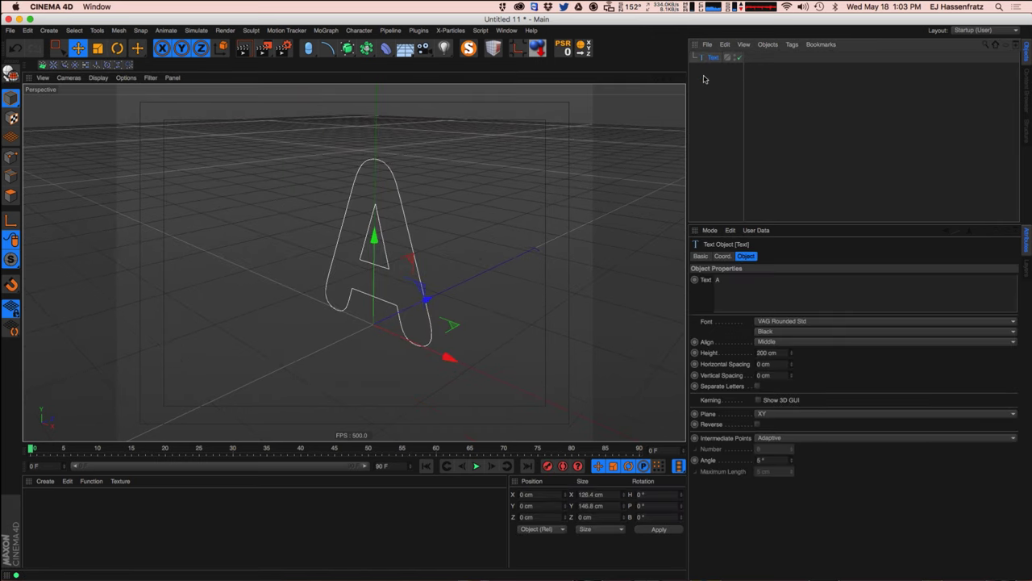
left_click(347, 49)
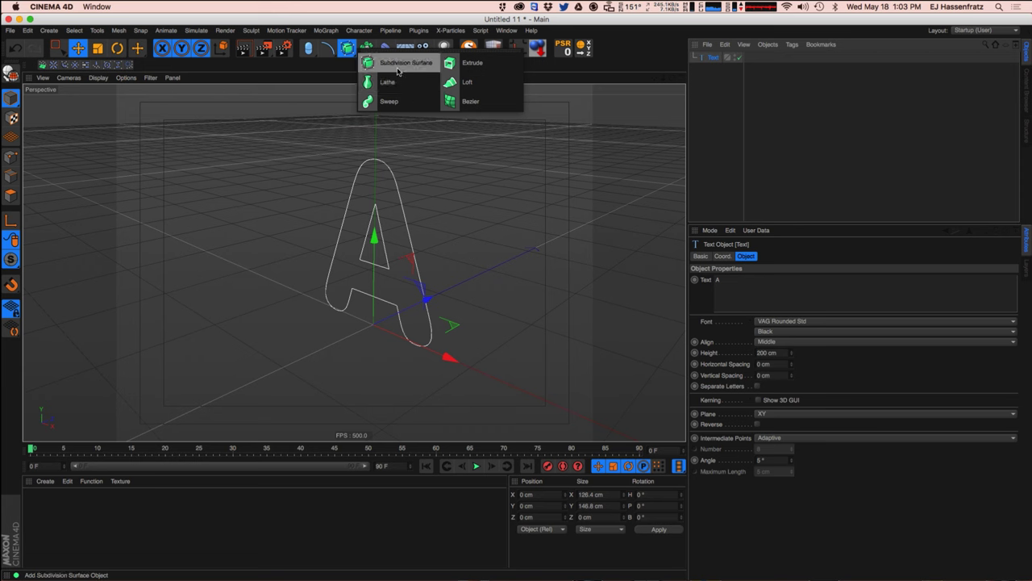
left_click(472, 63)
left_click_drag(713, 58, 721, 69)
left_click(713, 60)
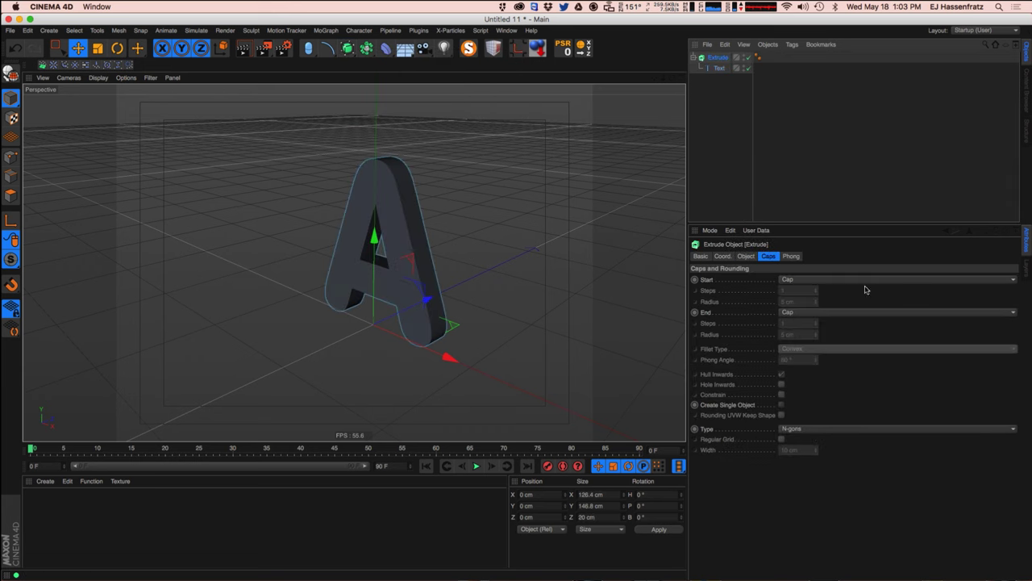
Set the Extrude's Z movement to 35 cm and its start cap to None.
left_click(748, 256)
left_click_drag(869, 276, 863, 270)
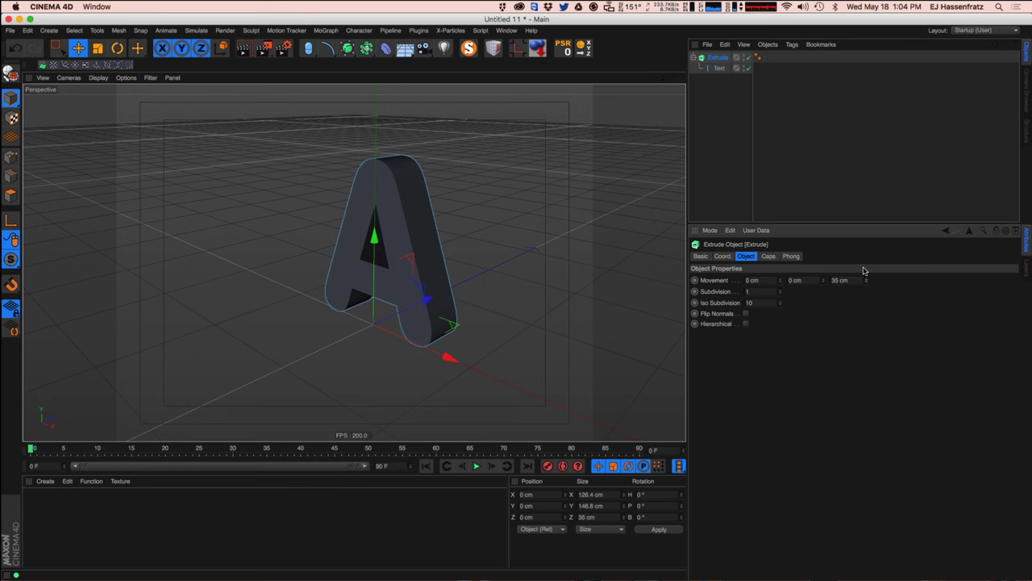
left_click(768, 257)
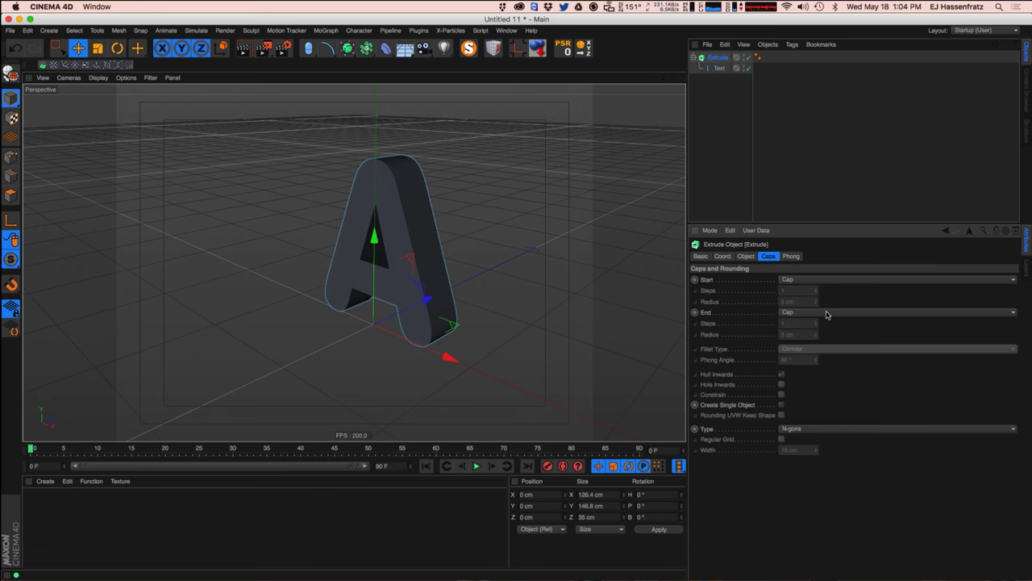
left_click(834, 280)
left_click(839, 288)
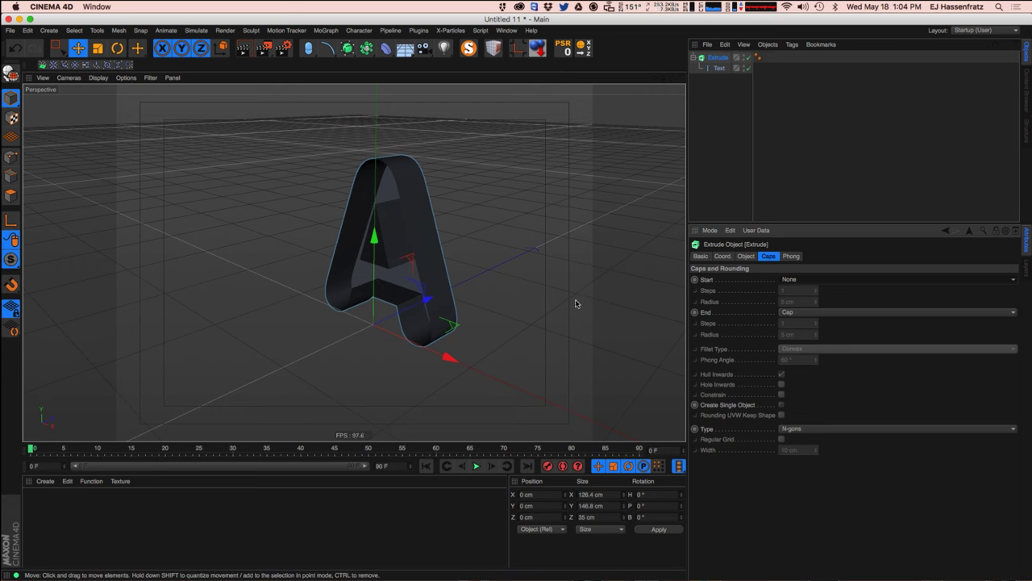
Create an Instance object that references the Text spline, outside the Extrude.
left_click(802, 167)
left_click(726, 69)
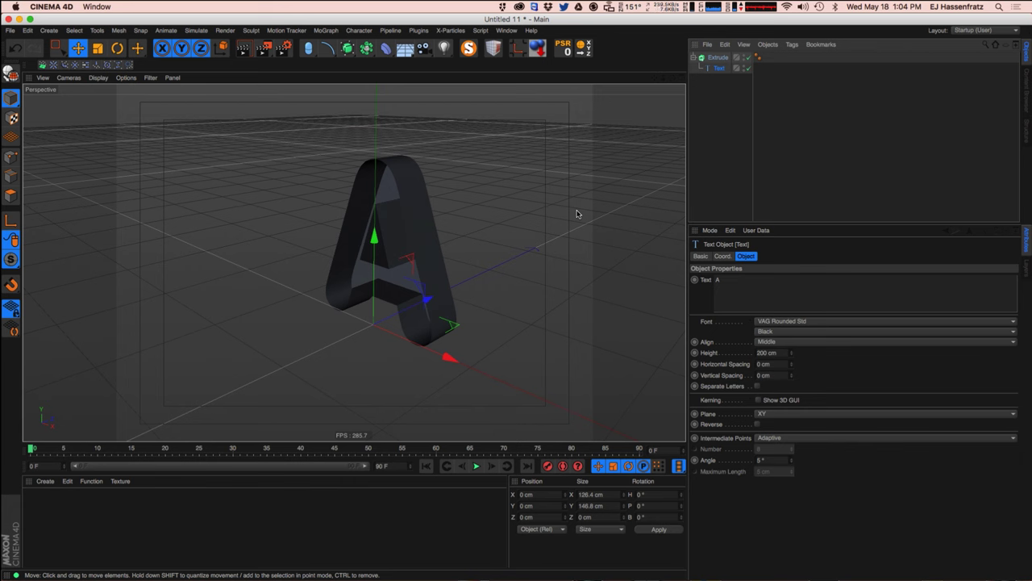
left_click(721, 95)
left_click(724, 74)
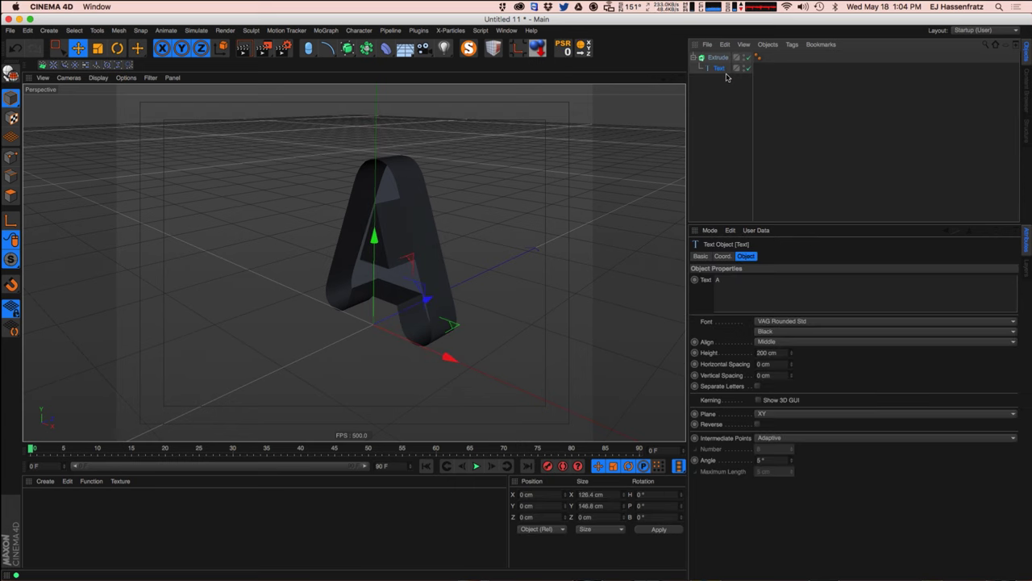
key("super+Tab")
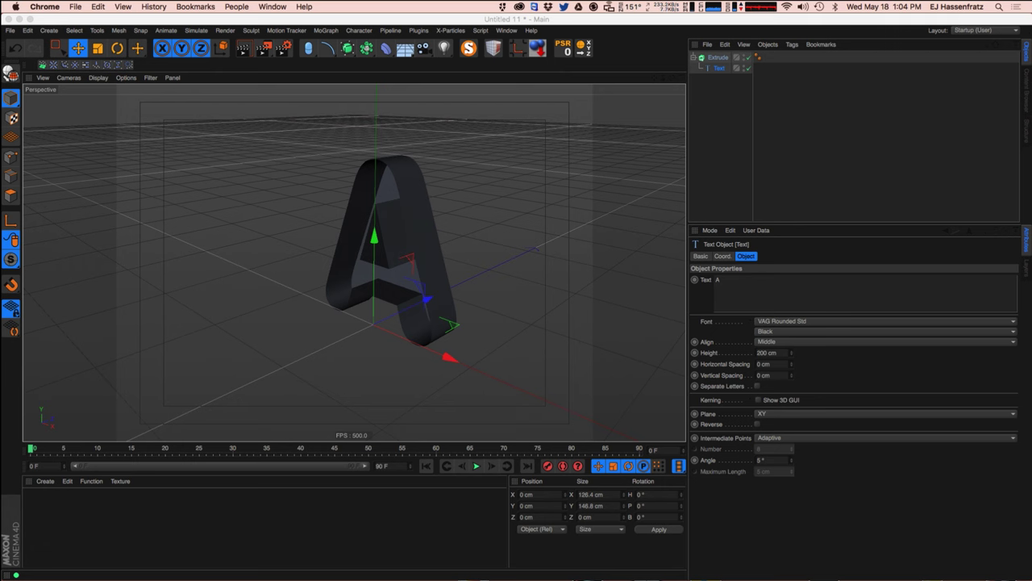
left_click(723, 79)
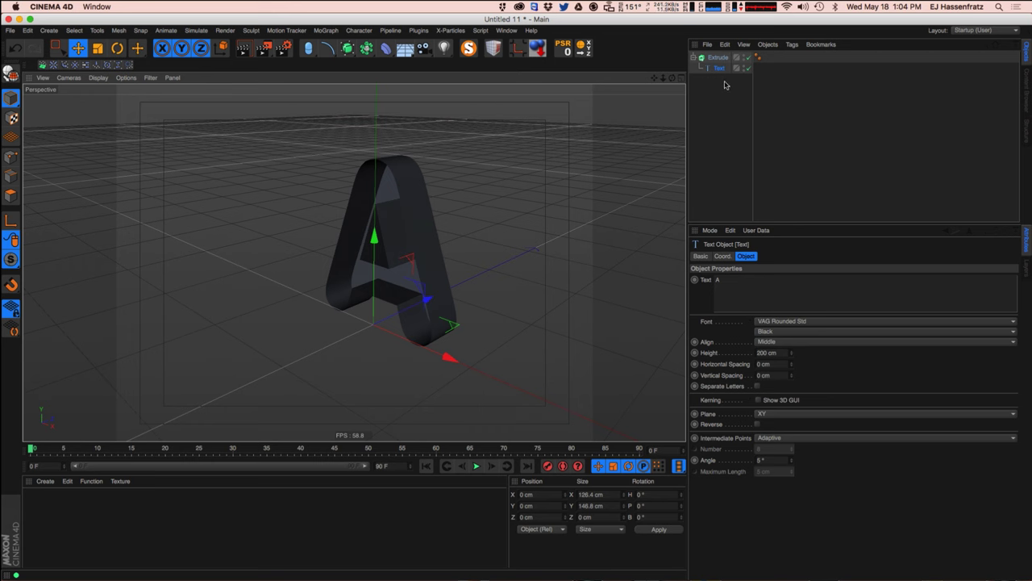
left_click_drag(366, 48, 562, 87)
left_click_drag(724, 82, 714, 118)
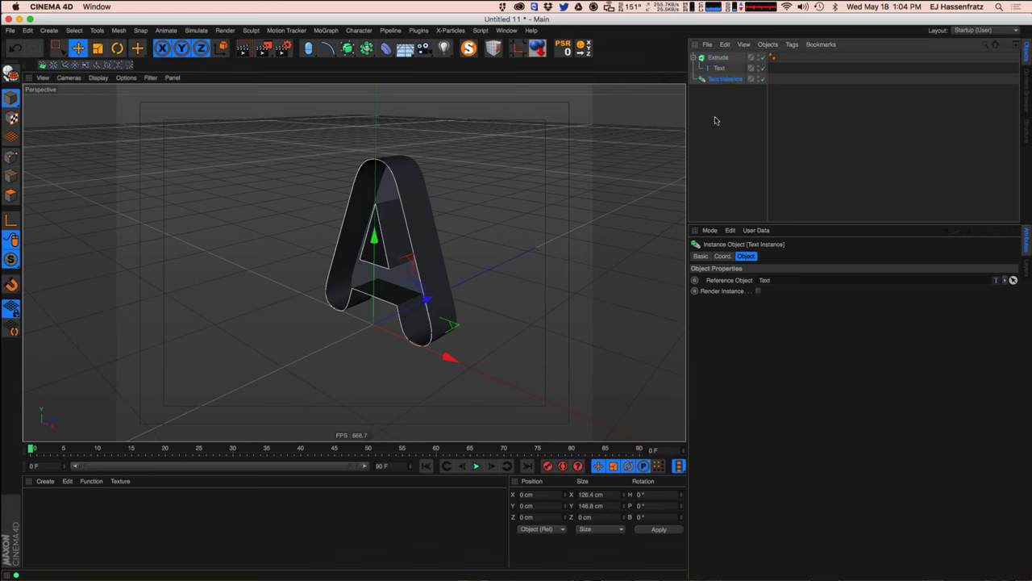
Add a second Extrude generator and nest the Text Instance inside it.
left_click_drag(427, 301, 385, 299)
key("super+z")
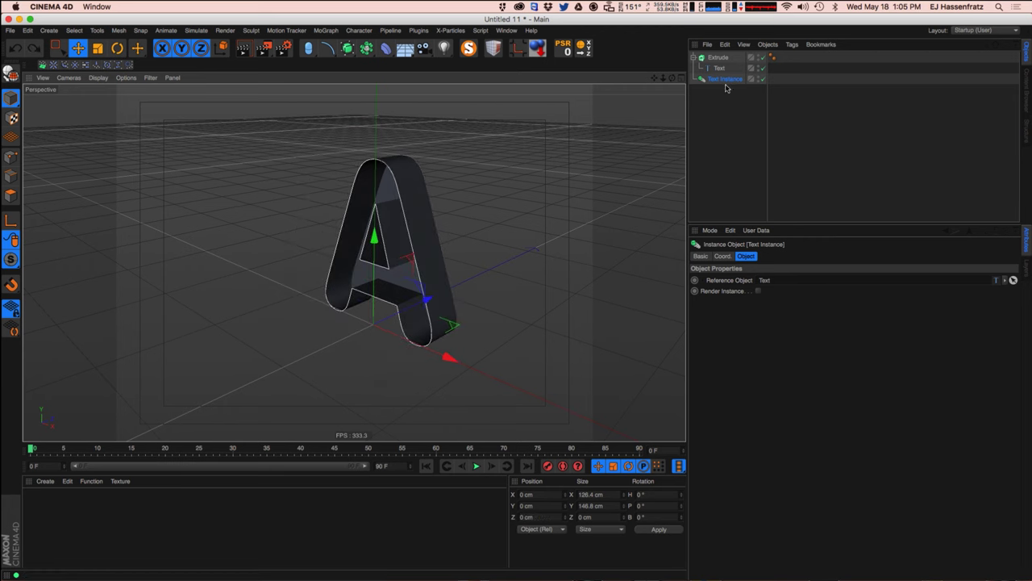
left_click_drag(347, 48, 472, 63)
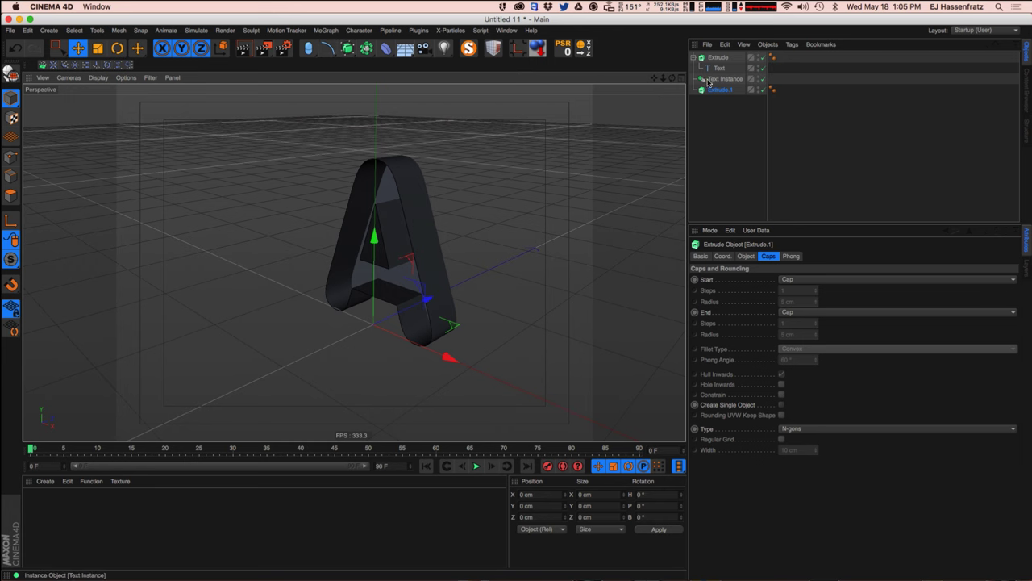
left_click_drag(712, 79, 722, 89)
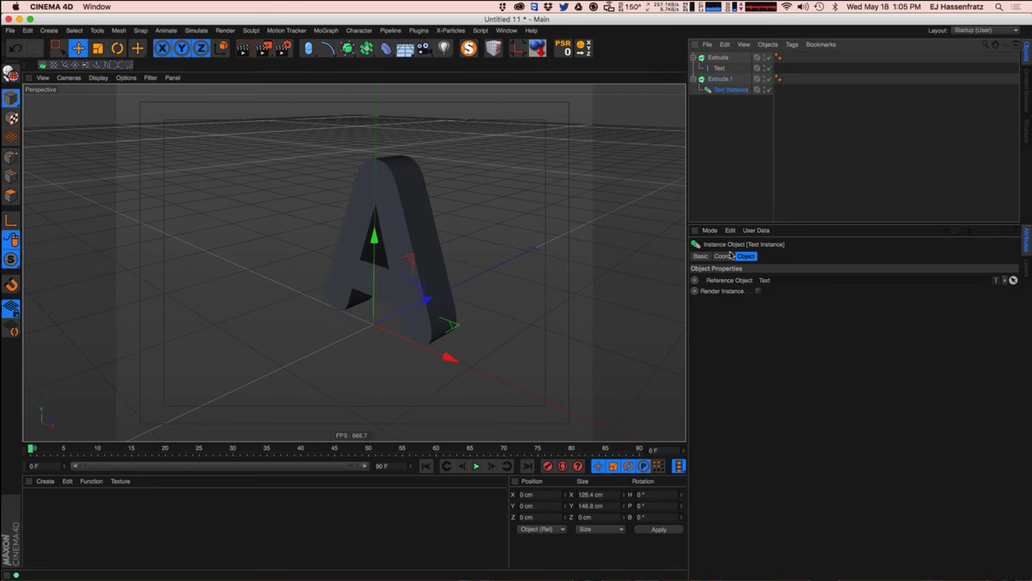
Set the Z movement of the Text Instance's Extrude to 0 cm so it forms a flat face.
left_click(720, 79)
left_click(746, 257)
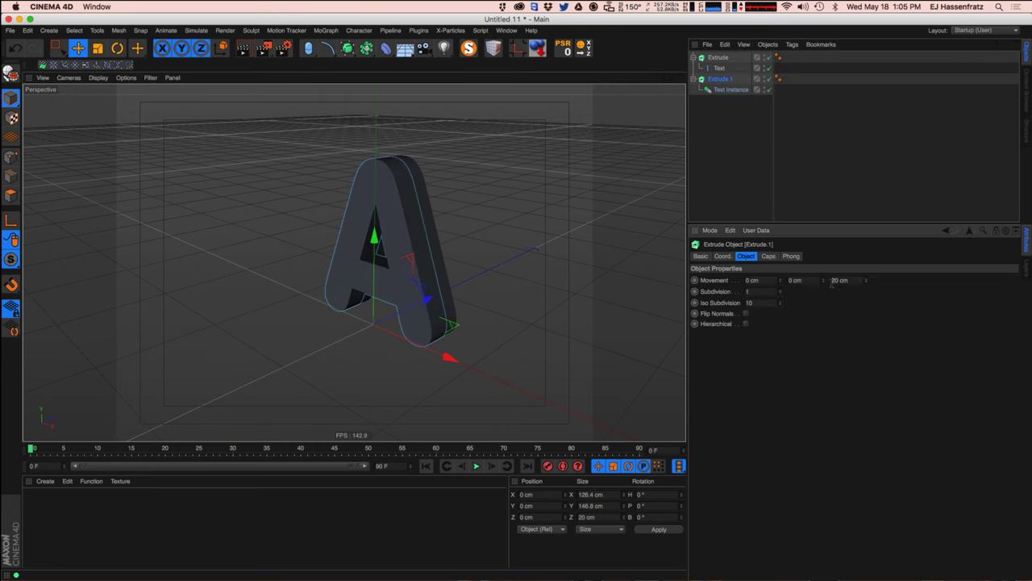
left_click_drag(849, 282, 587, 312)
type("0")
key("Return")
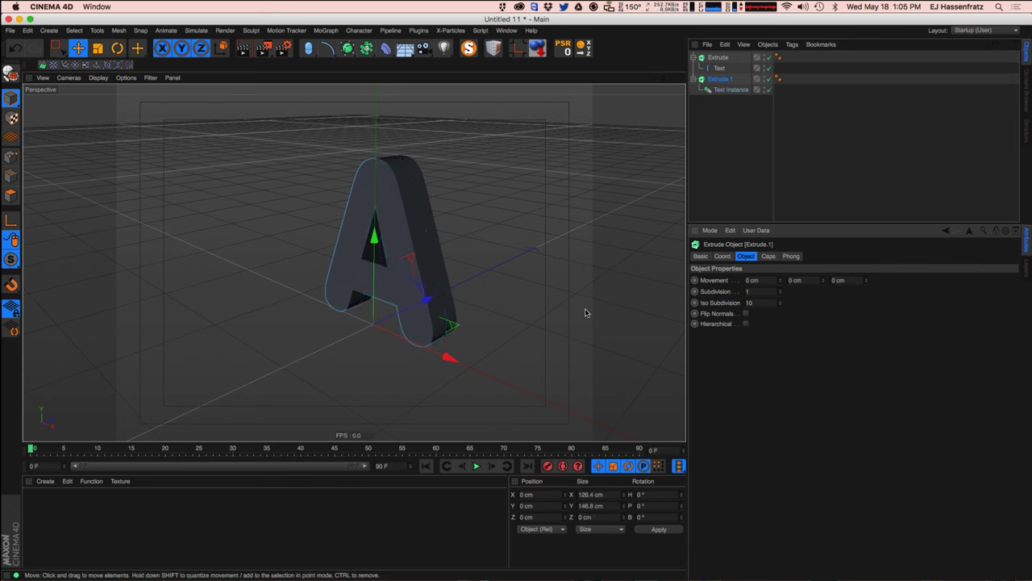
left_click_drag(395, 313, 360, 333)
key("super+z")
left_click(727, 206)
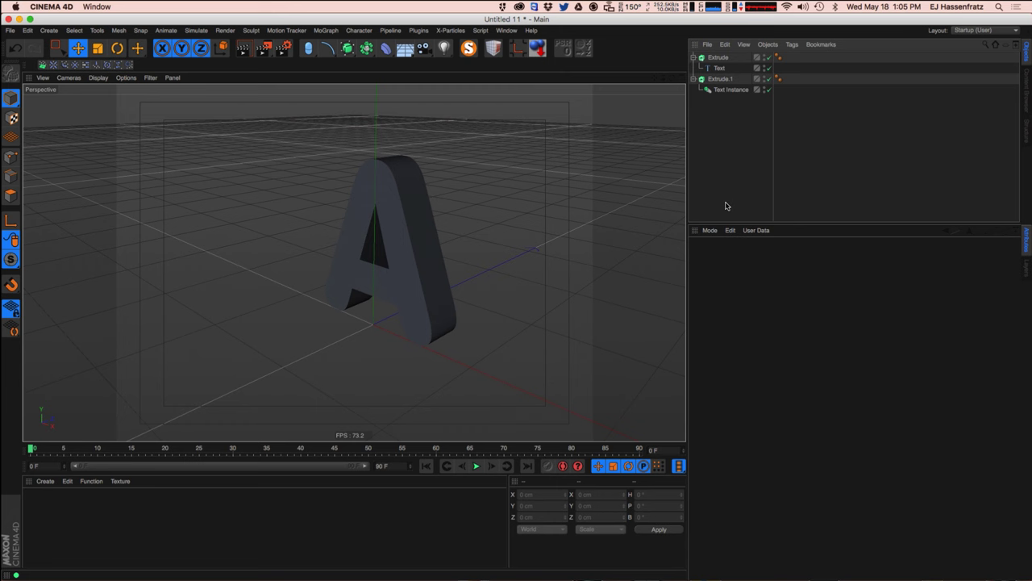
Rename the Text Instance's Extrude as Piece.1 and the original Extrude as Base.
double_click(720, 80)
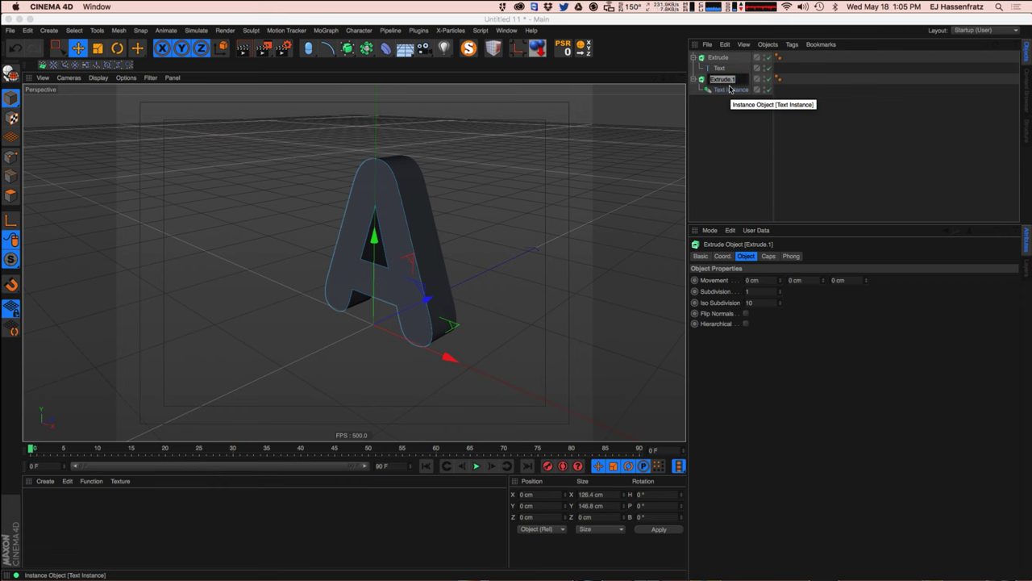
type("Ple")
type("ce.1")
key("Return")
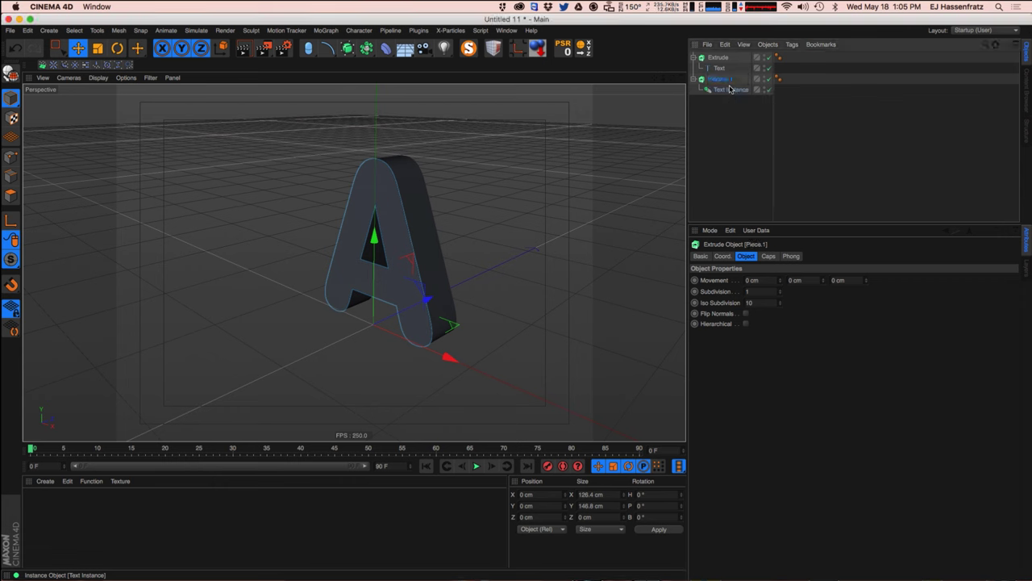
double_click(719, 57)
type("P")
type("ase")
key("Return")
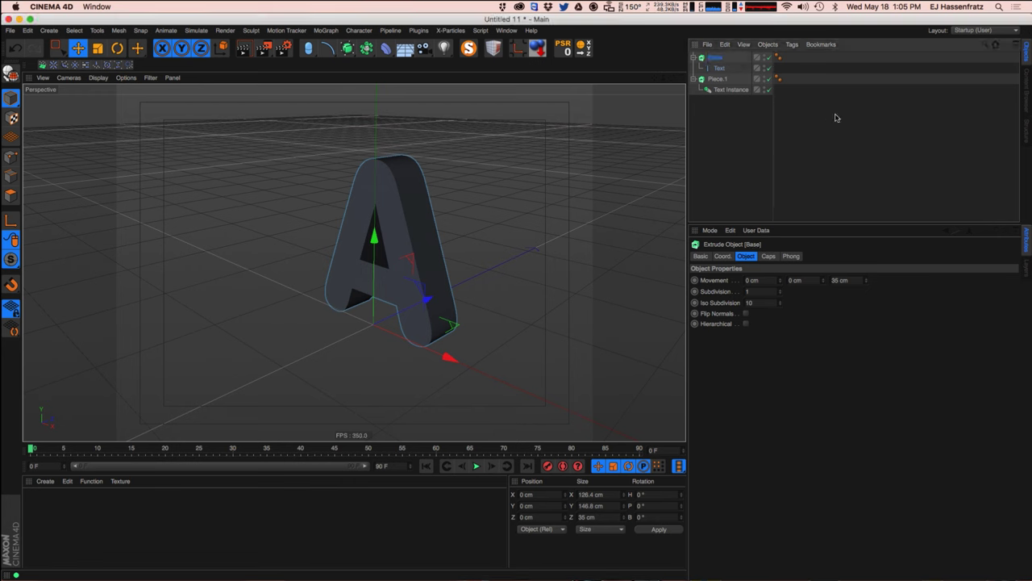
Collapse Piece.1 in the object hierarchy and add a Bend deformer to the scene.
left_click(717, 80)
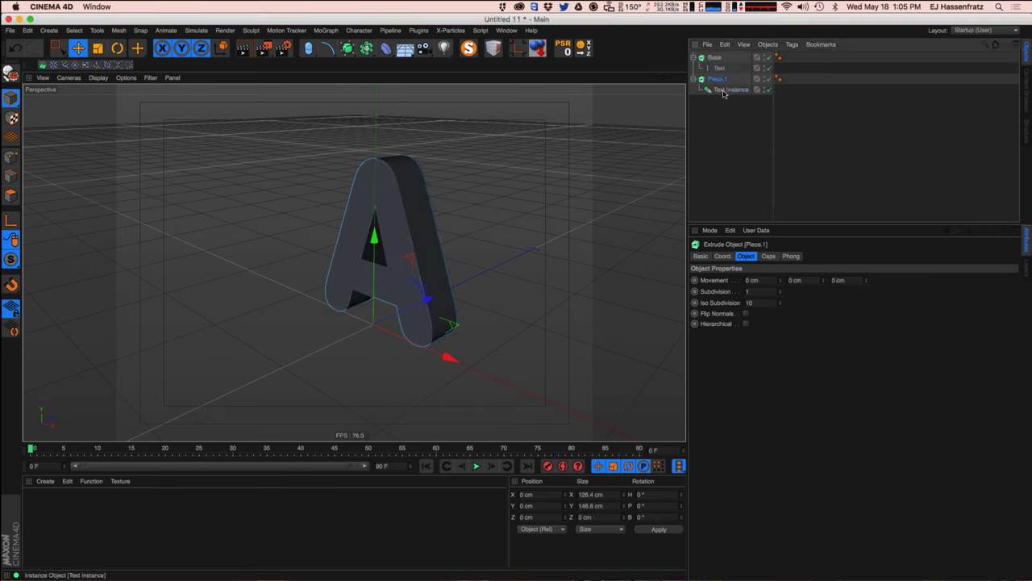
left_click(694, 80)
left_click(693, 80)
left_click(694, 79)
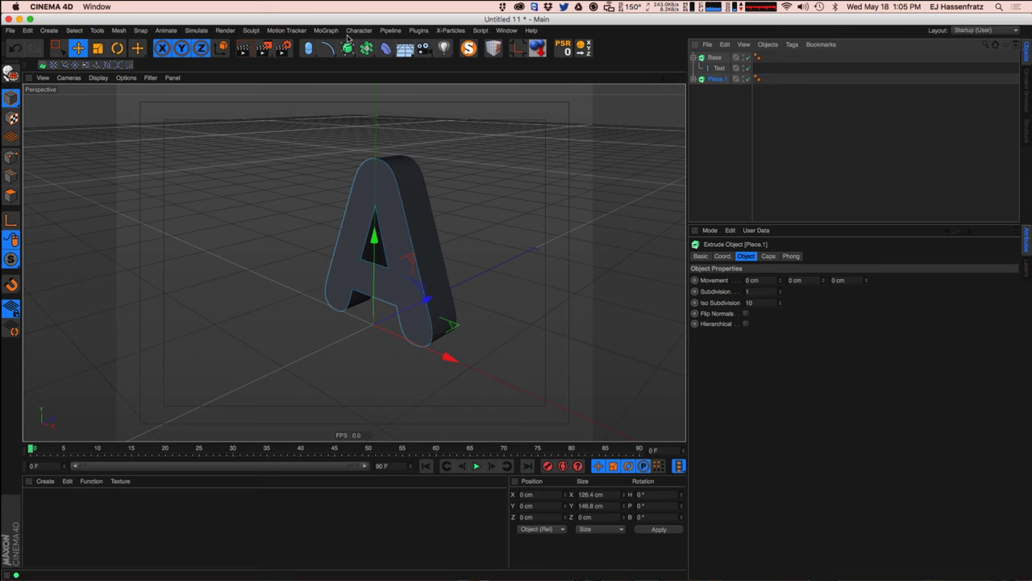
left_click_drag(386, 49, 432, 63)
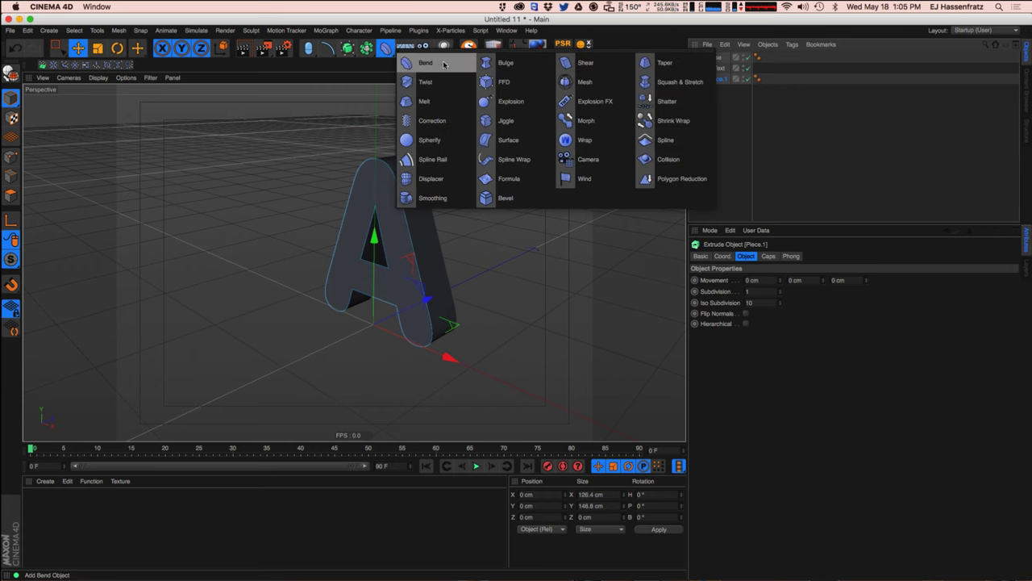
left_click(444, 63)
Group Piece.1 and the Bend deformer in a null, with the Bend ordered above Piece.1.
left_click(714, 91)
left_click(715, 79)
left_click(714, 90, "shift")
right_click(710, 90)
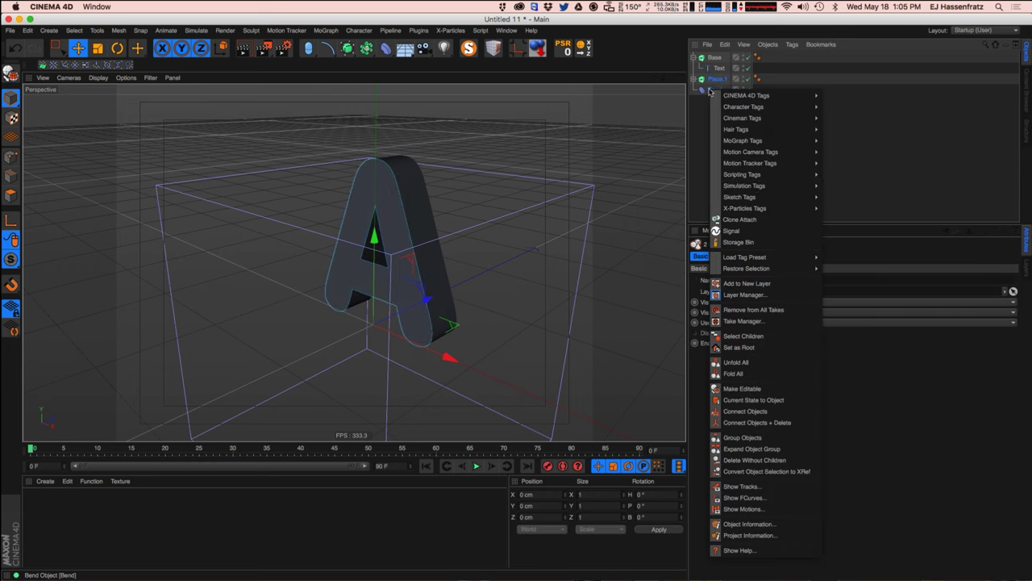
left_click(735, 438)
left_click(693, 78)
left_click(721, 90)
left_click(710, 100)
left_click_drag(718, 103, 722, 89)
left_click(728, 98)
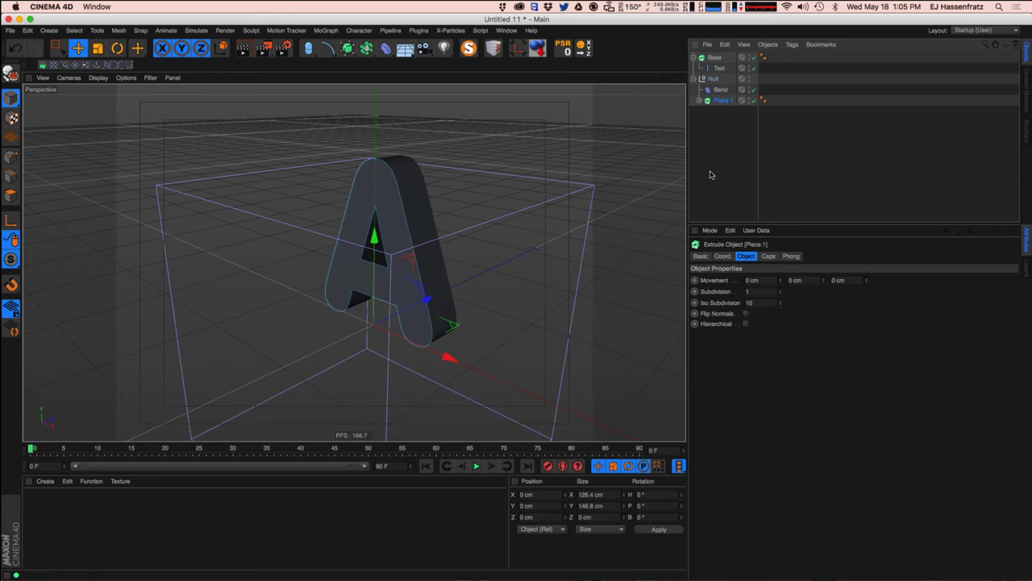
Try raising the Bend deformer's strength at its default size, and undo the change.
left_click(718, 90)
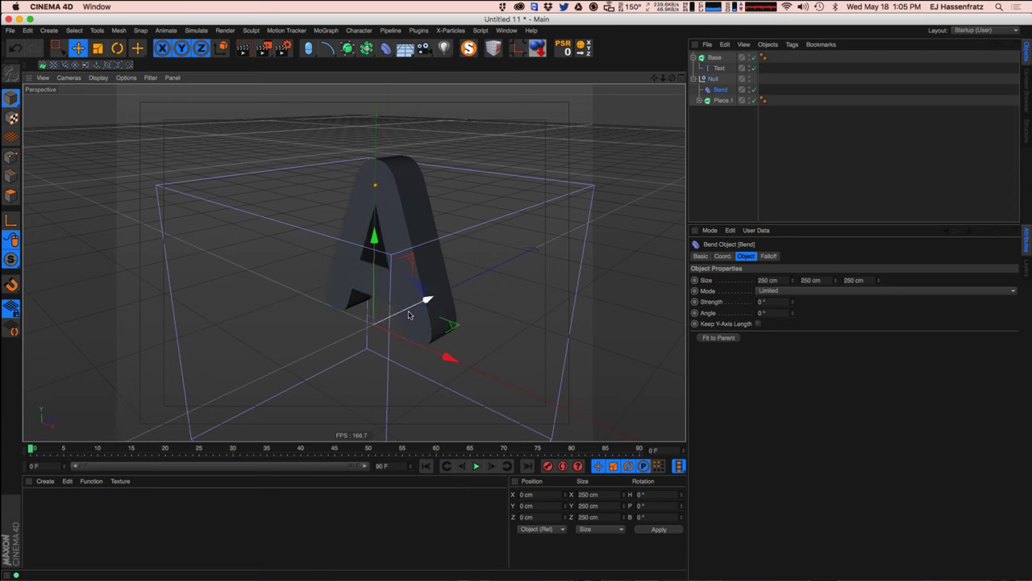
scroll(410, 313, "down", 3)
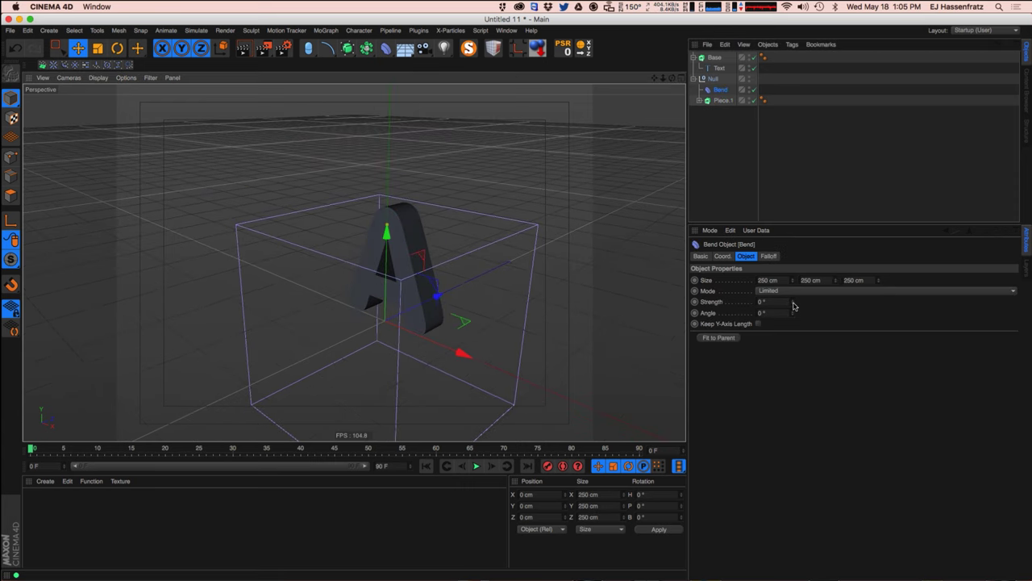
left_click_drag(793, 304, 836, 272)
key("super+z")
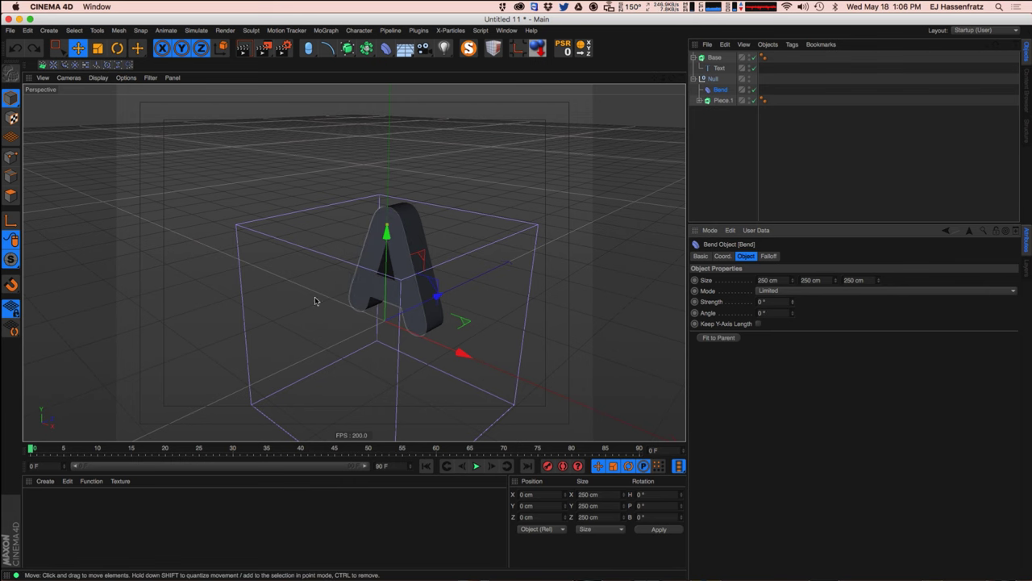
Scale the Bend deformer down to about 108 cm on each side and raise it to about 68 cm in Y.
key("t")
left_click_drag(357, 341, 134, 385)
key("e")
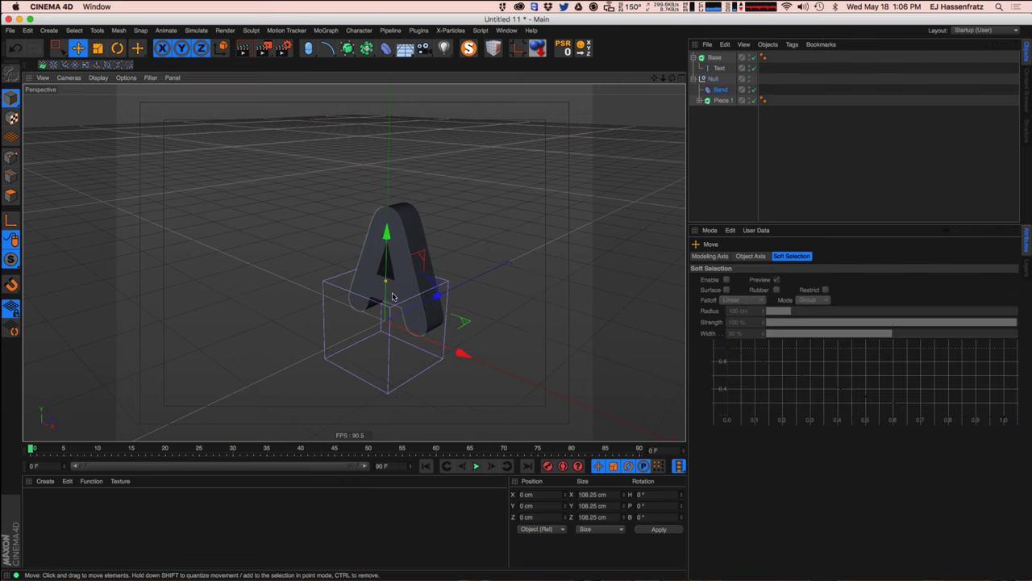
left_click_drag(395, 314, 406, 246)
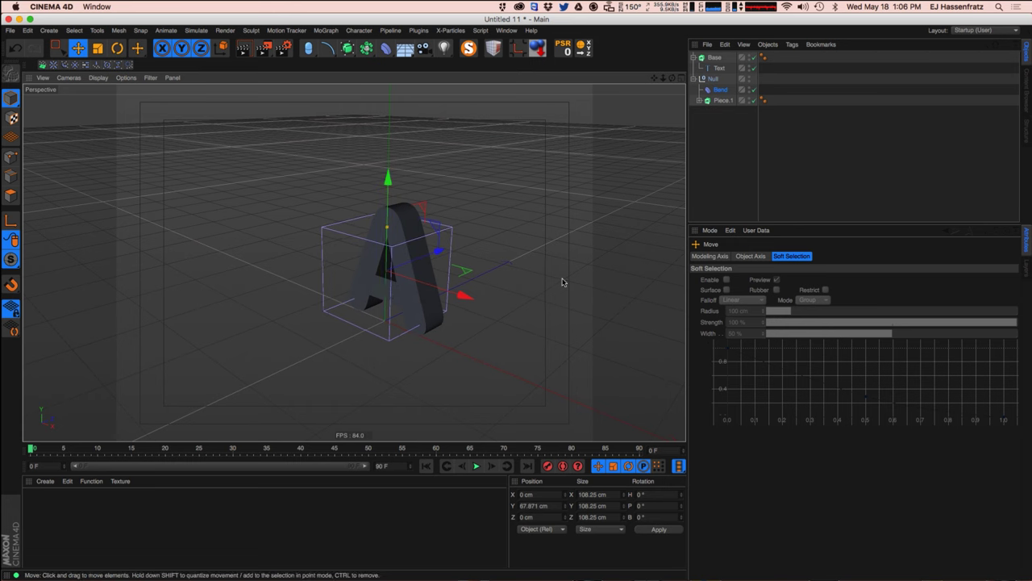
Give the Bend deformer some strength and rotate its heading to -90° so the letter bends forward.
left_click(720, 90)
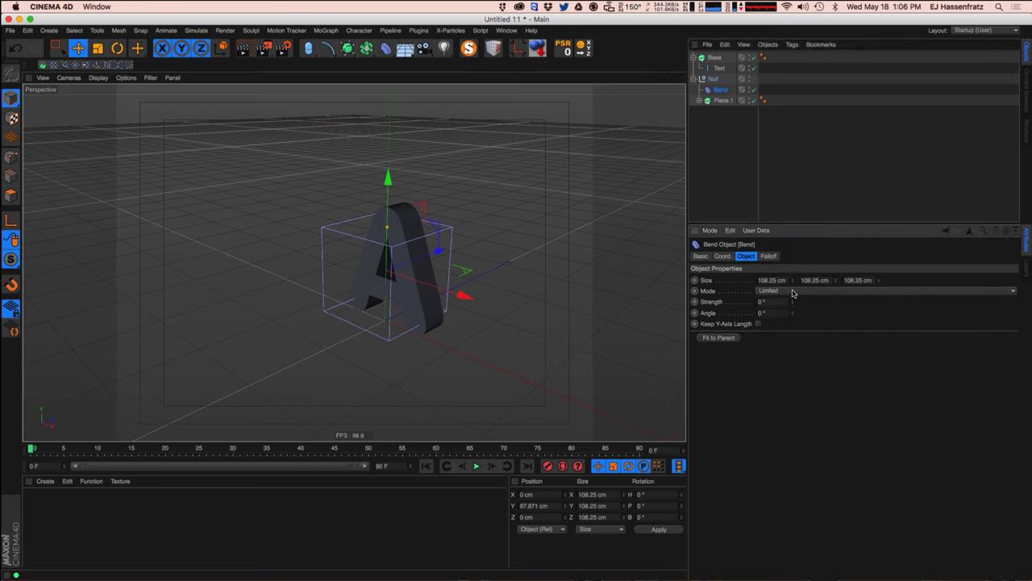
left_click_drag(794, 303, 790, 282)
key("r")
left_click_drag(408, 293, 435, 288)
key("e")
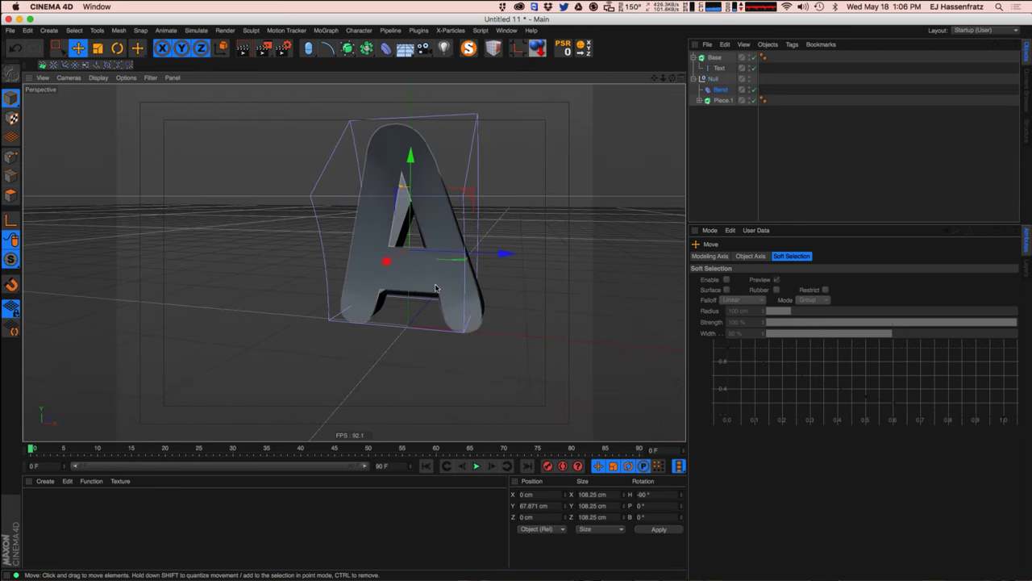
Set the Bend deformer's strength to 88° and enable Keep Y-Axis Length.
middle_click_drag(435, 288, 407, 300, "alt")
left_click(721, 90)
left_click_drag(794, 306, 796, 280)
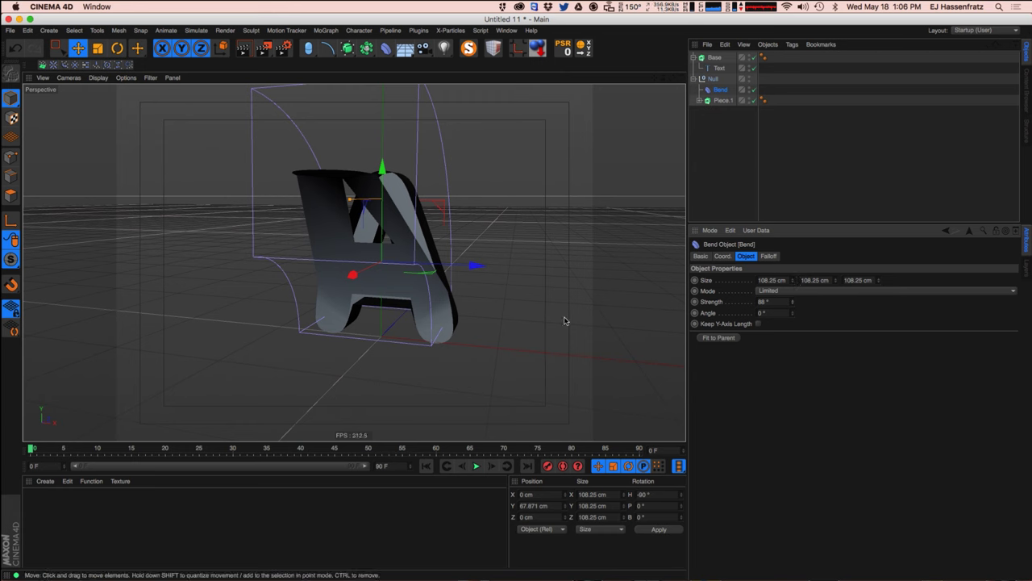
left_click(757, 323)
Try the Gouraud, Quick and Constant Shading (Lines) display modes on the bent letter.
mouse_move(490, 325)
left_mouse_down("alt")
mouse_move(368, 350)
mouse_move(264, 288)
mouse_move(364, 301)
left_mouse_up("alt")
left_click(98, 77)
left_click(109, 106)
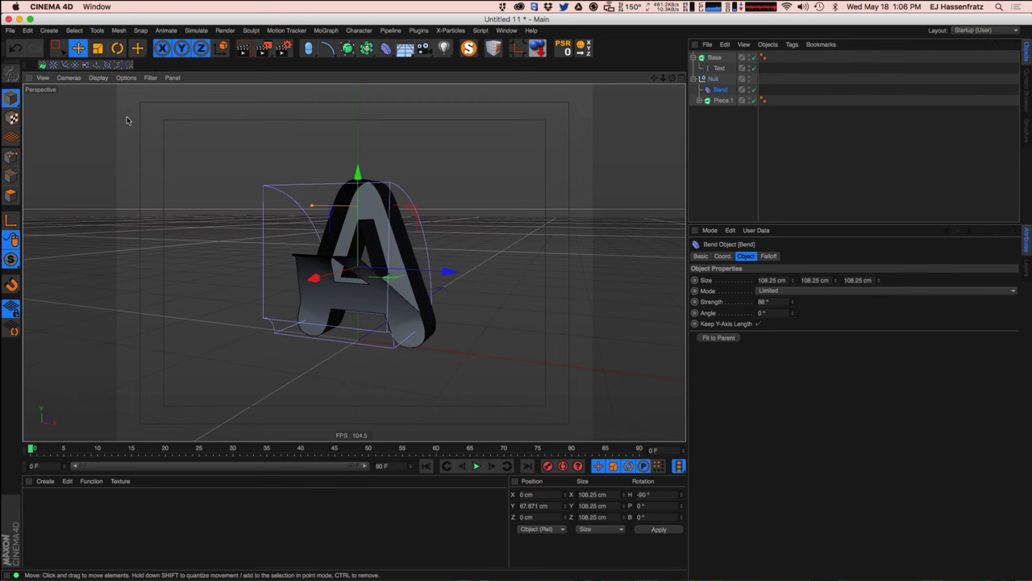
left_click_drag(291, 215, 295, 219, "alt")
left_click(99, 78)
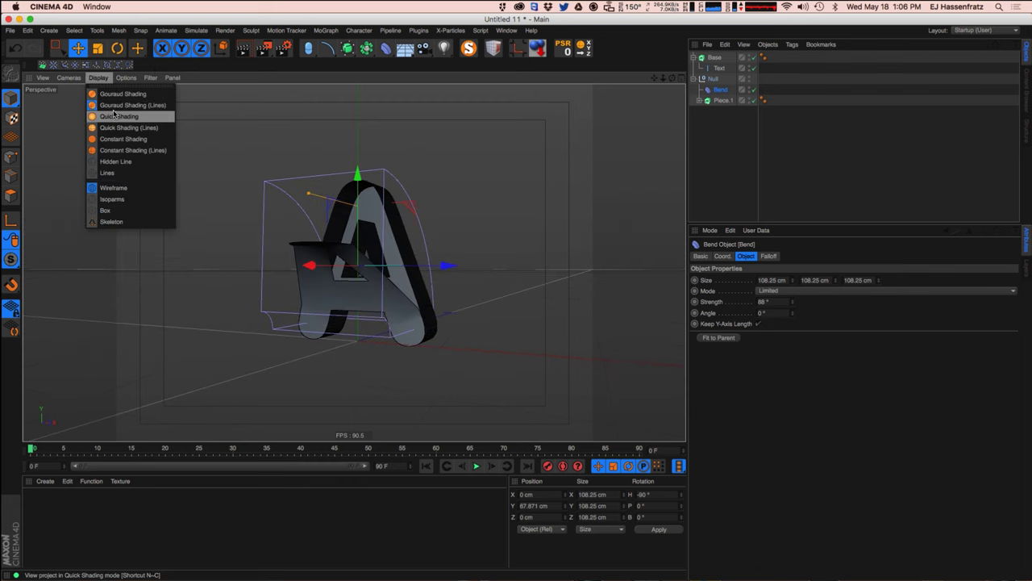
left_click(118, 128)
left_click(99, 77)
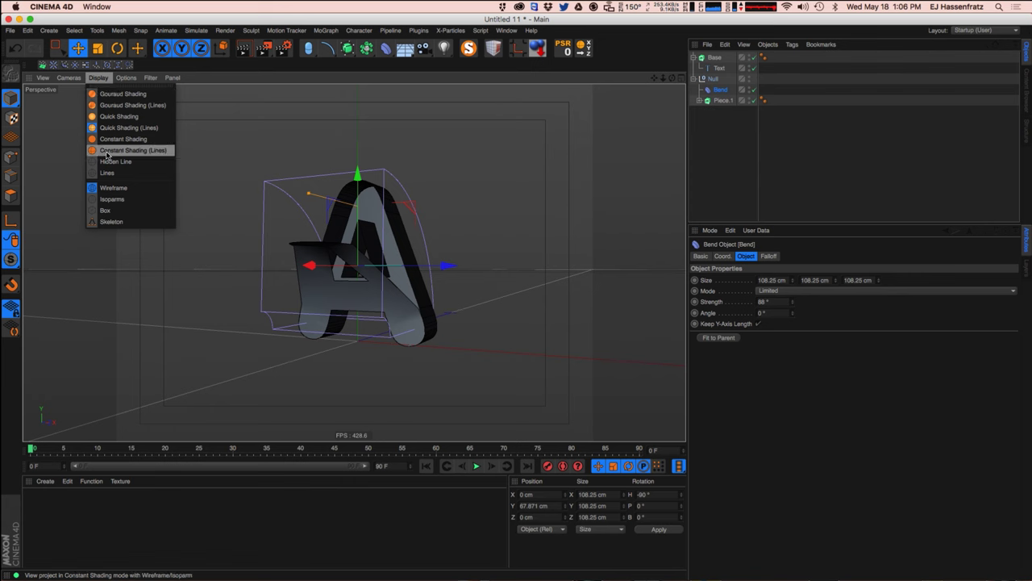
left_click(115, 150)
Switch the viewport's line display to Isoparms and its shading to Gouraud Shading (Lines).
left_click(99, 78)
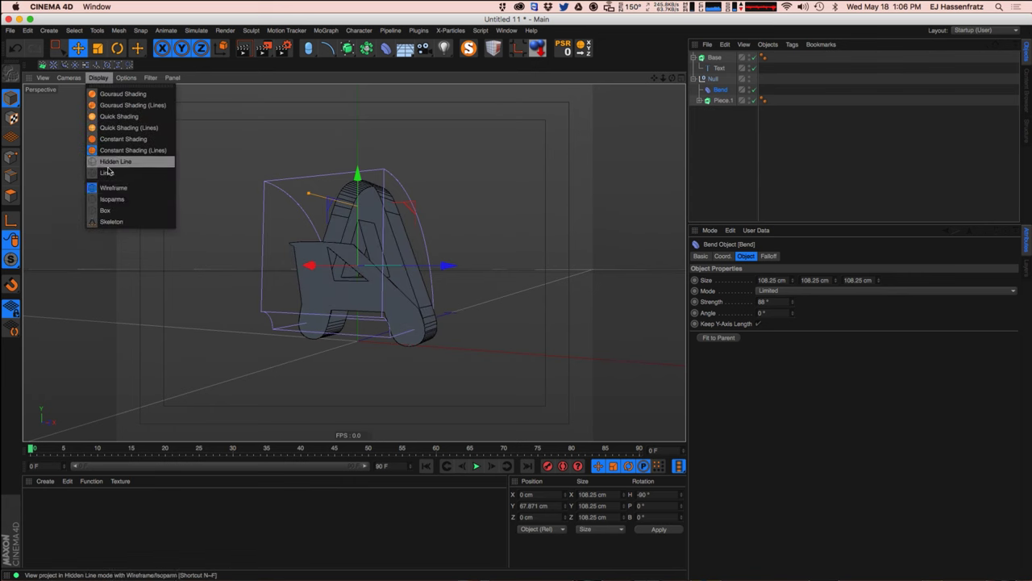
left_click(117, 199)
left_click(98, 77)
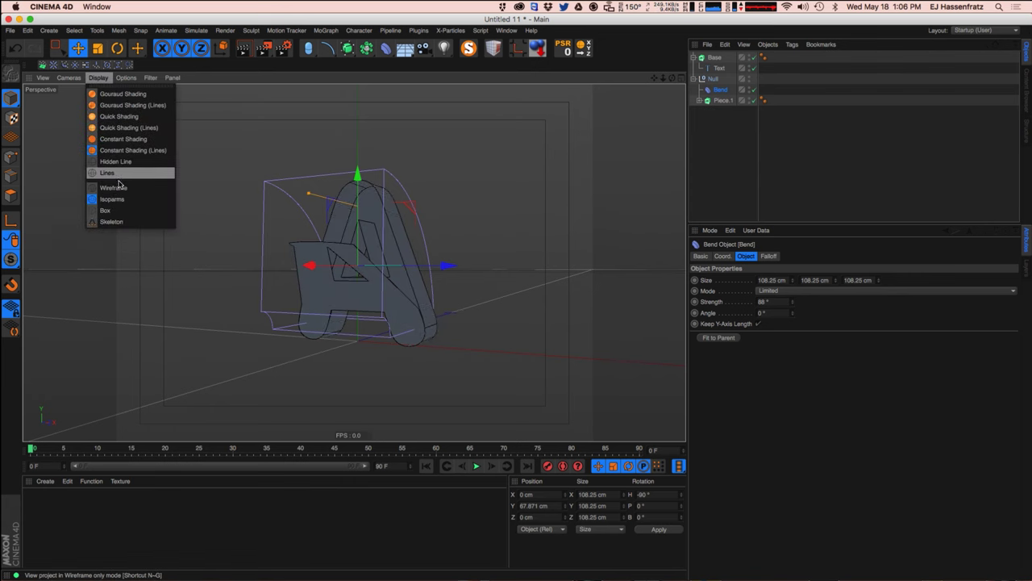
left_click(127, 105)
mouse_move(322, 300)
left_mouse_down("alt")
mouse_move(294, 293)
mouse_move(347, 306)
left_mouse_up("alt")
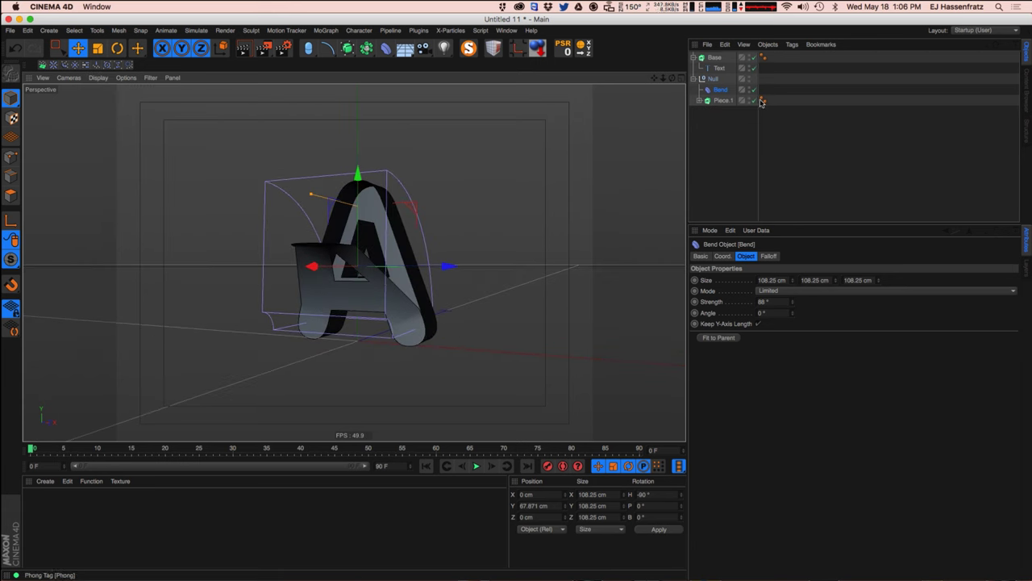
Set the Phong Angle in Piece.1's Phong tag to 0° with Angle Limit enabled.
left_click(764, 100)
left_click(752, 280)
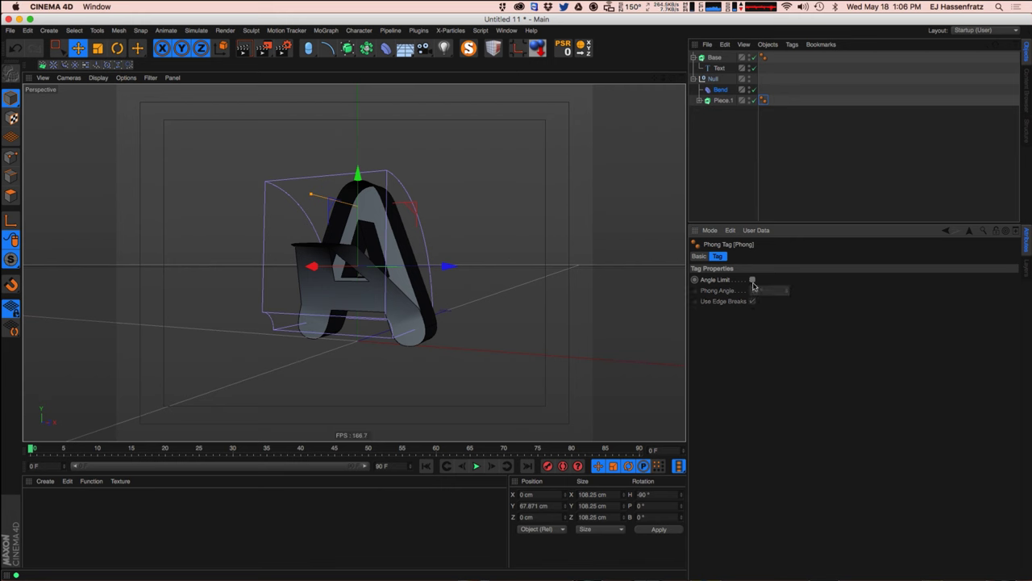
left_click(753, 280)
left_click_drag(786, 291, 786, 369)
left_click_drag(632, 344, 422, 329, "alt")
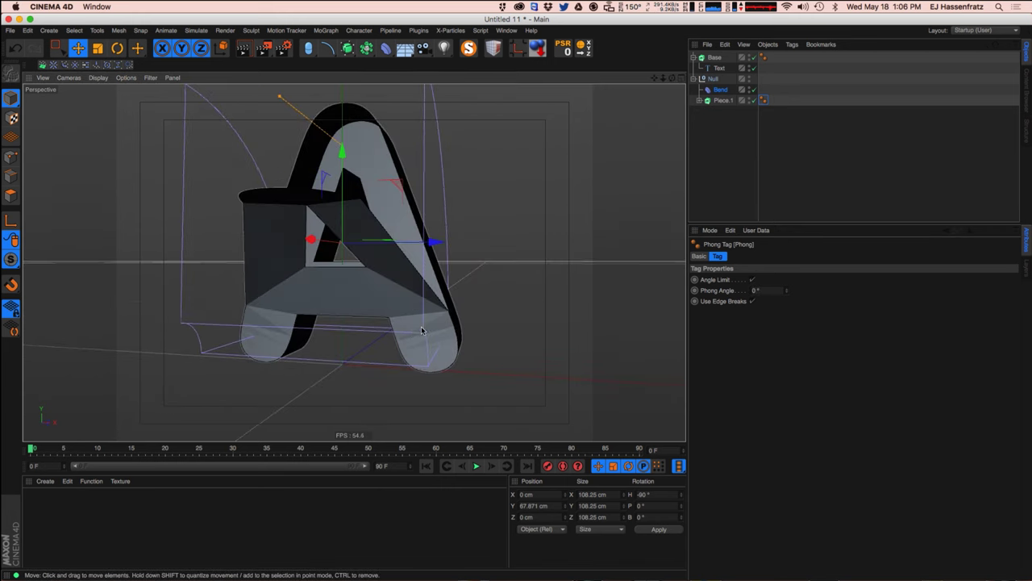
Try an adaptive intermediate-point angle of 6° on the Base's Text spline and return it to 5°.
left_click(700, 100)
left_click(727, 111)
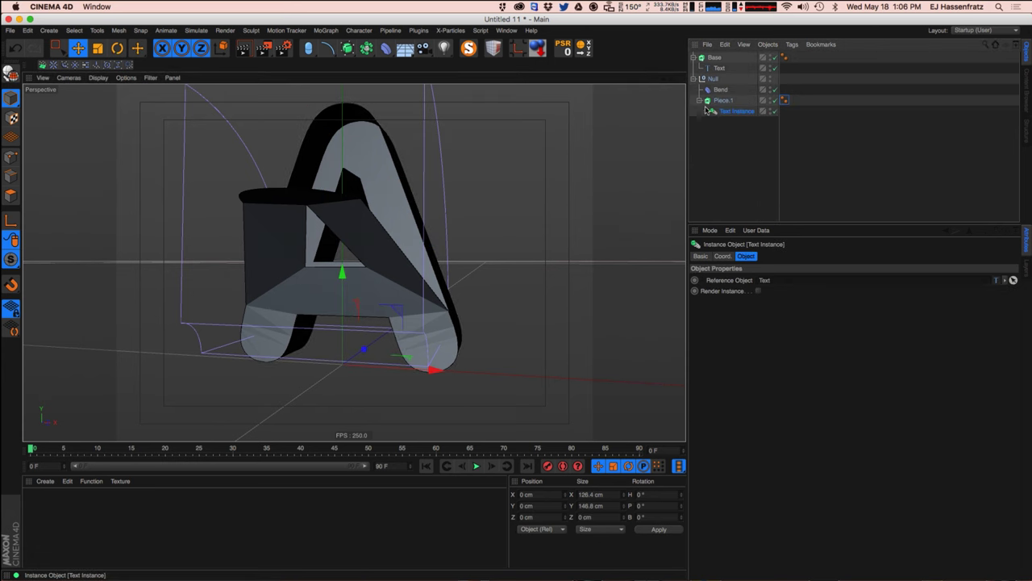
left_click(718, 69)
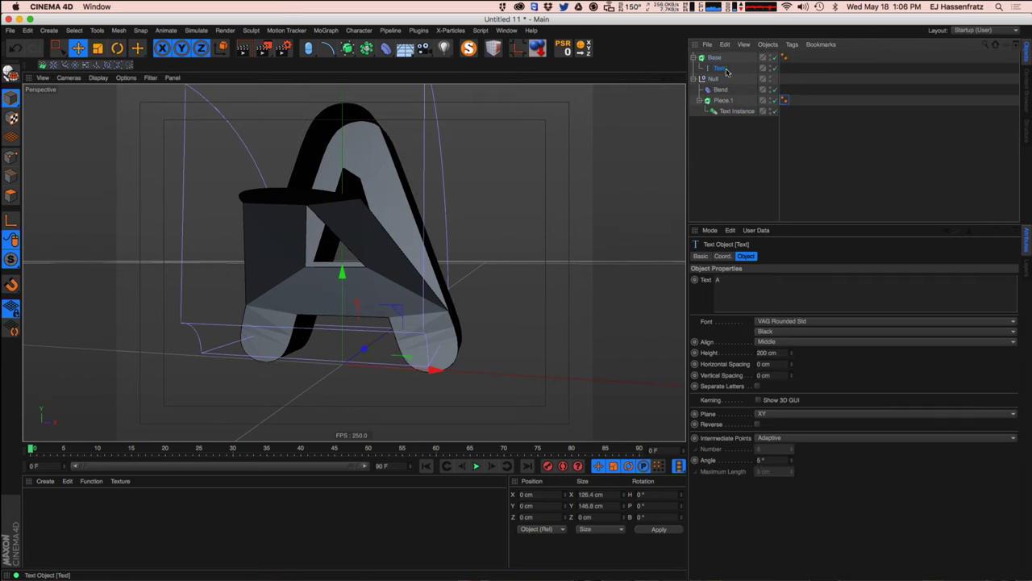
left_click_drag(794, 459, 793, 463)
mouse_move(393, 282)
left_mouse_down("alt")
mouse_move(378, 280)
mouse_move(382, 293)
left_mouse_up("alt")
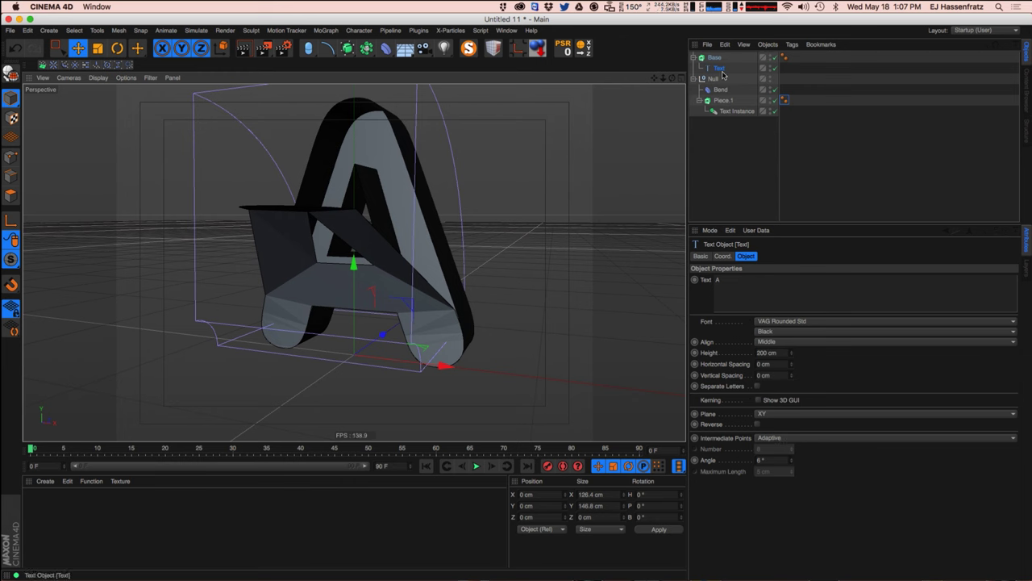
left_click(791, 463)
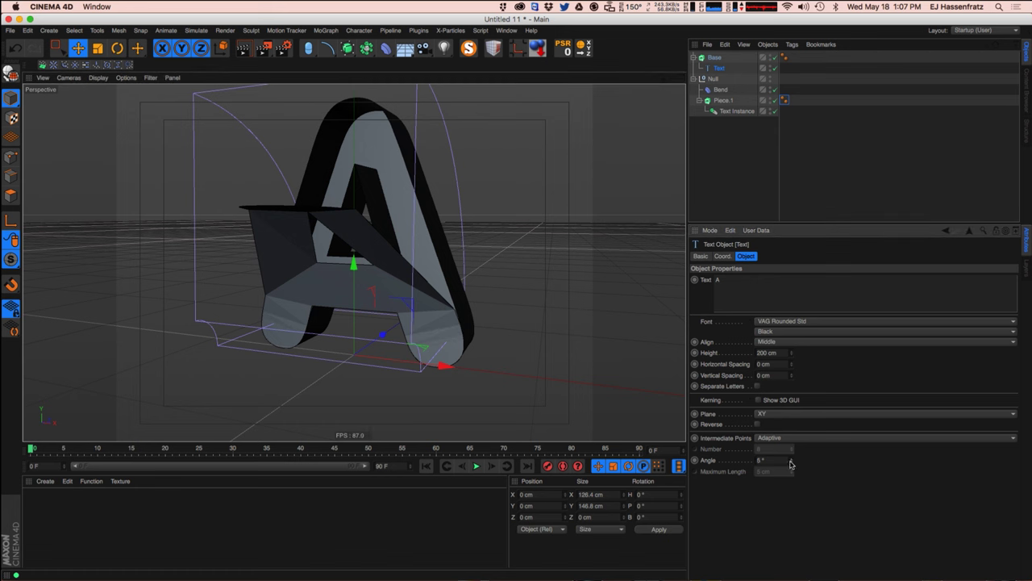
left_click_drag(436, 355, 574, 339, "alt")
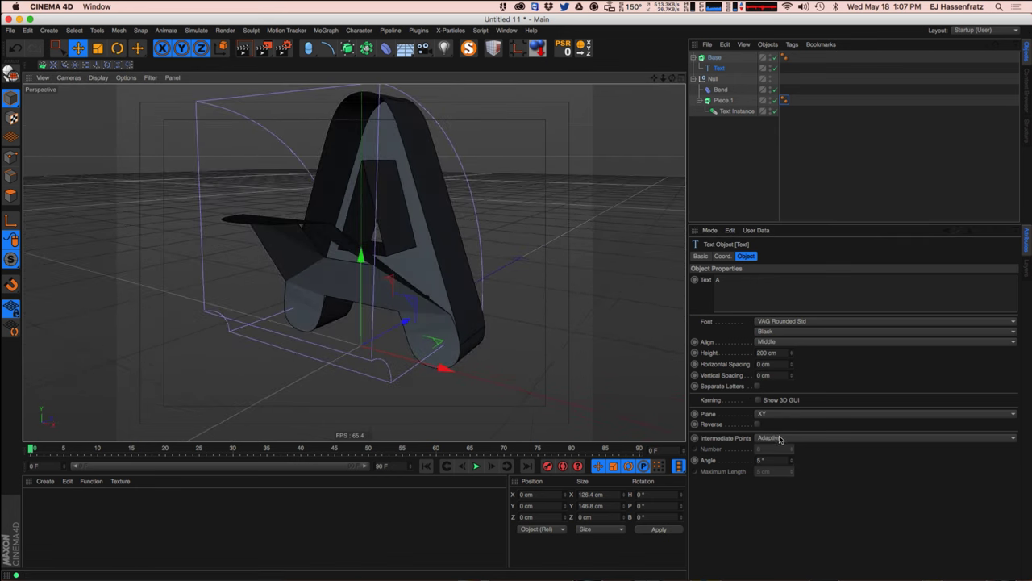
Try Uniform intermediate points on the Base's Text spline and adjust their Number.
left_click(770, 438)
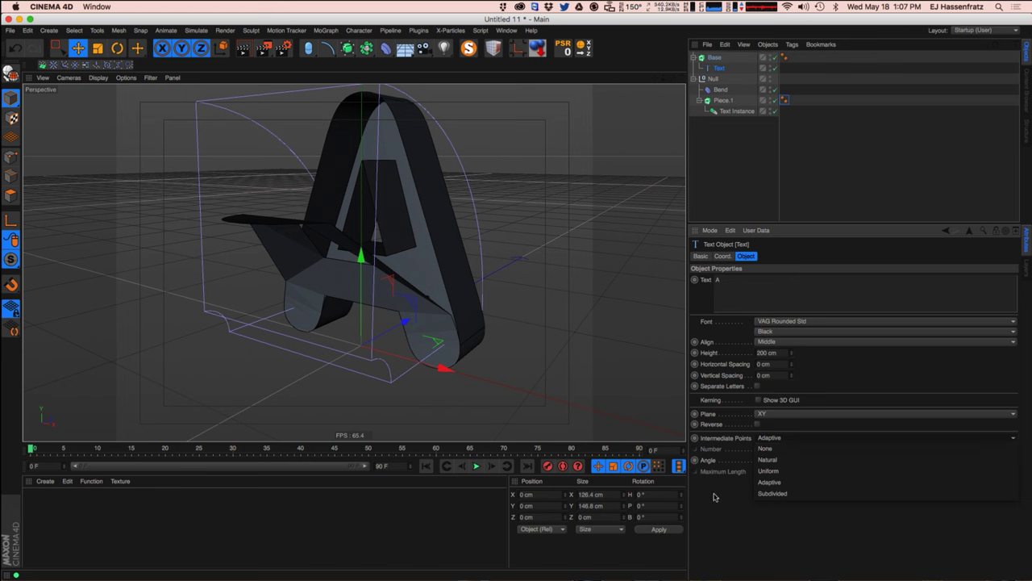
left_click(796, 471)
left_click_drag(678, 419, 432, 311, "alt")
left_click_drag(269, 294, 322, 257, "alt")
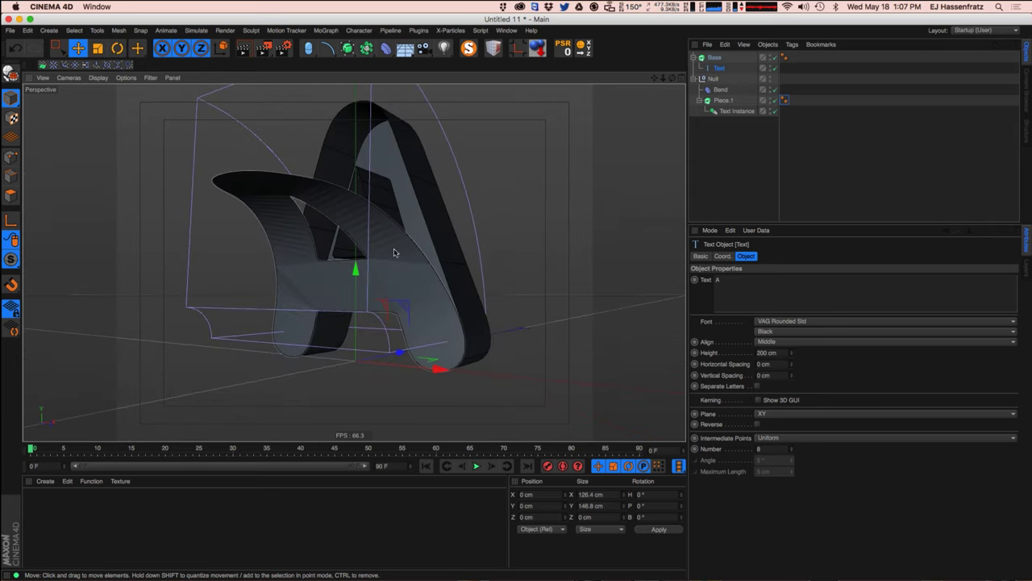
left_click_drag(792, 451, 798, 449)
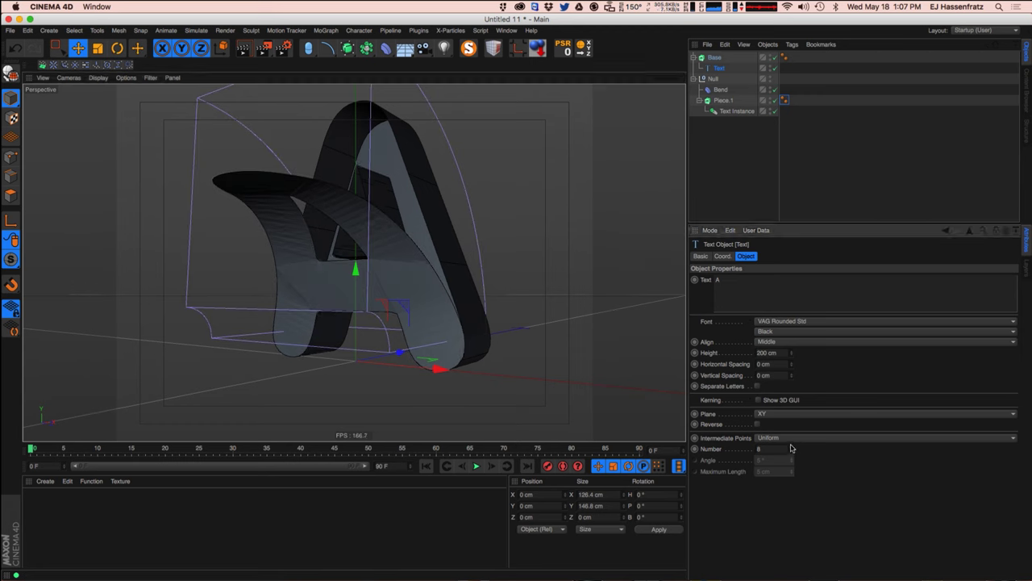
Set the Text spline's intermediate points to Subdivided with an Angle of 90° and a Maximum Length of 3 cm.
left_click(798, 442)
left_click(818, 494)
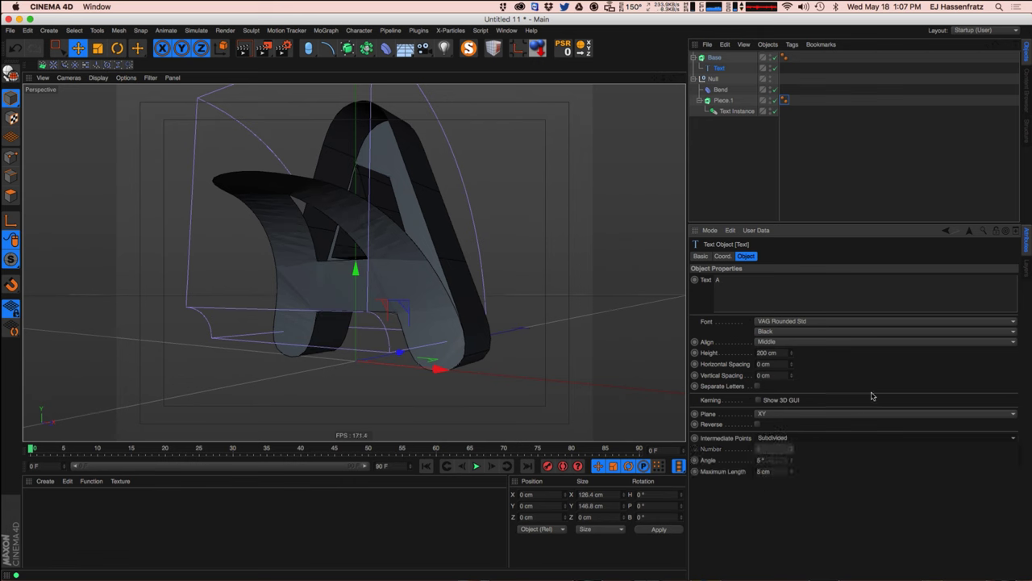
left_click_drag(792, 466, 803, 441)
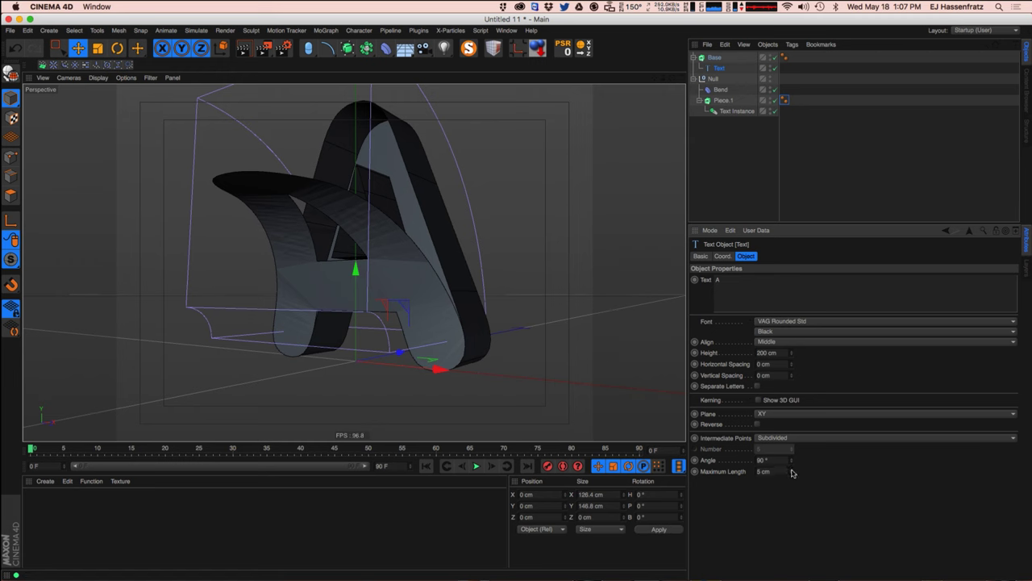
left_click(787, 438)
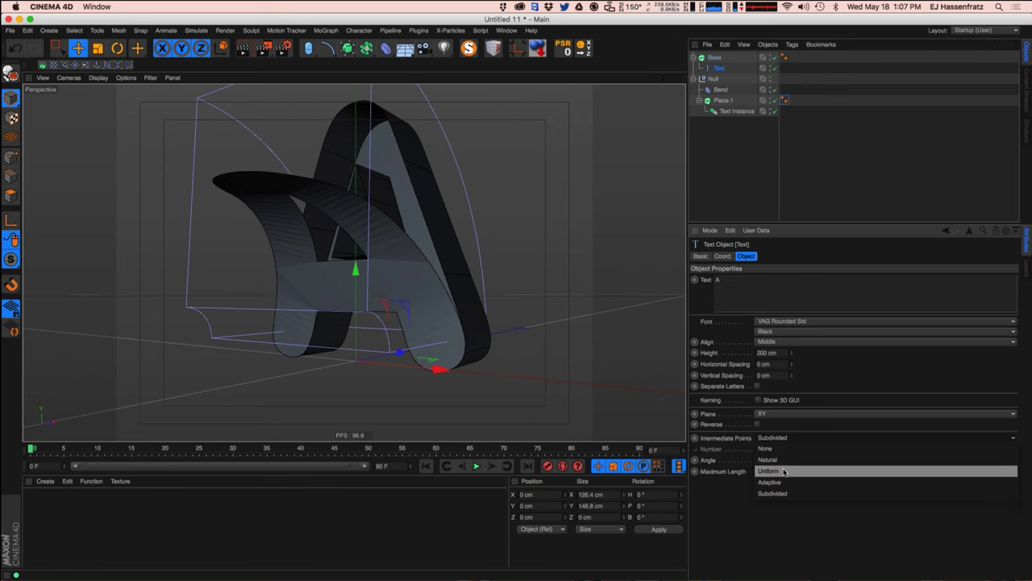
left_click(767, 487)
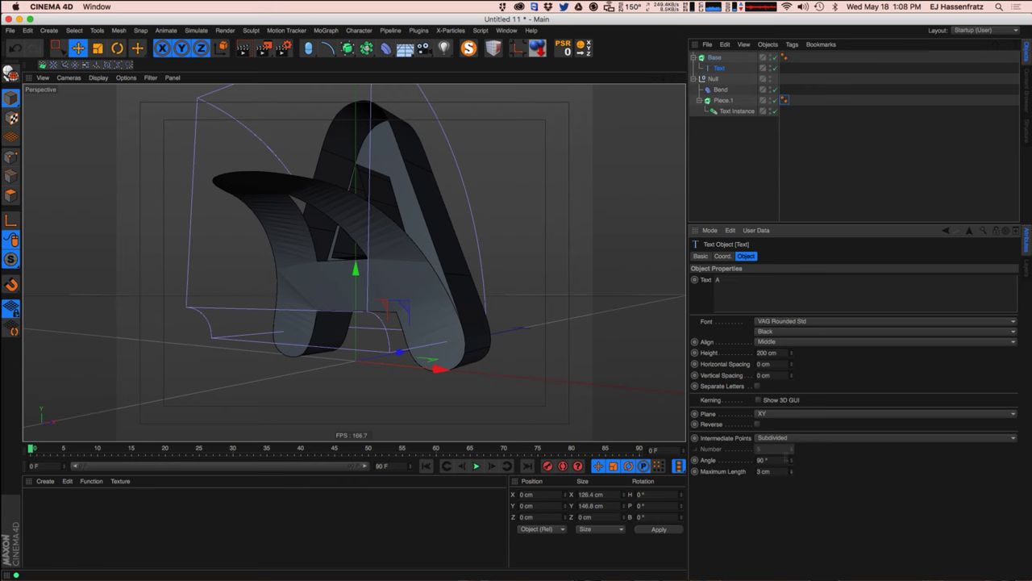
left_click(798, 441)
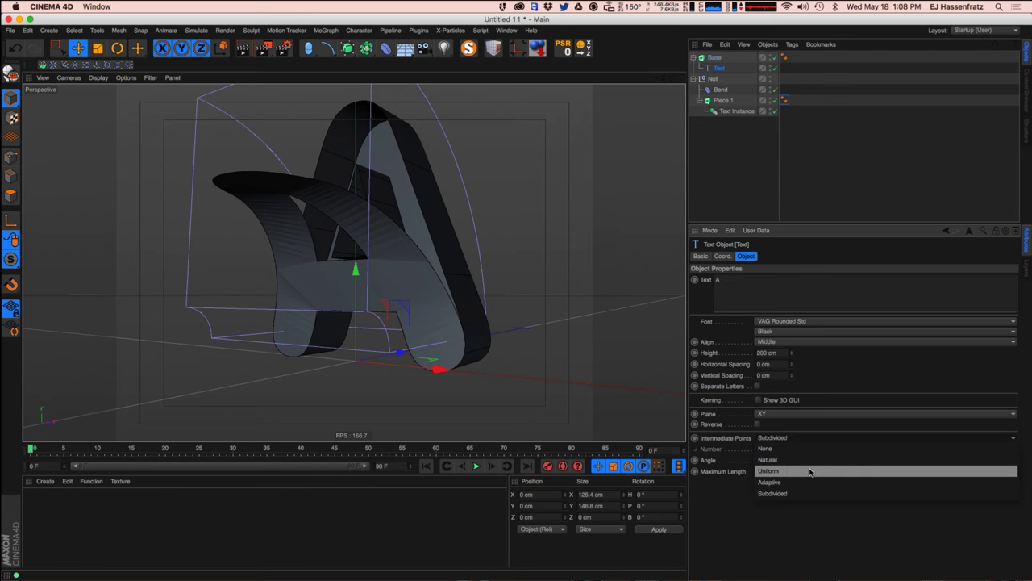
left_click(809, 503)
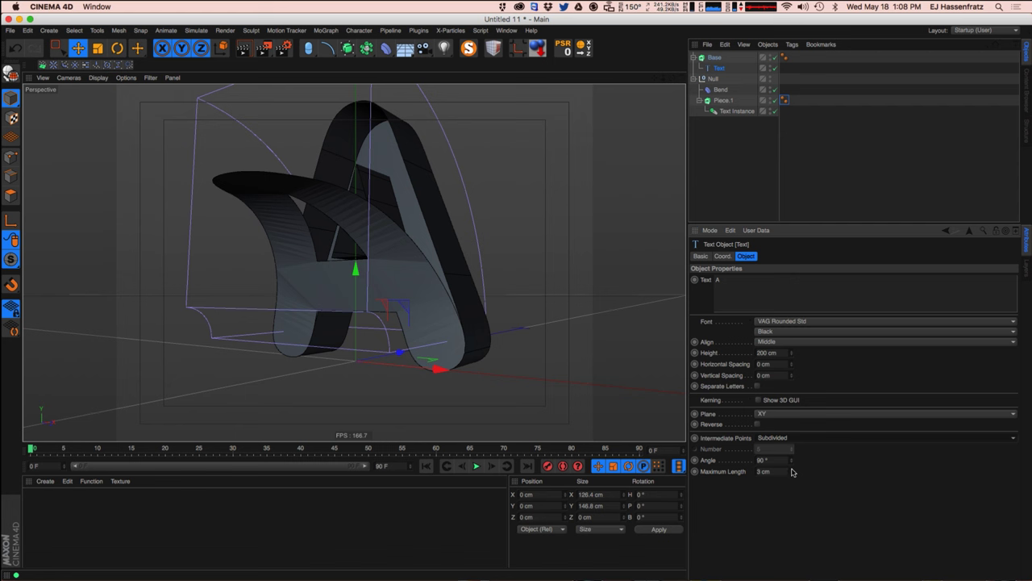
Set the Phong Angle in Piece.1's Phong tag to 90°.
left_click_drag(634, 365, 326, 314, "alt")
left_click(786, 101)
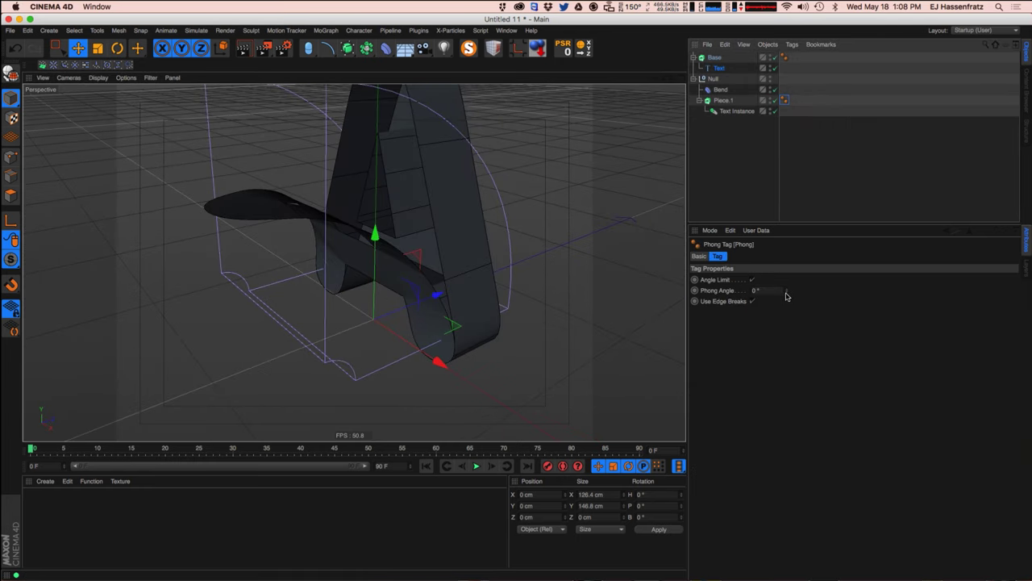
left_click_drag(786, 296, 789, 277)
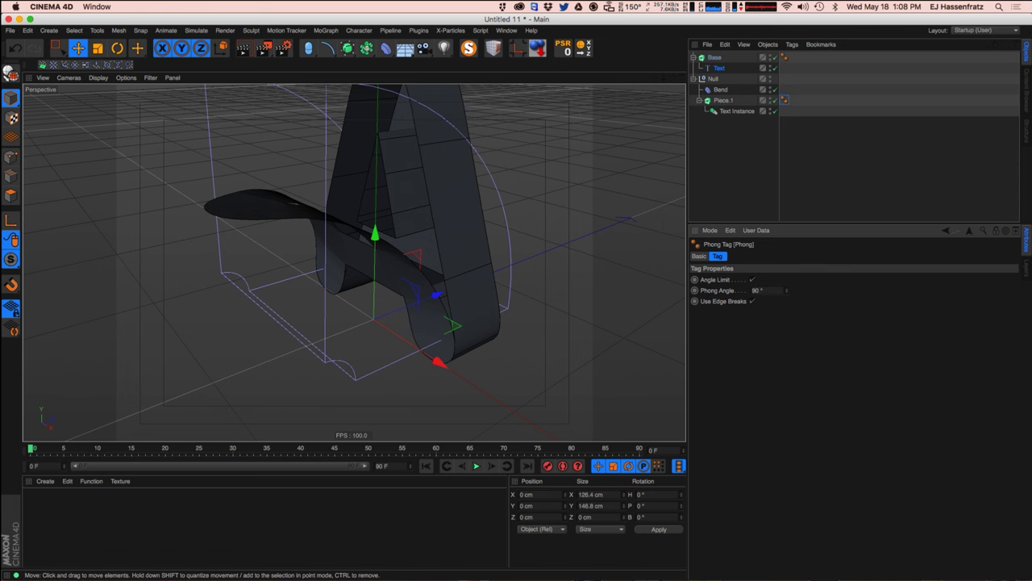
left_click_drag(410, 231, 395, 255, "alt")
Reduce the subdivision Angle of the Base's Text spline and set its Maximum Length to 2 cm.
left_click(719, 68)
left_click(736, 111)
left_click(719, 68)
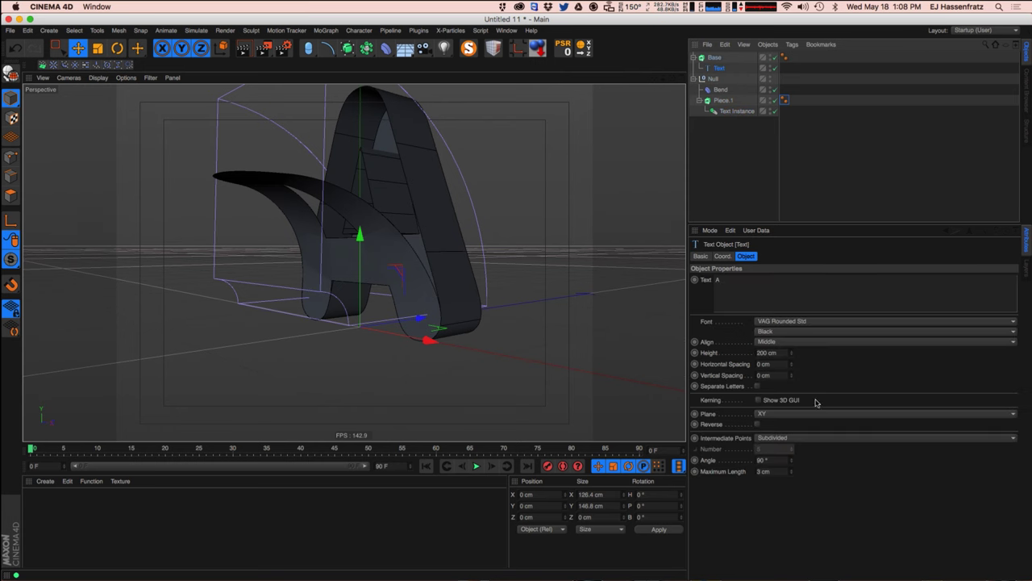
left_click(792, 474)
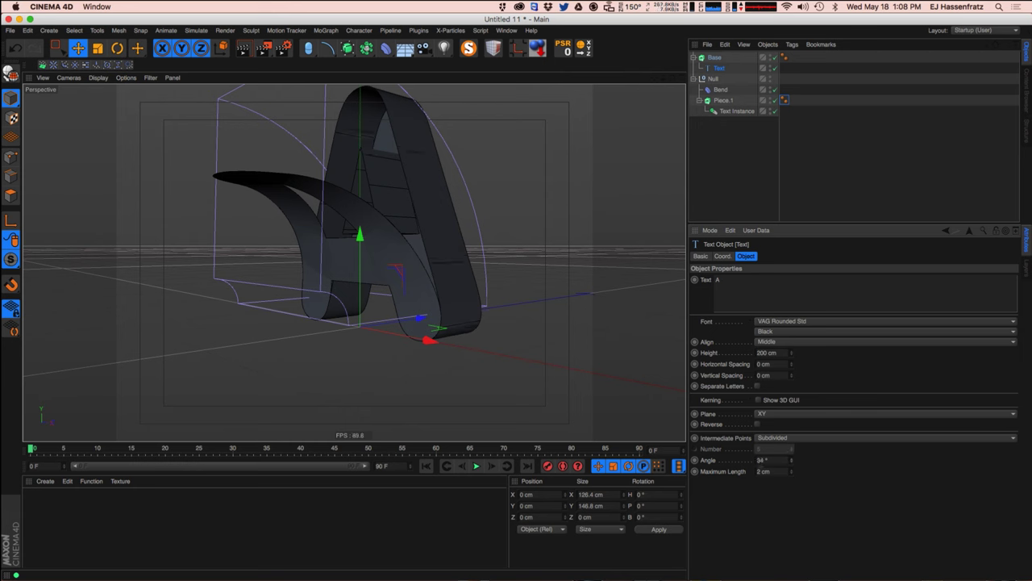
left_click_drag(401, 297, 398, 258, "alt")
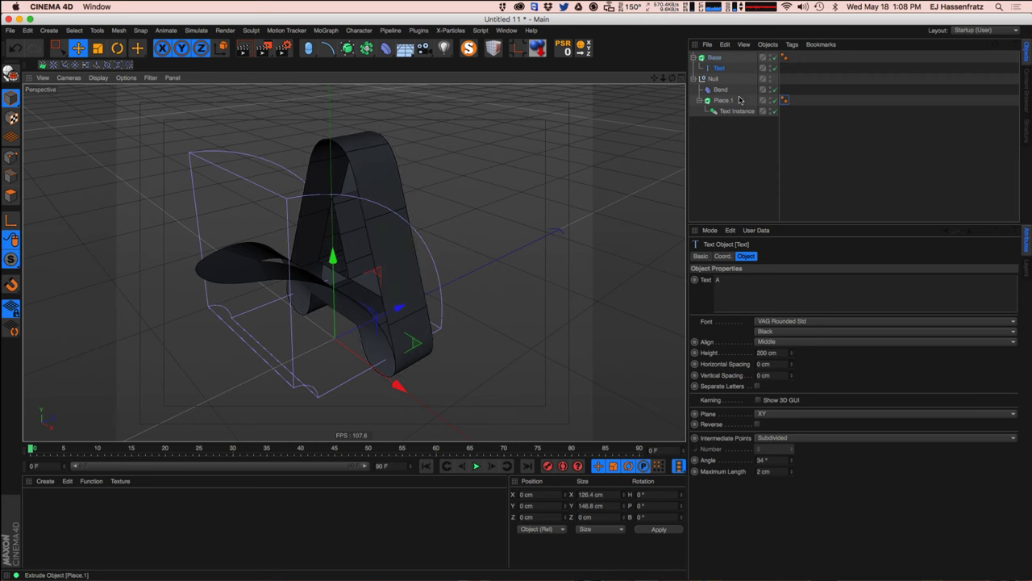
Adjust the Bend deformer's X size to 10.25 cm and Z size to 104.25 cm, and fit it to its parent.
left_click(722, 89)
left_click_drag(837, 283, 850, 301)
key("super+z")
left_click_drag(793, 280, 832, 329)
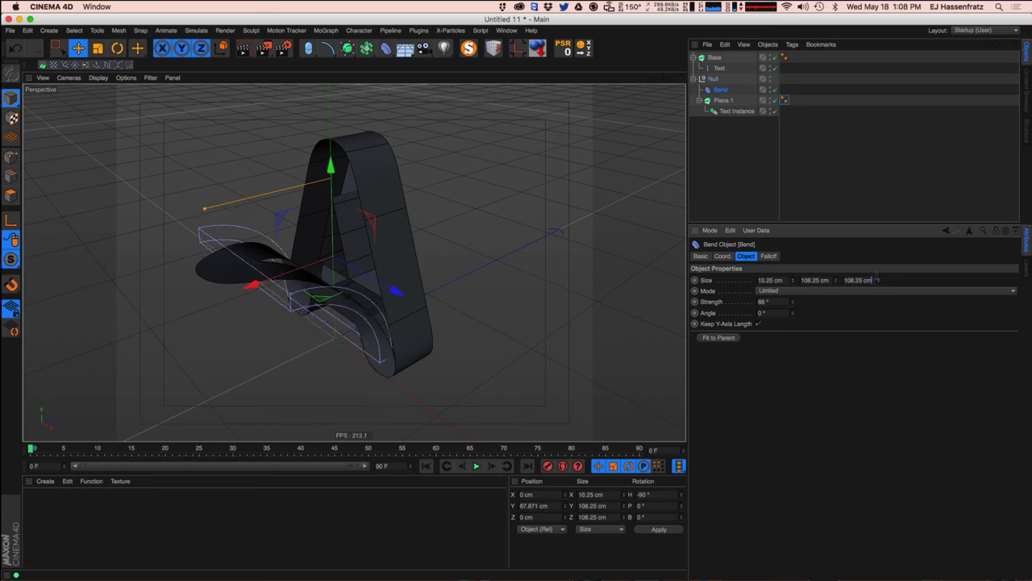
left_click_drag(879, 283, 872, 284)
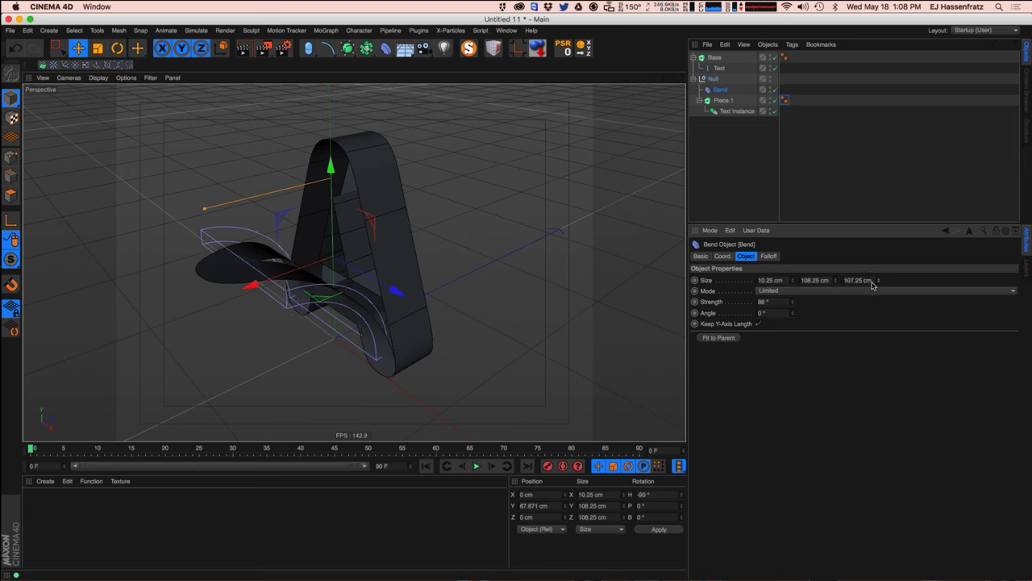
left_click(725, 337)
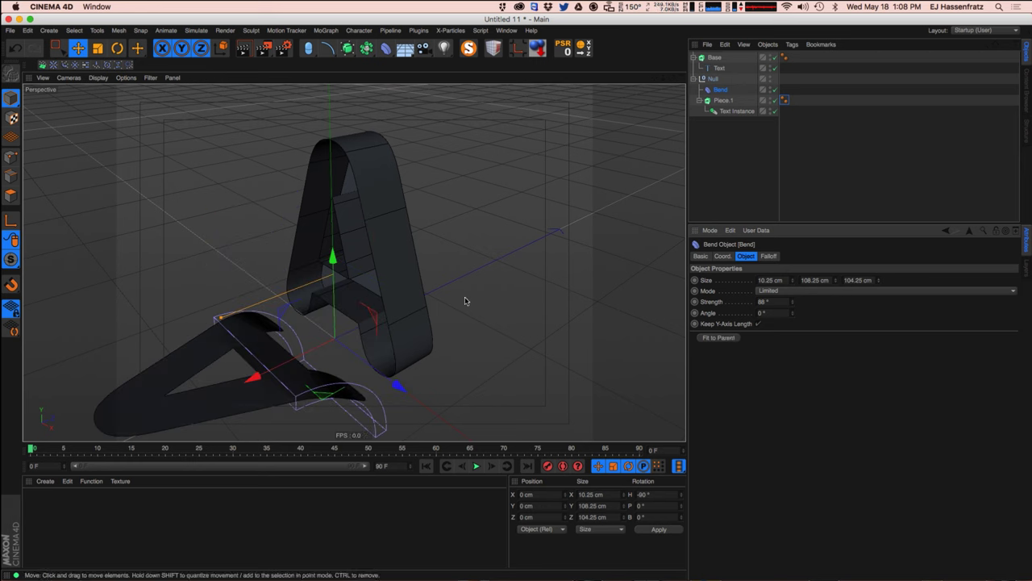
Raise the Bend deformer along Y over the letter and set its Y size to 128.25 cm.
left_click_drag(331, 256, 354, 194)
left_click_drag(308, 286, 379, 319, "alt")
left_click_drag(837, 282, 839, 271)
left_click_drag(345, 174, 345, 164)
left_click_drag(366, 283, 373, 335, "alt")
Set the Bend deformer's Strength to 46° and raise it to about 89 cm in Y.
left_click_drag(792, 303, 793, 325)
left_click_drag(347, 198, 348, 163)
left_click_drag(350, 242, 353, 305, "alt")
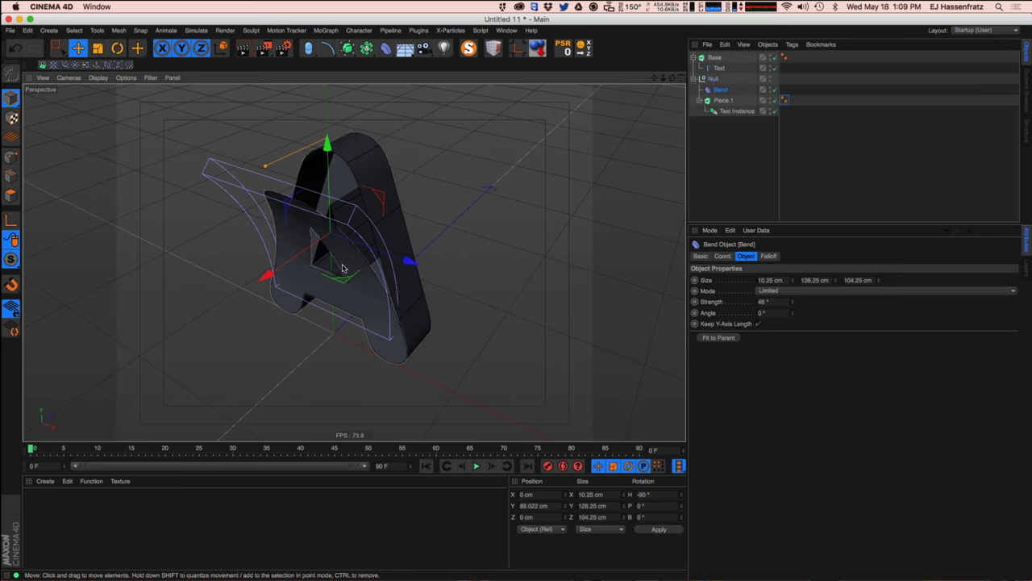
left_click_drag(342, 268, 345, 292, "alt")
Rename the Null as Bend and duplicate it together with its deformer and extruded piece.
left_click(705, 81)
double_click(714, 79)
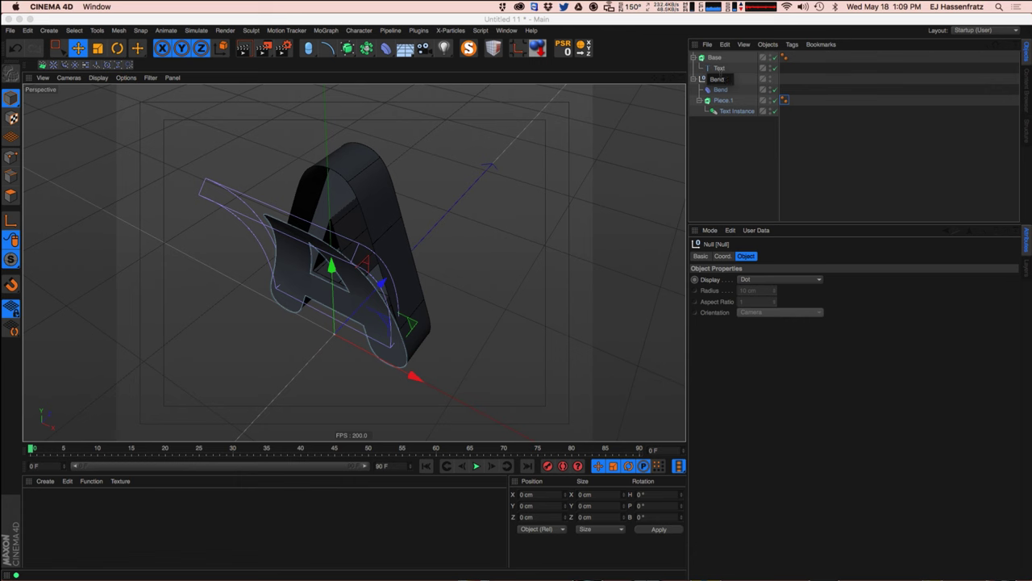
key("Return")
left_click_drag(712, 79, 725, 158)
left_click(738, 155)
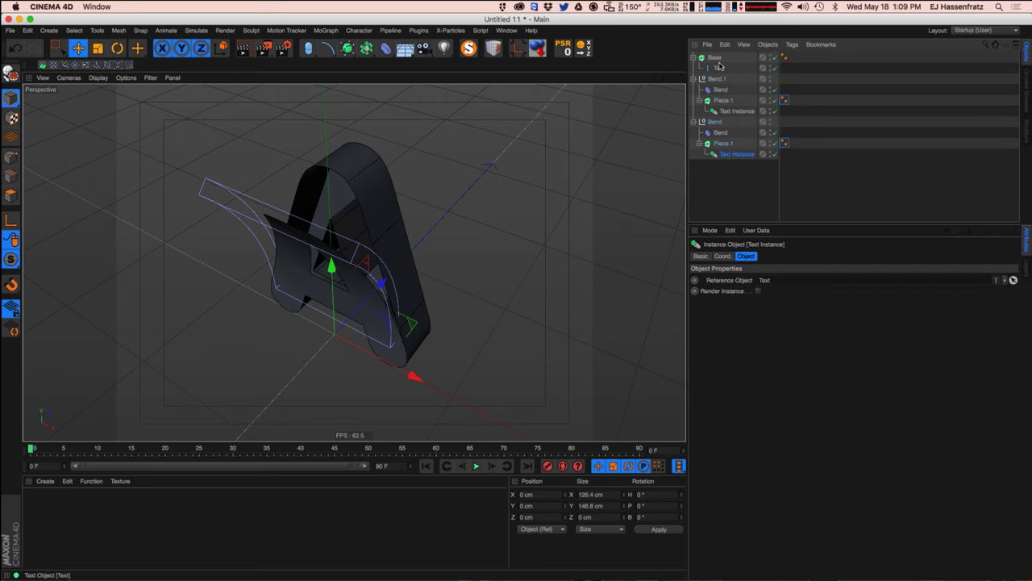
Set the Strength of the Bend deformer in the lower Bend null to 111° and move the Bend.1 group below it.
left_click(720, 133)
left_click_drag(792, 301, 797, 277)
left_click(717, 79)
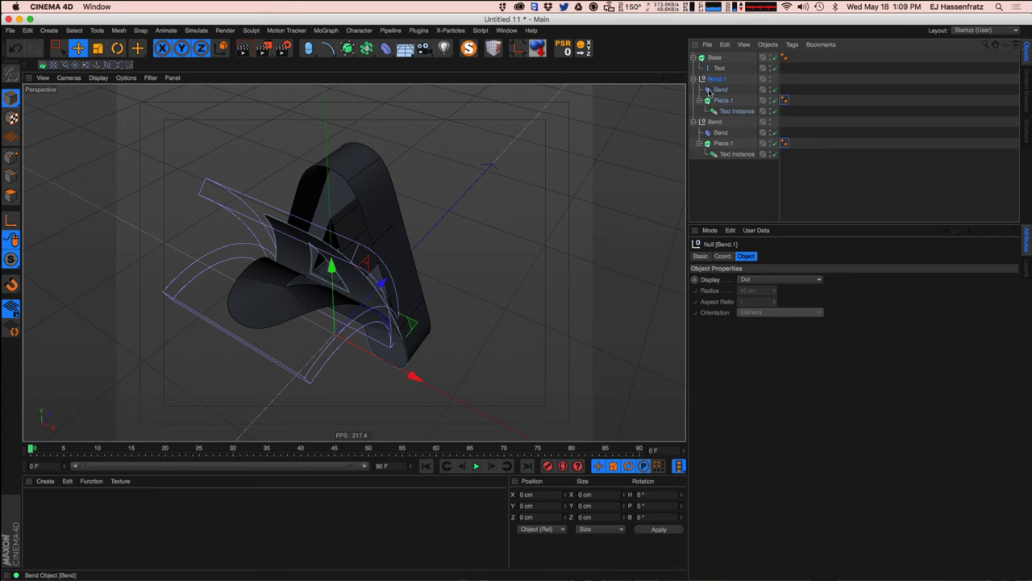
left_click_drag(727, 80, 742, 179)
Duplicate the Bend null with its contents above the original and set the copy's Bend deformer Strength to 21°.
left_click(715, 80)
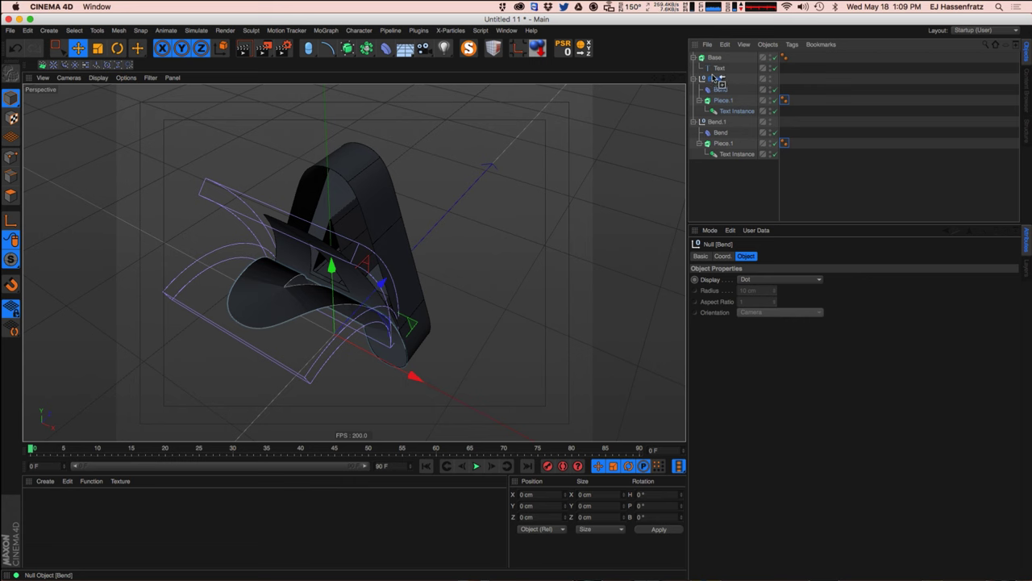
left_click_drag(720, 79, 722, 80, "ctrl")
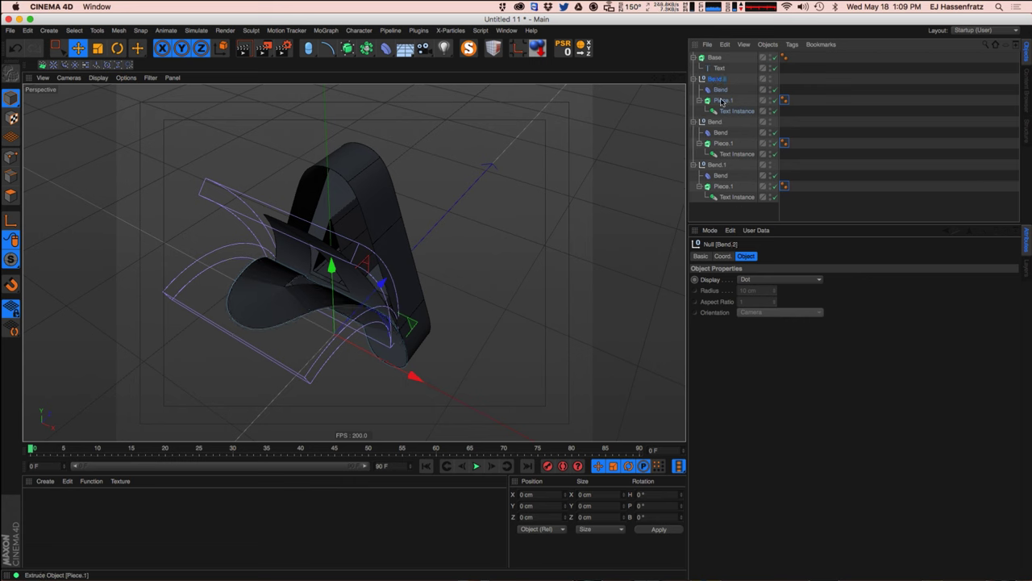
left_click(720, 90)
left_click_drag(791, 301, 791, 353)
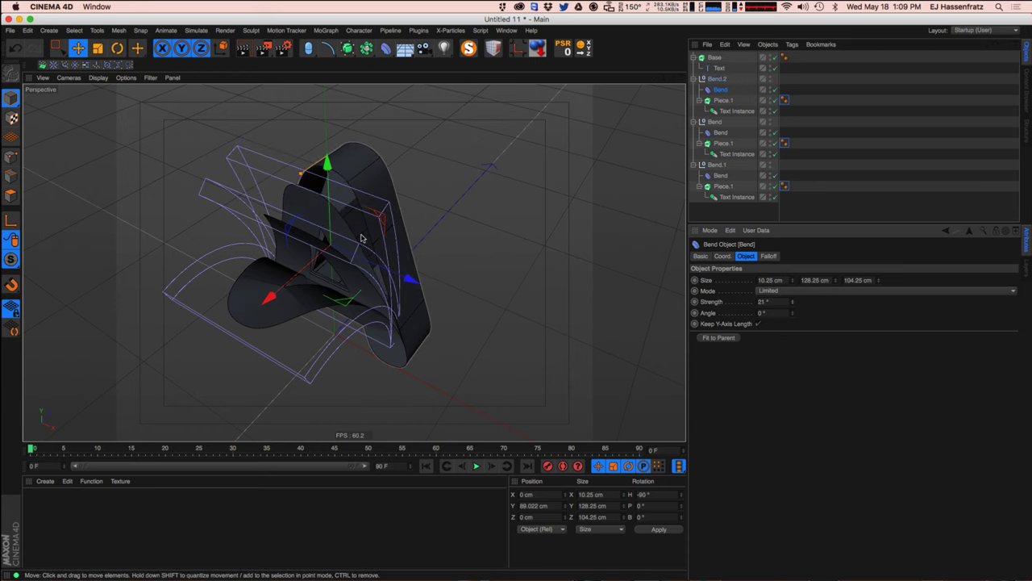
Rename the middle null as Bend.3 and the uppermost null as Bend.1.
left_click(724, 142)
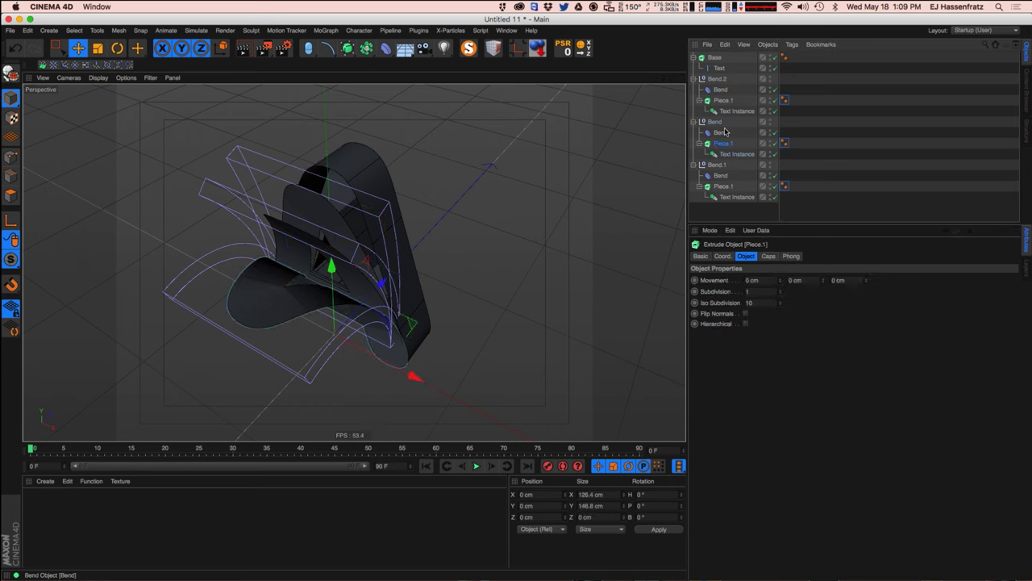
left_click(723, 132)
left_click(714, 122)
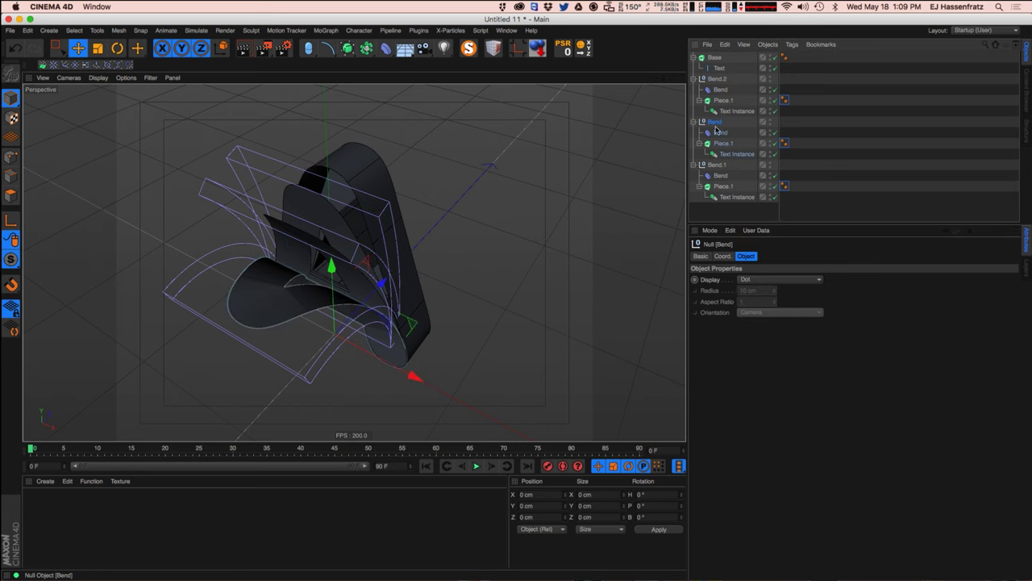
double_click(717, 122)
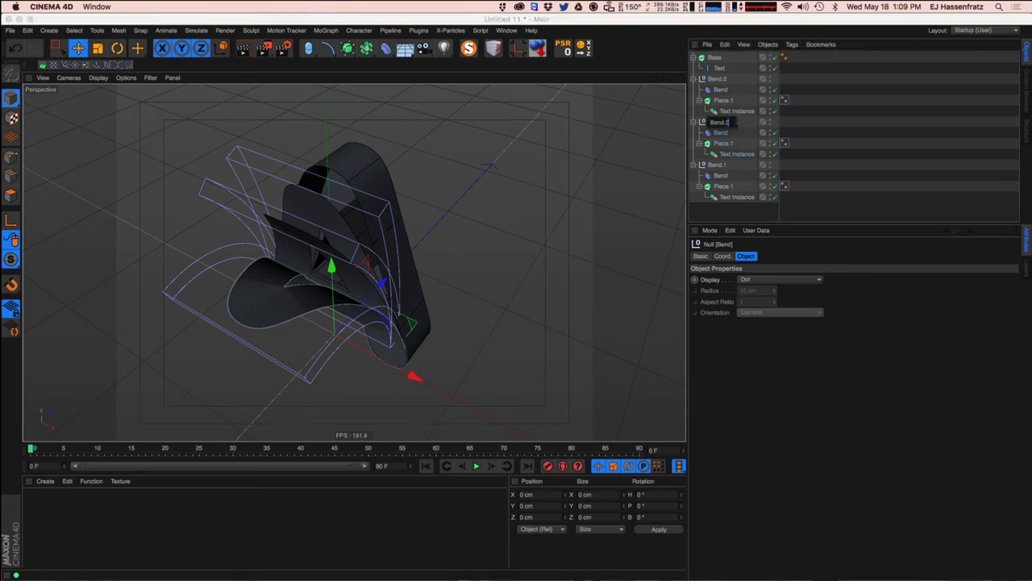
type(".3")
key("Return")
double_click(722, 79)
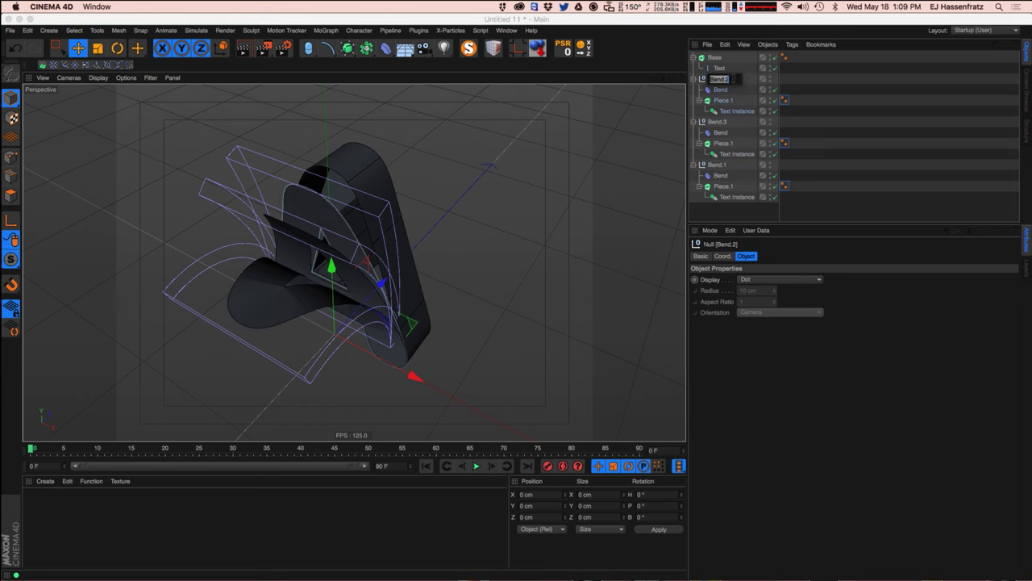
key("BackSpace")
type("1")
key("Return")
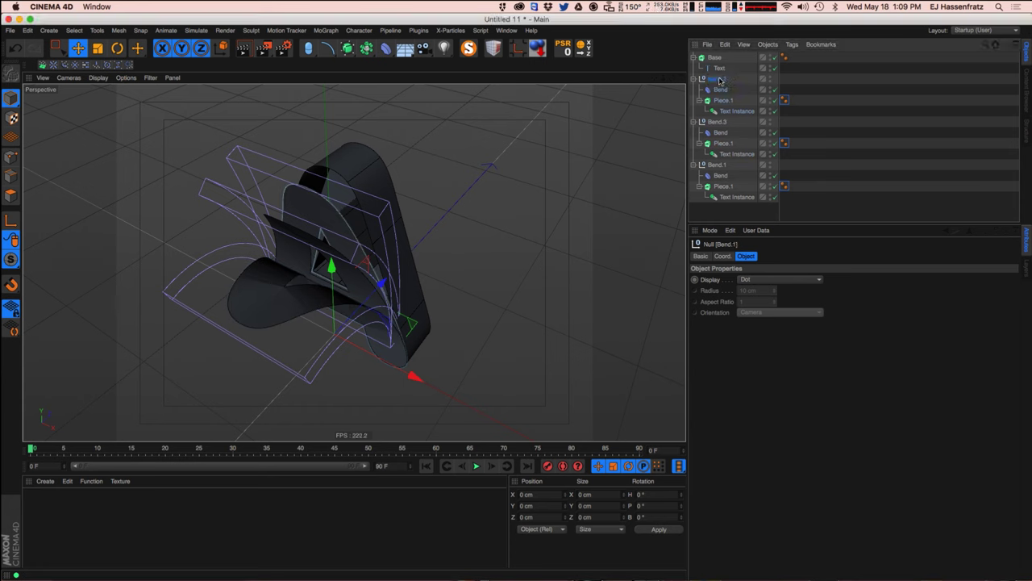
Rename the last null in the hierarchy as Bend.2 and move the Bend.3 group below it.
left_click(725, 167)
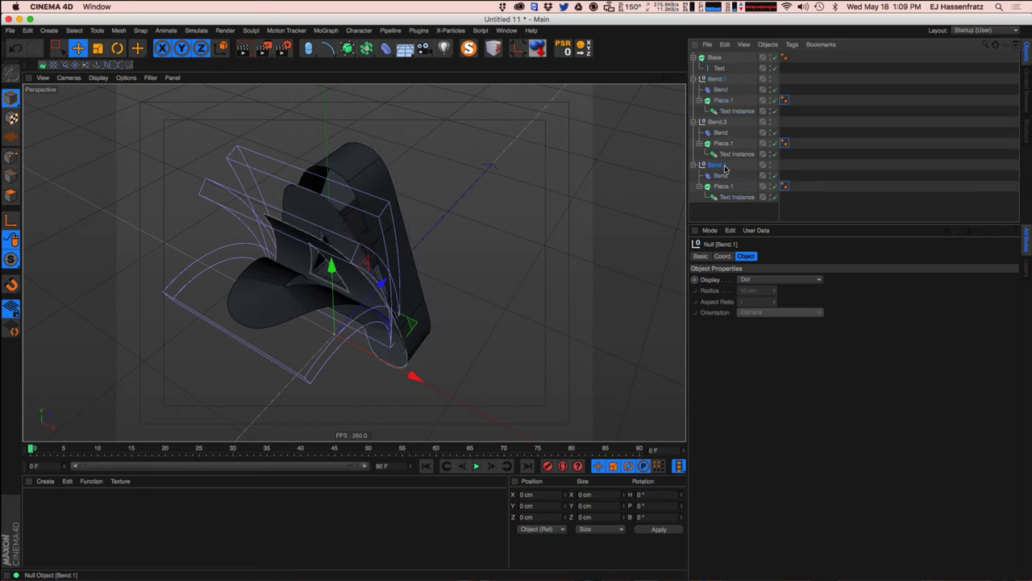
double_click(724, 167)
left_click_drag(738, 225, 735, 297)
left_click_drag(708, 123, 753, 223)
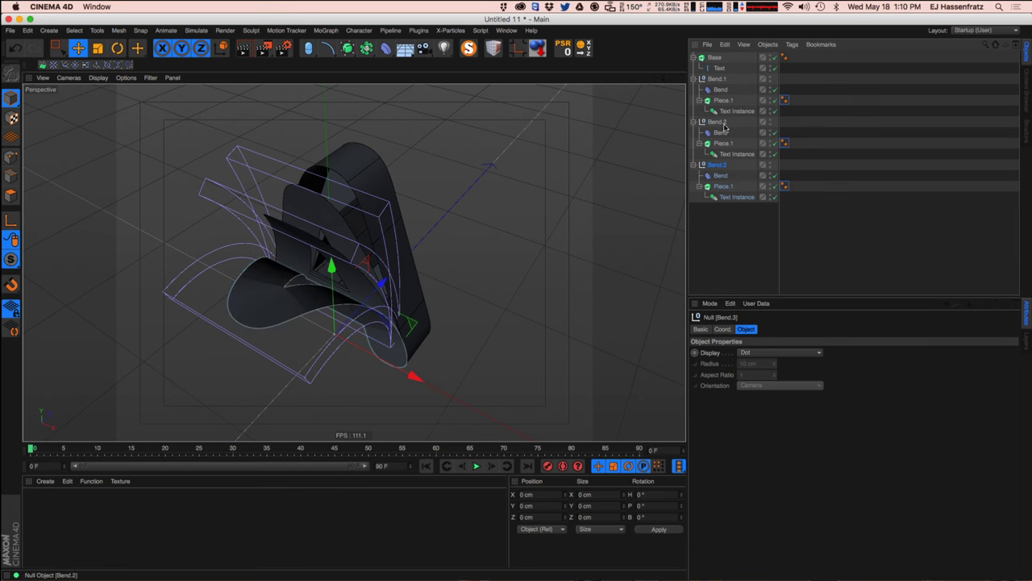
left_click_drag(379, 282, 331, 275, "alt")
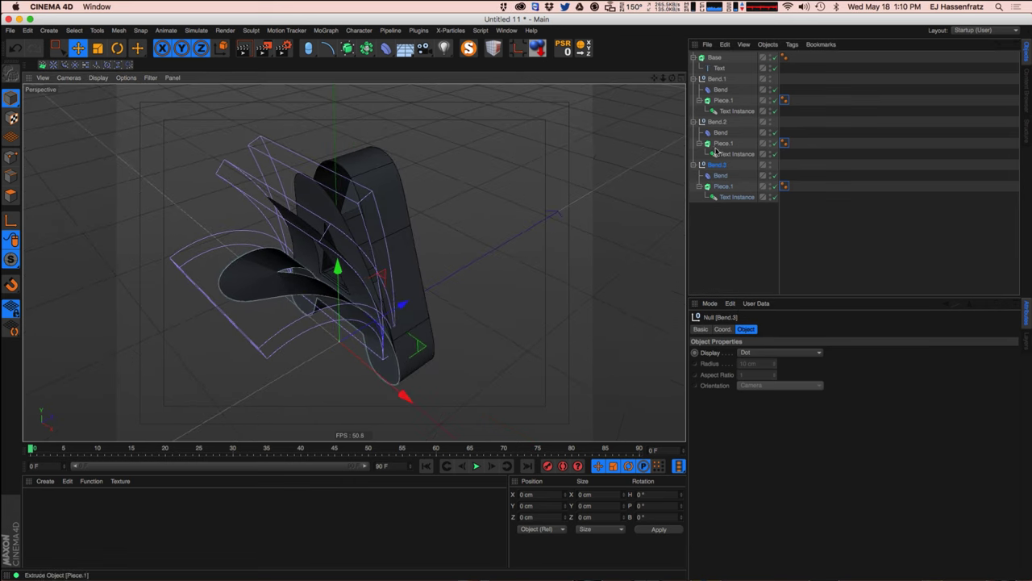
Set the Strength of Bend.3's Bend deformer to 127° and lower the deformer to about 83.8 cm in Y.
left_click(720, 175)
left_click_drag(454, 291, 643, 354, "alt")
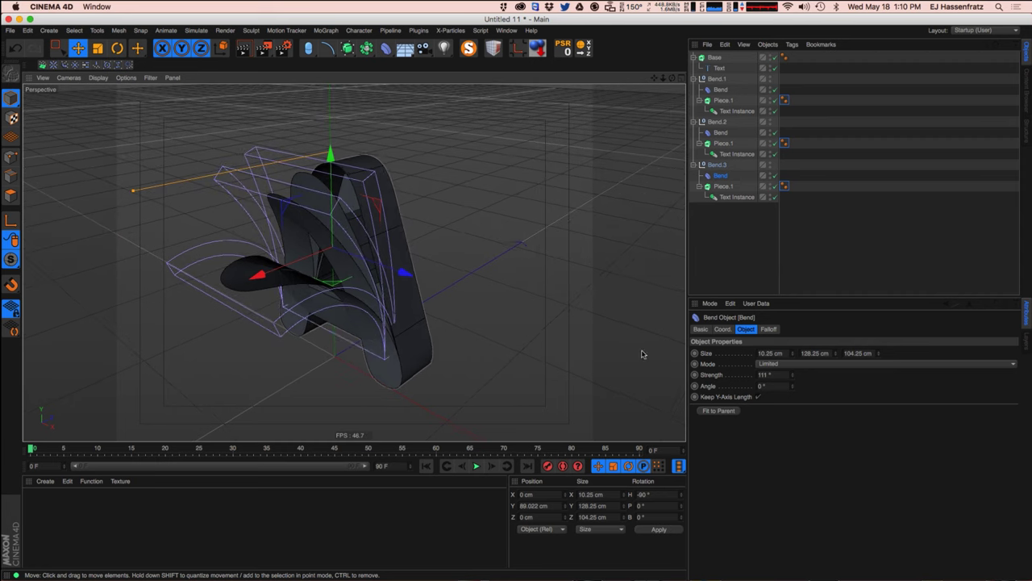
left_click_drag(792, 379, 831, 379)
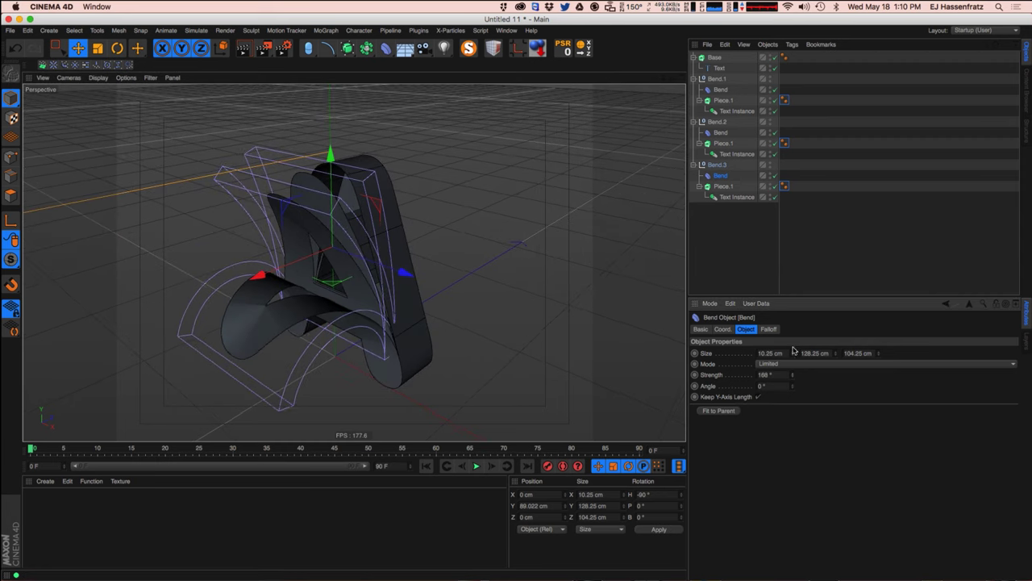
left_click_drag(329, 184, 329, 197)
left_click_drag(793, 376, 795, 397)
left_click_drag(264, 295, 420, 194, "alt")
left_click_drag(459, 272, 293, 281, "alt")
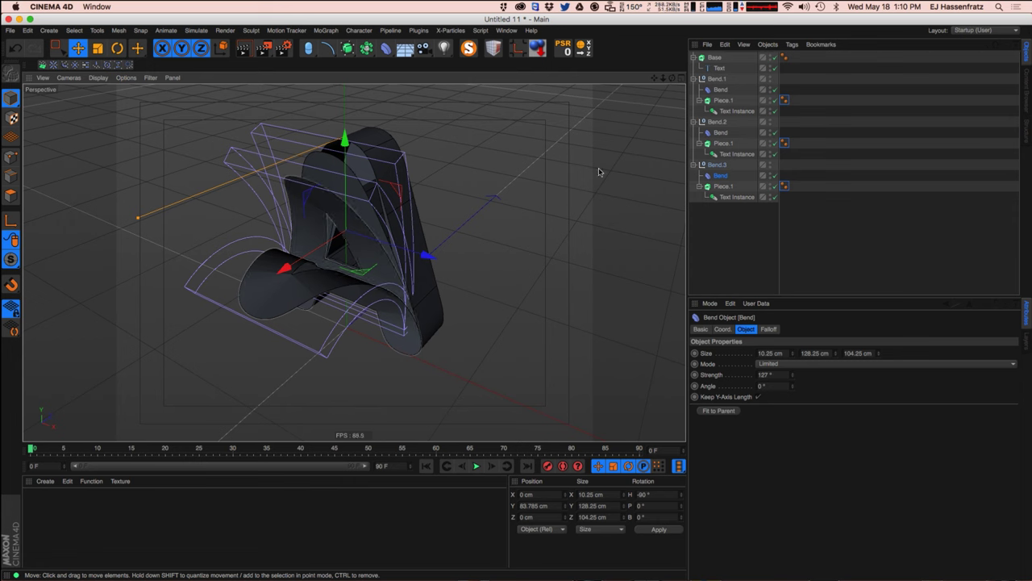
Set the Base extrude's cap Type to Quadrangles and enable Regular Grid with a Width of 7 cm.
left_click(719, 68)
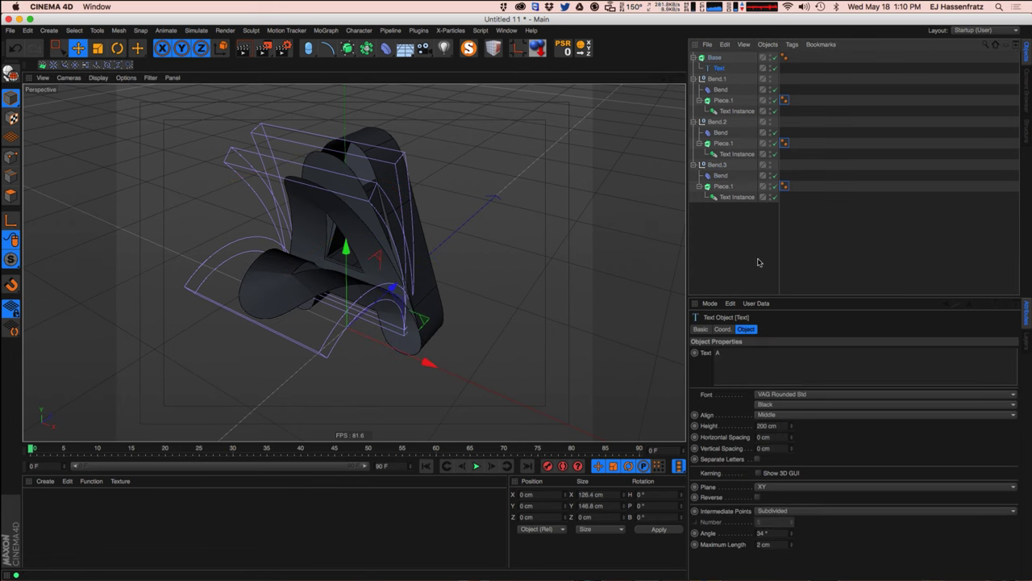
left_click(715, 58)
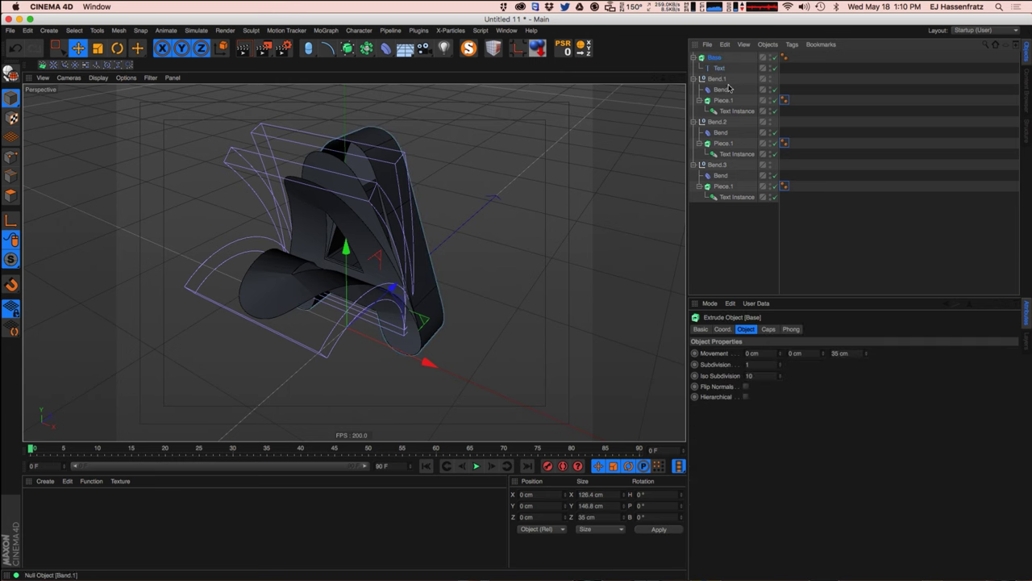
left_click(769, 329)
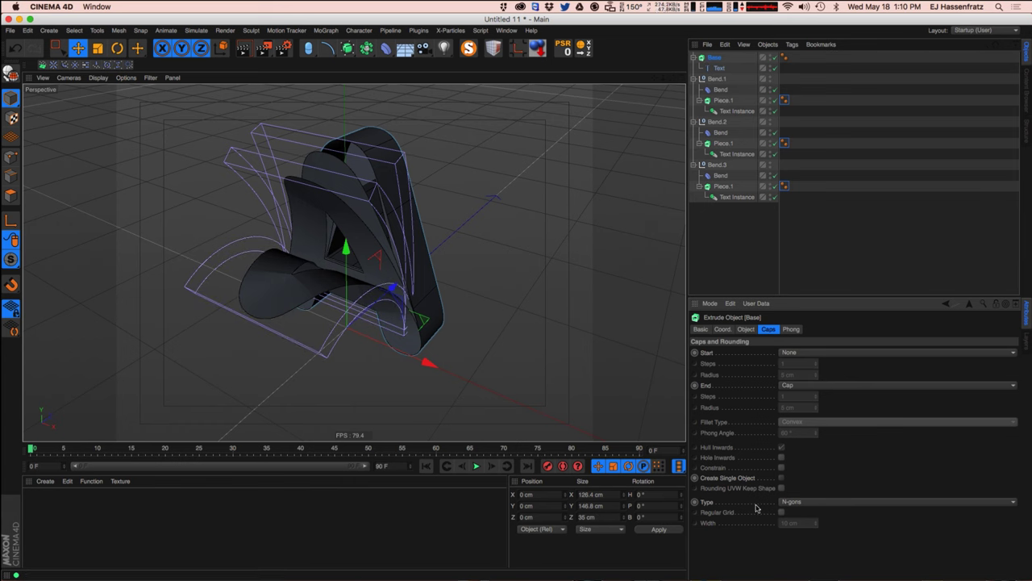
left_click(811, 500)
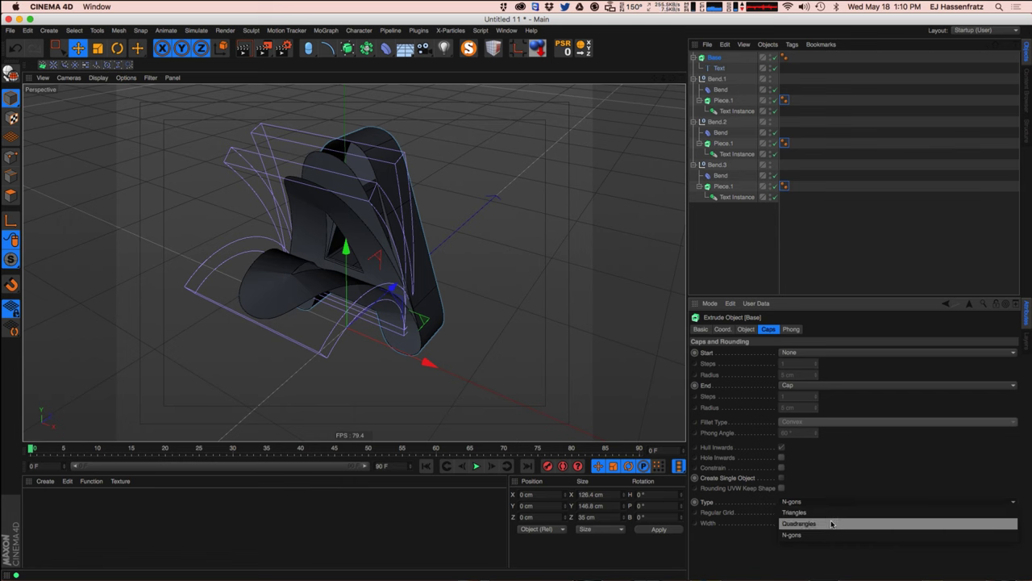
left_click(834, 524)
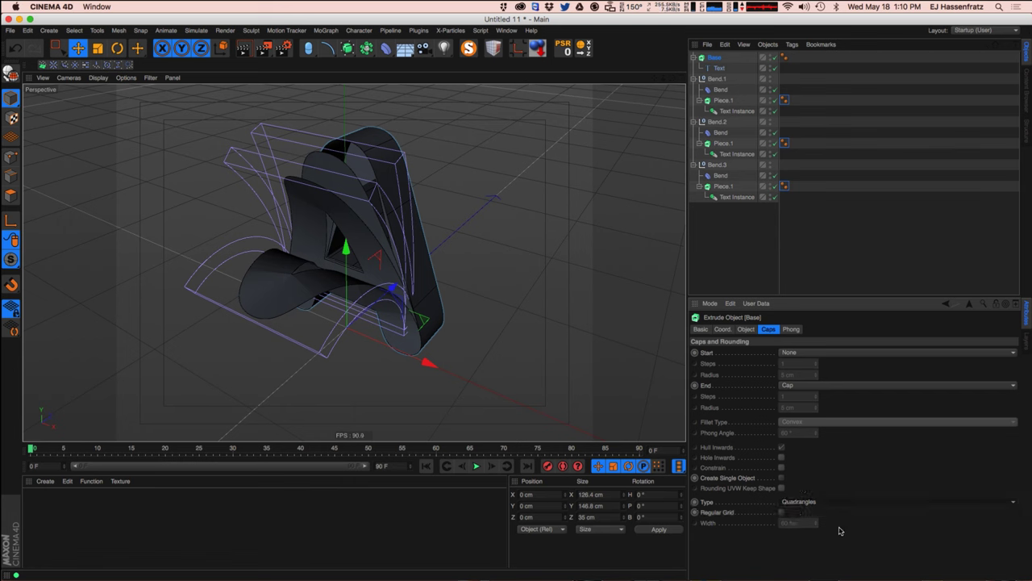
left_click(782, 512)
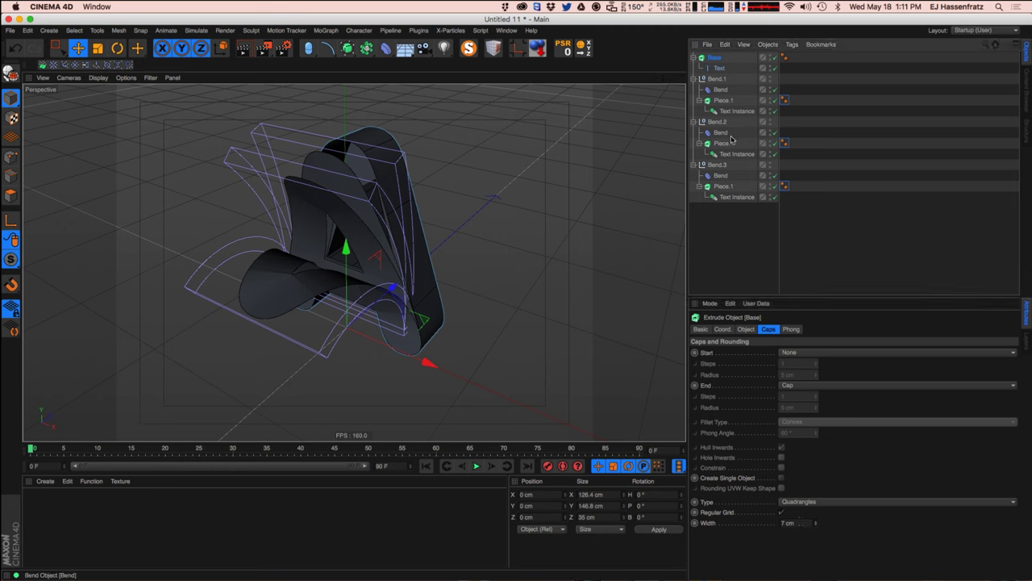
Compare the cap settings of the three Piece.1 extrudes with those of the Base extrude.
left_click(725, 102)
left_click(724, 143, "shift")
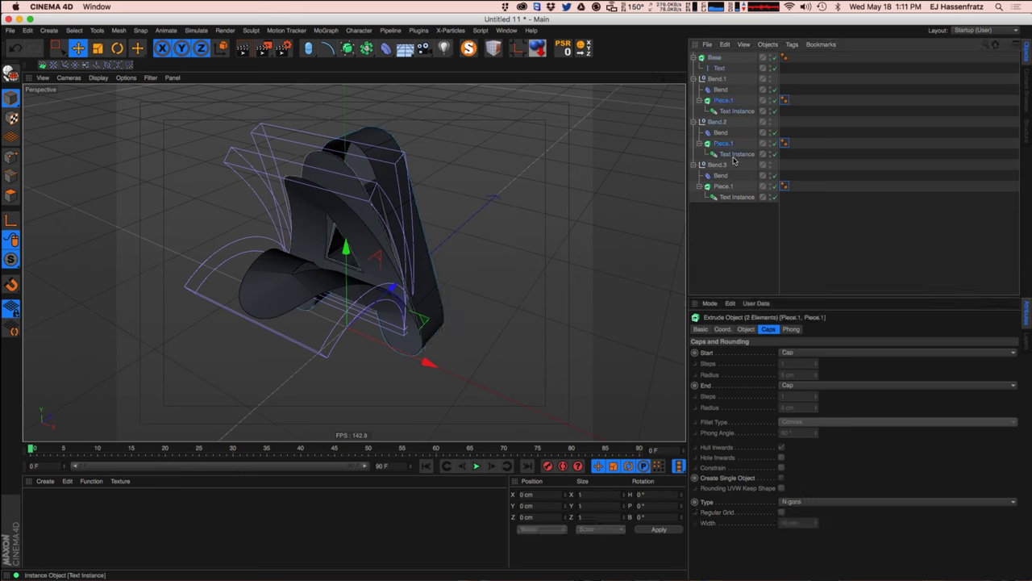
left_click(723, 186, "shift")
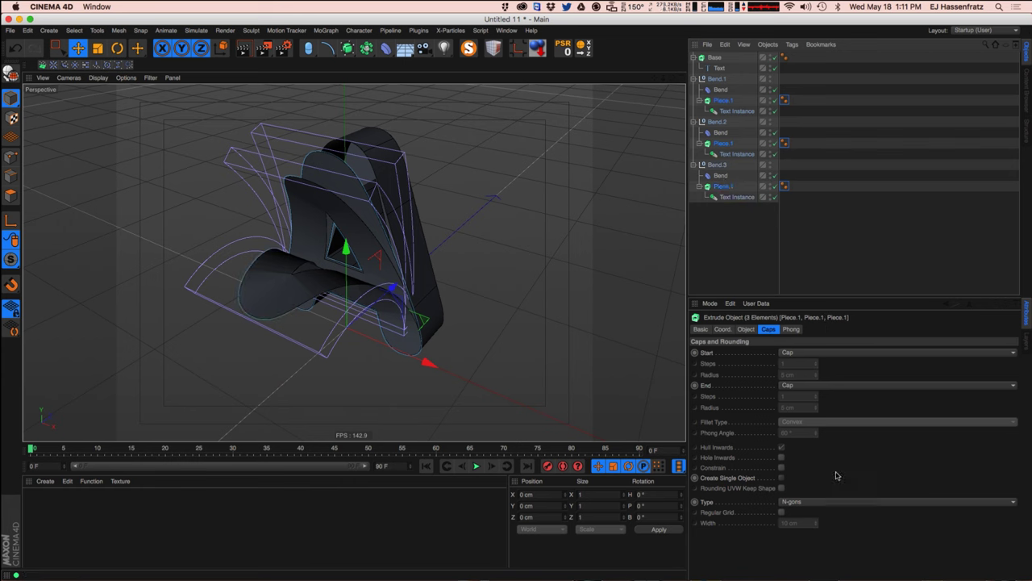
left_click(715, 58)
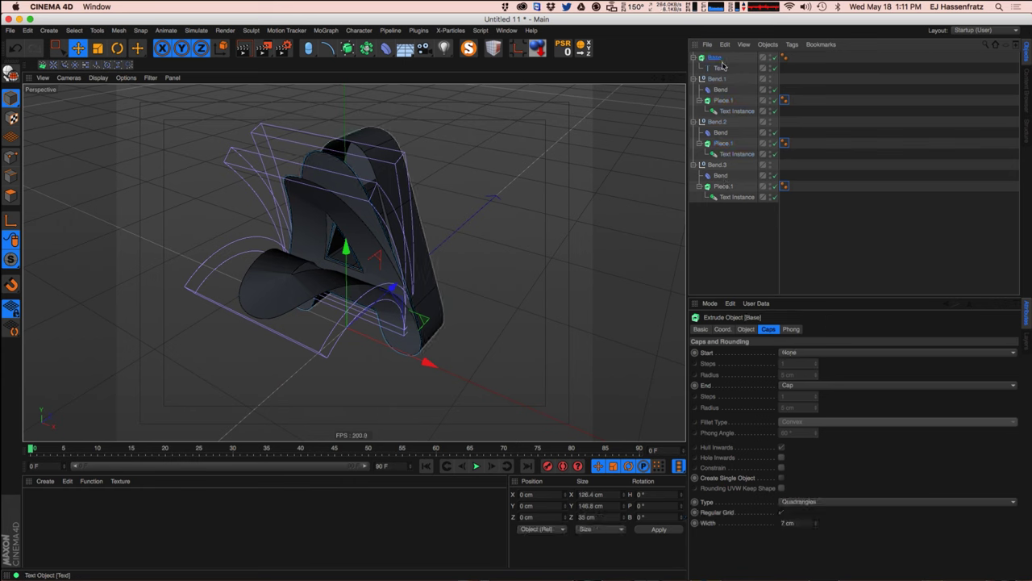
left_click(805, 502)
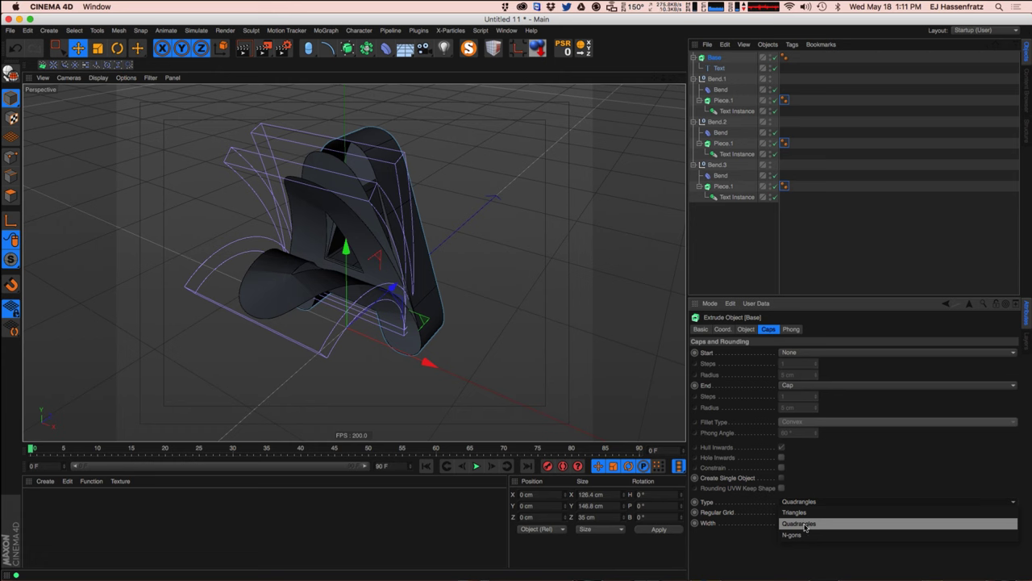
left_click(727, 514)
left_click(381, 135)
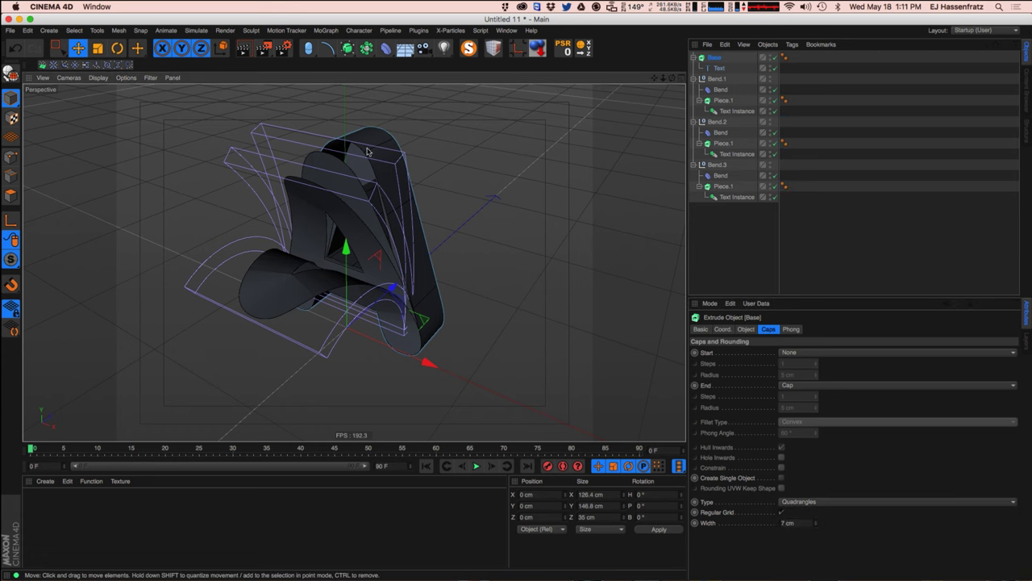
Set the cap Type of all three Piece.1 extrudes to Quadrangles and enable their Regular Grid.
left_click(724, 100)
left_click(723, 142, "ctrl")
left_click(724, 186, "ctrl")
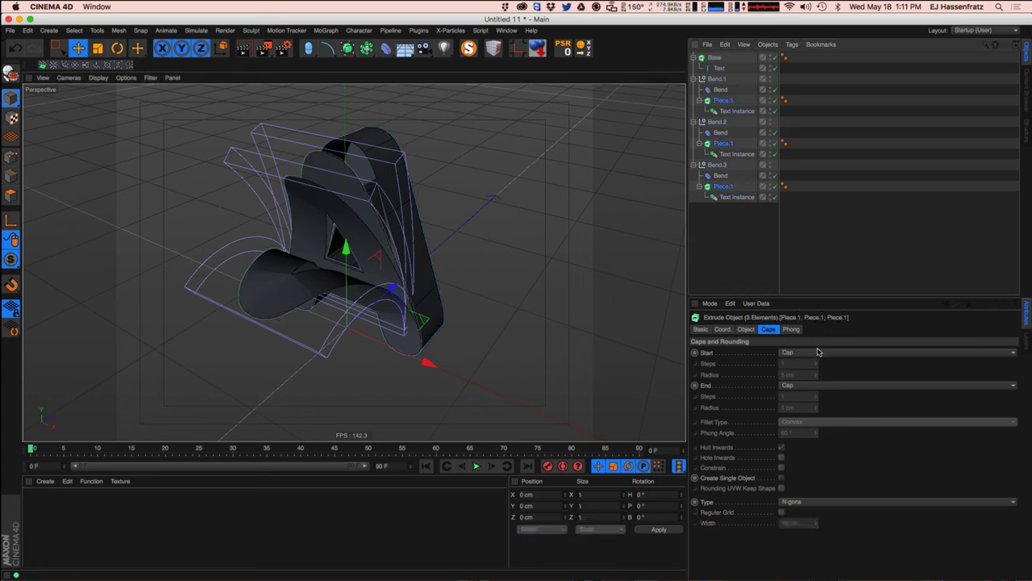
left_click(795, 502)
left_click(836, 529)
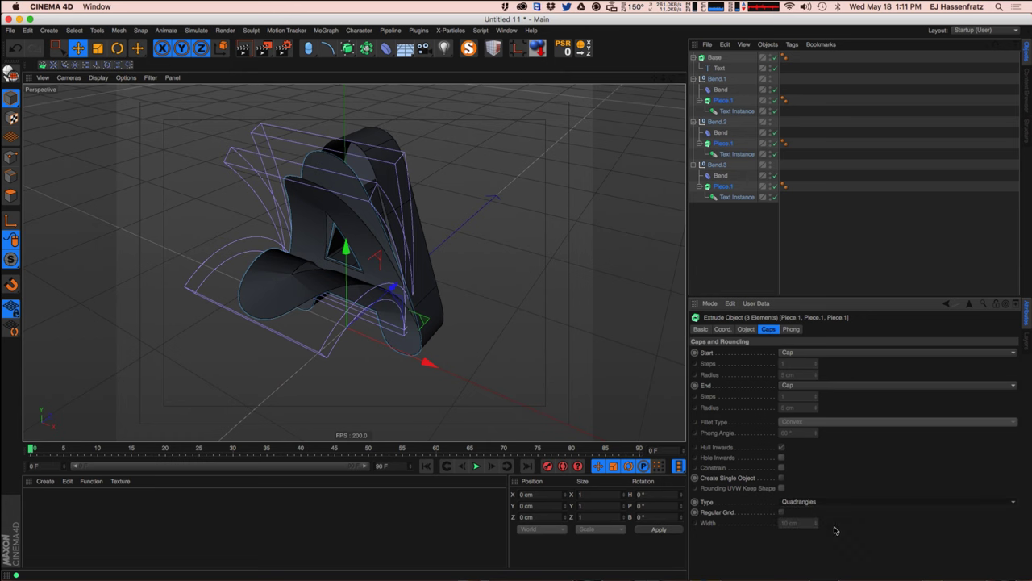
left_click(781, 513)
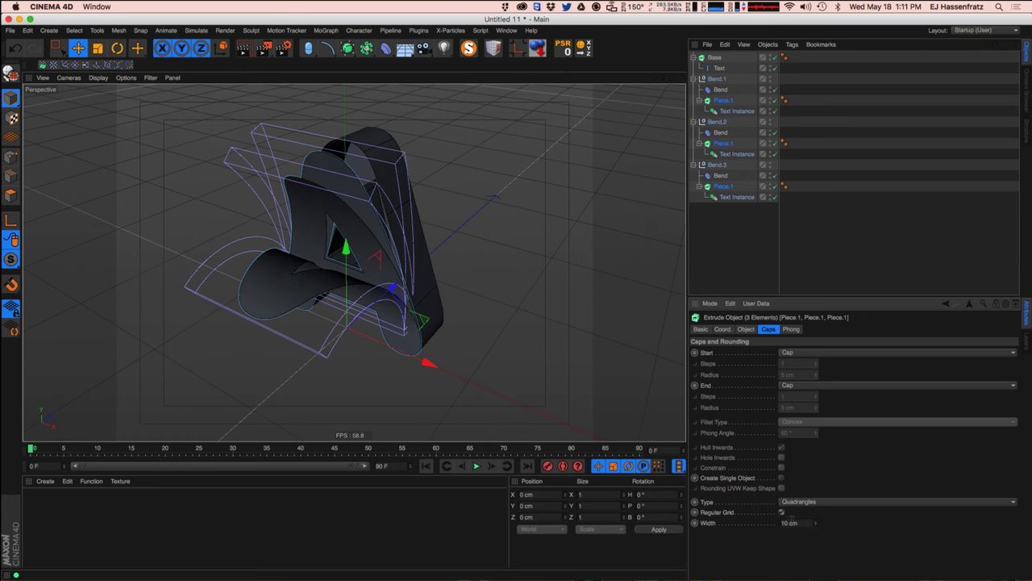
Switch Regular Grid off and back on for the three pieces to compare the shading on the curled letter.
right_click_drag(285, 290, 307, 285, "alt")
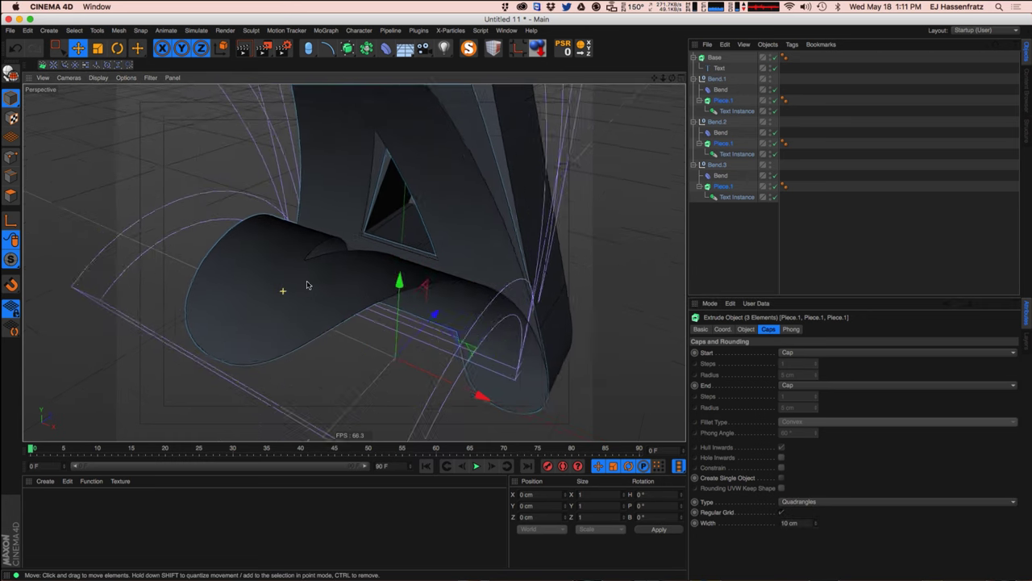
scroll(306, 285, "up", 2)
left_click(781, 513)
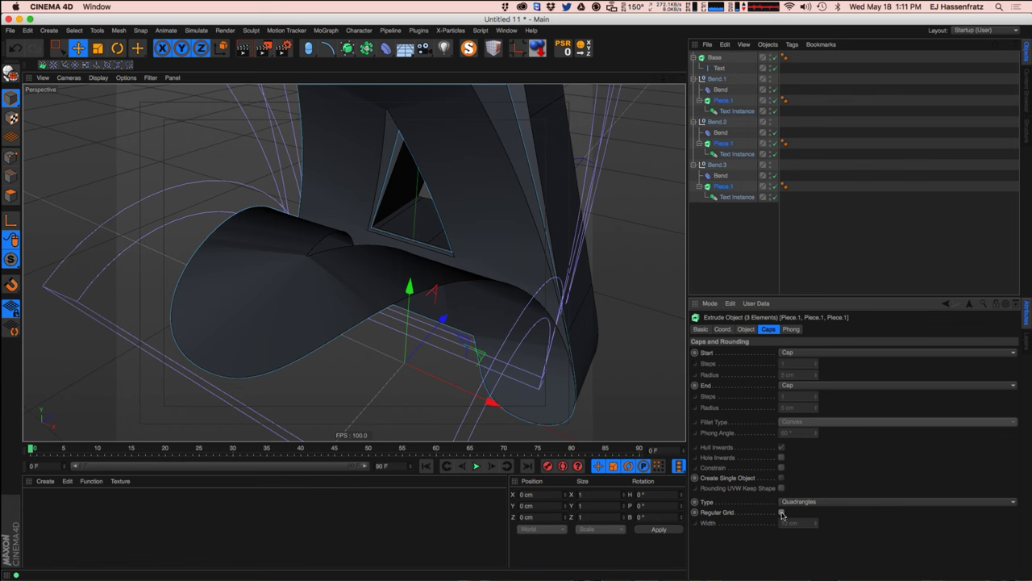
left_click(781, 513)
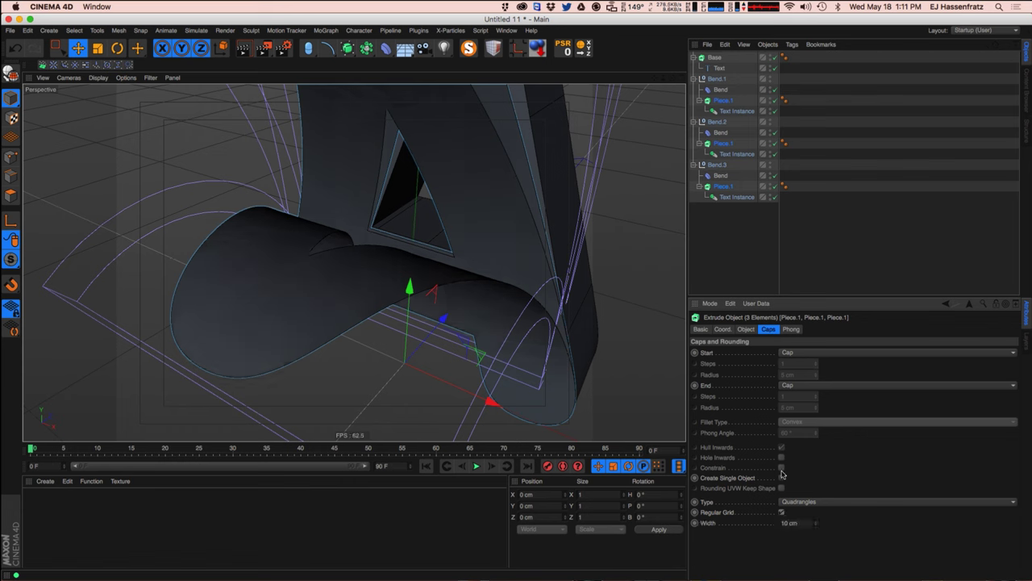
Try the Lines and Hidden Line display modes in the perspective view.
left_click(99, 78)
left_click(112, 129)
left_click(98, 77)
left_click(112, 173)
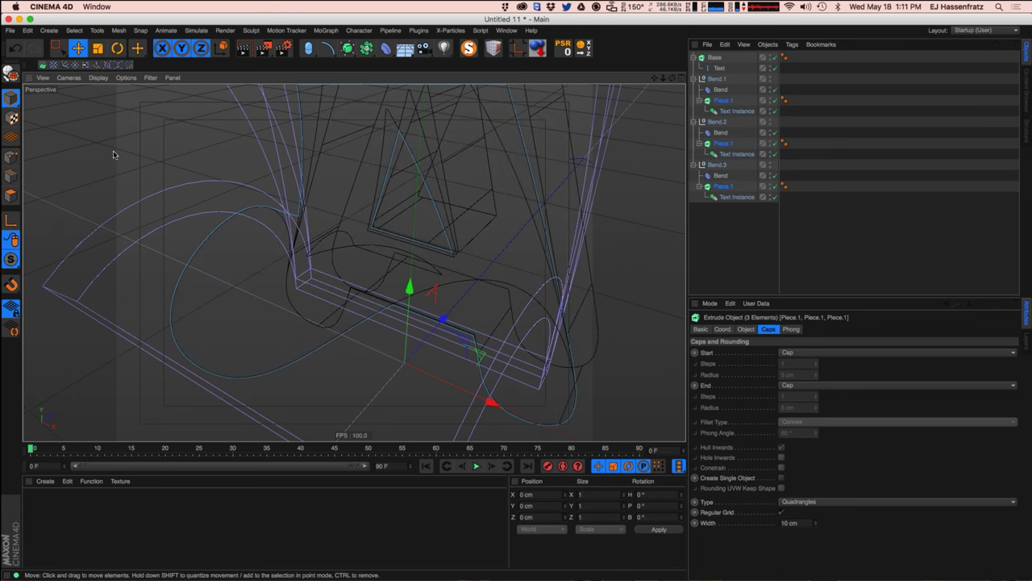
left_click(100, 77)
left_click(116, 161)
Display the perspective view with Quick Shading (Lines) and Wireframe.
left_click(100, 77)
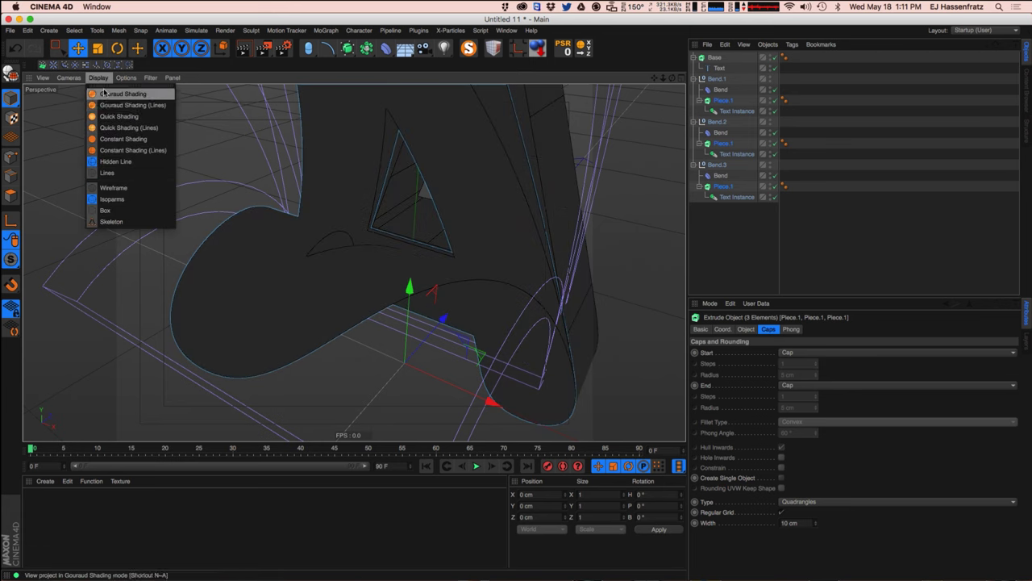
left_click(121, 128)
left_click(99, 78)
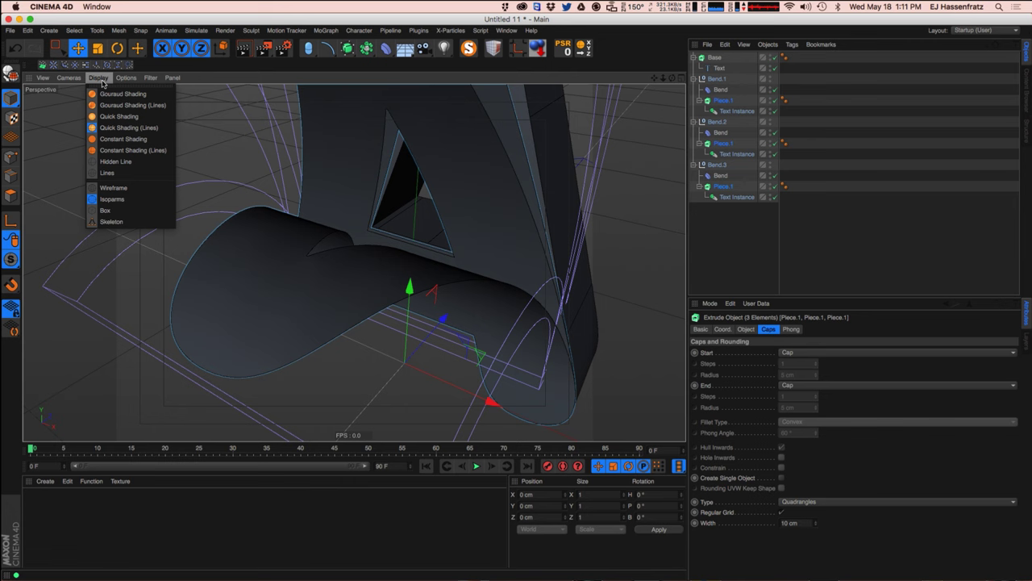
left_click(114, 188)
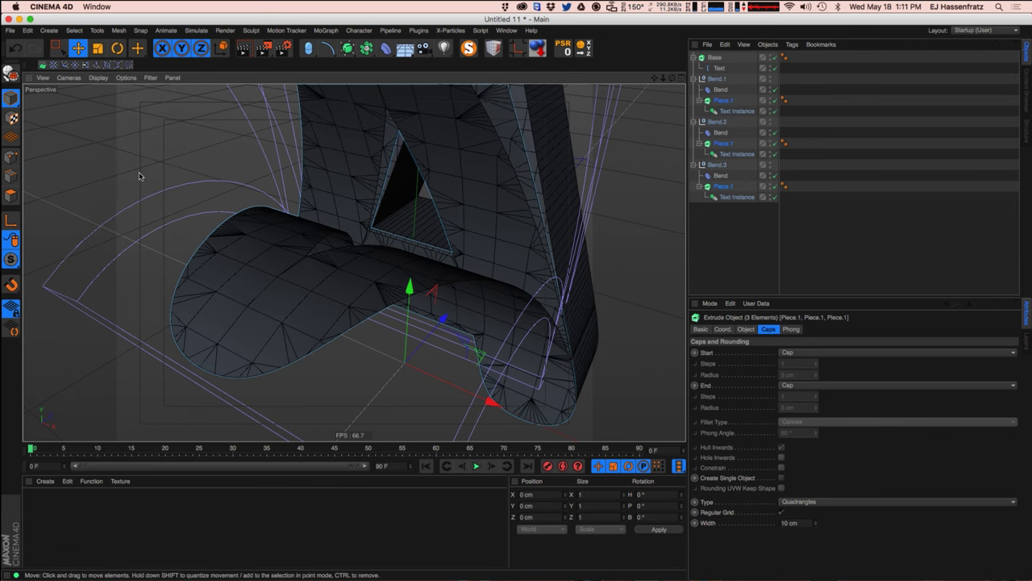
left_click(98, 77)
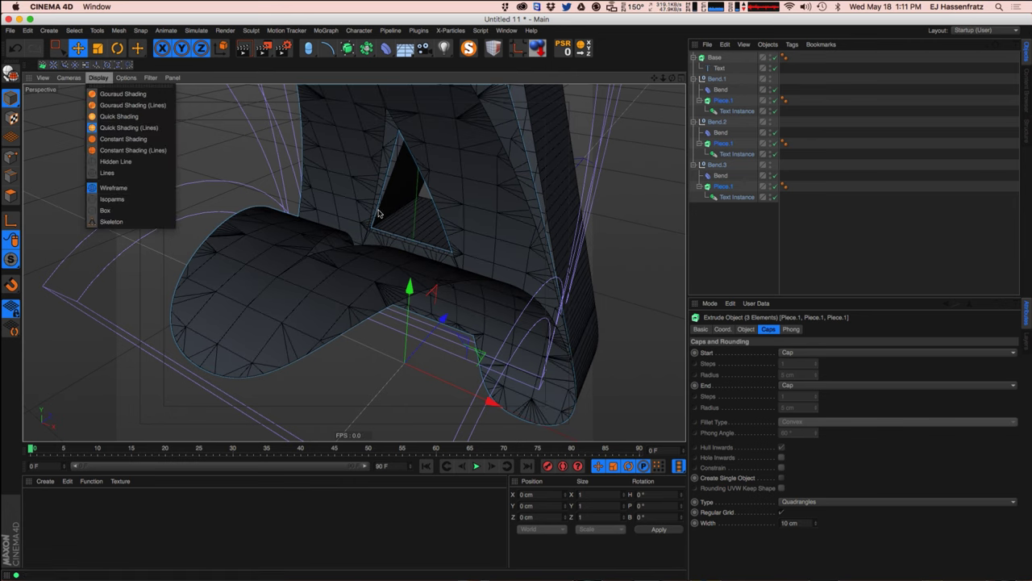
left_click(115, 179)
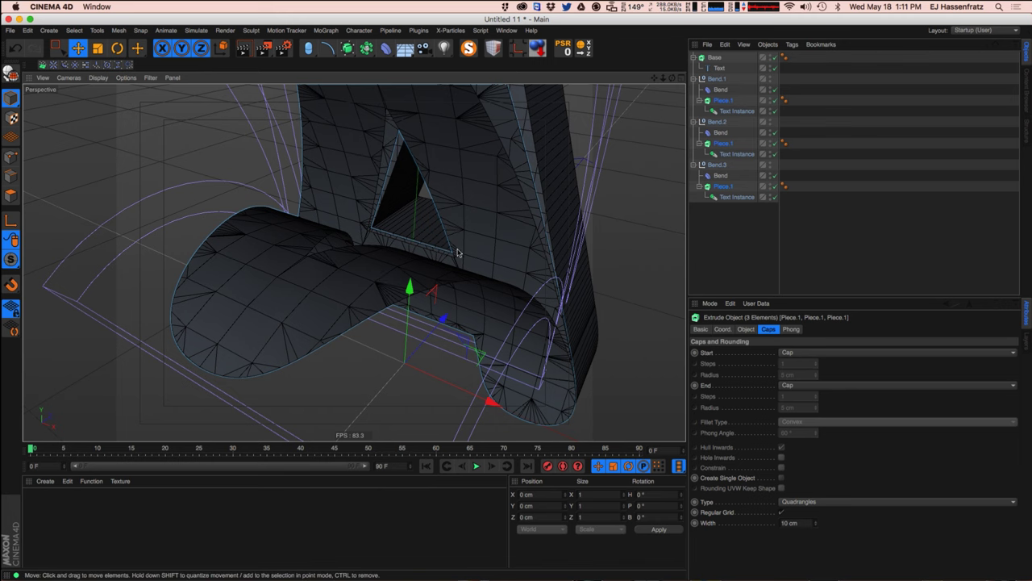
Set the Regular Grid Width of the three Piece.1 extrudes to 7 cm.
left_click_drag(301, 272, 422, 315, "alt")
left_click(819, 523)
mouse_move(820, 520)
left_mouse_down()
mouse_move(818, 502)
mouse_move(817, 524)
left_mouse_up()
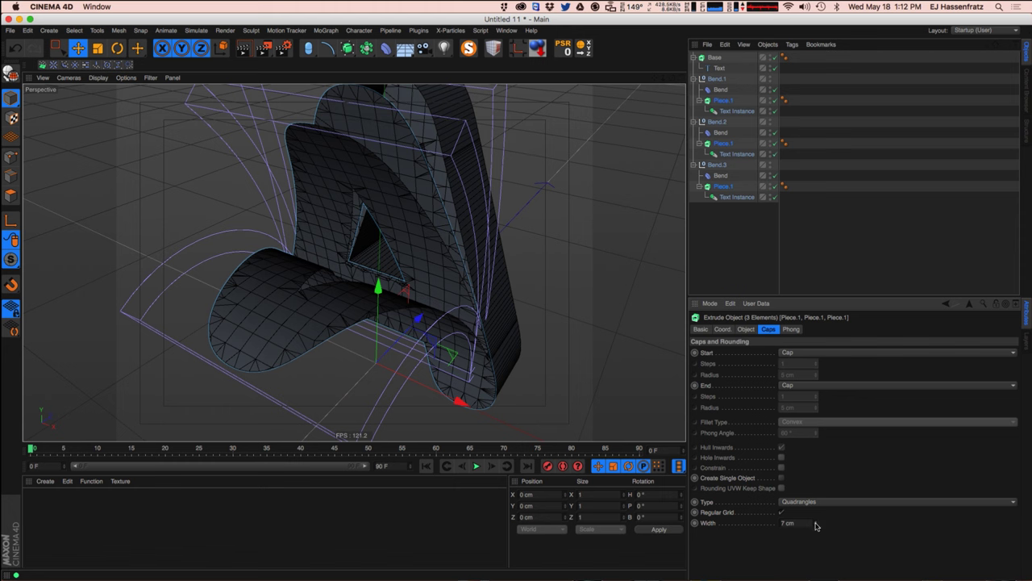
Toggle Regular Grid repeatedly on the three pieces to examine how it changes their wireframe mesh, leaving it enabled.
left_click_drag(361, 398, 214, 266, "alt")
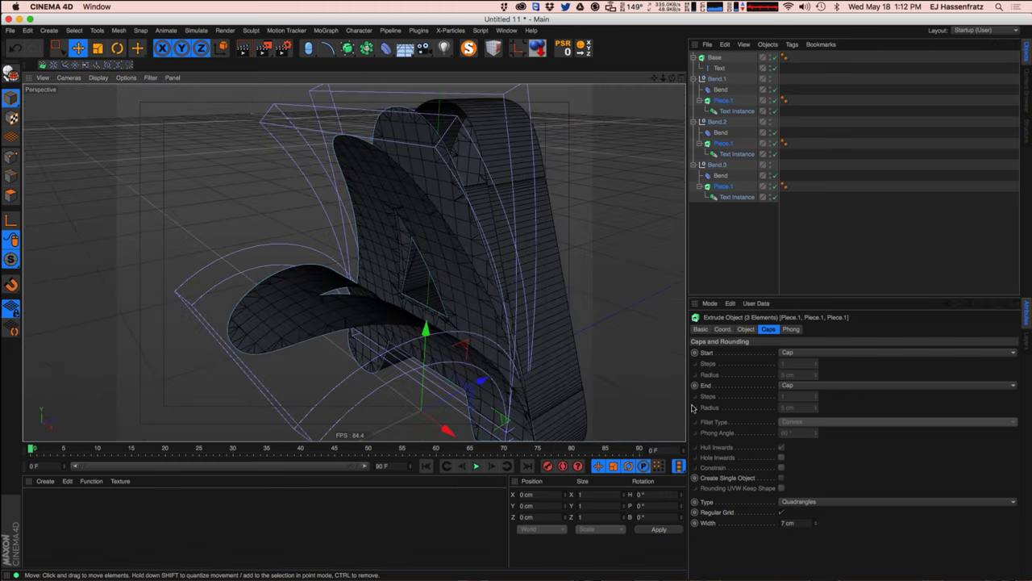
left_click(782, 512)
left_click(783, 511)
left_click(782, 511)
left_click(783, 511)
left_click(783, 511)
left_click(783, 511)
left_click_drag(345, 256, 371, 318, "alt")
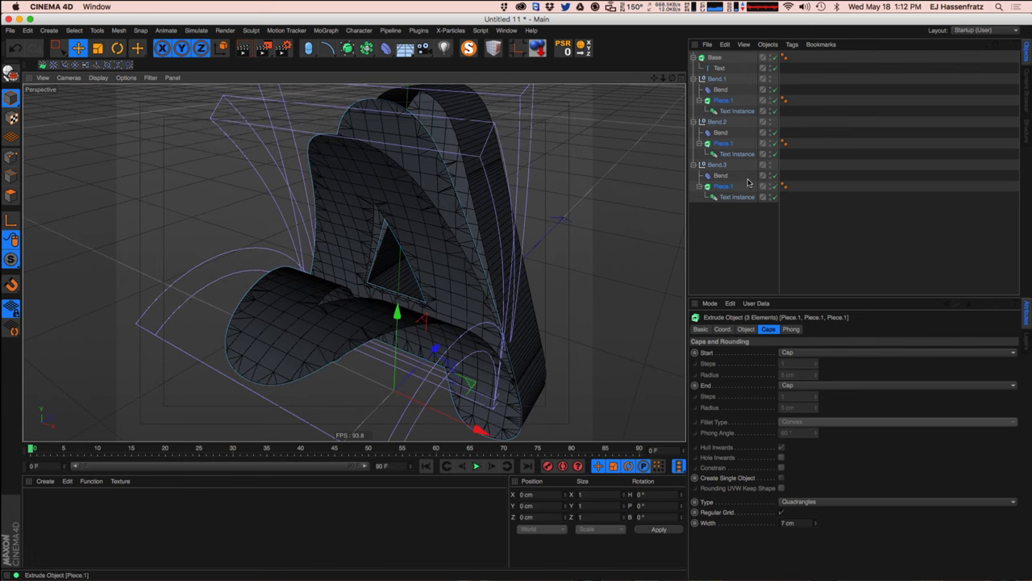
Set the Maximum Length of the Text spline to 5 cm, keeping its Intermediate Points on Subdivided.
left_click(718, 70)
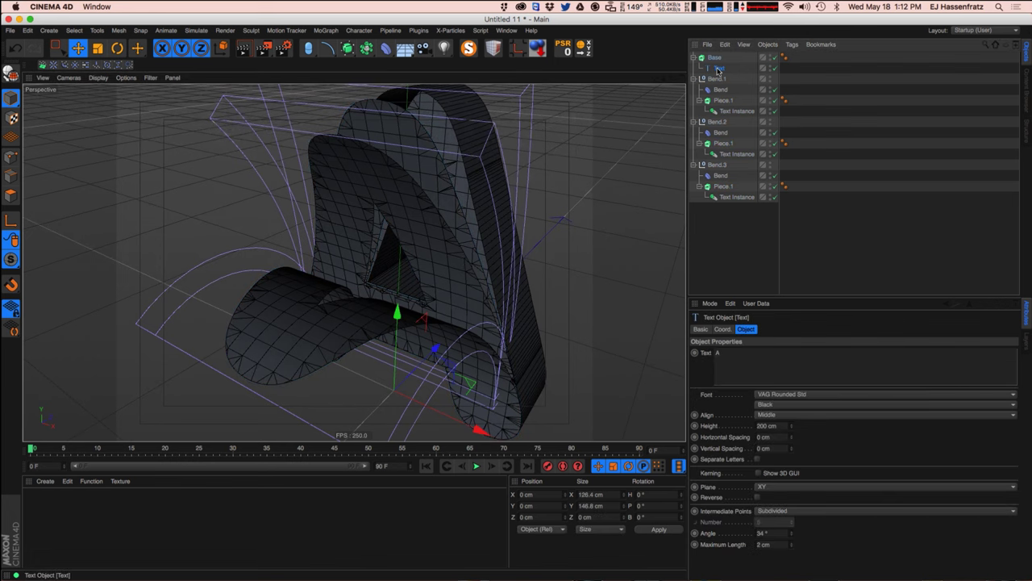
left_click(762, 544)
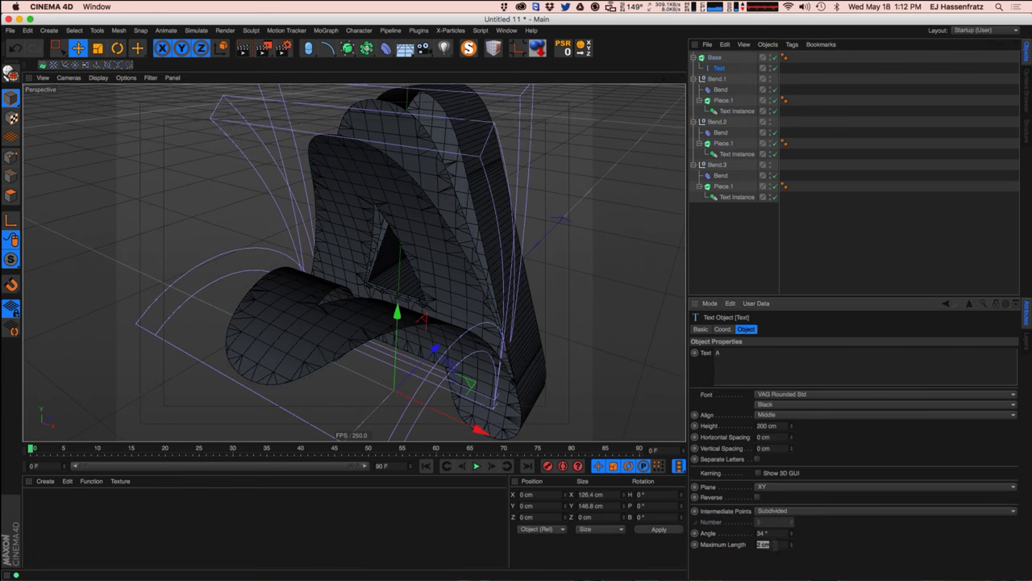
type("5")
key("Return")
left_click(776, 511)
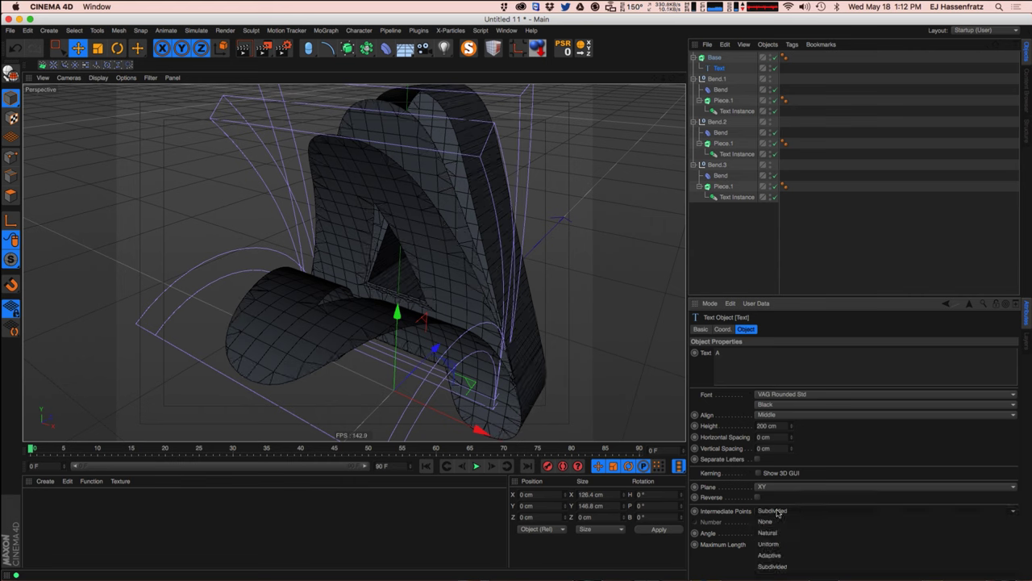
left_click(726, 490)
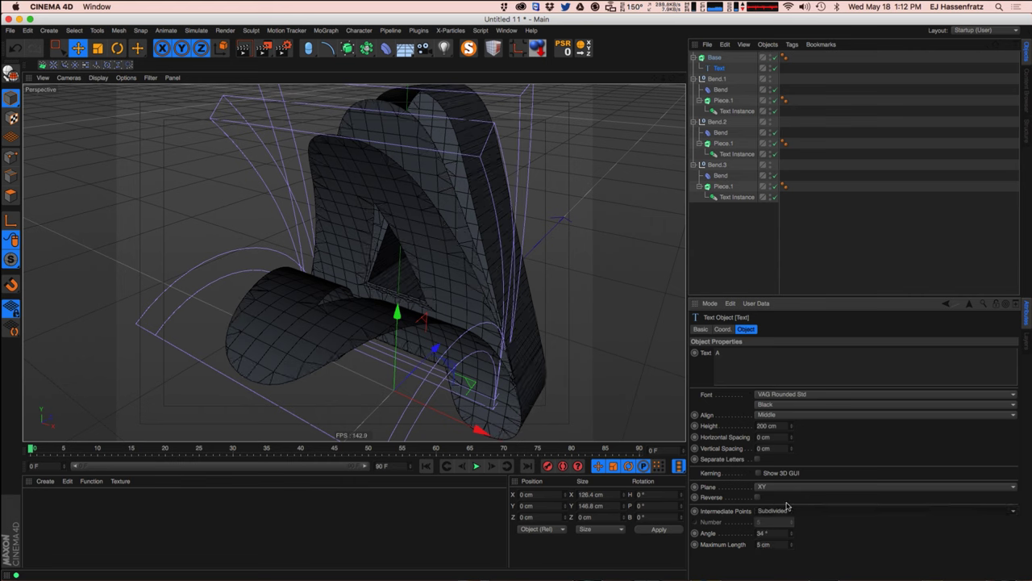
Set the Regular Grid Width of the three Piece.1 extrudes to 5 cm.
left_click(726, 186)
left_click(725, 143, "ctrl")
left_click(725, 100, "ctrl")
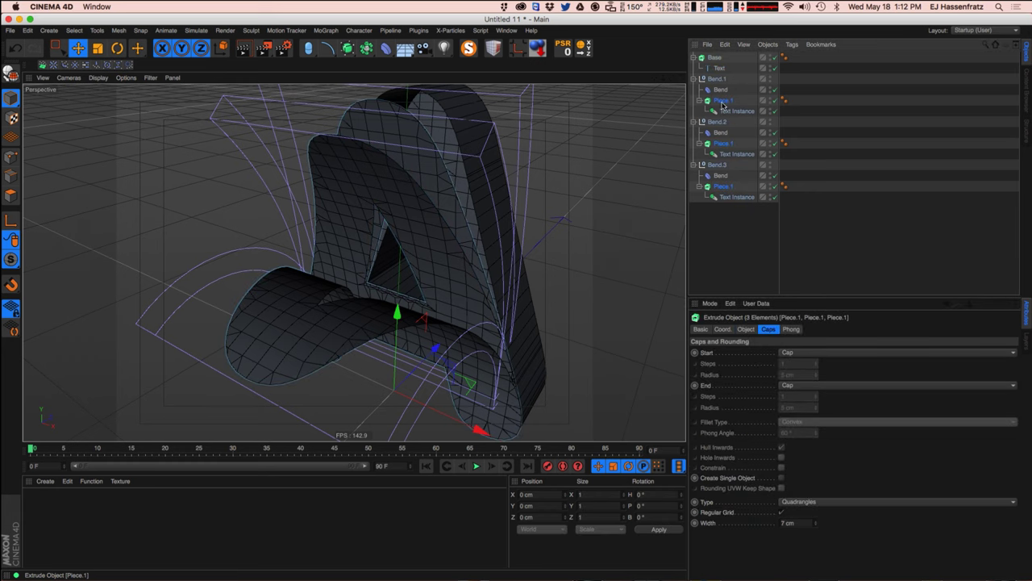
double_click(790, 523)
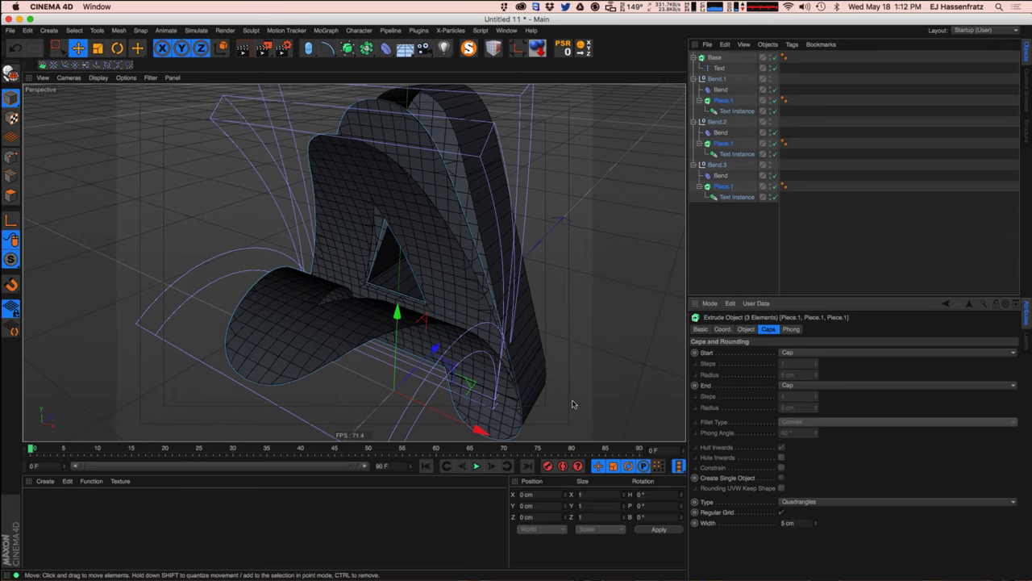
Render a preview of the letter and inspect the mesh along the curled front piece's edge up close.
left_click_drag(339, 357, 375, 314, "alt")
key("ctrl+r")
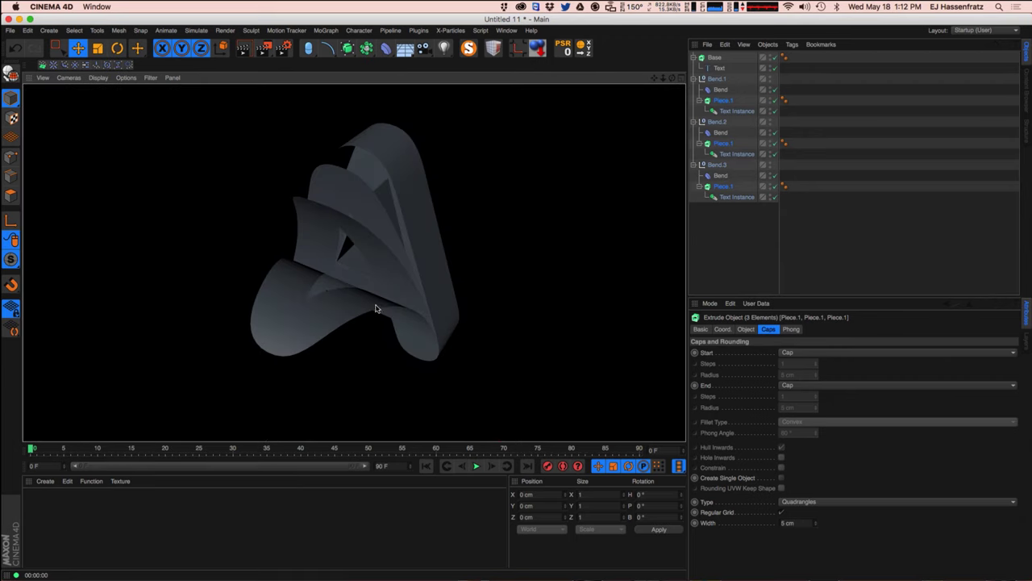
right_click_drag(268, 357, 335, 330, "alt")
left_click_drag(354, 262, 300, 331, "alt")
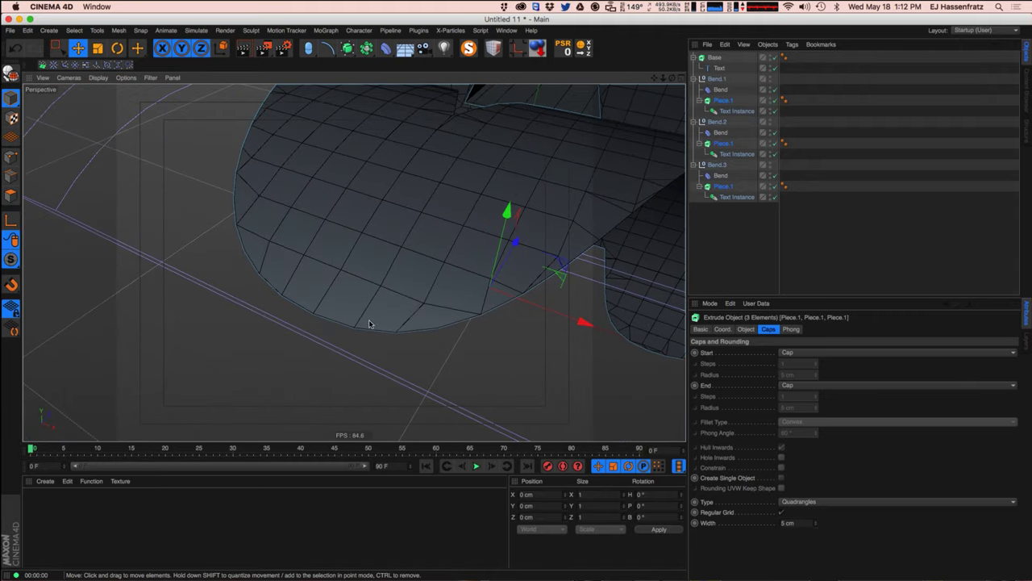
left_click_drag(394, 313, 422, 329, "alt")
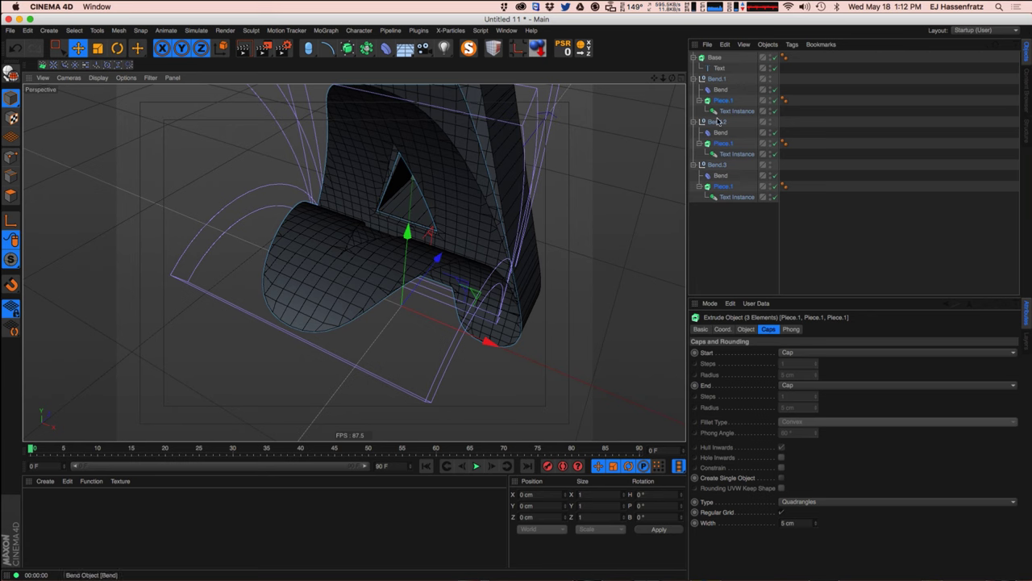
Set the Maximum Length of the Text spline to 2 cm.
left_click(719, 68)
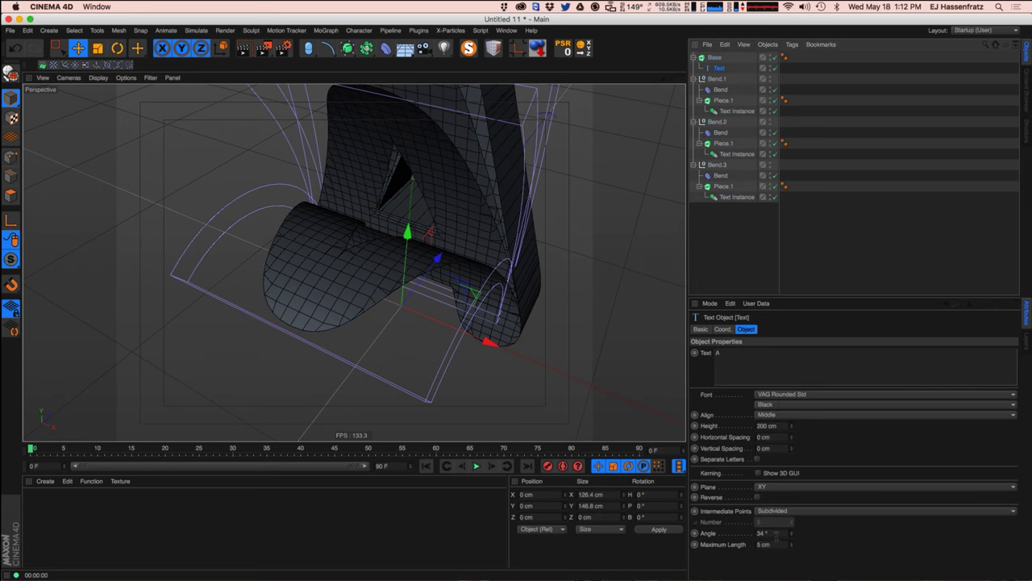
left_click(792, 547)
left_click(792, 546)
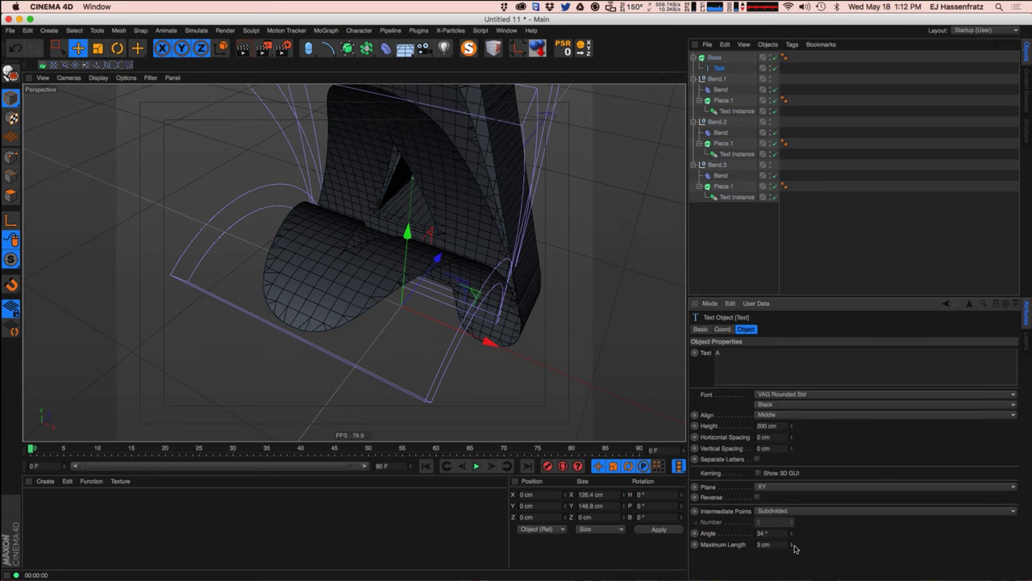
Set the Regular Grid Width of the three Piece.1 extrudes to 3 cm.
left_click(724, 100)
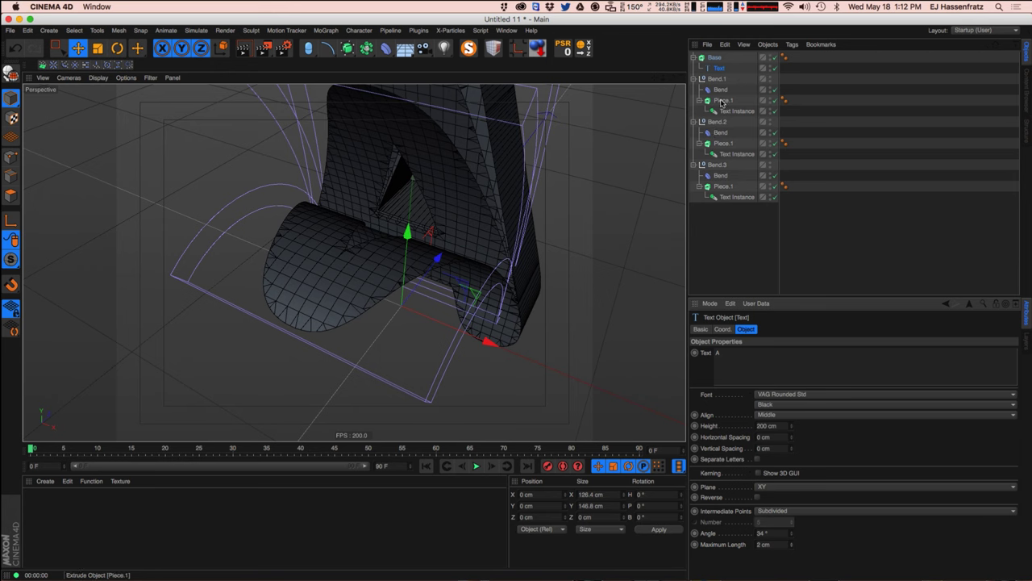
left_click(723, 143, "ctrl")
left_click(724, 186, "ctrl")
left_click(816, 525)
left_click(816, 525)
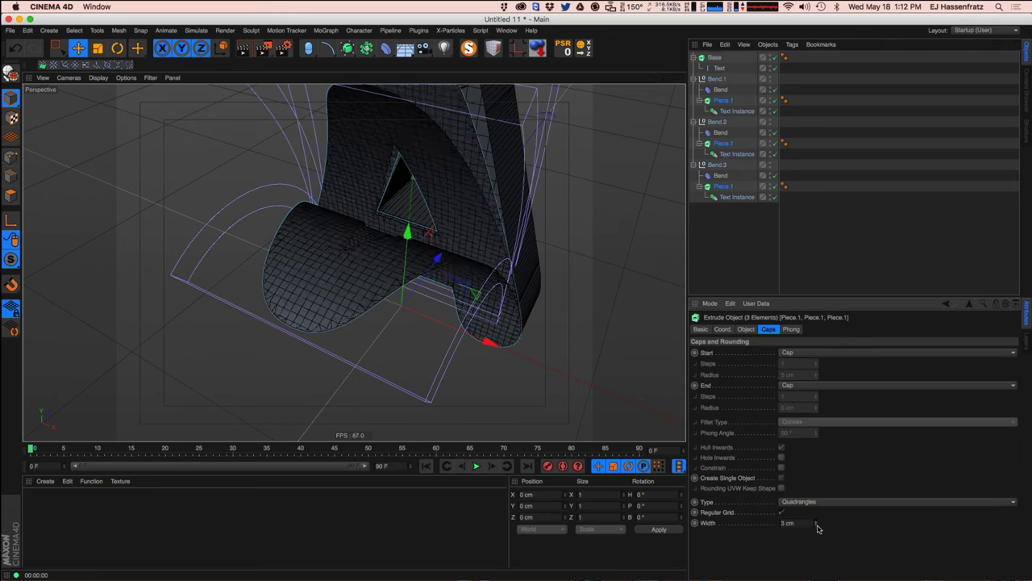
left_click(816, 522)
left_click(816, 522)
left_click(816, 522)
left_click(816, 521)
left_click_drag(816, 522, 815, 528)
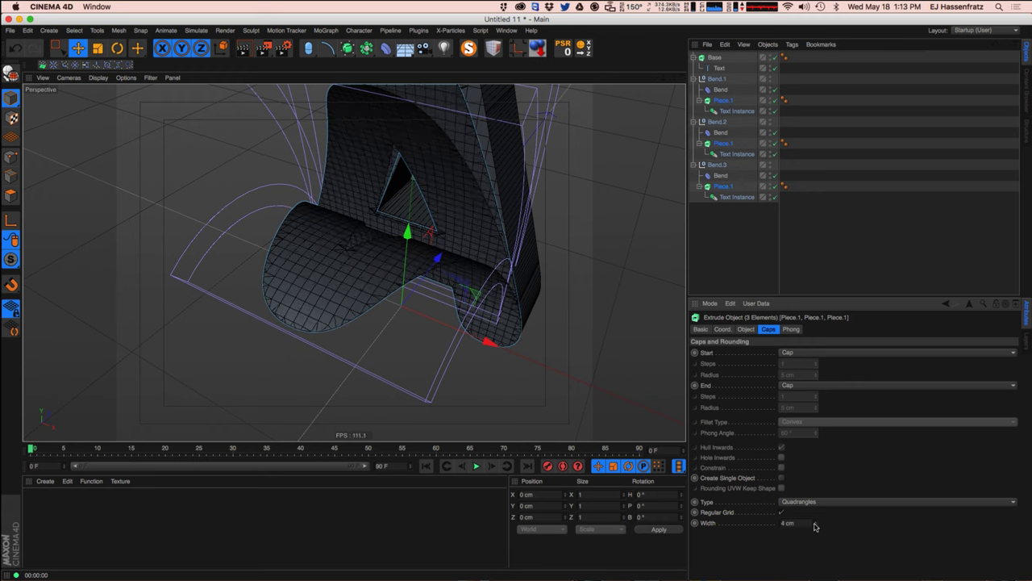
left_click(815, 526)
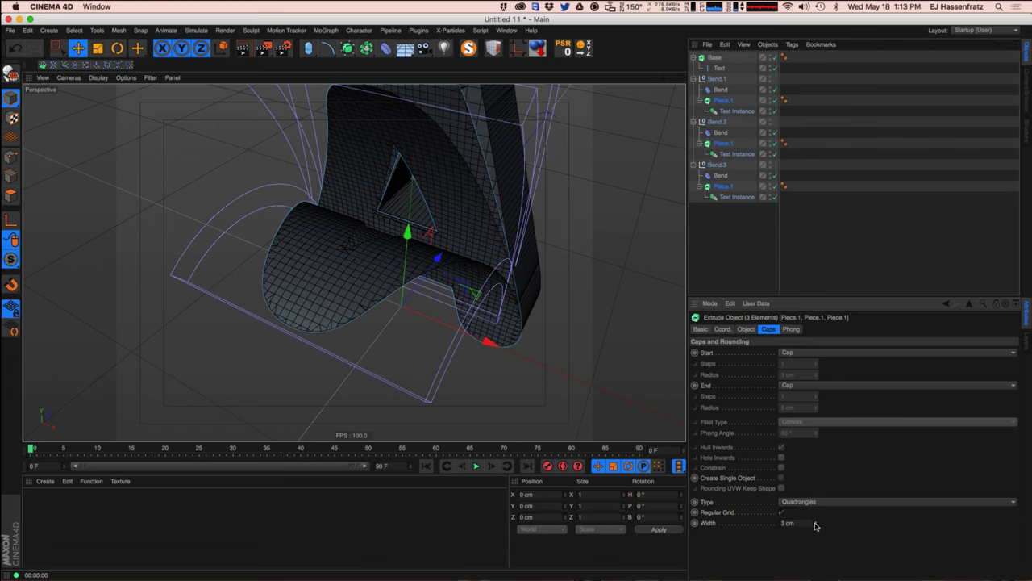
Switch the viewport display to Gouraud Shading without wireframe lines and deselect the three pieces.
left_click_drag(407, 242, 379, 305, "alt")
left_click(99, 77)
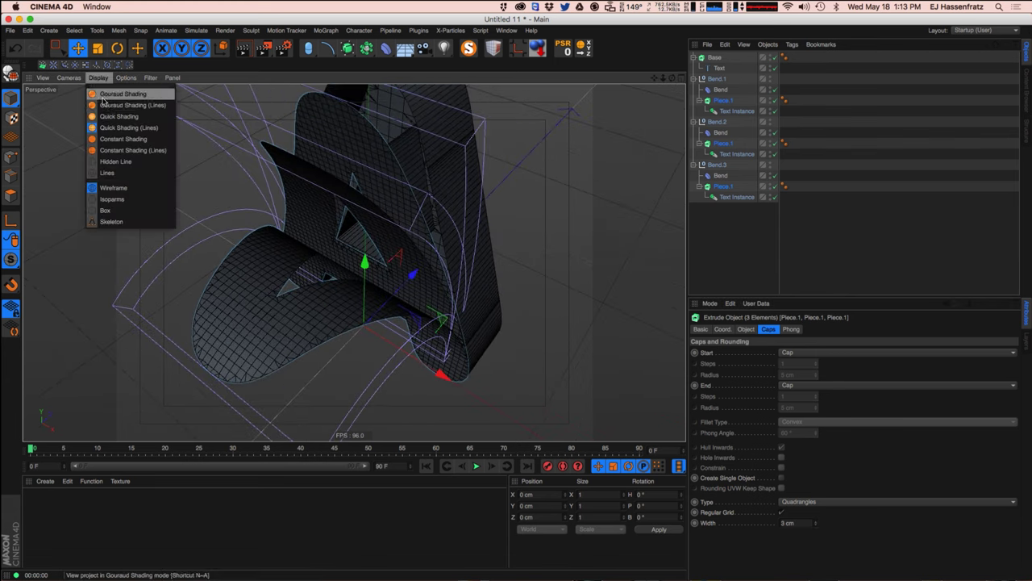
left_click(104, 107)
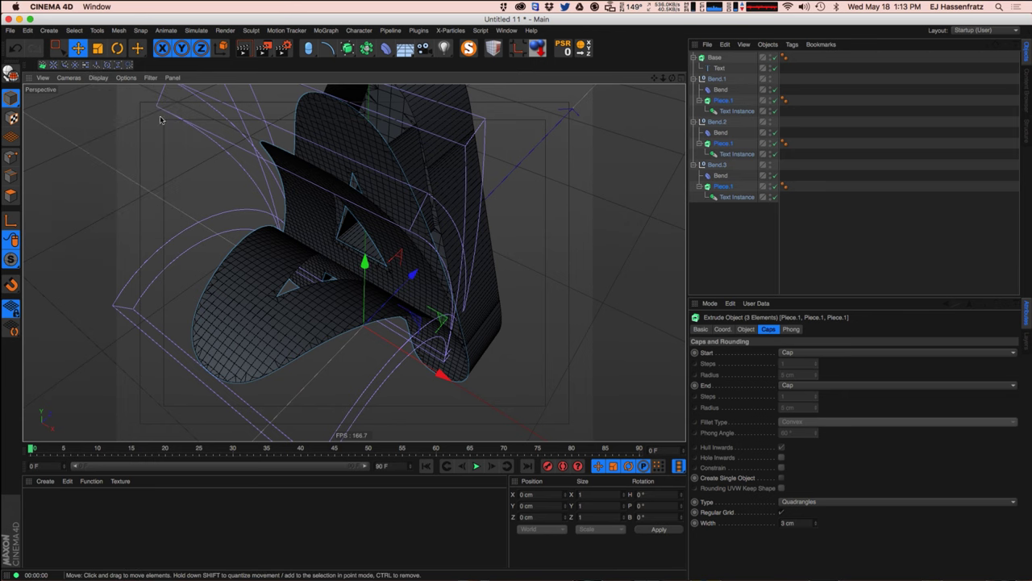
left_click(99, 78)
left_click(111, 94)
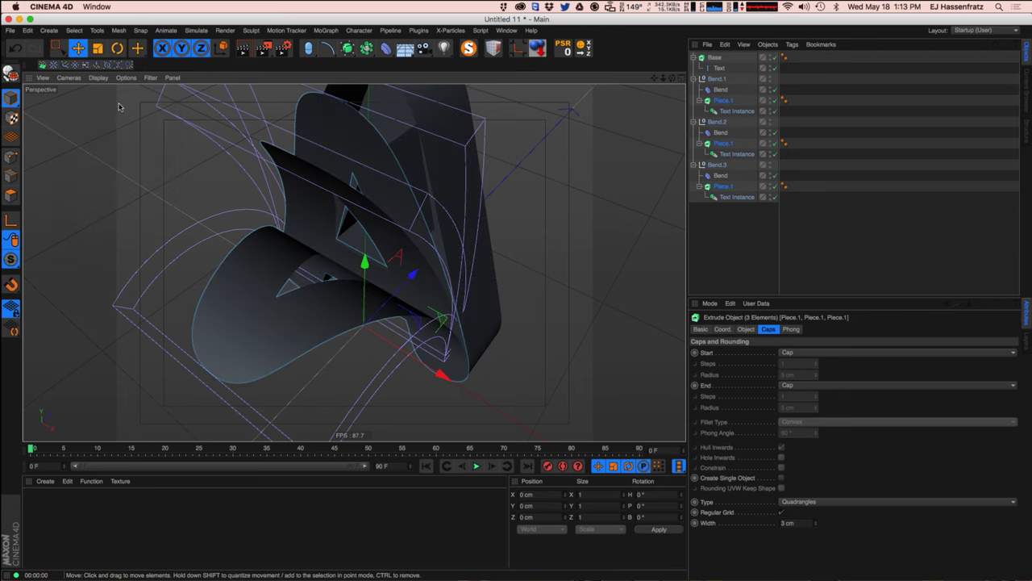
left_click(521, 292)
mouse_move(521, 293)
left_mouse_down("alt")
mouse_move(387, 284)
mouse_move(388, 242)
left_mouse_up("alt")
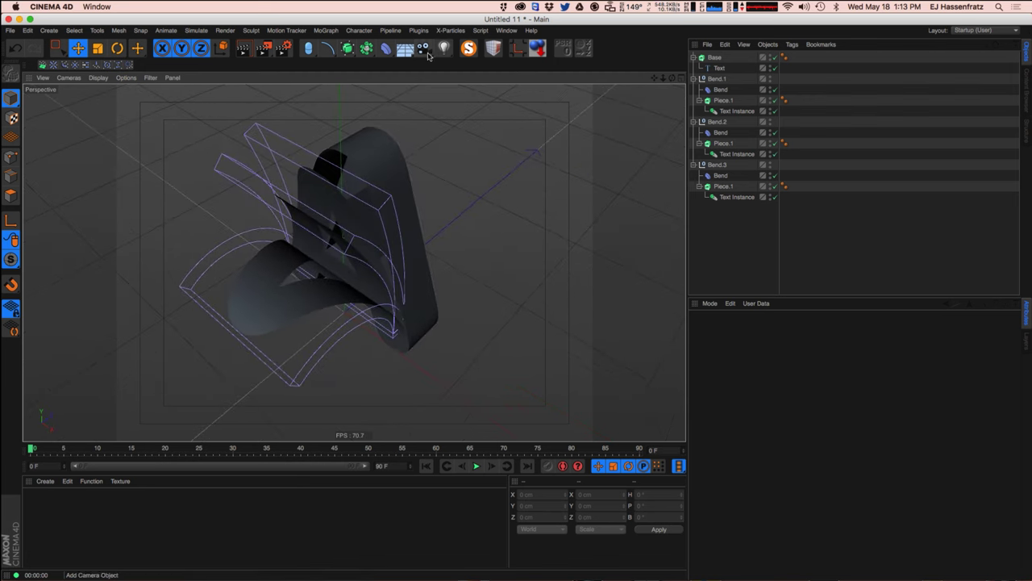
Add a Floor object to the scene.
left_click(405, 48)
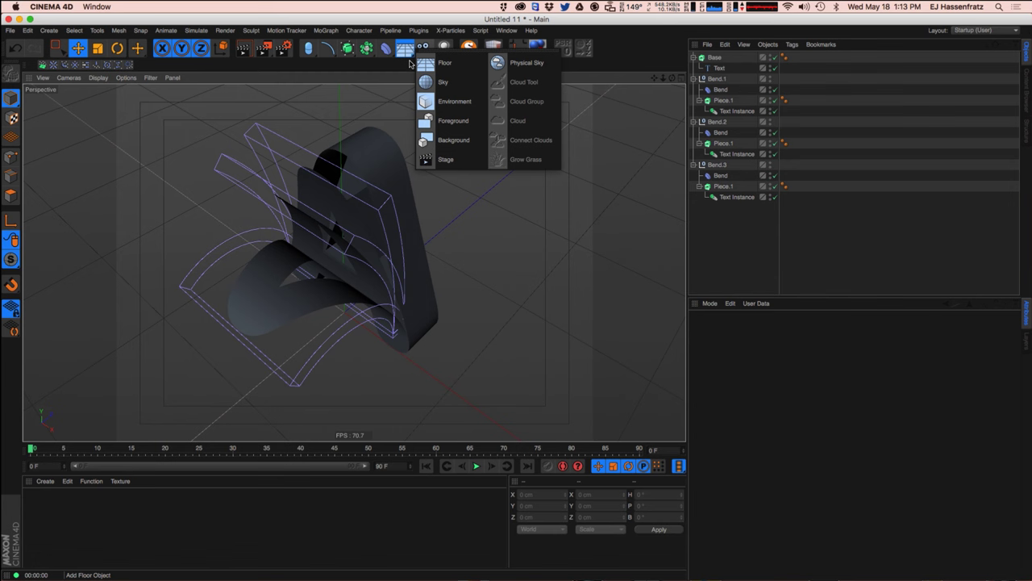
left_click(466, 63)
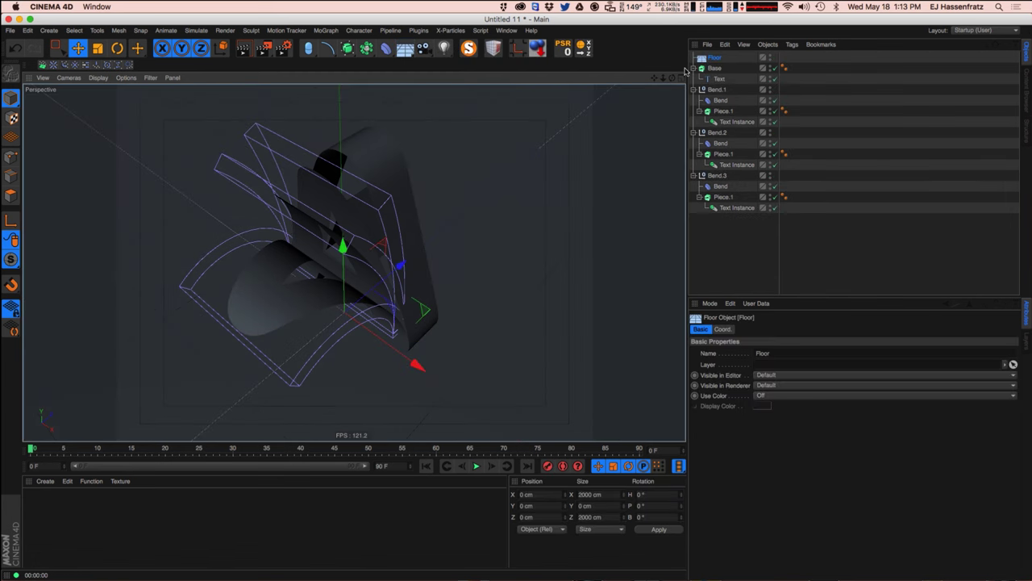
left_click_drag(536, 167, 410, 305, "alt")
Select all objects from Base through Bend.3 and raise them to about 45.8 cm in Y so the letter rests on the floor.
left_click(682, 77)
scroll(536, 355, "up", 5)
right_click_drag(565, 401, 546, 385, "alt")
middle_click_drag(546, 385, 565, 410, "alt")
left_click(713, 69)
left_click(694, 90)
left_click(695, 90)
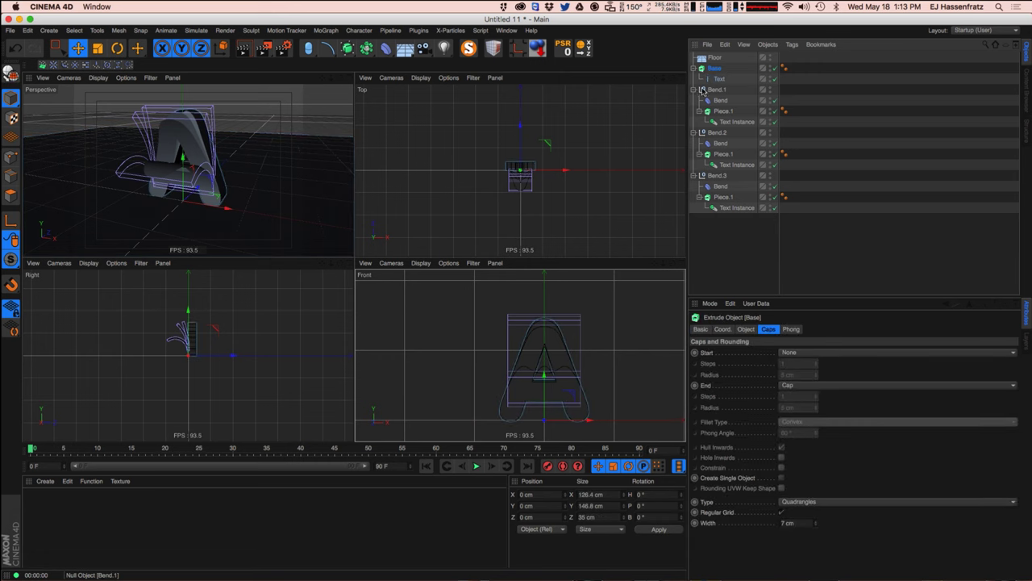
left_click(722, 178, "shift")
scroll(556, 385, "up", 3)
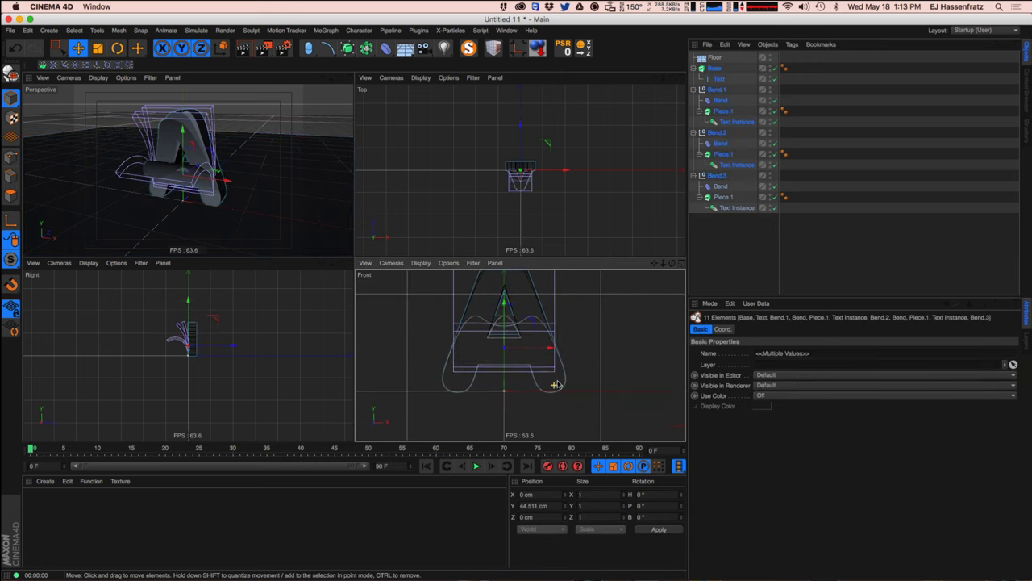
scroll(509, 395, "up", 4)
left_click_drag(507, 300, 511, 303)
Examine the letter's contact with the floor up close in the Right and Perspective views, and clear the selection.
right_click_drag(201, 200, 242, 196, "alt")
scroll(239, 200, "down", 8)
scroll(247, 357, "up", 8)
scroll(221, 369, "down", 6)
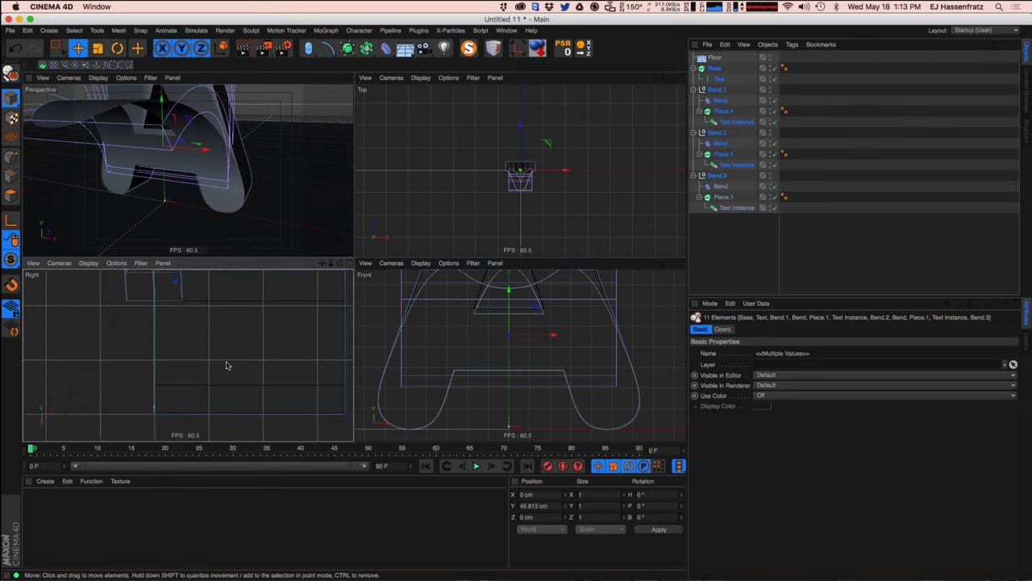
scroll(249, 352, "down", 4)
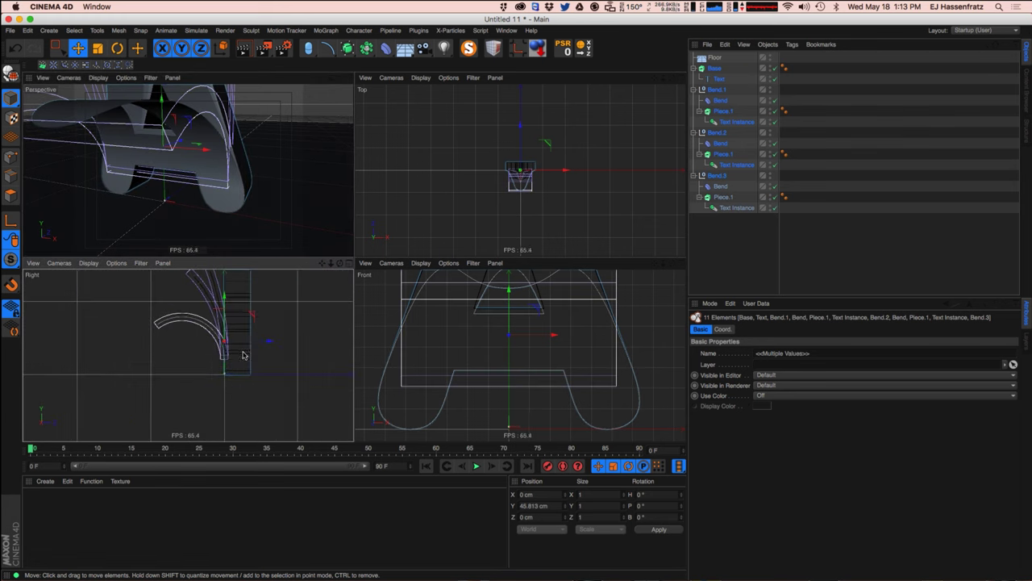
scroll(242, 181, "up", 6)
scroll(231, 188, "up", 3)
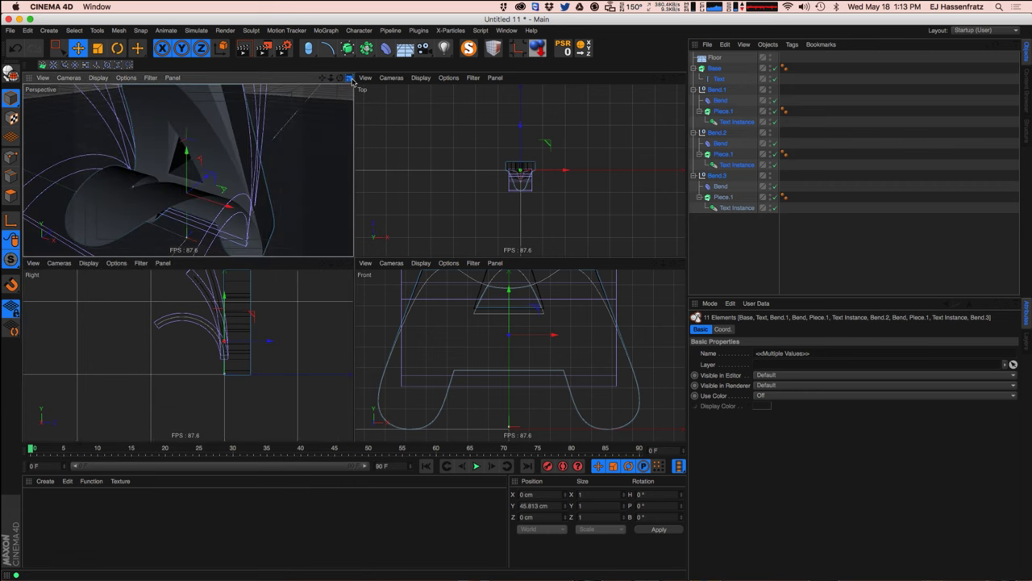
middle_click(231, 188)
scroll(311, 226, "down", 5)
middle_click_drag(354, 210, 371, 257, "alt")
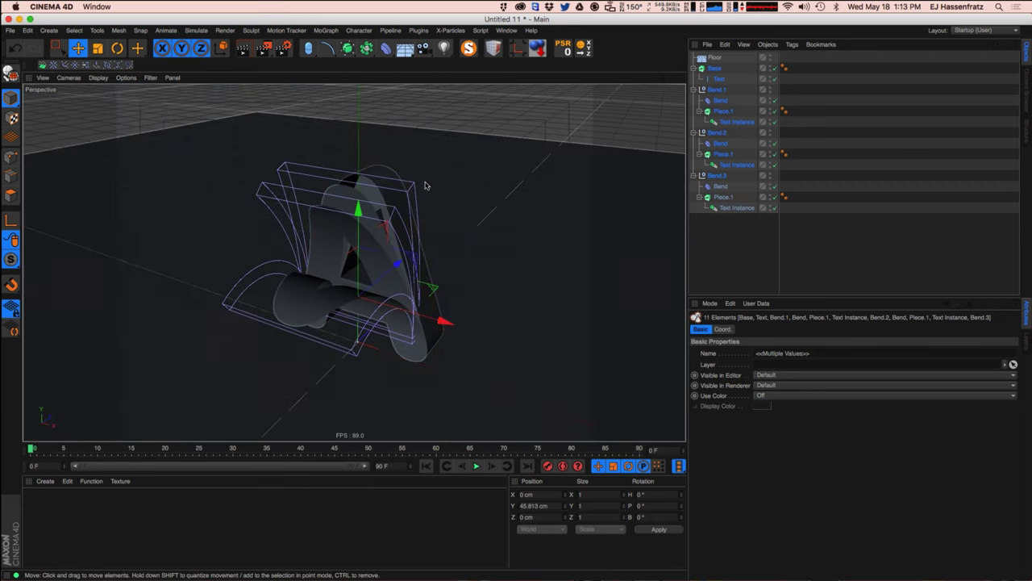
left_click_drag(410, 292, 413, 316, "alt")
left_click(718, 239)
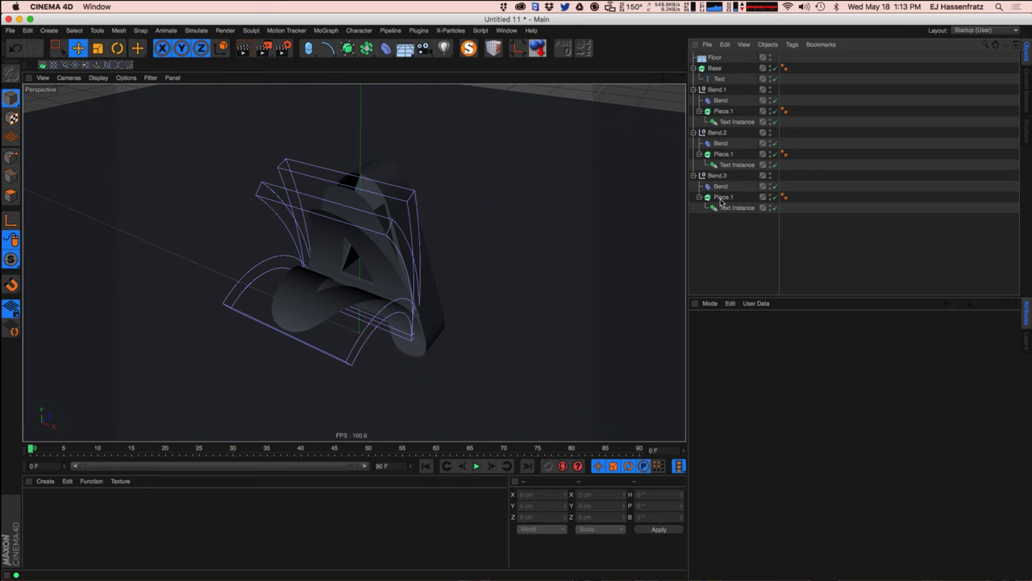
Set the Strength of the Bend deformer inside Bend.2 to 69°.
left_click(720, 154)
left_click(746, 329)
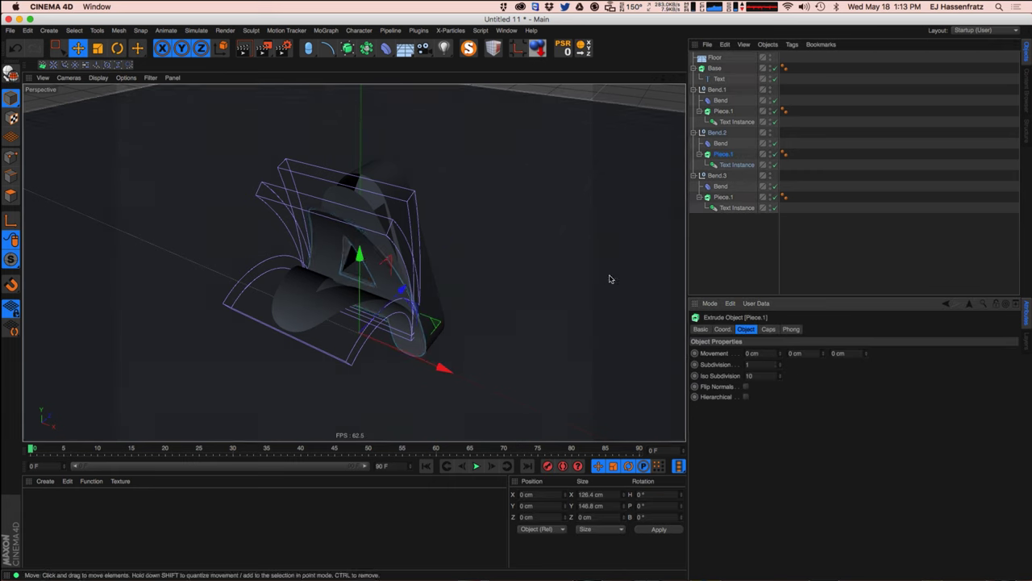
key("Up")
left_click_drag(791, 380, 798, 367)
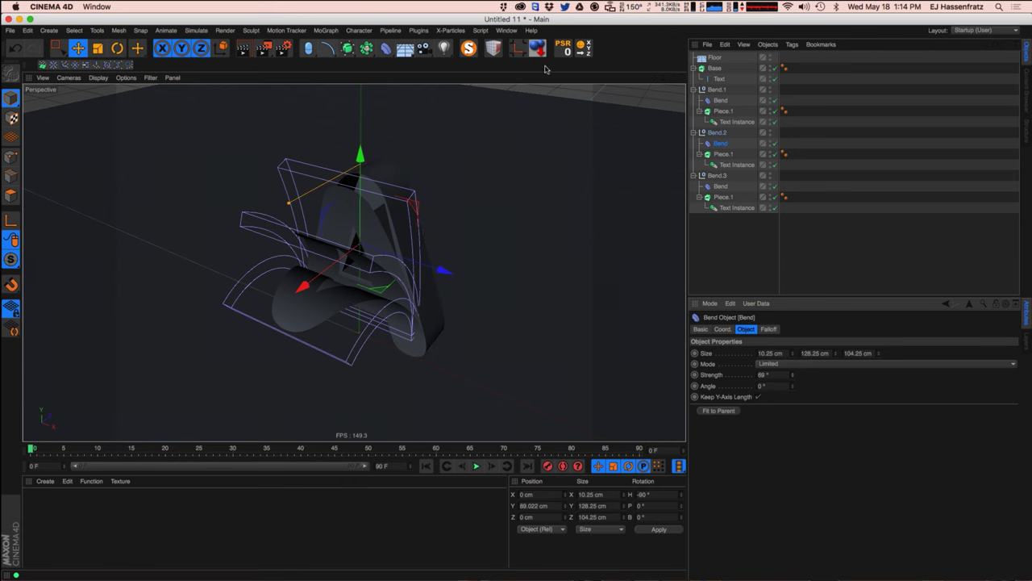
Draw a Bezier spline with the Pen in the Front view, tracing up one leg of the A, down the other and back across.
left_click(677, 80)
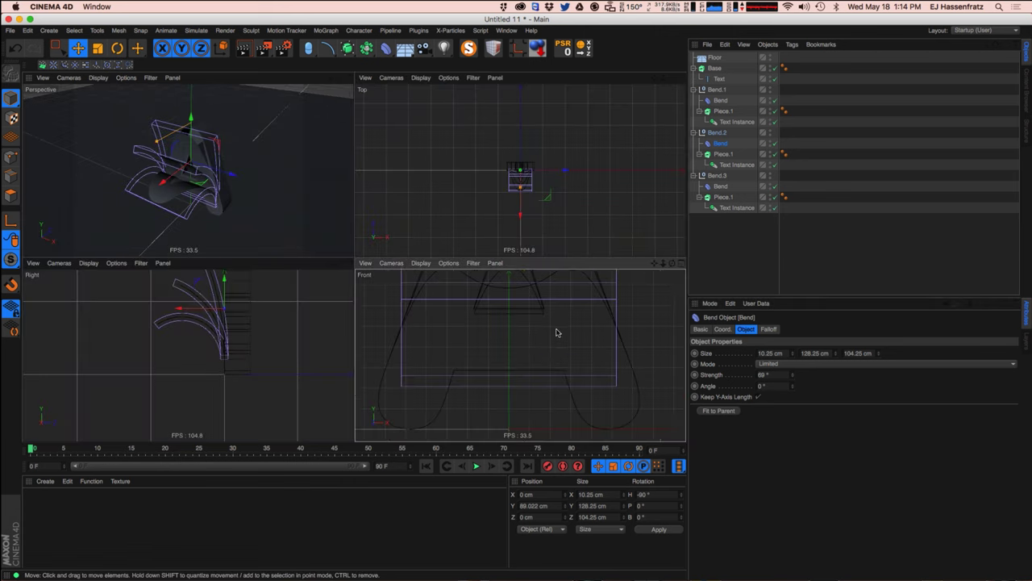
middle_click(535, 318)
scroll(527, 391, "down", 5)
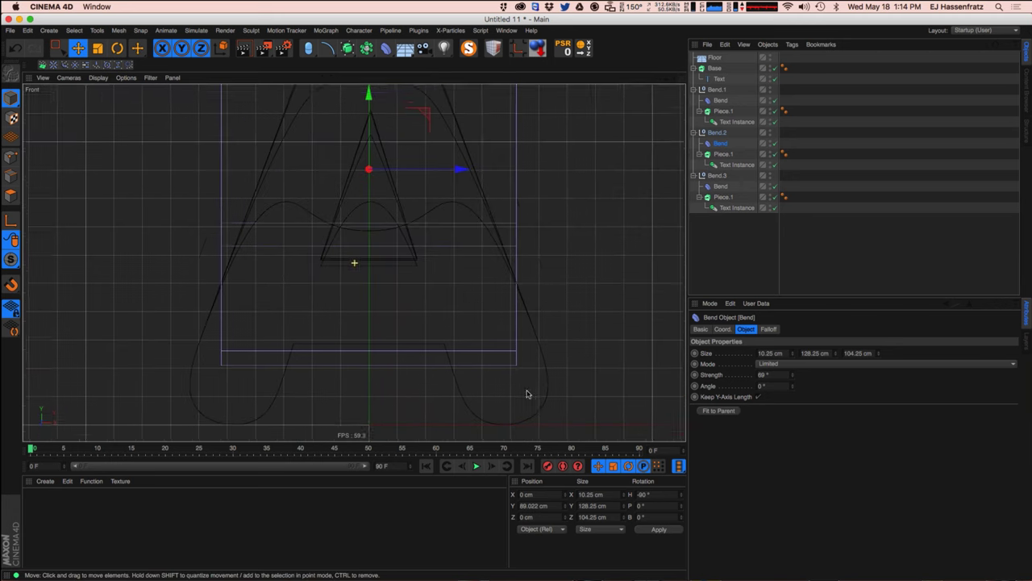
middle_click_drag(493, 344, 433, 346, "alt")
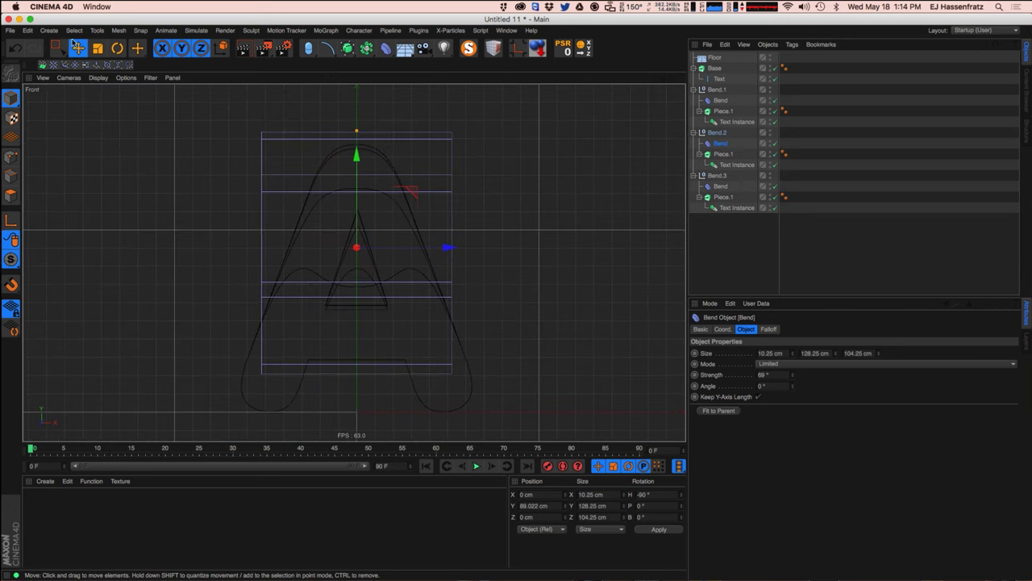
left_click(49, 30)
mouse_move(60, 84)
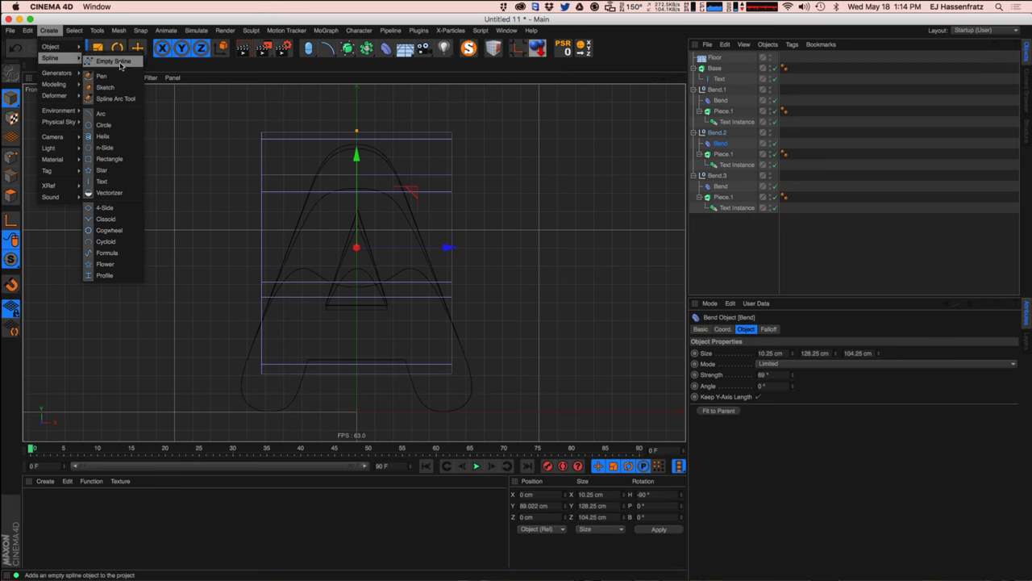
left_click(113, 63)
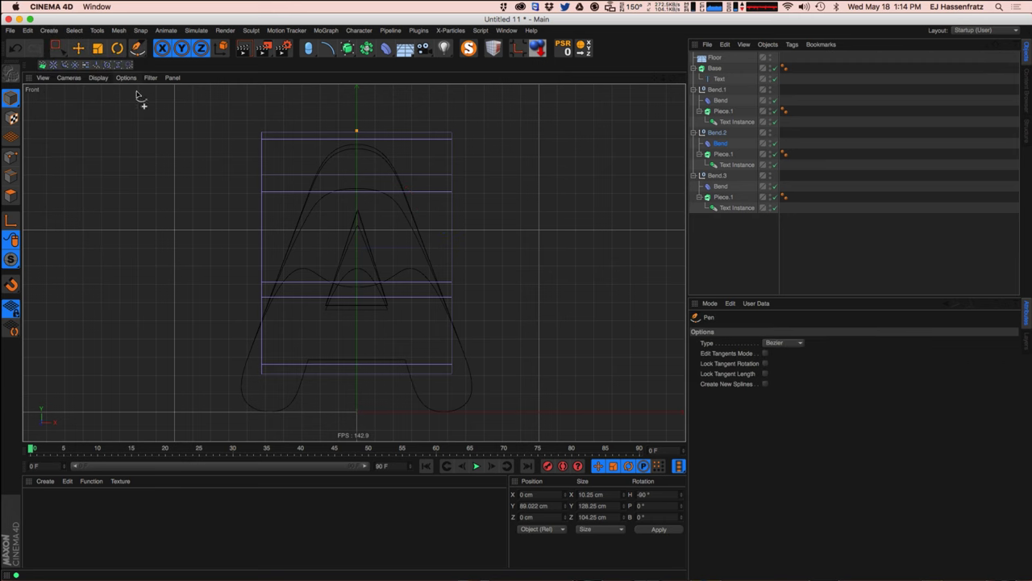
left_click(273, 383)
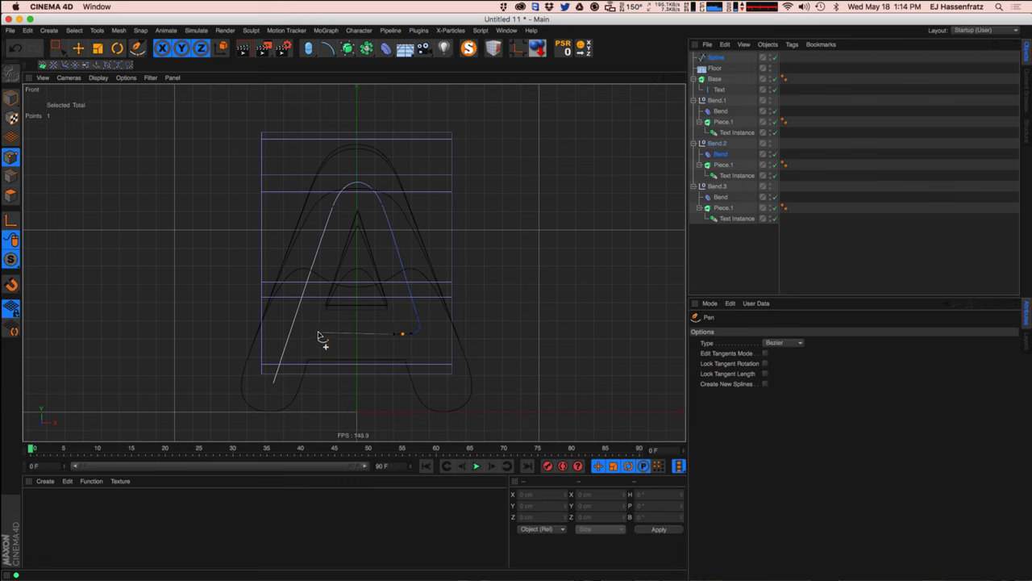
Apply Soft Interpolation to the spline point where the crossbar meets the rounded corner, and adjust the curve there.
left_click(78, 48)
left_click(404, 335)
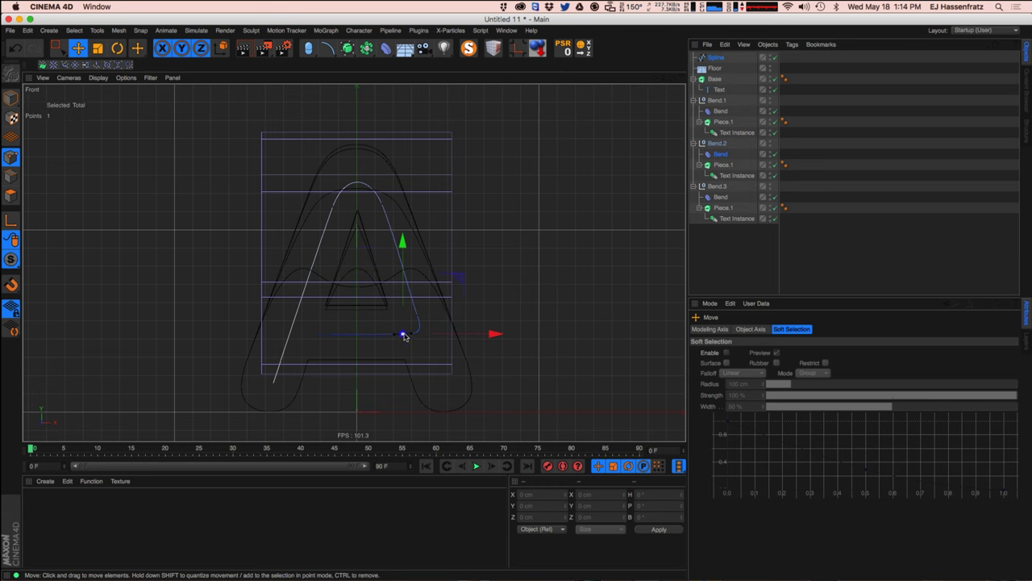
left_click(318, 335)
left_click(433, 319)
left_click(405, 334)
scroll(411, 334, "up", 4)
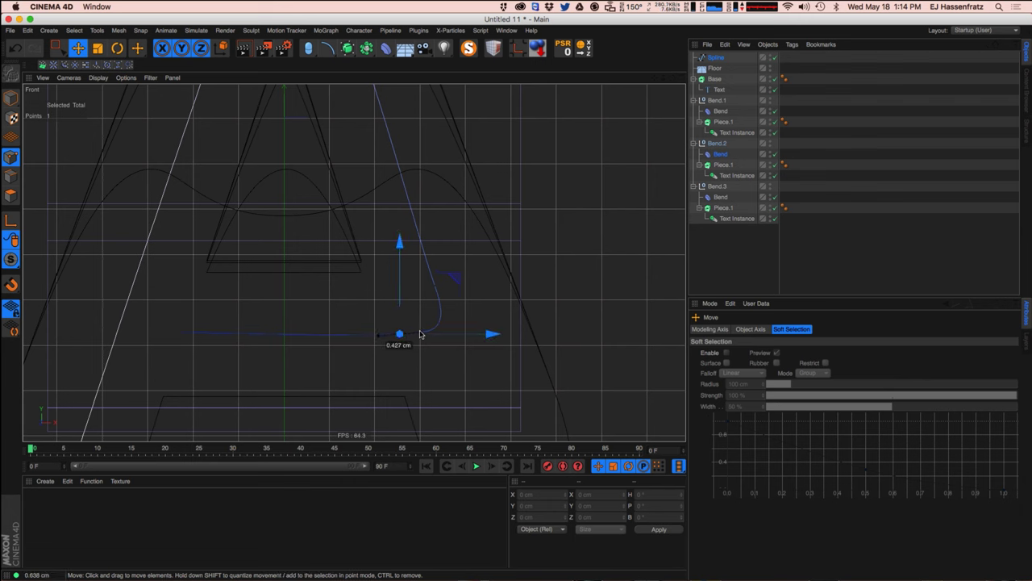
right_click(406, 312)
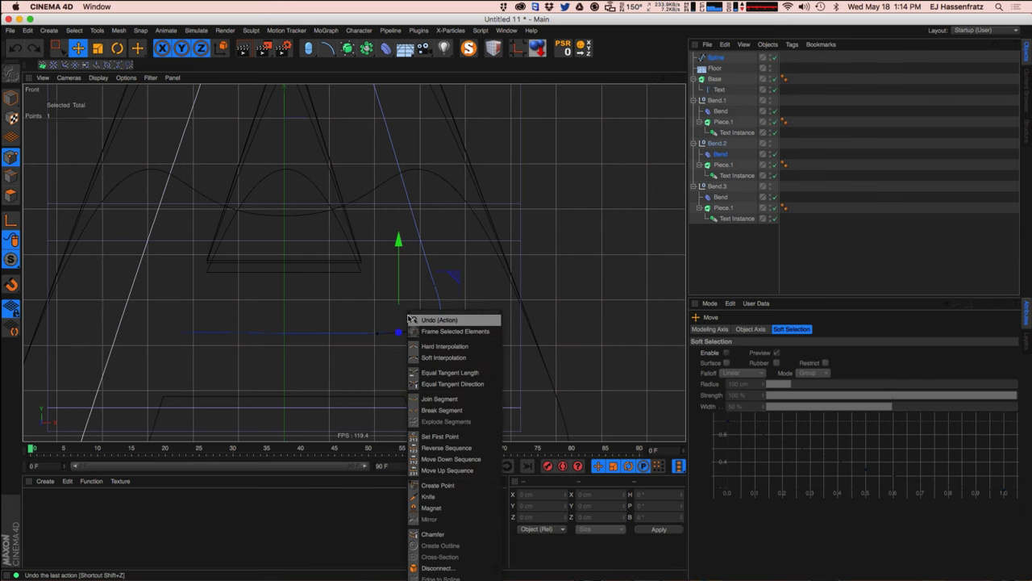
left_click(449, 358)
mouse_move(415, 333)
left_mouse_down()
mouse_move(420, 342)
mouse_move(419, 329)
left_mouse_up()
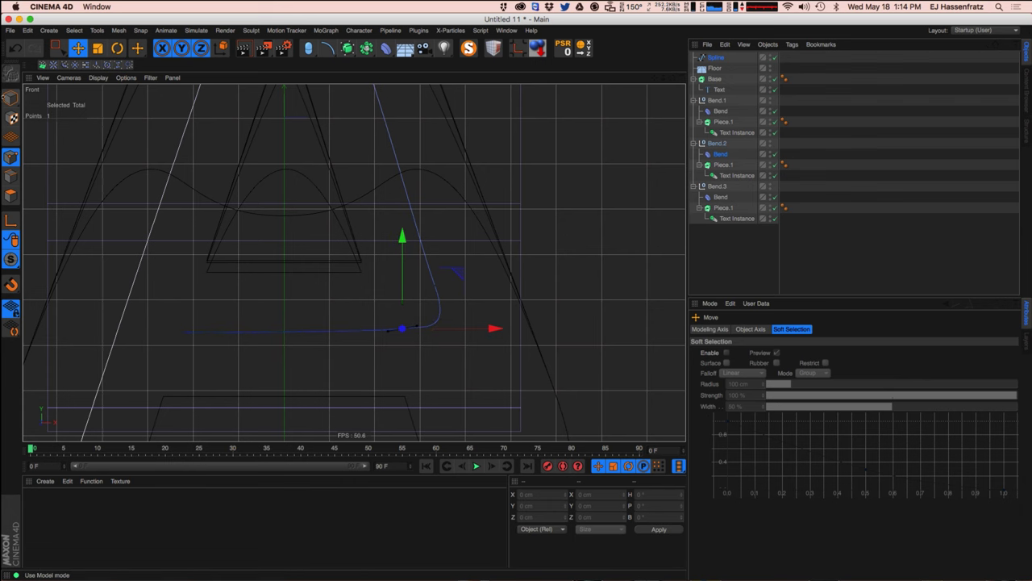
Move the two spline points around the rounded corner to level the crossbar and smooth the bend, bringing the leg point to about X 33.8 cm, Y 61.7 cm.
left_click(10, 98)
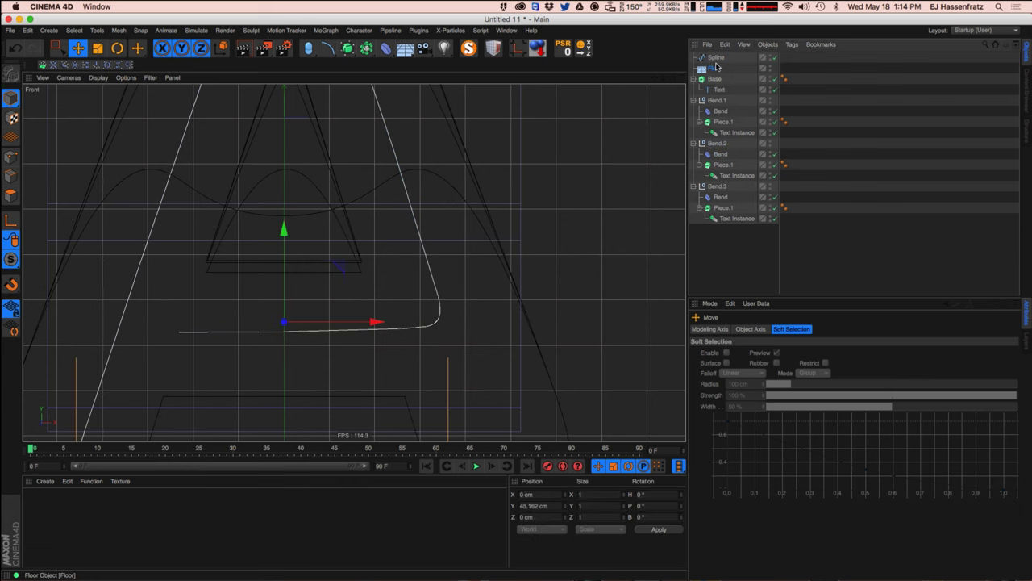
left_click(715, 68)
left_click(60, 52)
left_click(11, 156)
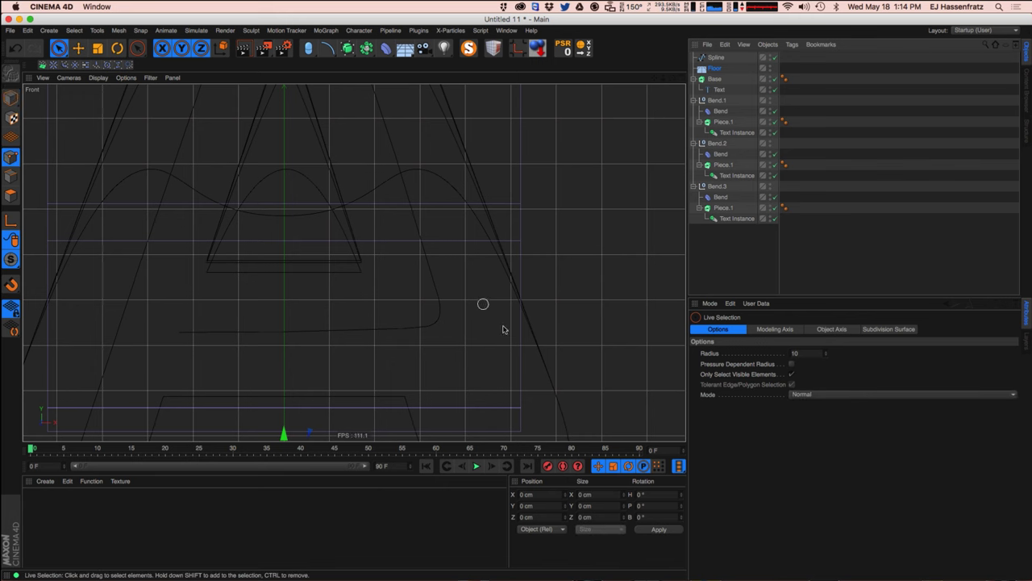
left_click(410, 334)
left_click(717, 58)
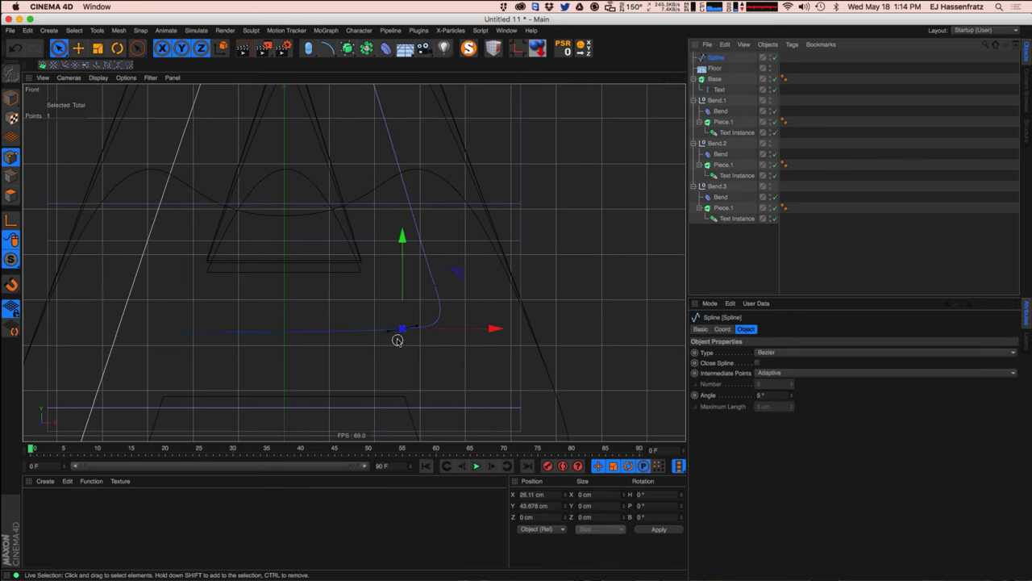
key("e")
left_click_drag(400, 282, 400, 286)
left_click(435, 288)
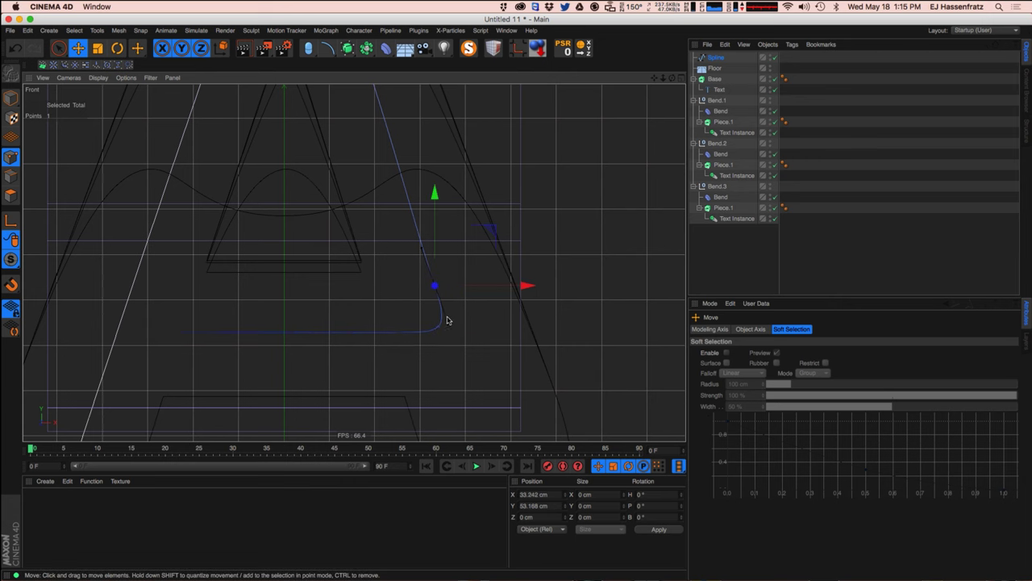
left_click_drag(456, 309, 449, 320)
Reposition the spline's starting point at the foot of the leg and adjust the curve around the A's peak in the Front view.
scroll(363, 331, "down", 5)
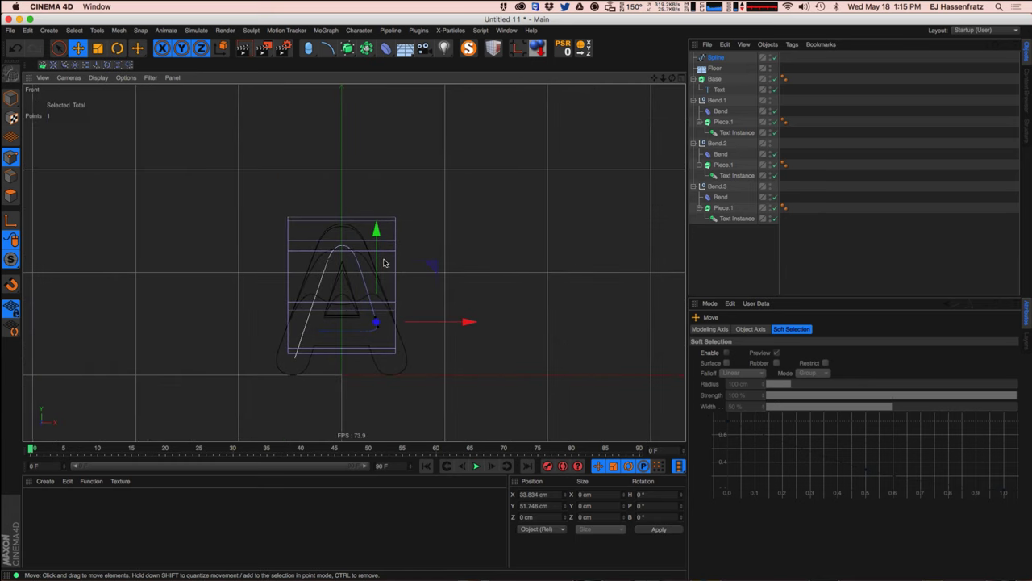
left_click(292, 358)
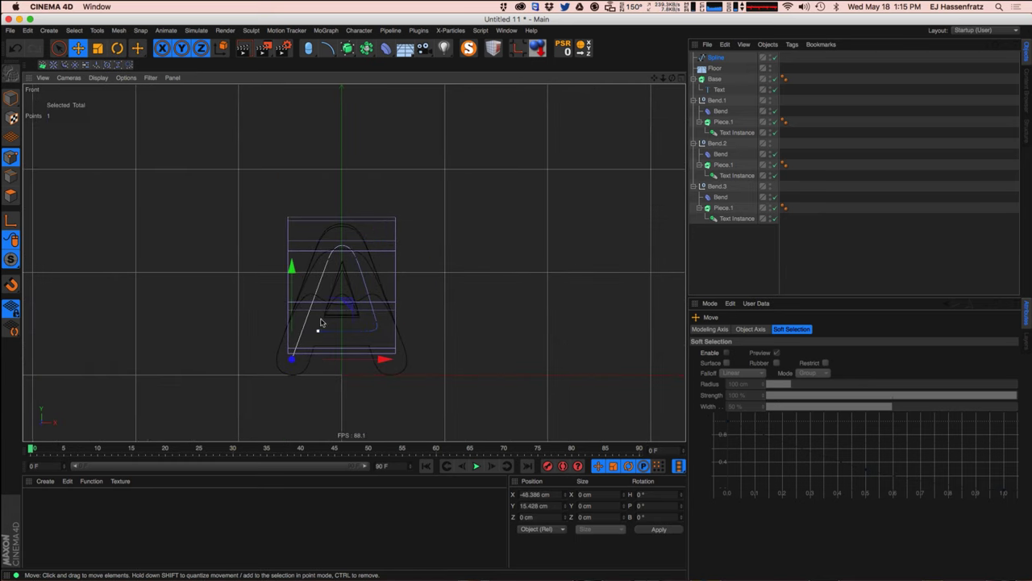
left_click(328, 256)
scroll(339, 260, "up", 5)
left_click_drag(363, 260, 358, 250)
Add a Circle spline and a Sweep generator, and place the circle inside the Sweep.
left_click_drag(326, 48, 422, 64)
left_click(346, 50)
left_click(389, 101)
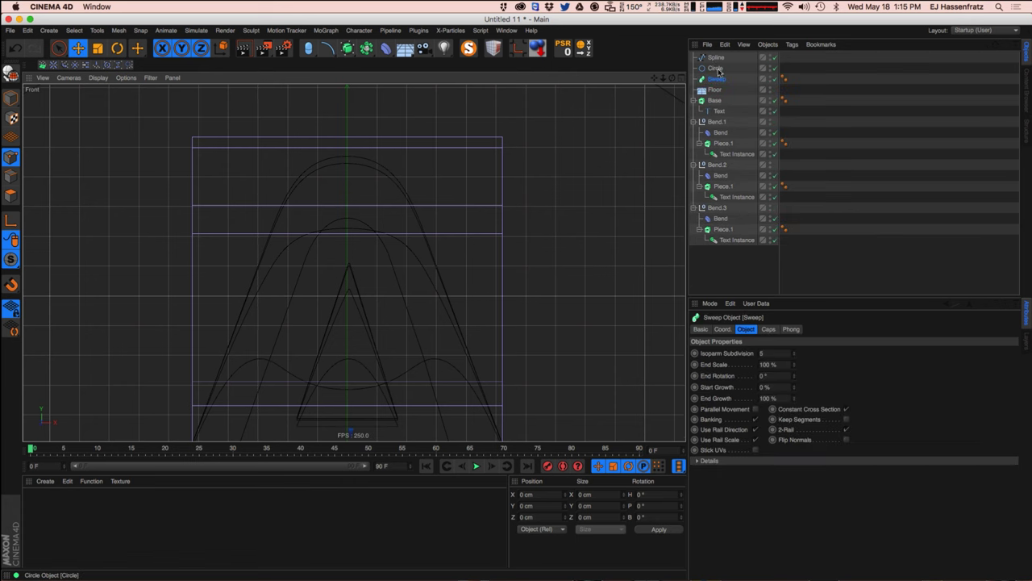
left_click_drag(713, 74, 725, 81)
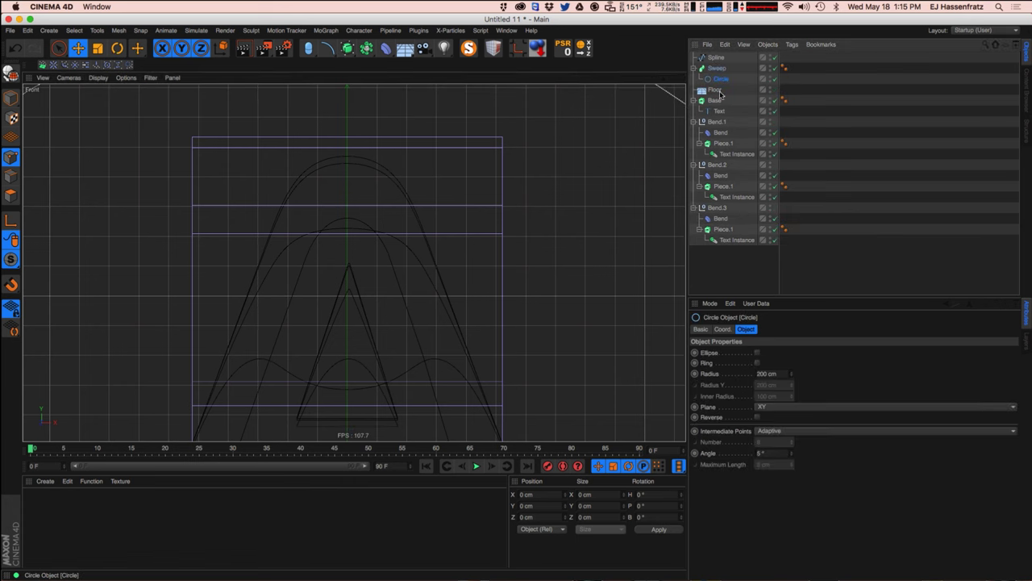
Set the circle's radius to 33 cm and place the traced letter spline below it inside the Sweep.
left_click_drag(792, 373, 794, 451)
key("F5")
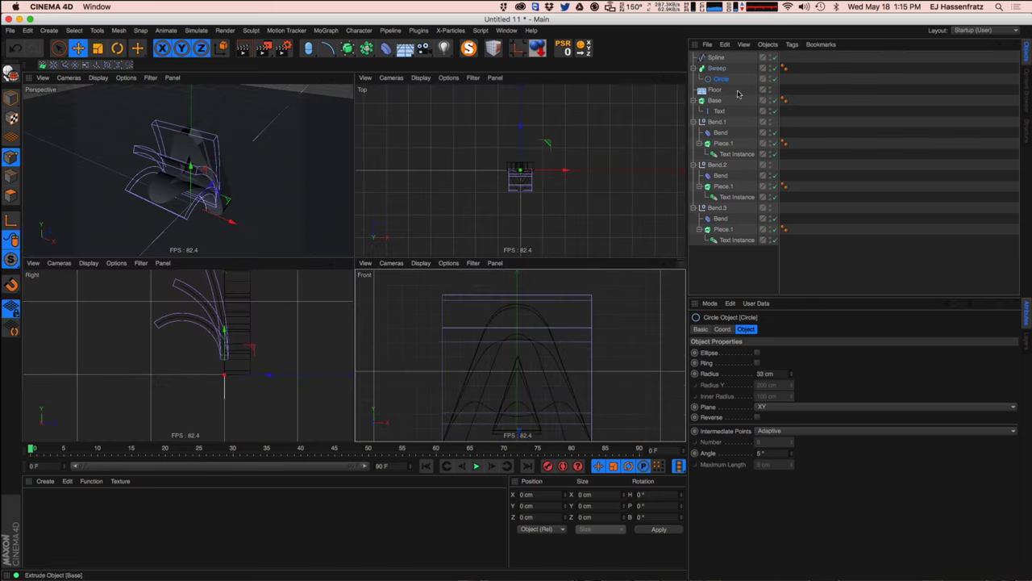
left_click_drag(715, 58, 727, 83)
Move the Sweep back to about 19.5 cm in Z, inside the letter's depth, and set its circle's radius to 3 cm.
left_click(721, 69)
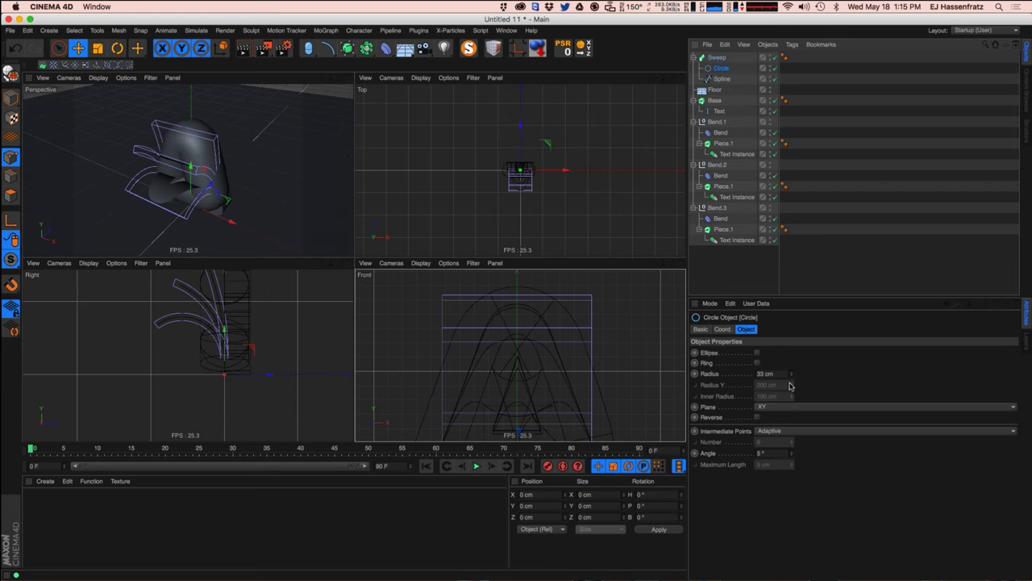
left_click_drag(791, 380, 794, 394)
scroll(512, 166, "up", 5)
left_click(720, 60)
left_click_drag(488, 183, 488, 158)
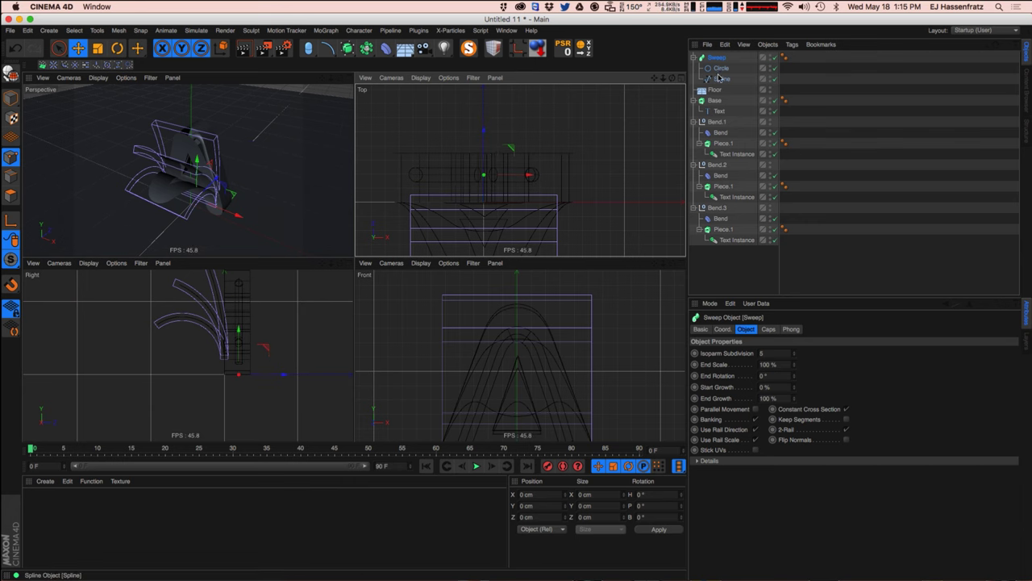
left_click(720, 67)
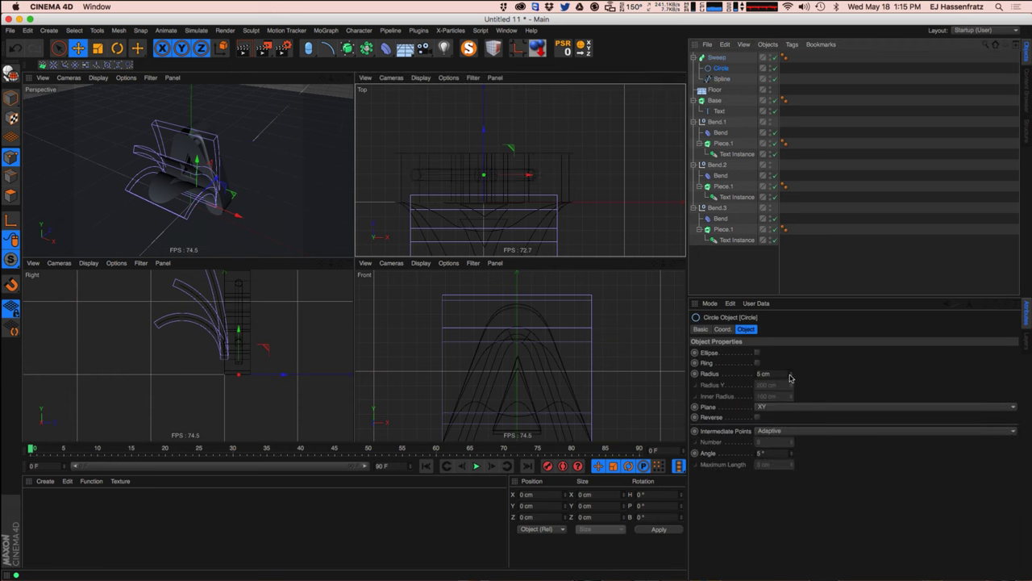
left_click(790, 376)
left_click(790, 376)
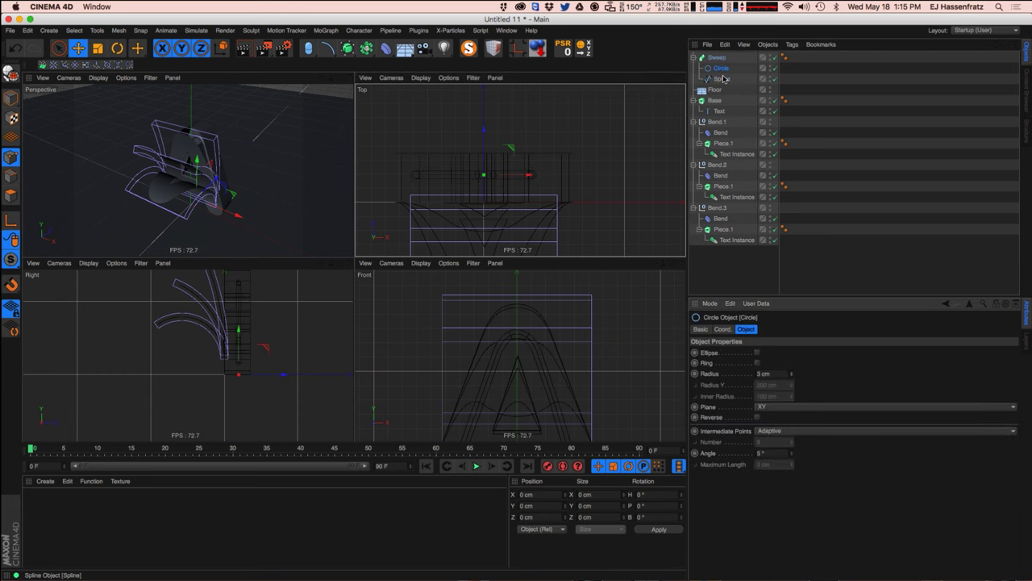
Duplicate the Sweep with its circle and path spline at the start of the object hierarchy.
left_click(723, 79)
left_click(717, 58)
left_click(694, 57)
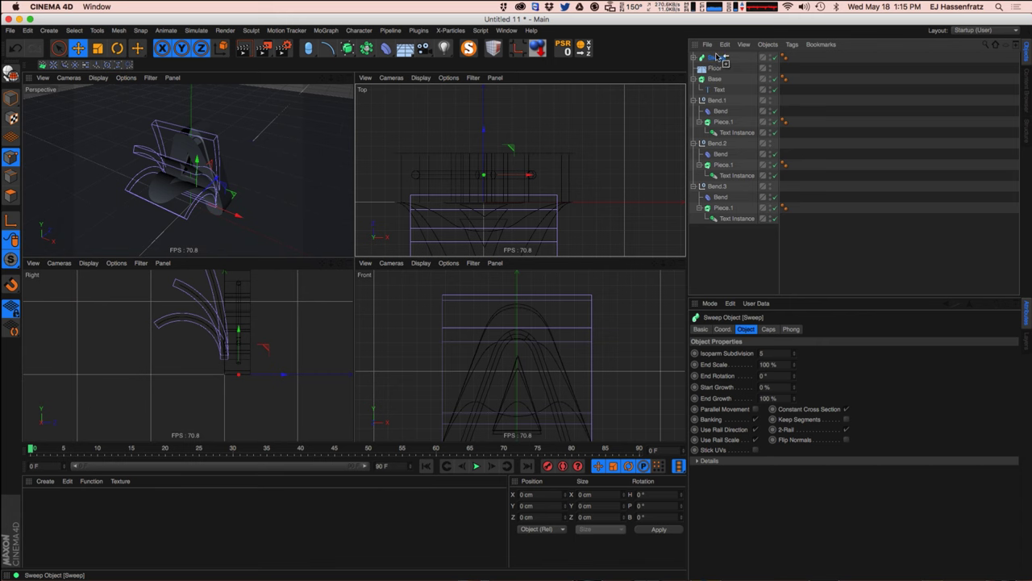
left_click_drag(717, 58, 748, 58, "ctrl")
Offset the path spline of the duplicated Sweep with Create Outline, enabling Create New Object to produce a separate parallel spline.
left_click(693, 58)
left_click(722, 79)
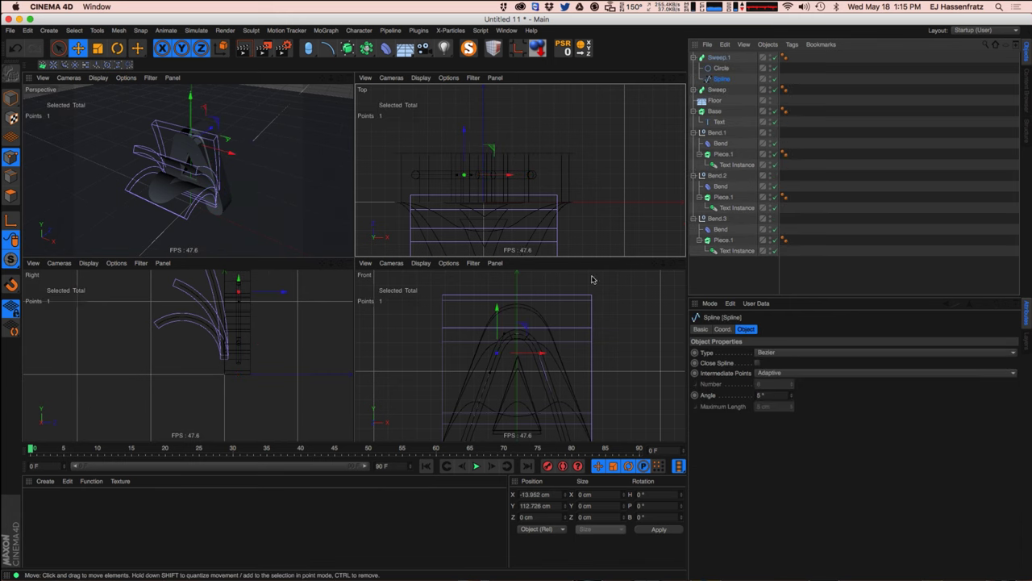
left_click(11, 97)
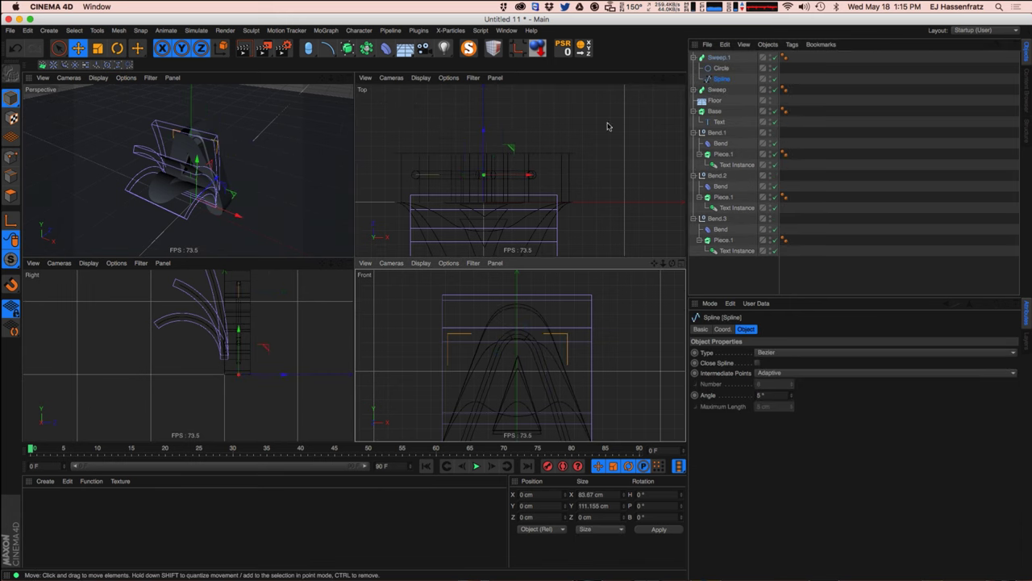
left_click(118, 30)
mouse_move(128, 59)
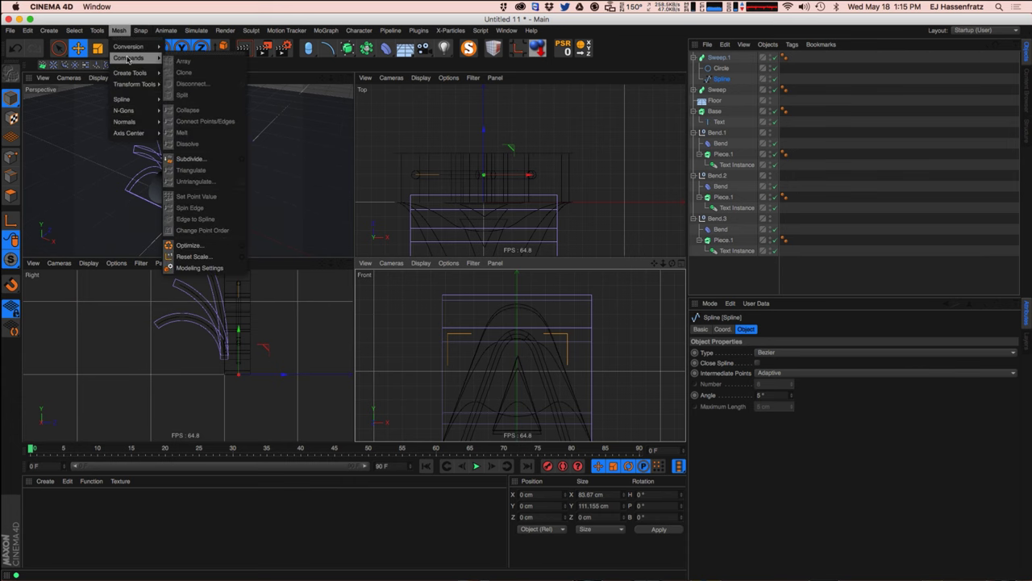
mouse_move(121, 98)
left_click(198, 264)
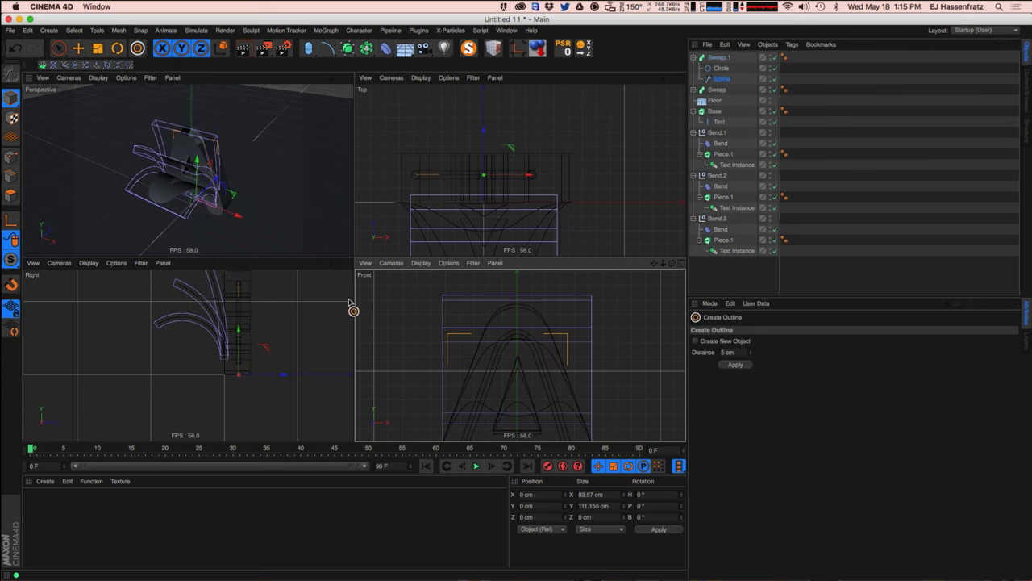
left_click_drag(501, 405, 572, 291)
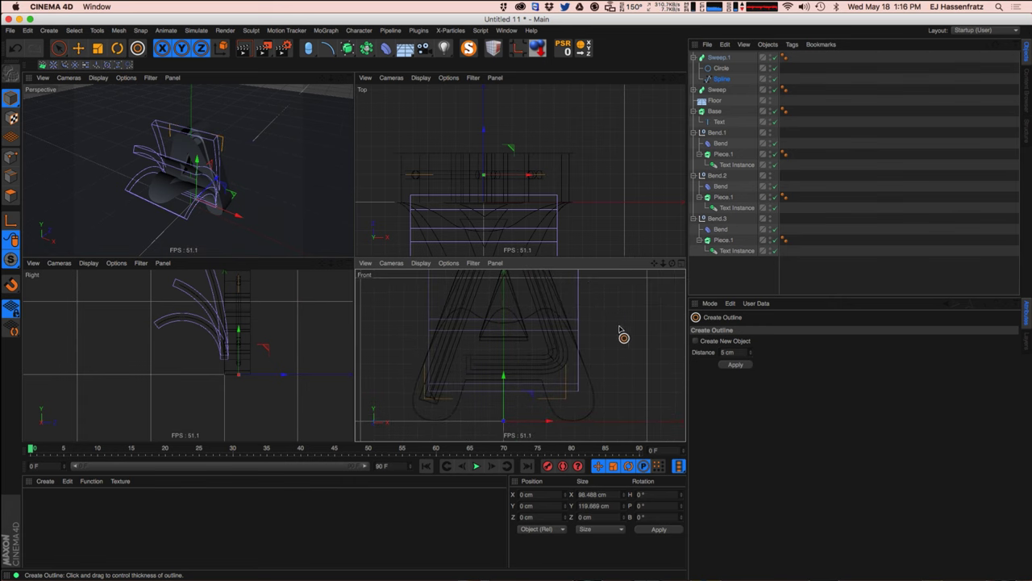
left_click(735, 352)
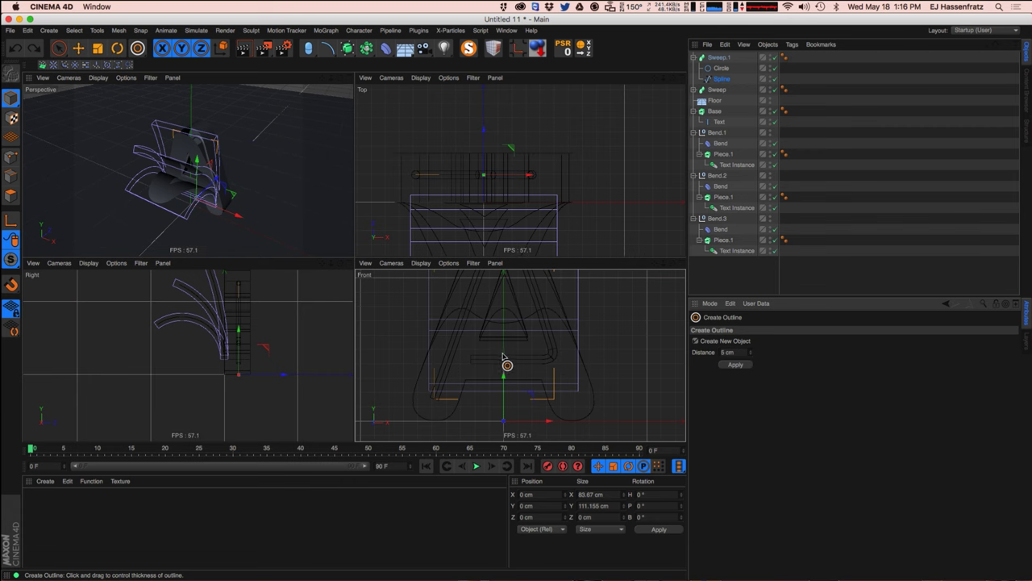
mouse_move(491, 358)
left_mouse_down()
mouse_move(489, 348)
mouse_move(496, 356)
left_mouse_up()
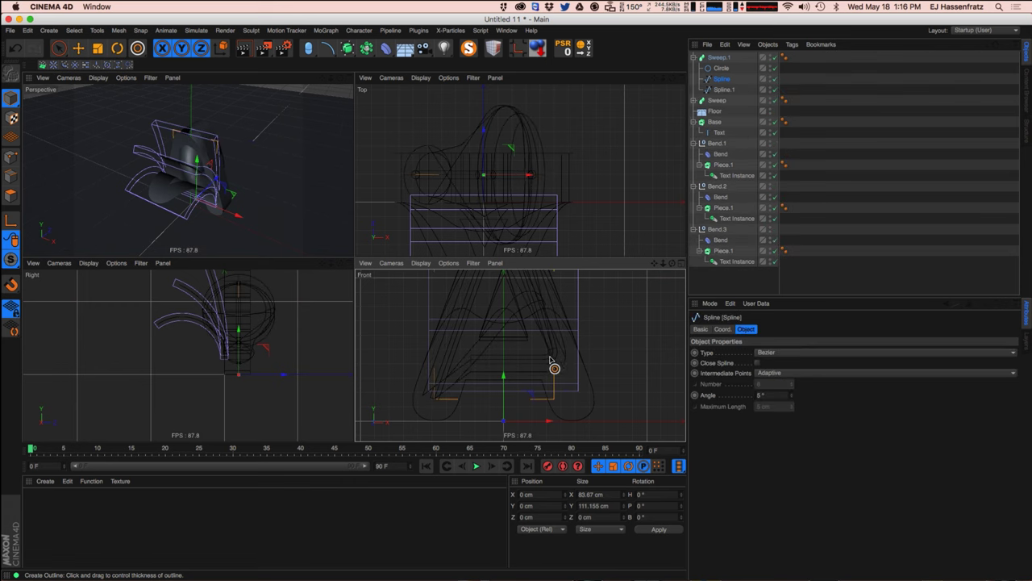
Try creating another outline of the Sweep.1 path spline as a new object, and undo it.
left_click_drag(618, 326, 569, 345)
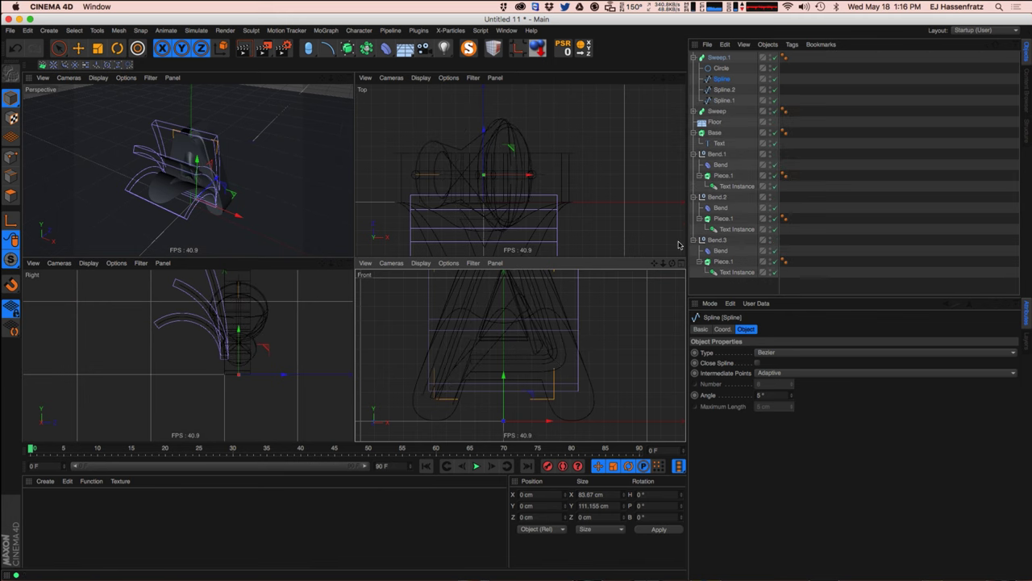
key("ctrl+z")
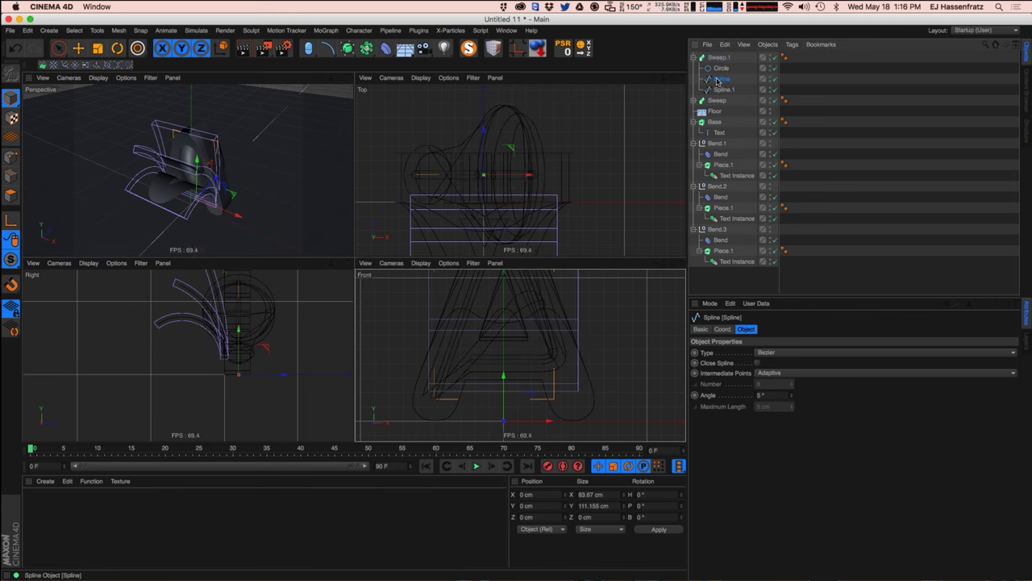
left_click_drag(572, 354, 577, 351)
key("super+z")
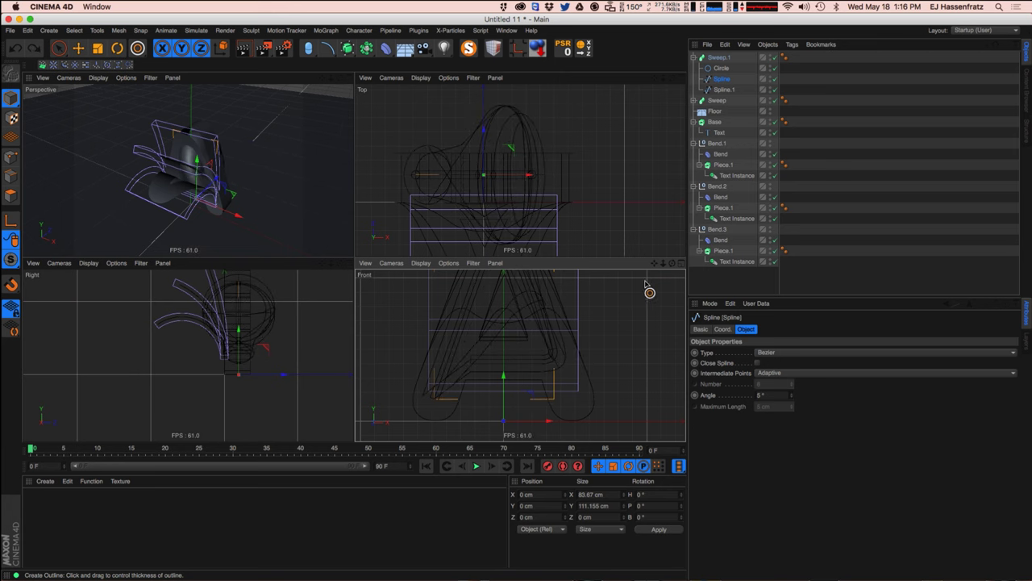
Replace the original Sweep's path spline with the new outline spline, Spline.1, deleting the old path.
left_click(728, 89)
left_click_drag(729, 57, 727, 117)
left_click(724, 122)
key("Delete")
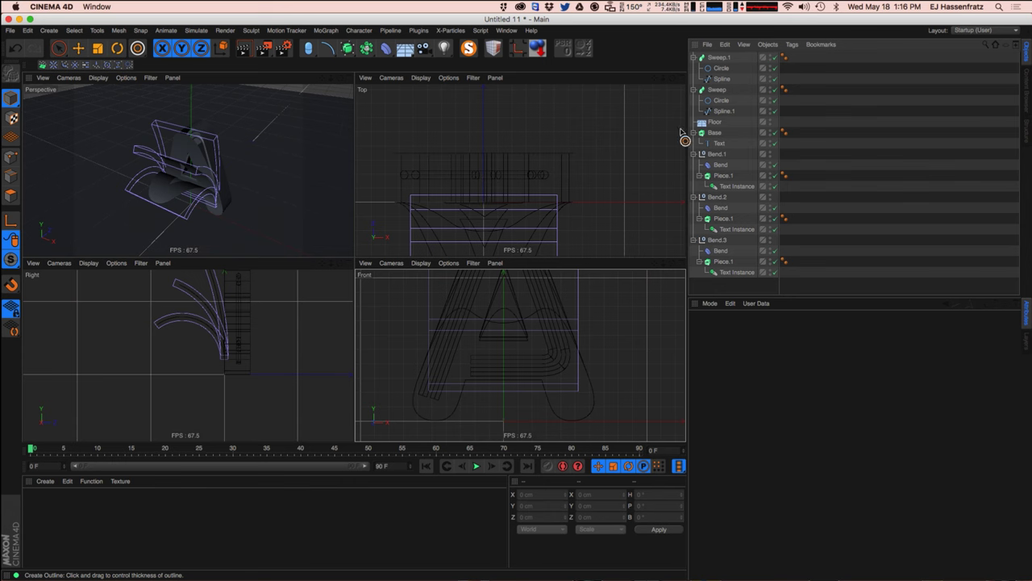
Create a new inner outline of the path spline in Sweep.1 and move it out to the hierarchy's root level.
left_click(722, 79)
left_click_drag(559, 347, 557, 358)
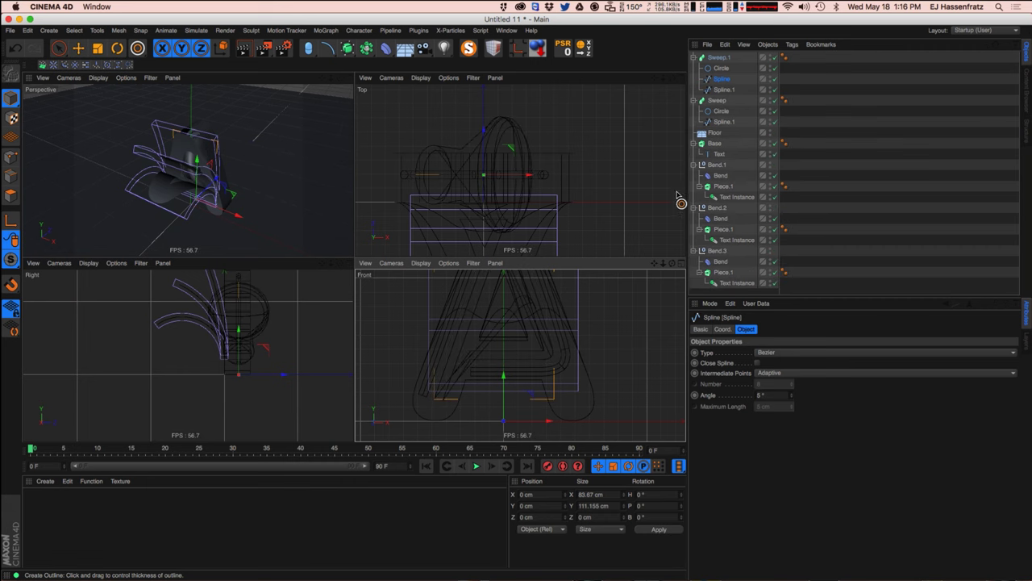
left_click_drag(770, 90, 728, 57)
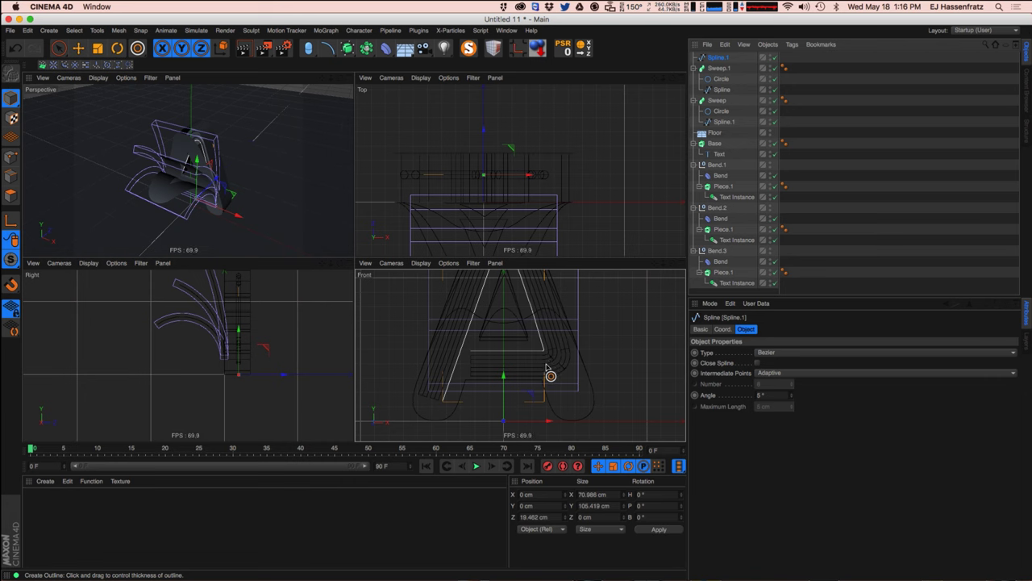
Duplicate Sweep.1 and replace the copy's path with the inner outline spline, deleting the copied path.
left_click(718, 68)
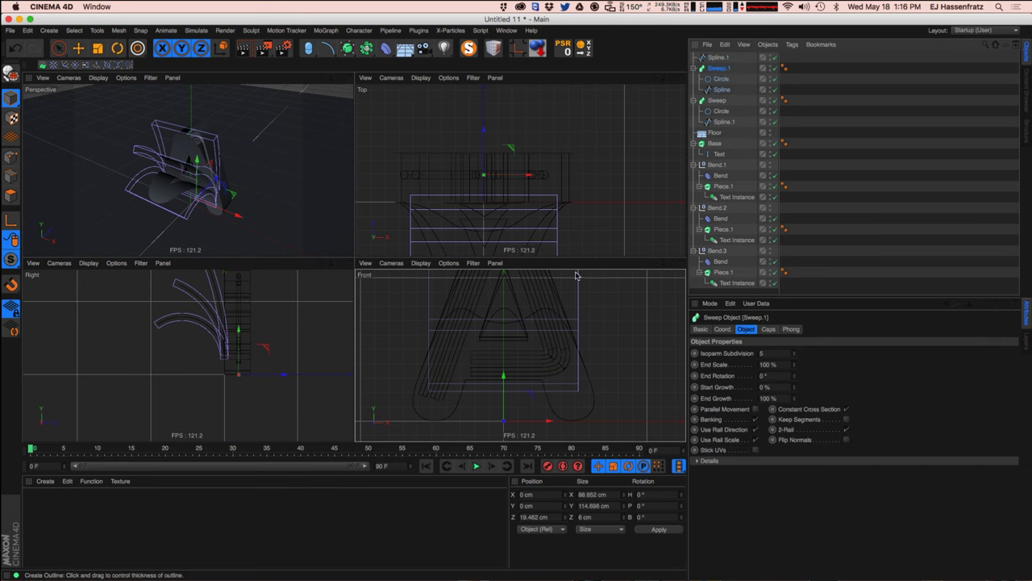
left_click_drag(716, 66, 727, 85, "ctrl")
left_click(725, 90)
key("Delete")
left_click(719, 57)
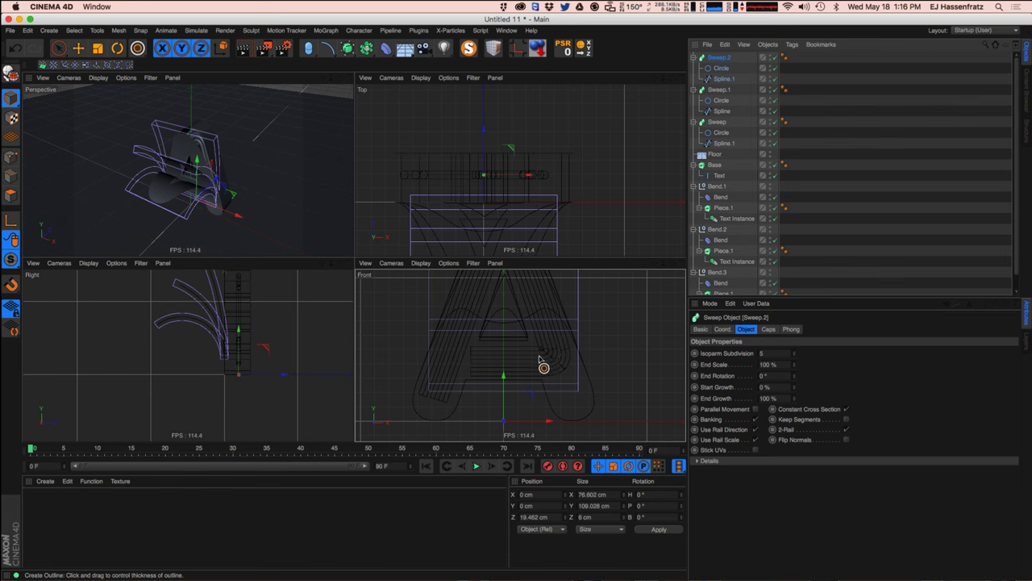
Inspect the three tubes in the Perspective view, and offset the path spline inside Sweep.1 with Create Outline, with Create New Object disabled.
scroll(234, 136, "up", 10)
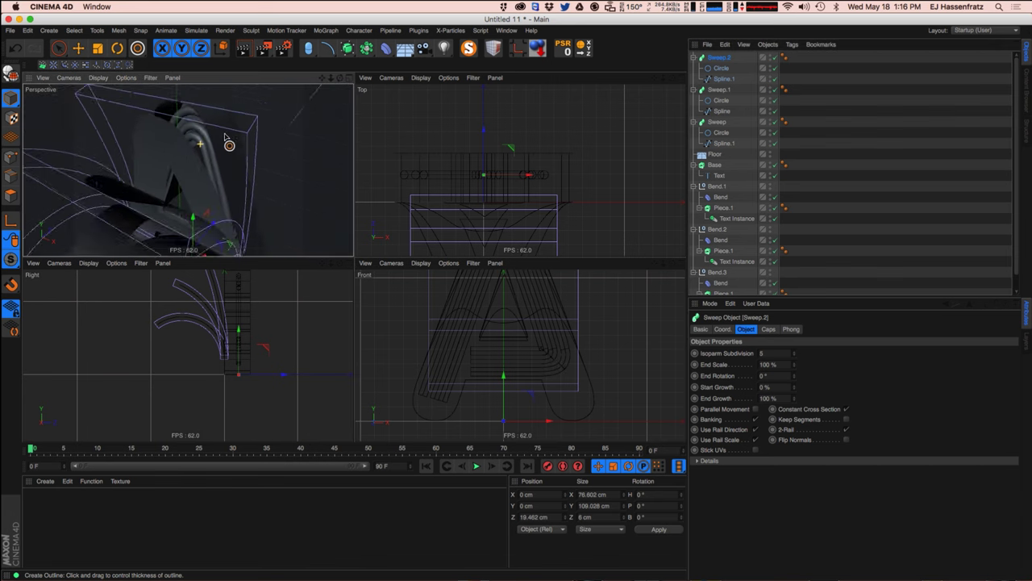
scroll(187, 131, "down", 10)
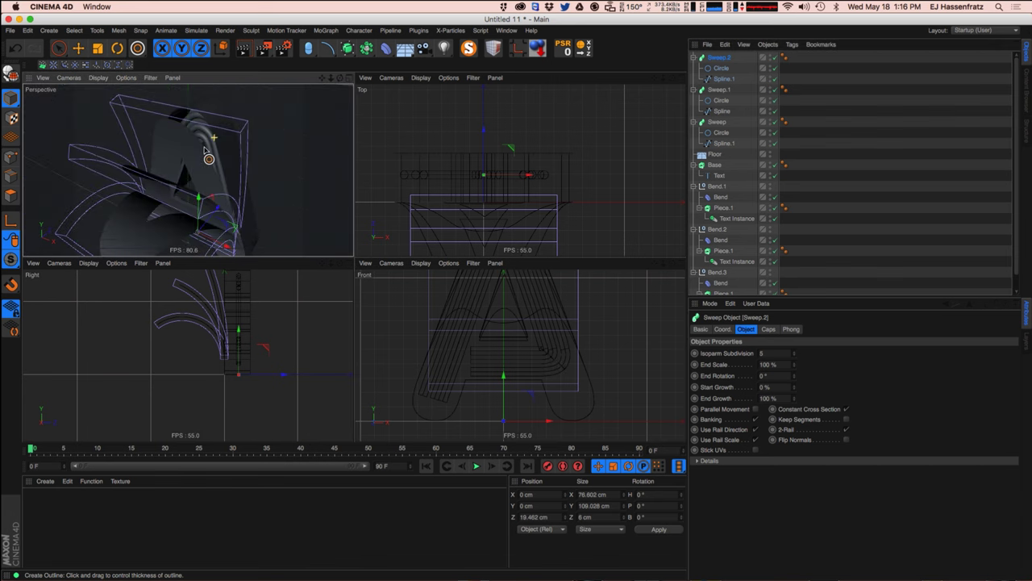
left_click(723, 79)
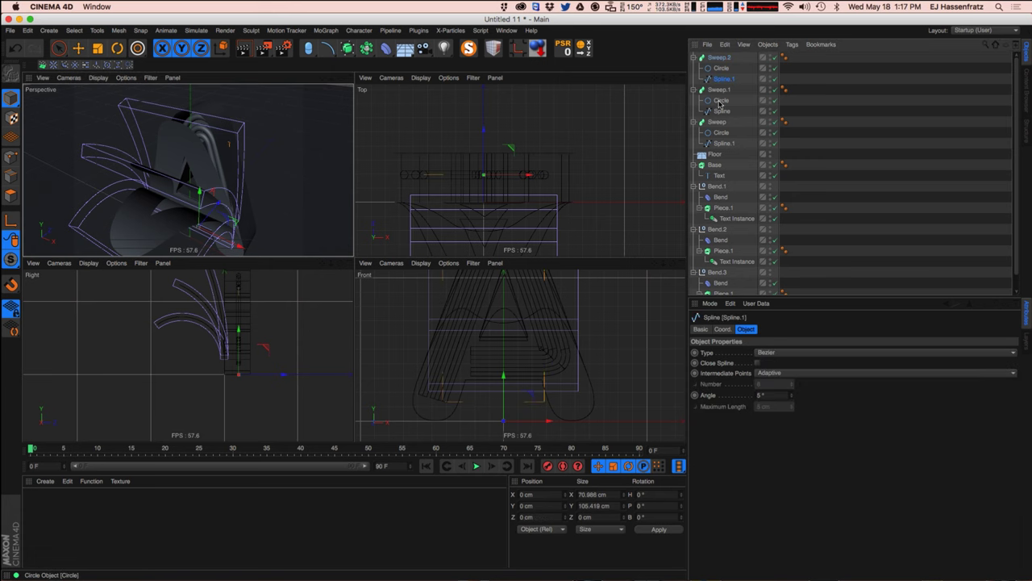
left_click(722, 111)
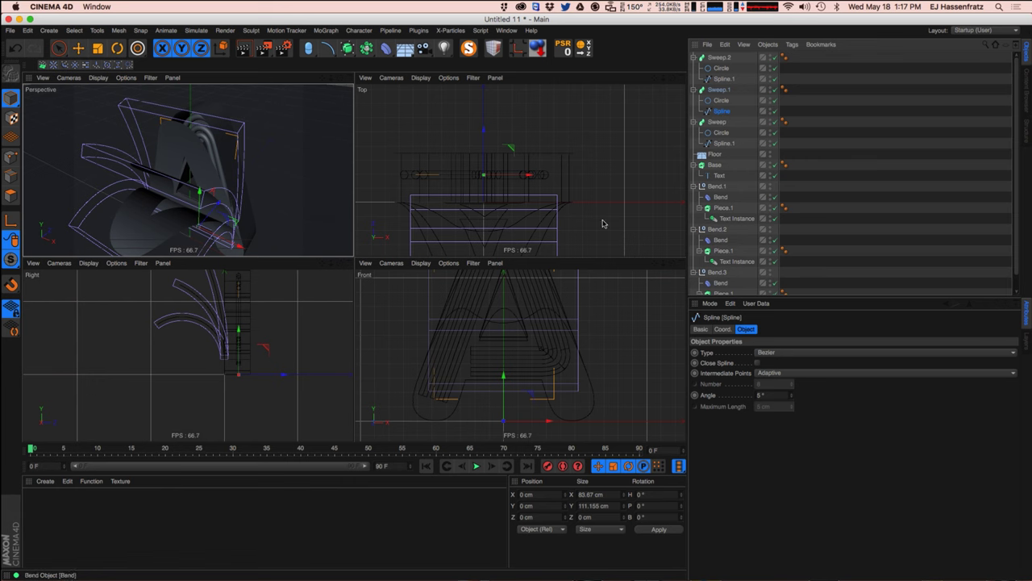
left_click(136, 49)
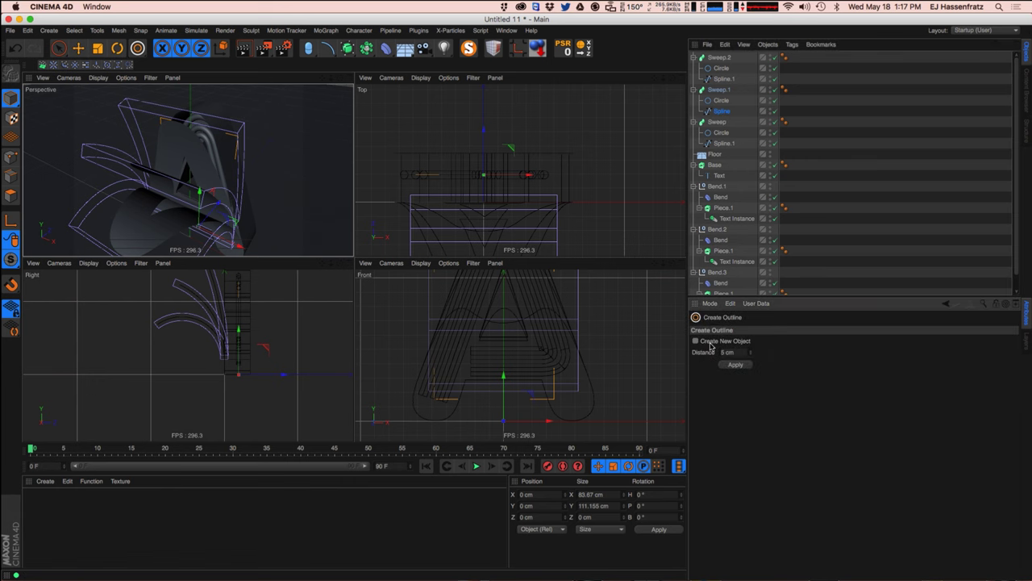
left_click_drag(533, 354, 535, 355)
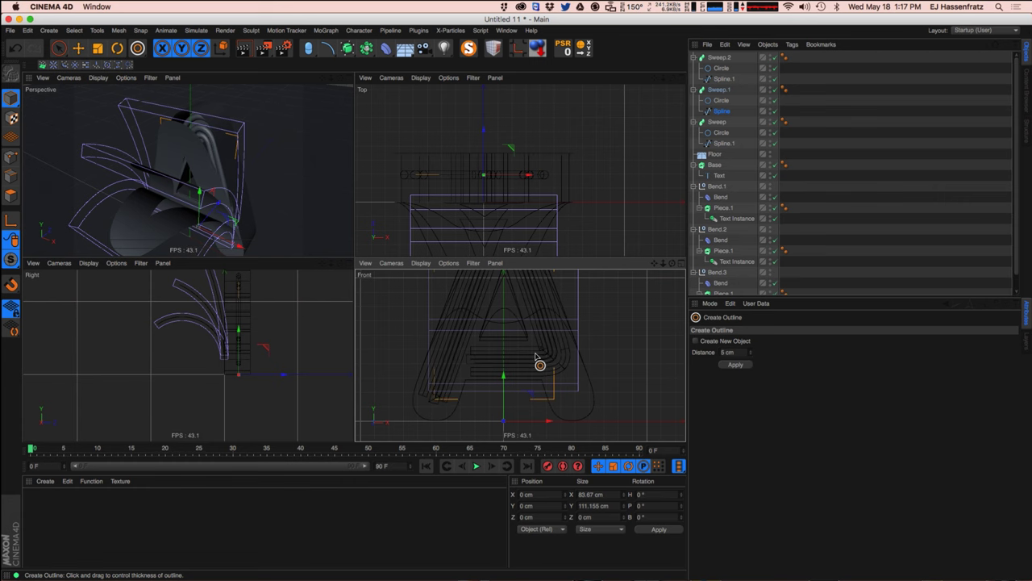
Create an outline of Sweep.1's path spline as a separate object with Create New Object enabled, and show the new spline's points.
left_click(695, 340)
left_click_drag(547, 342, 560, 342)
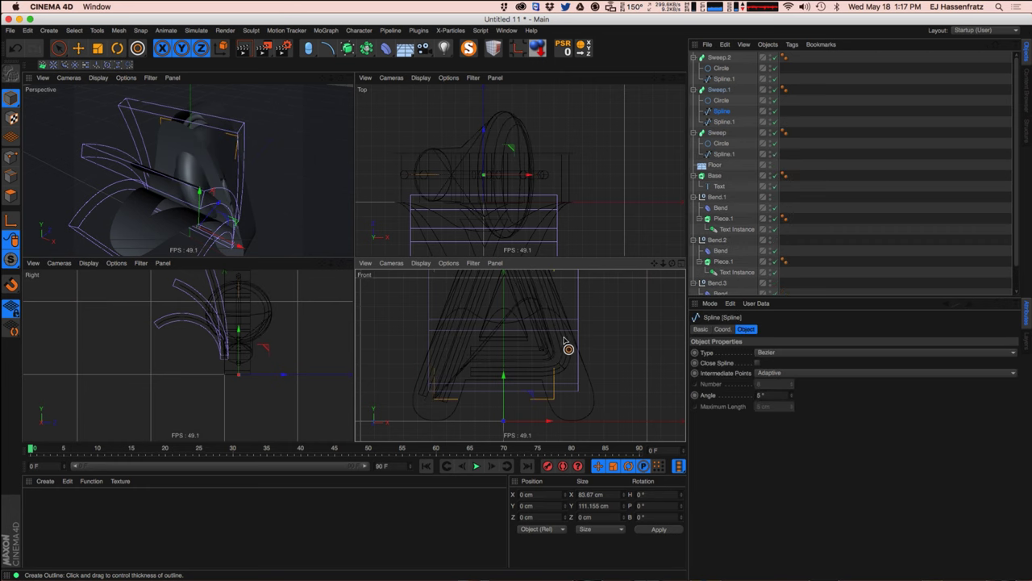
left_click(724, 122)
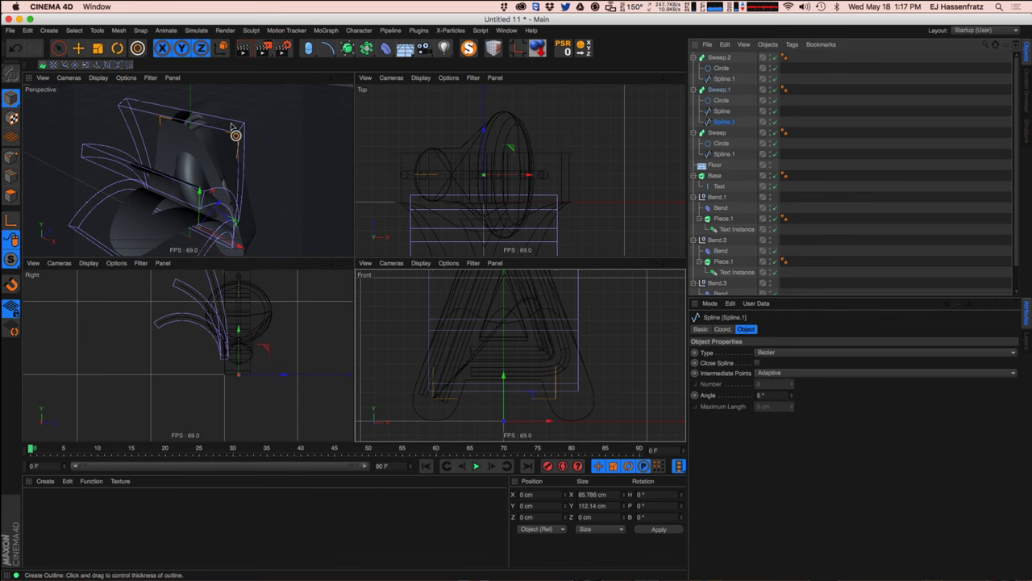
left_click(11, 156)
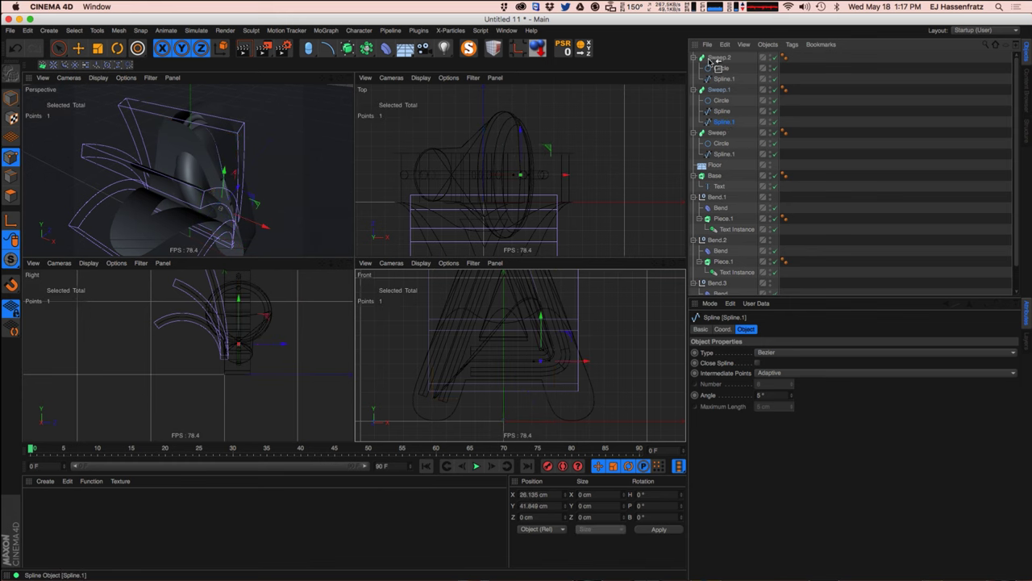
Try moving the new outline, Spline.1, out of Sweep.1 to the root level and compare it with the original path spline.
left_click_drag(710, 62, 711, 62)
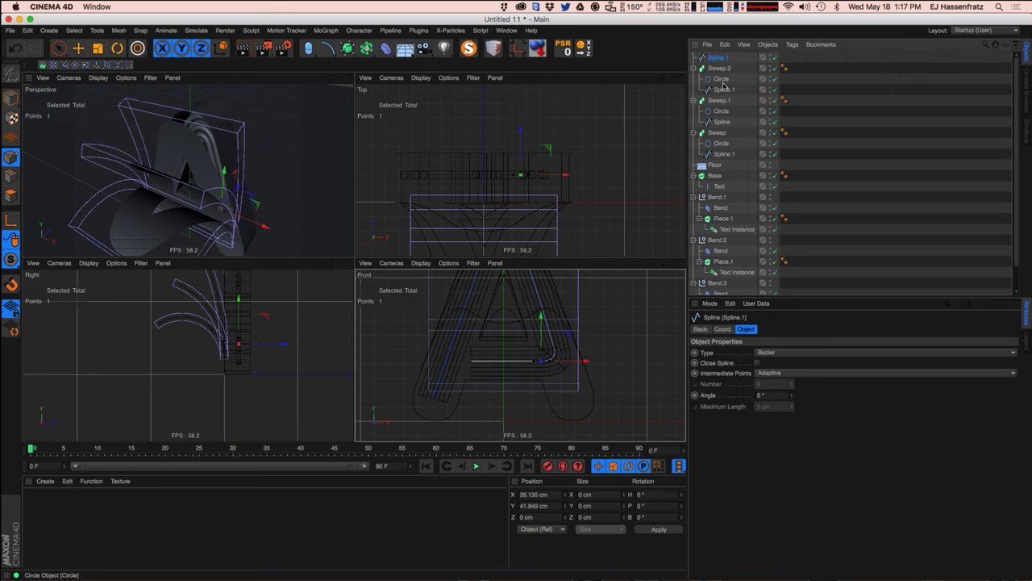
left_click(721, 122)
left_click(723, 59)
left_click(722, 122)
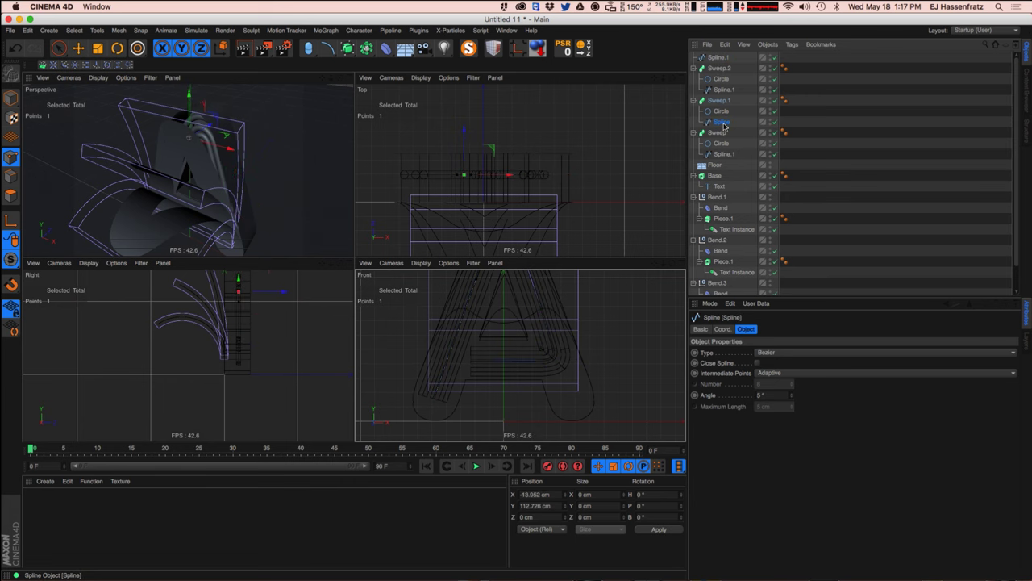
left_click_drag(720, 117, 723, 122)
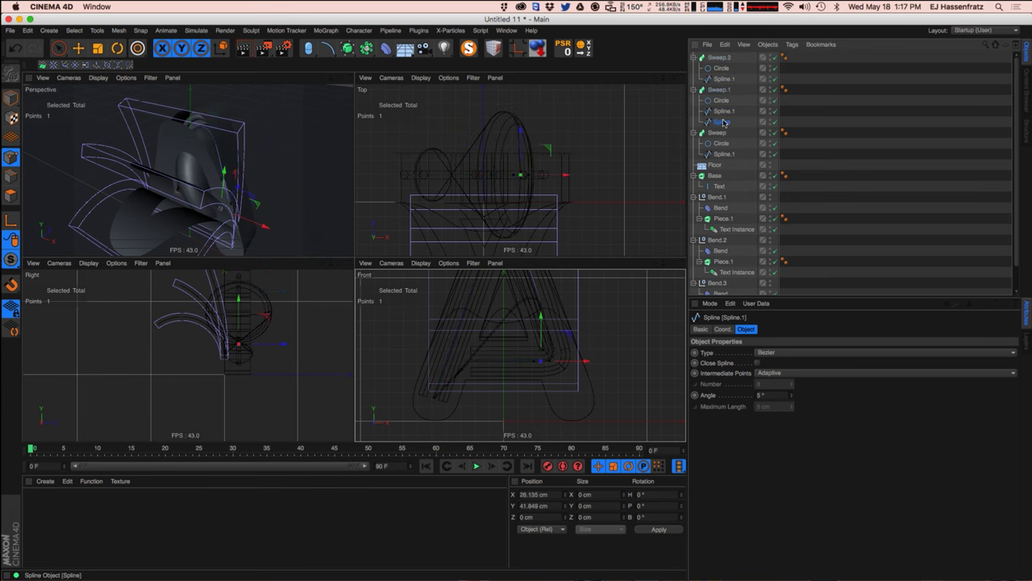
Move the old path spline out of Sweep.1, leaving Spline.1 as the path, and delete the old spline.
left_click_drag(718, 61, 714, 60)
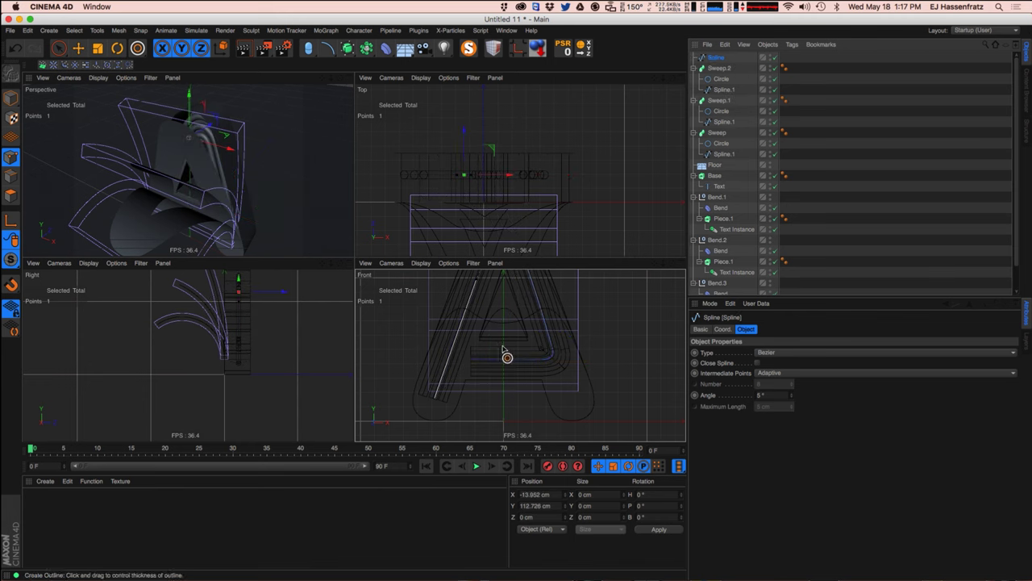
right_click_drag(491, 353, 585, 348, "alt")
scroll(587, 353, "down", 2)
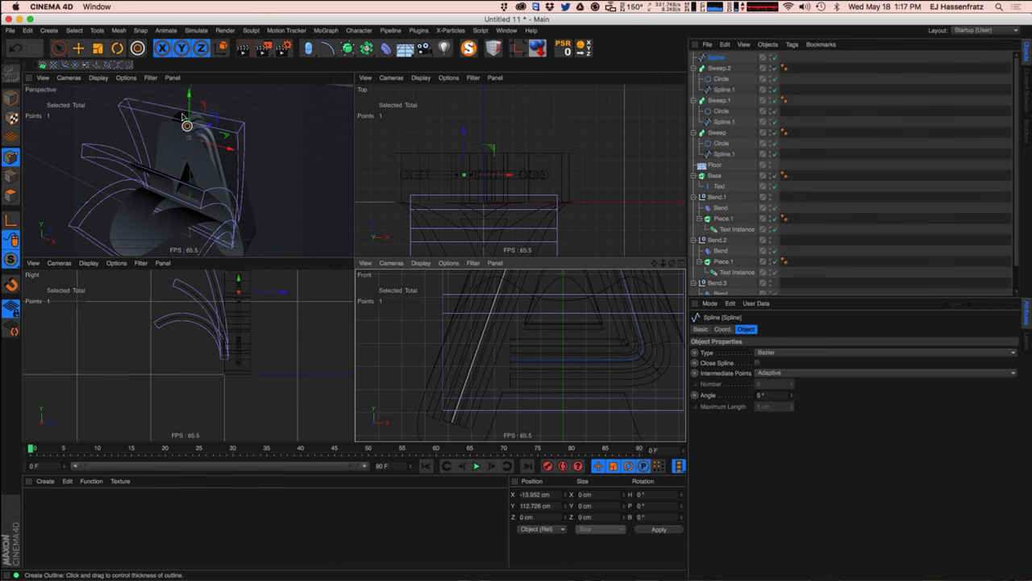
left_click(80, 50)
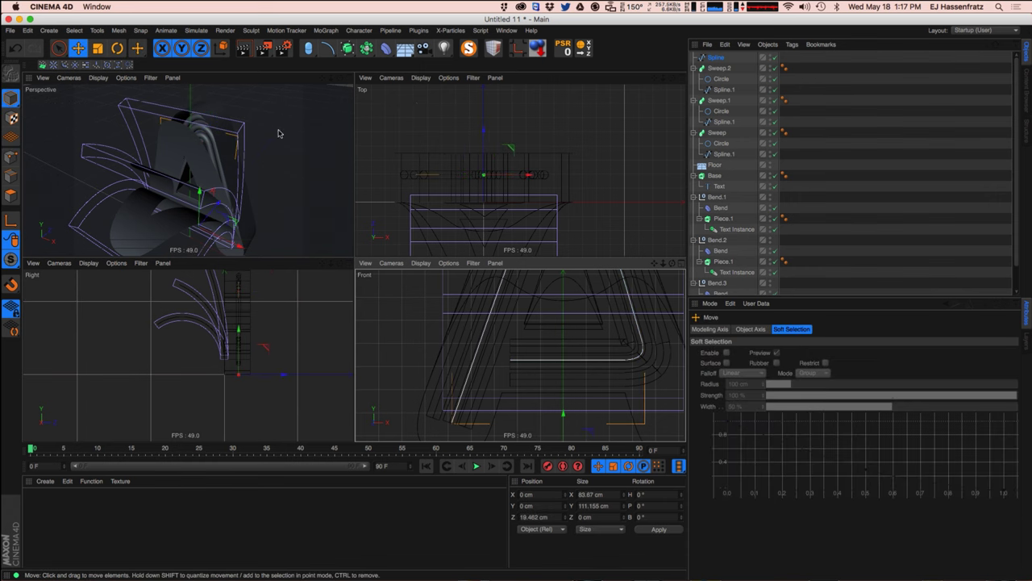
left_click(715, 58)
key("Delete")
Set the radius of the circle profiles in Sweep, Sweep.1 and Sweep.2 to 2 cm together.
left_click(718, 58)
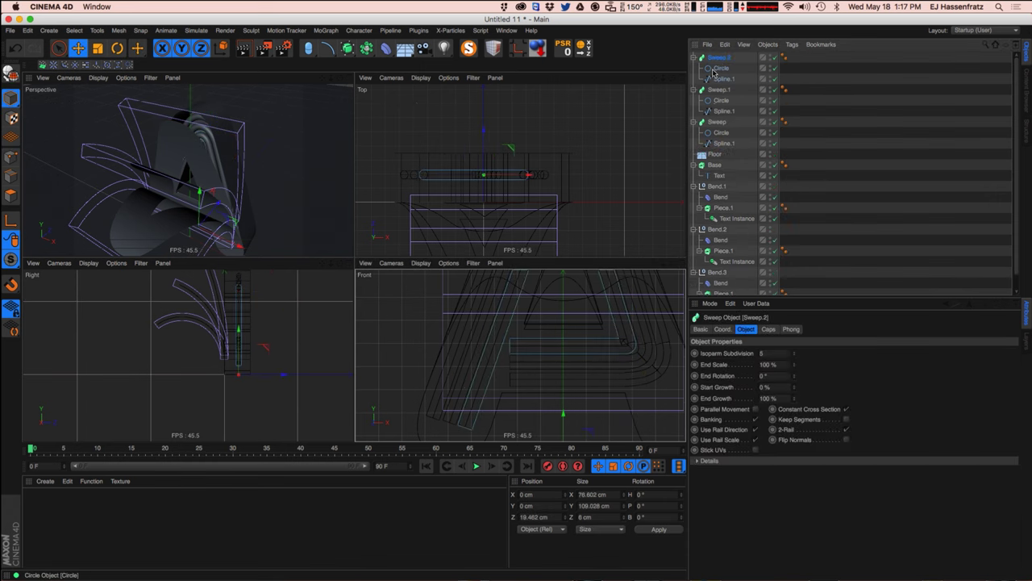
left_click(695, 58)
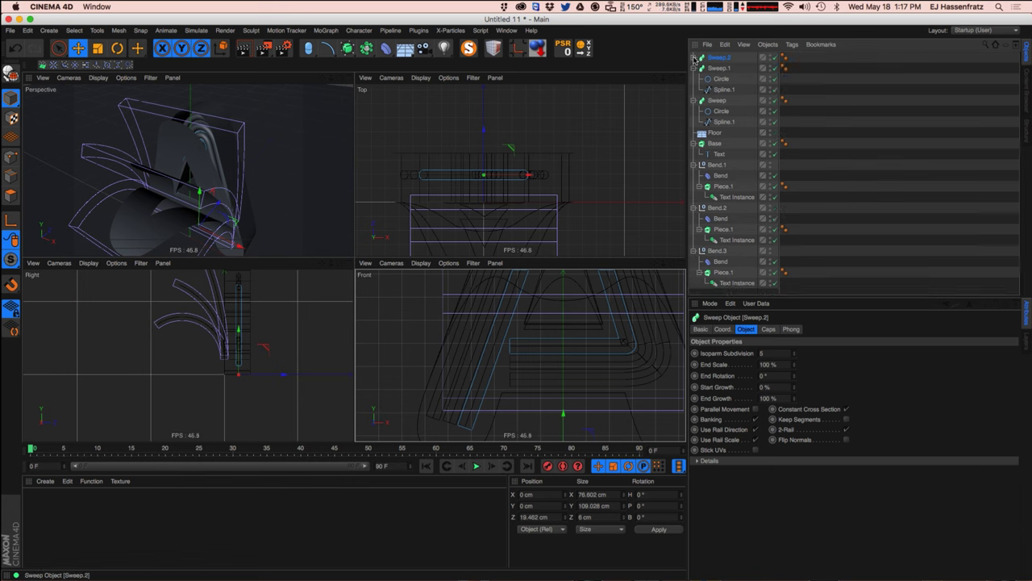
left_click(694, 58)
left_click(721, 68)
left_click(721, 100, "ctrl")
left_click(721, 132, "ctrl")
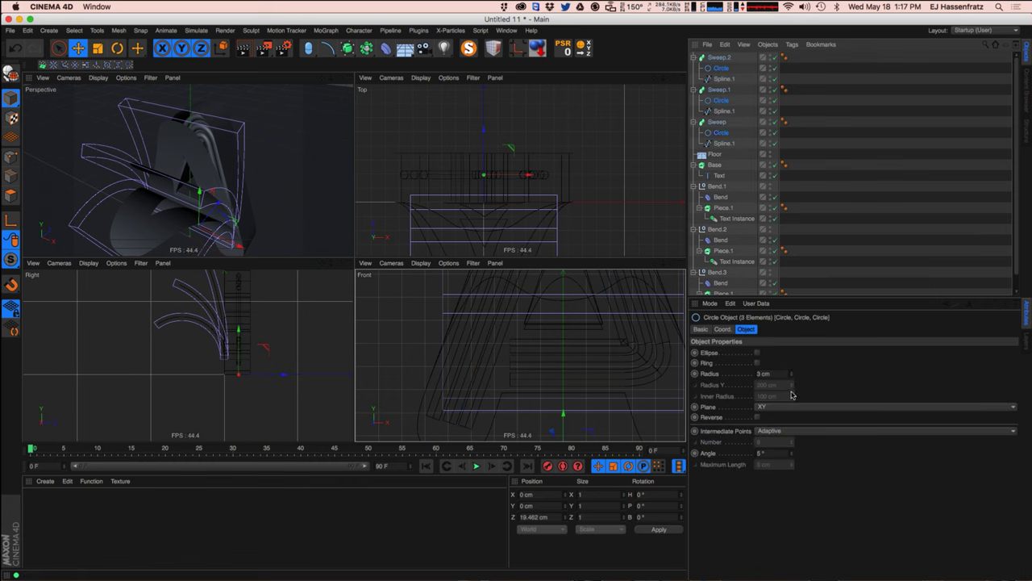
left_click(791, 376)
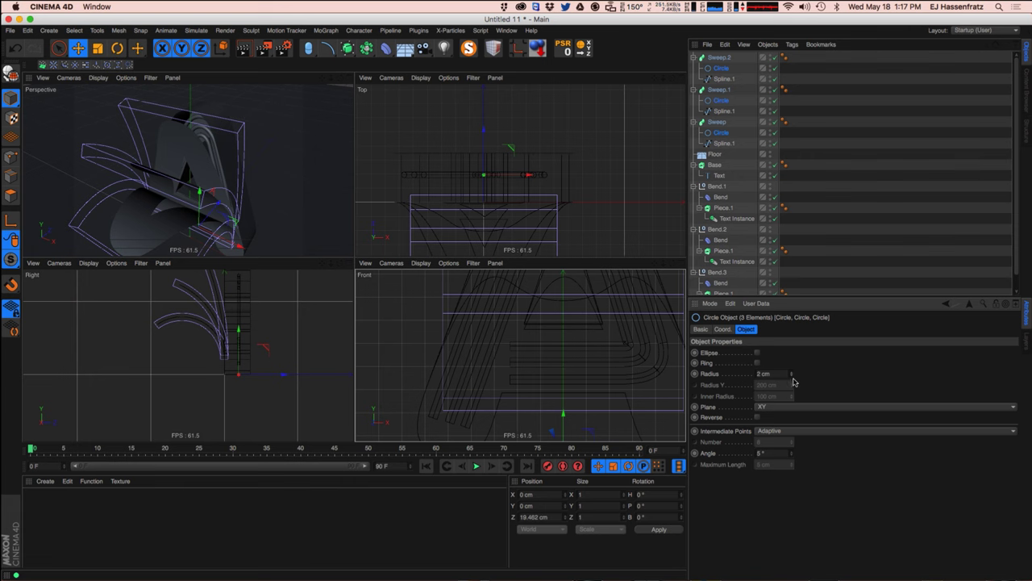
Inspect the tubes inside the letter in the Perspective view, and collapse the three sweeps in the object hierarchy.
left_click(247, 177)
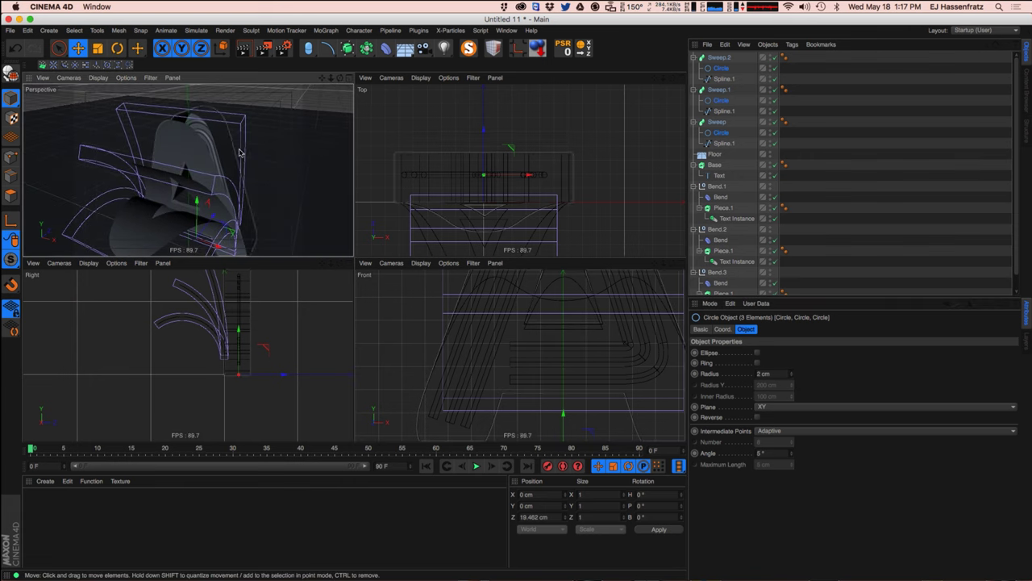
scroll(214, 181, "down", 4)
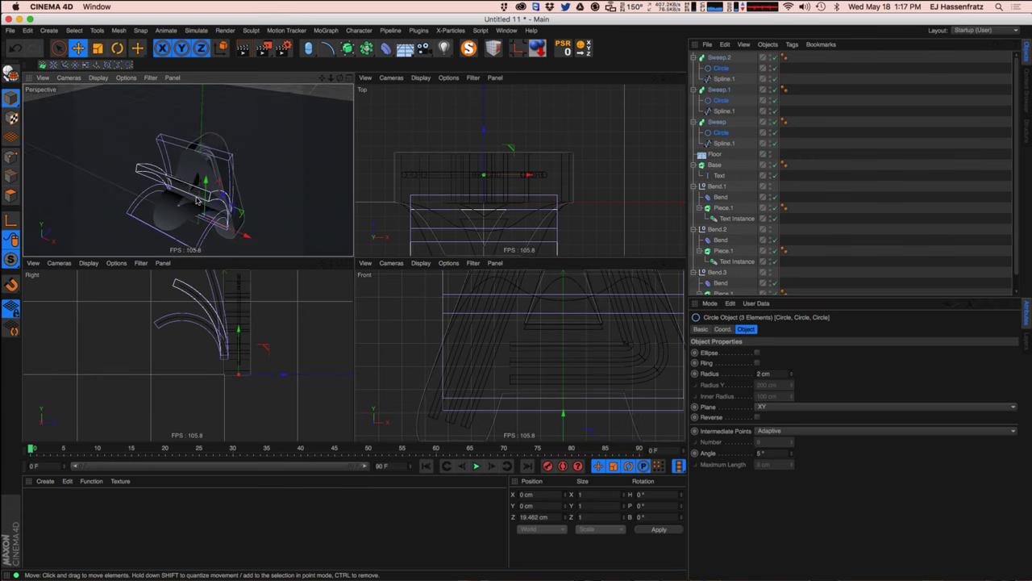
left_click_drag(203, 220, 258, 202, "alt")
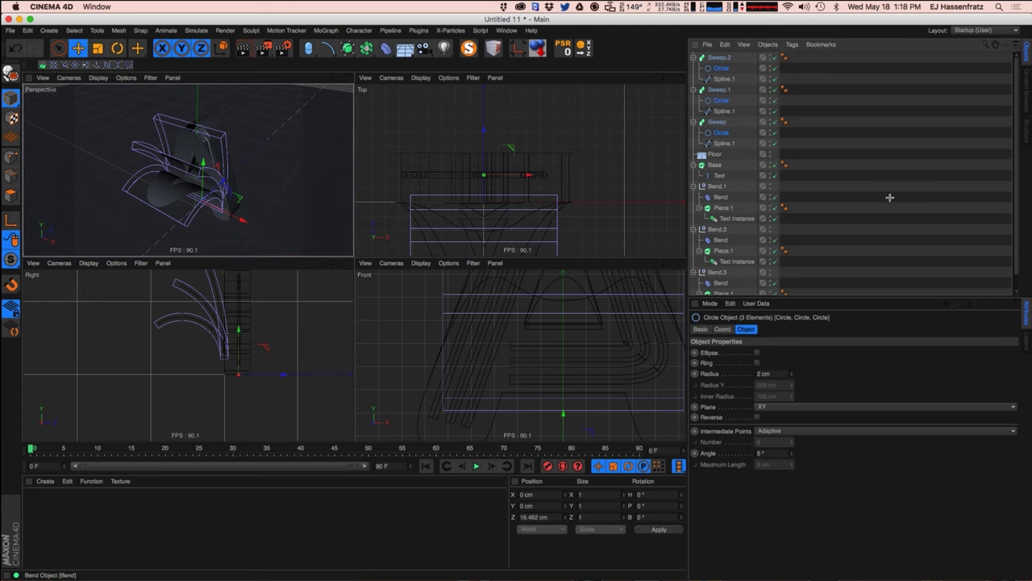
left_click(374, 116)
left_click(693, 58)
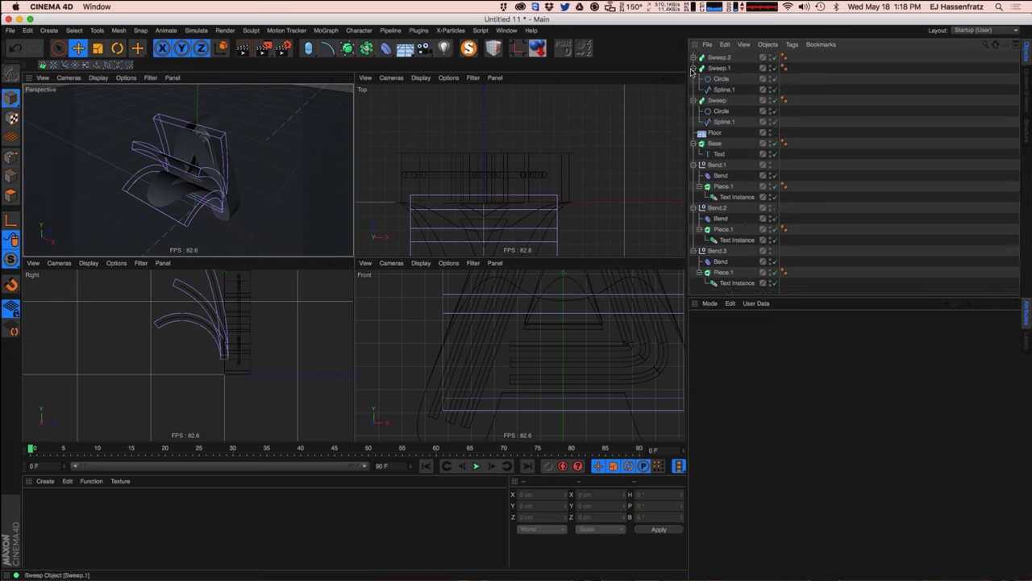
left_click(693, 68)
left_click(693, 79)
Create a new material with a bright blue color of RGB 8, 188, 253 and name it Blue.
left_click(716, 101)
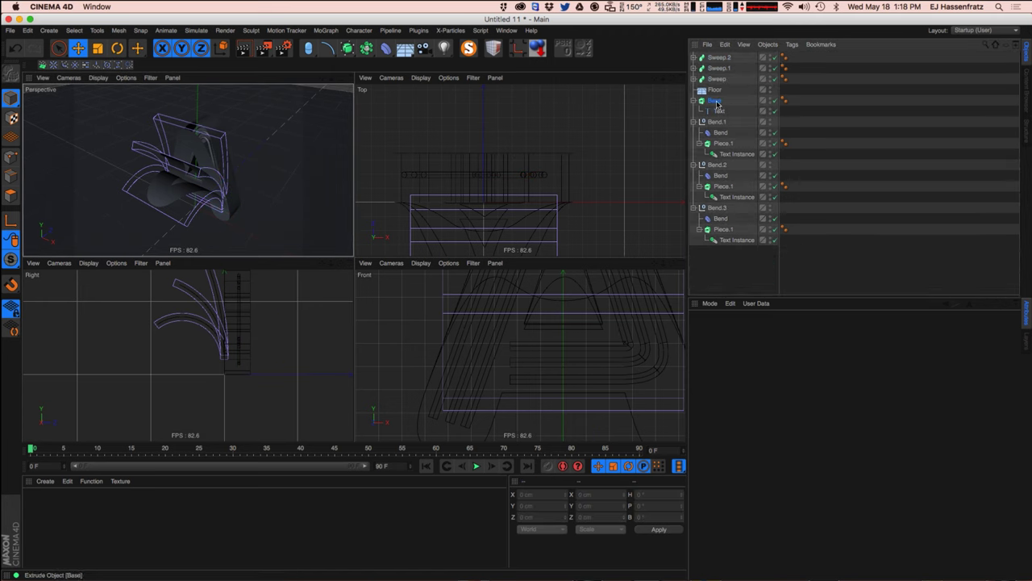
double_click(35, 510)
double_click(36, 509)
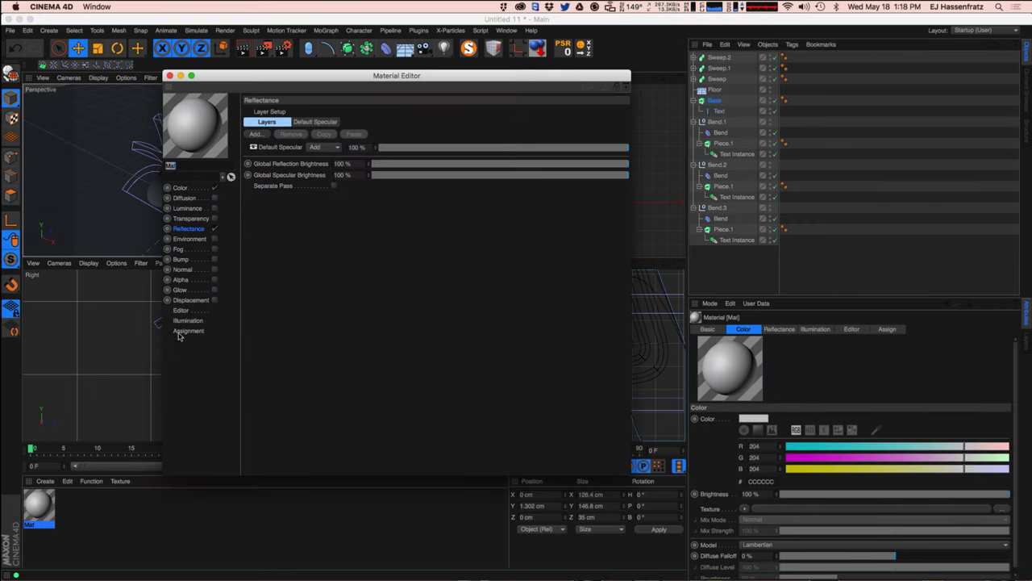
left_click(196, 188)
left_click_drag(276, 76, 400, 100)
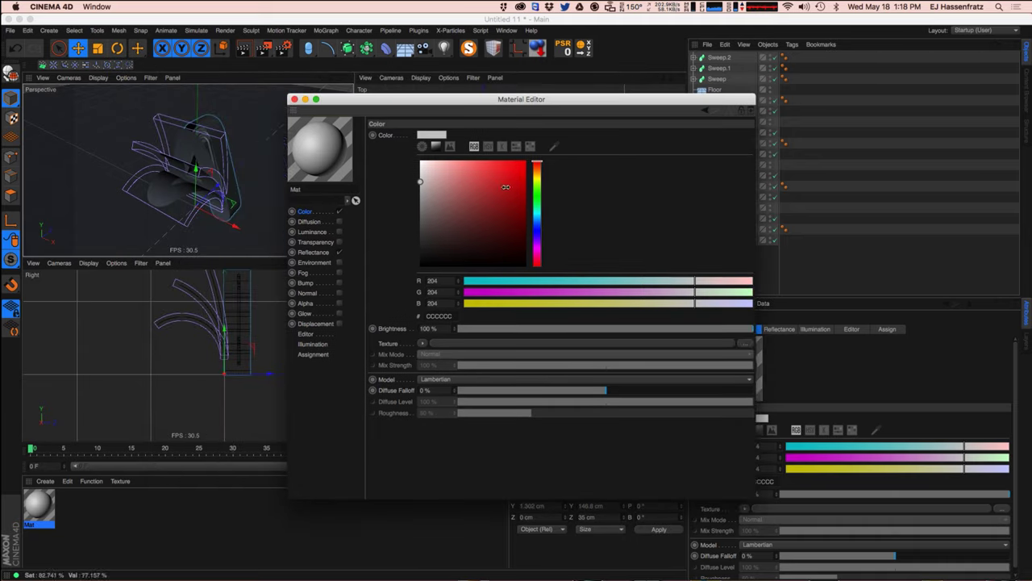
left_click(523, 163)
left_click(537, 220)
left_click_drag(539, 220, 538, 218)
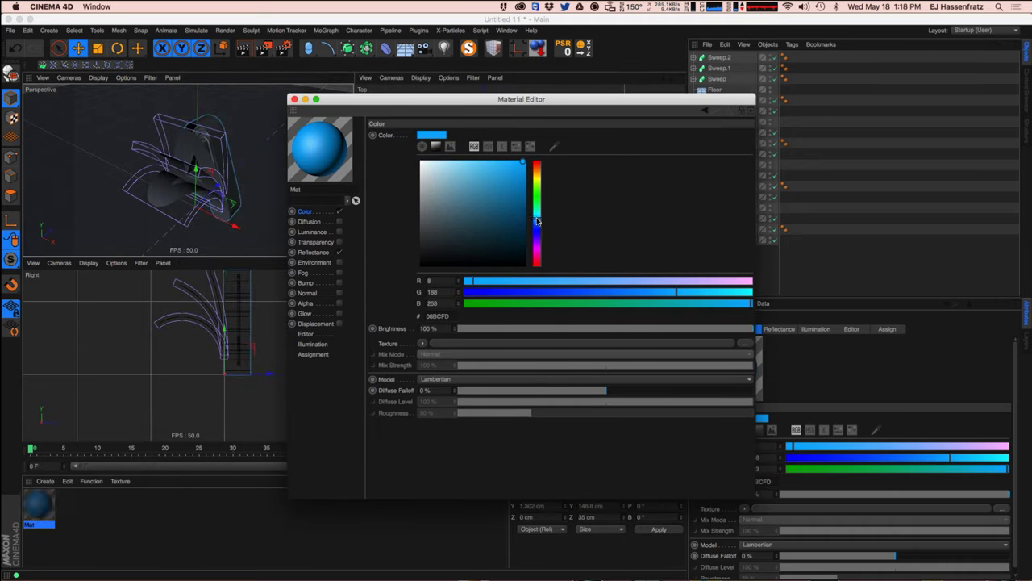
double_click(309, 190)
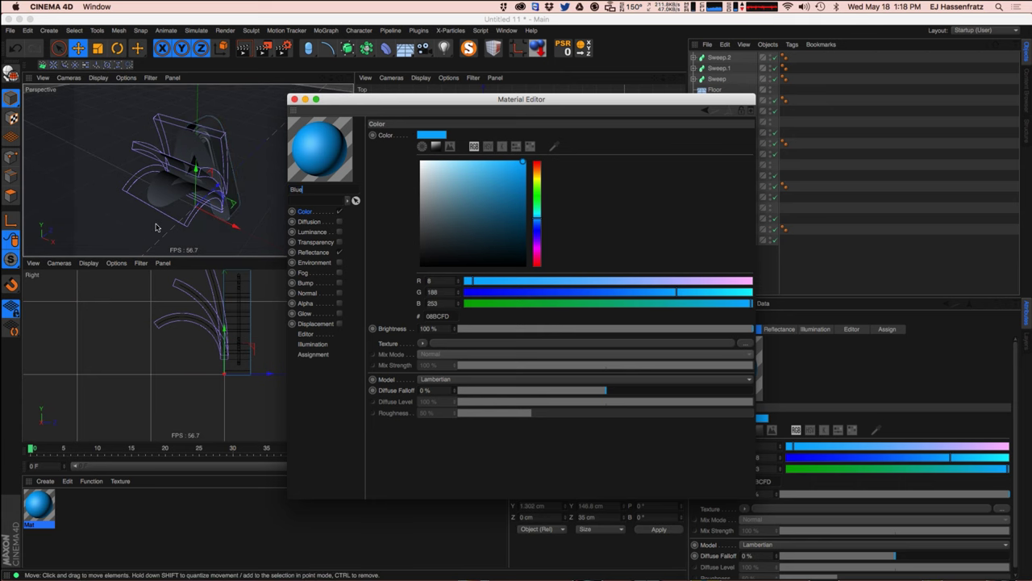
Add a Beckmann reflection layer to the Blue material, with its blend mode set to Add and attenuation set to Additive.
left_click(313, 251)
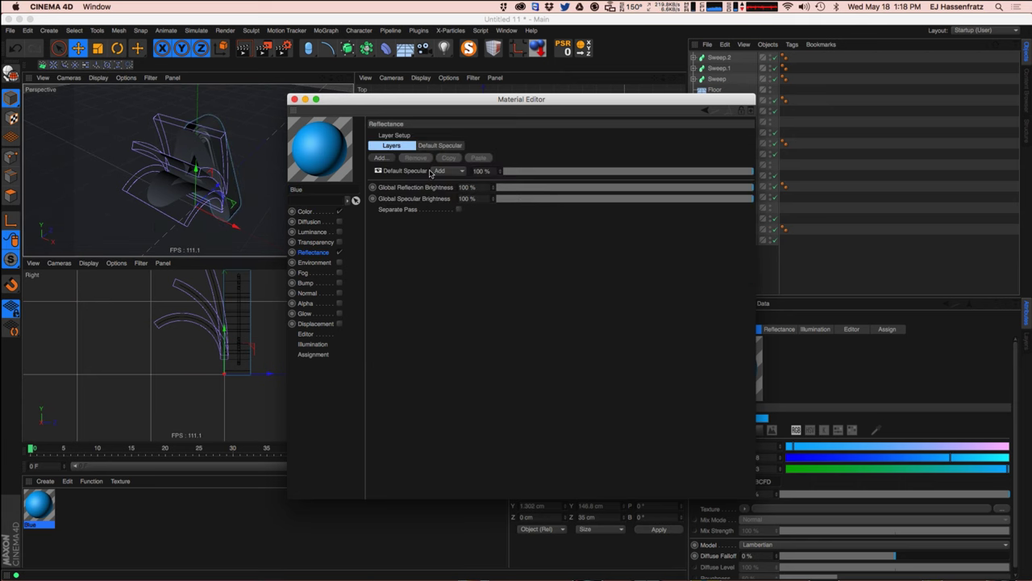
left_click(403, 170)
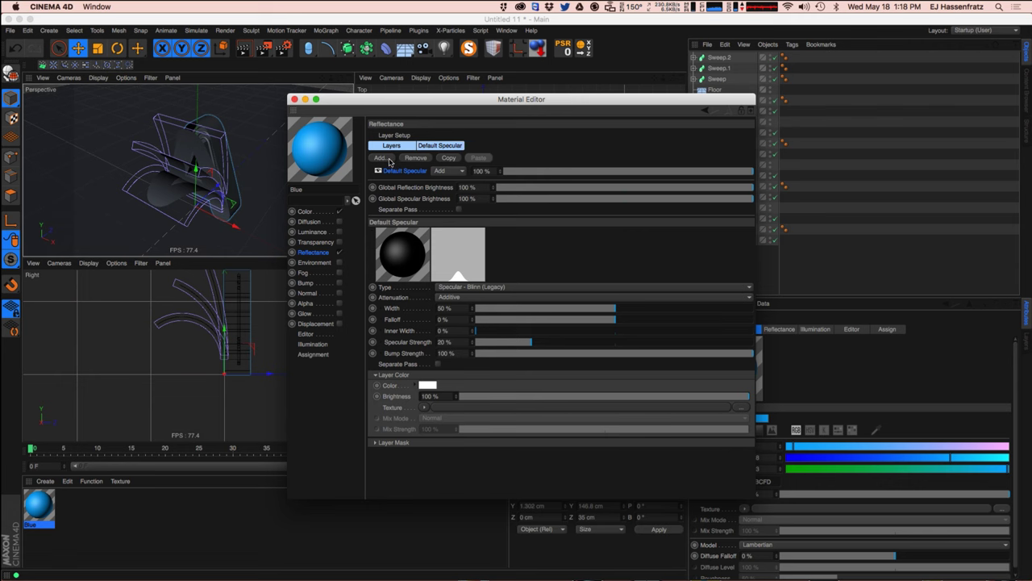
left_click(389, 160)
left_click(439, 163)
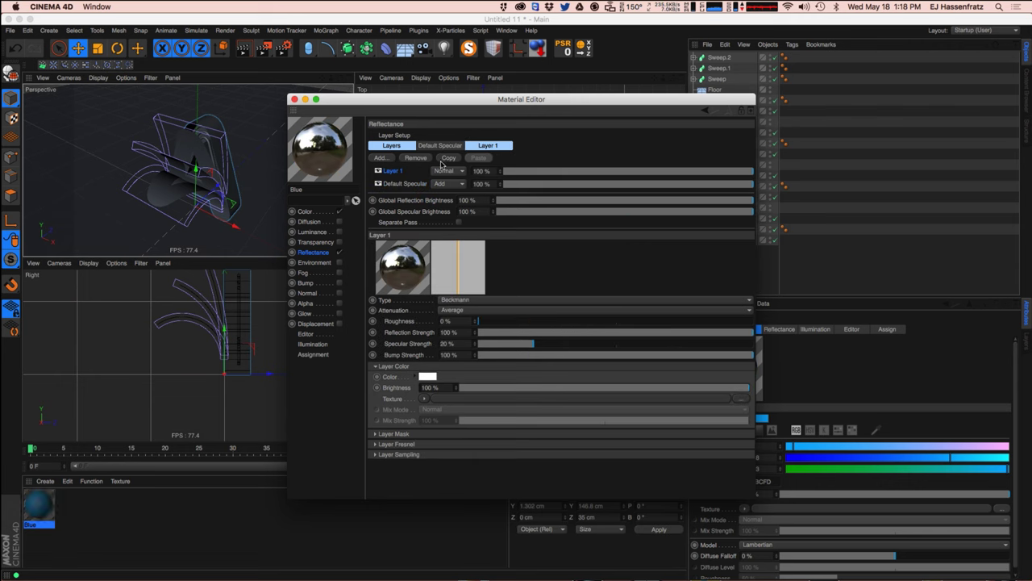
left_click(449, 171)
left_click(450, 196)
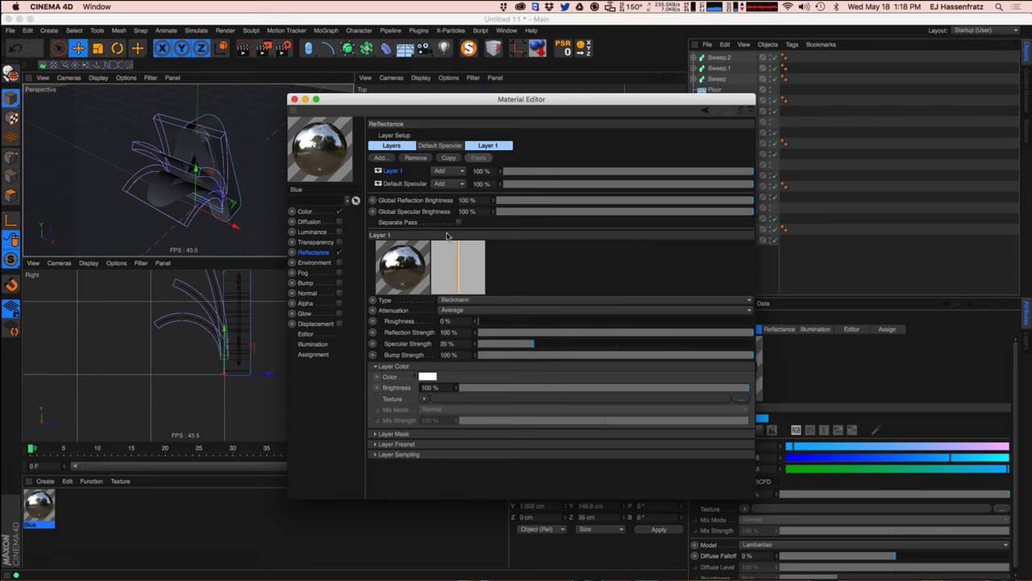
left_click(472, 310)
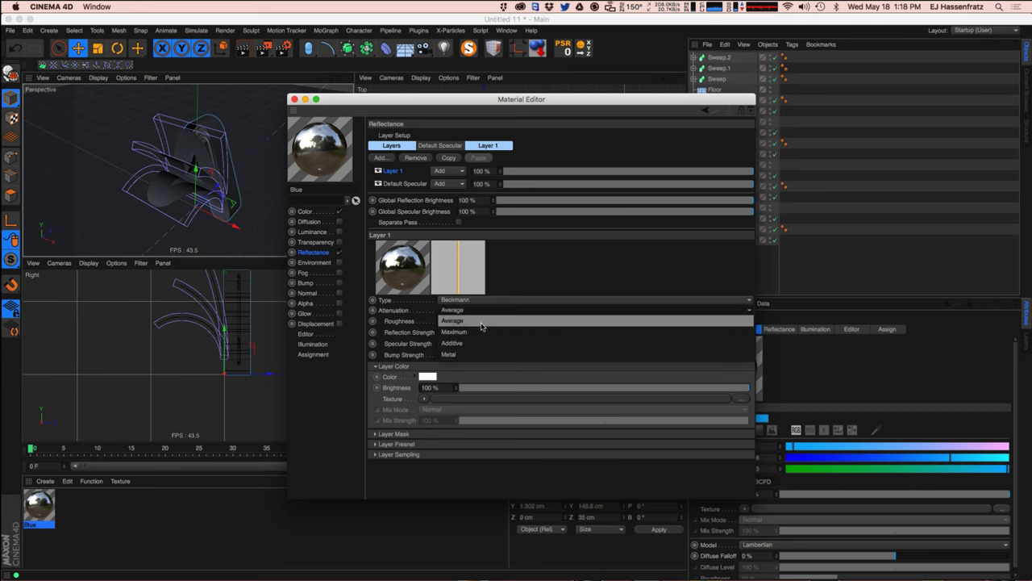
left_click(481, 344)
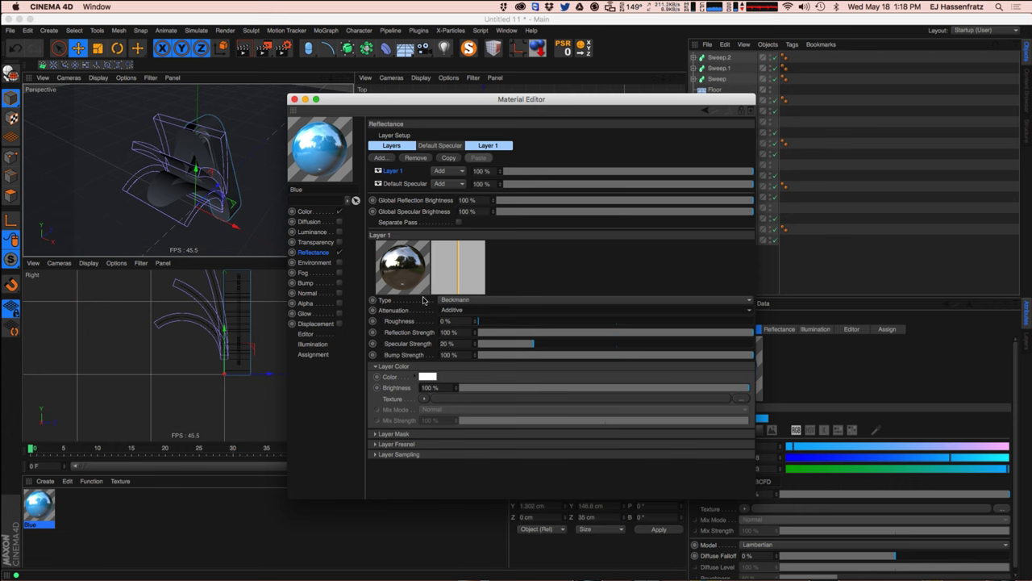
Tint the Beckmann layer's color light cyan and expand its Layer Fresnel settings.
left_click(431, 377)
left_click_drag(491, 368, 468, 368)
left_click(452, 417)
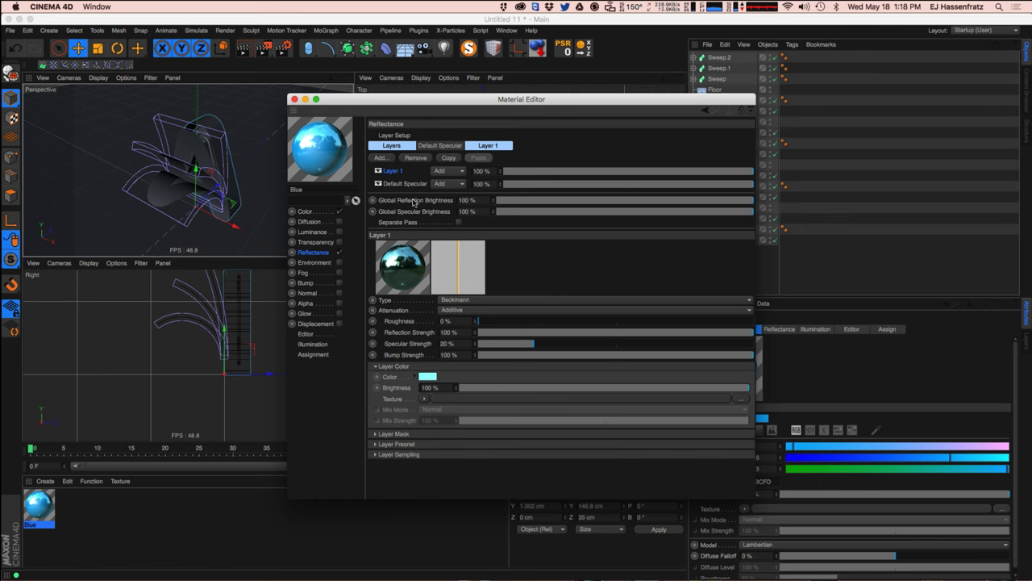
left_click(432, 445)
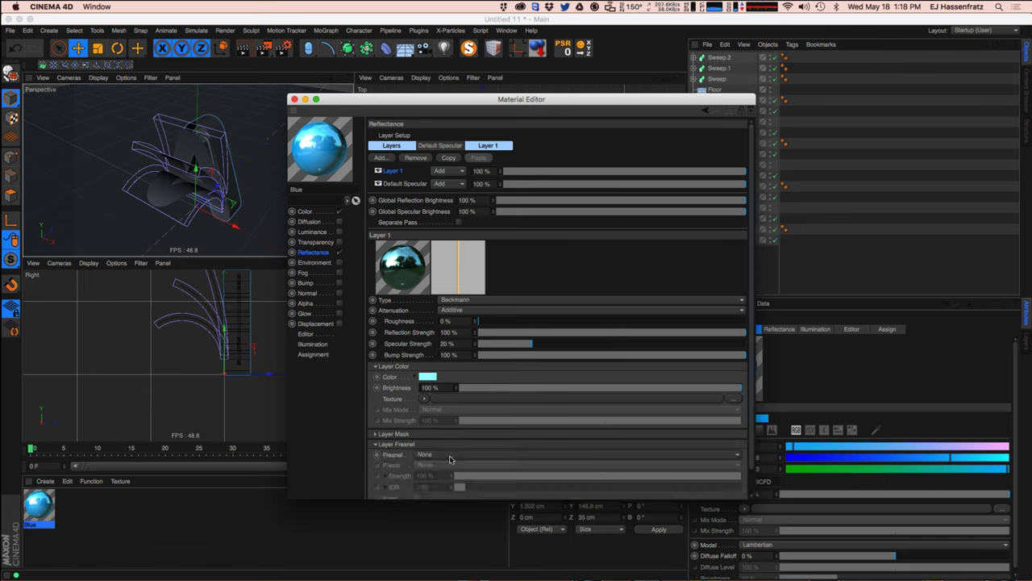
Apply the Blue material to Base and copy its texture tag onto the three bent text pieces, moving the Material Editor out of the way.
left_click(42, 513)
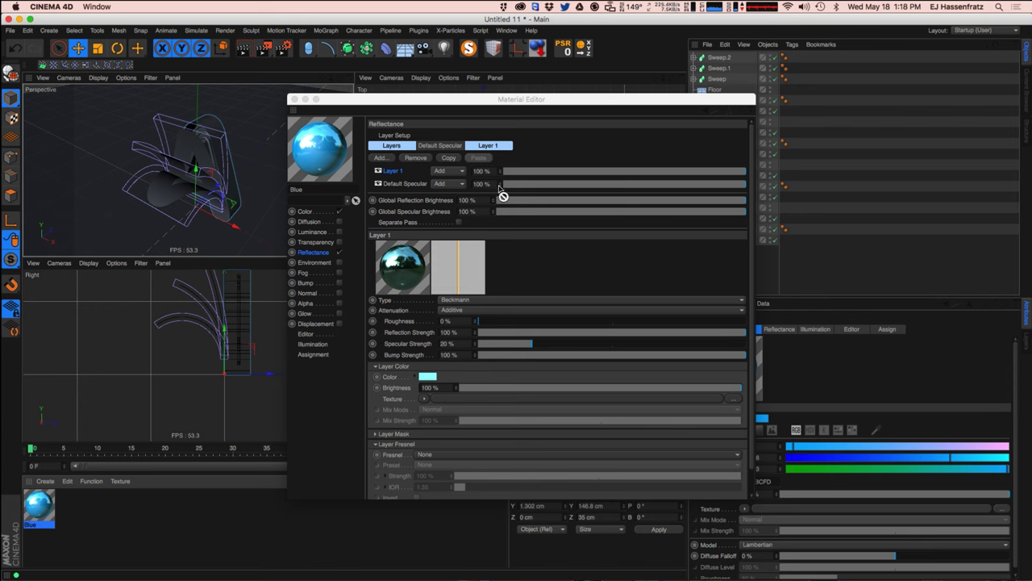
left_click_drag(341, 105, 306, 388)
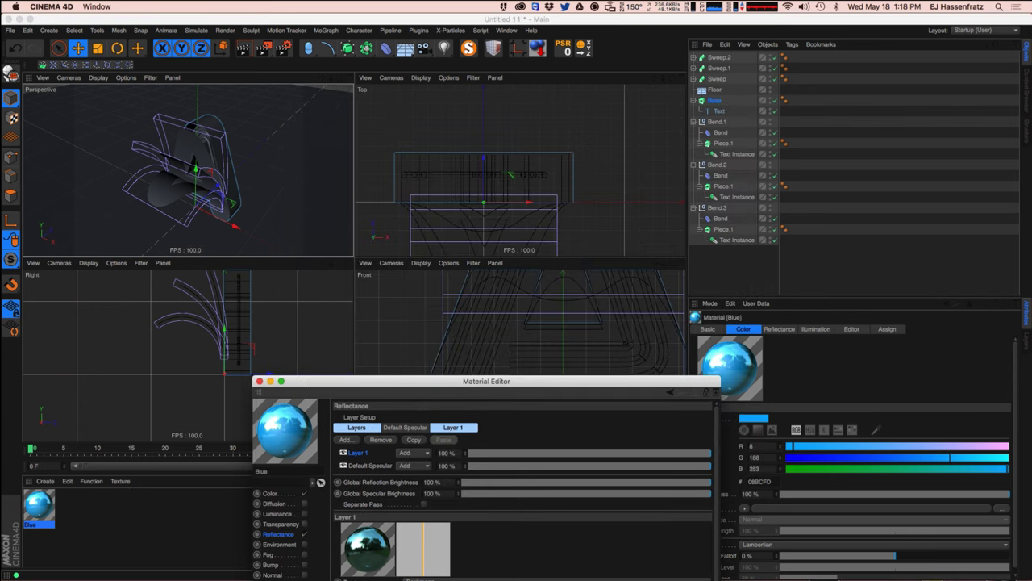
left_click_drag(44, 508, 714, 100)
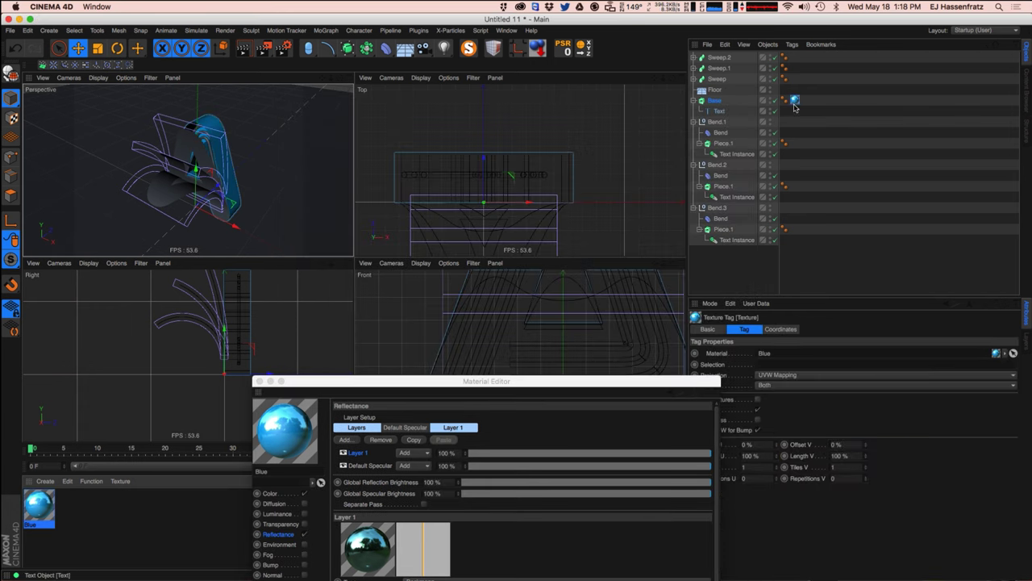
left_click_drag(756, 135, 729, 233, "ctrl")
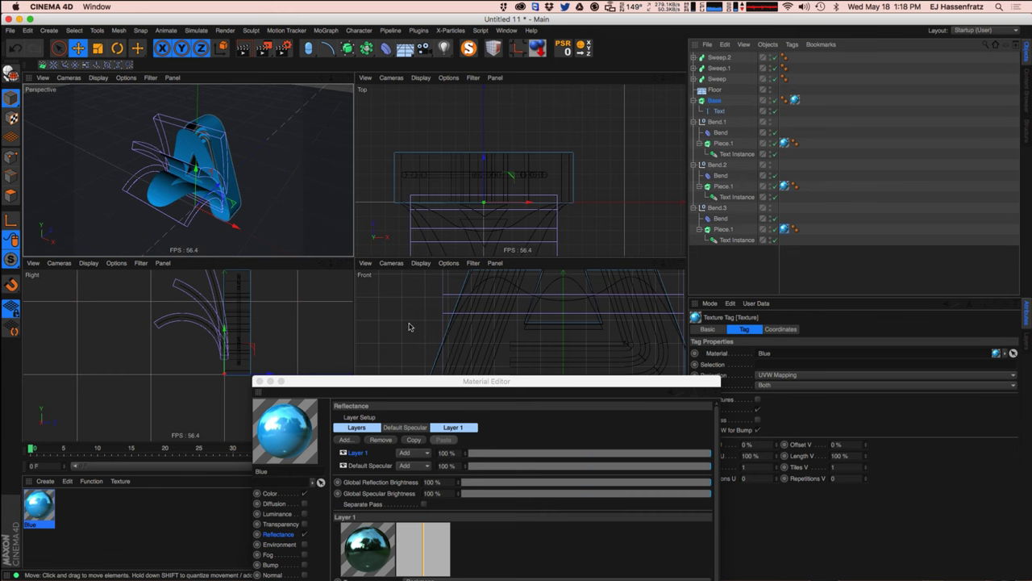
left_click_drag(416, 382, 537, 191)
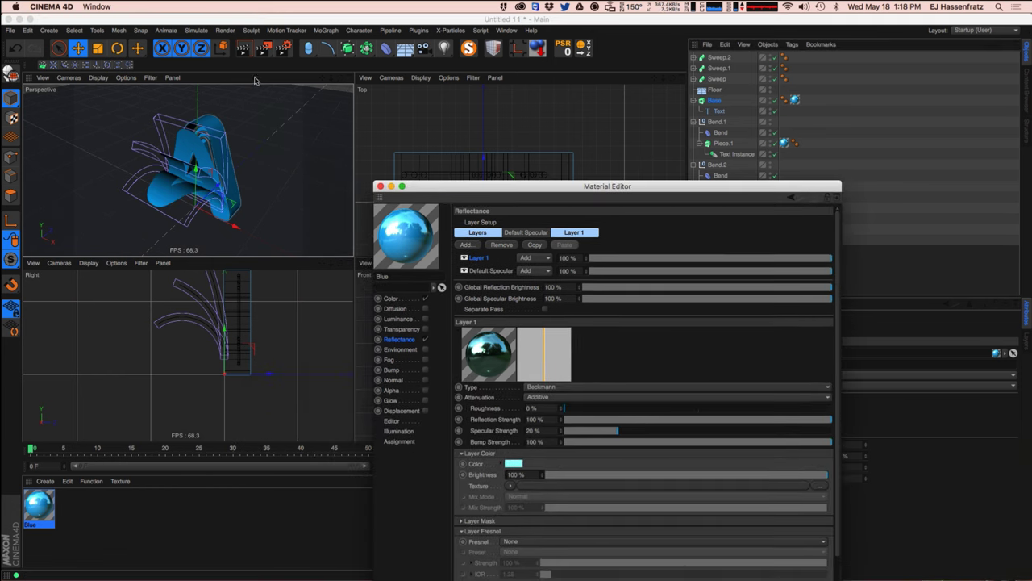
Show an interactive render region in the perspective view and stretch it to frame the whole letter A.
left_click(242, 129)
left_click_drag(105, 127, 69, 84)
left_click_drag(264, 211, 302, 257)
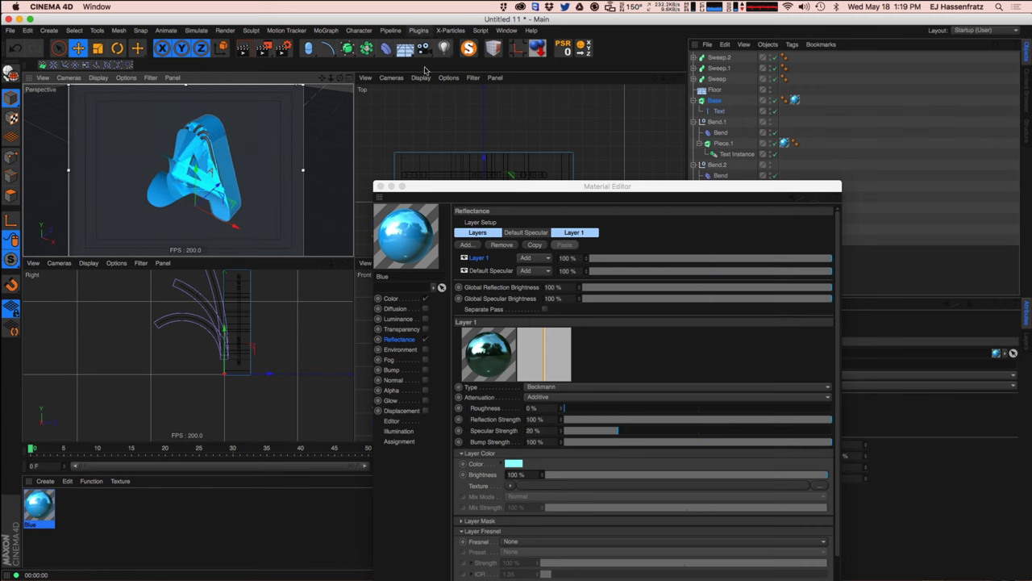
Set the Blue reflection layer's Fresnel to Dielectric with the Plexiglas preset.
left_click_drag(427, 184, 364, 111)
left_click(474, 470)
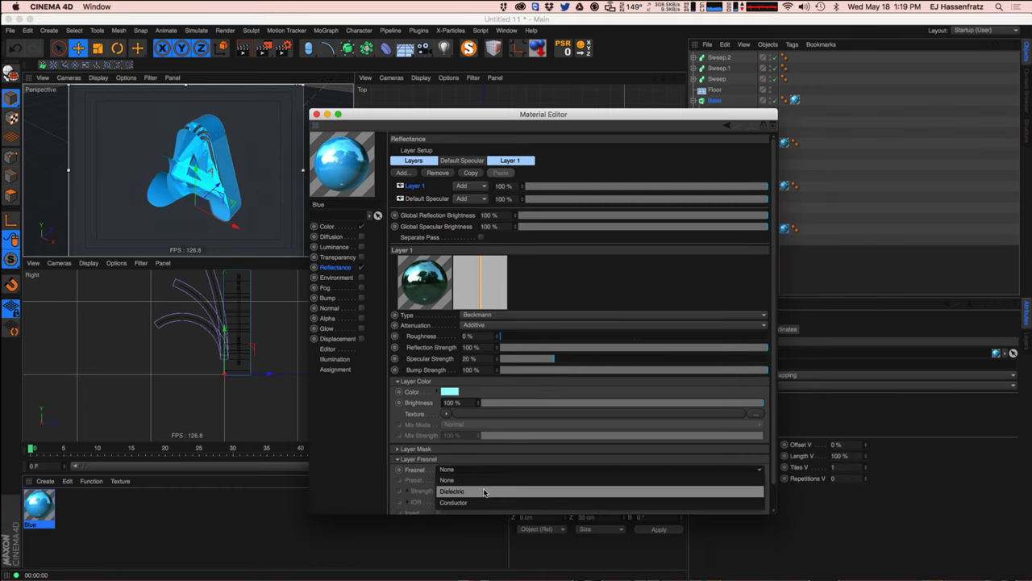
left_click(484, 485)
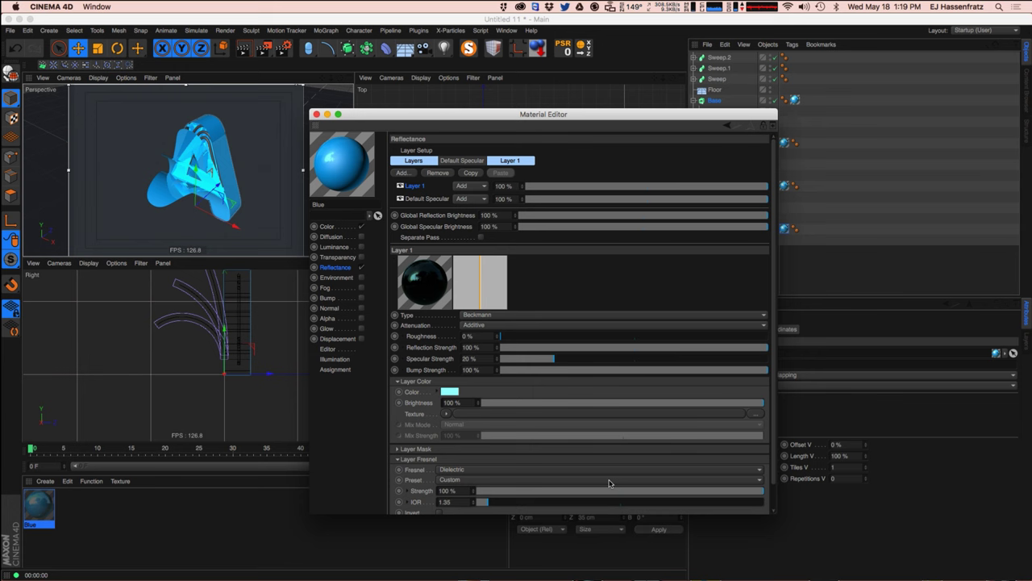
left_click(473, 482)
left_click(453, 412)
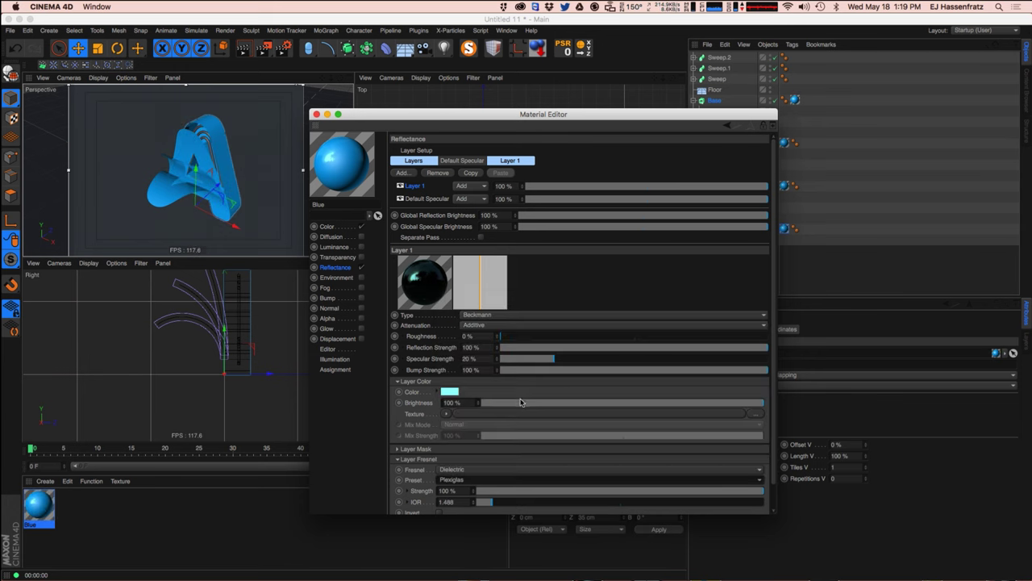
Enlarge the Material Editor, then set the reflection layer's specular strength to 0% and its Fresnel strength to 95%.
left_click_drag(780, 515, 801, 539)
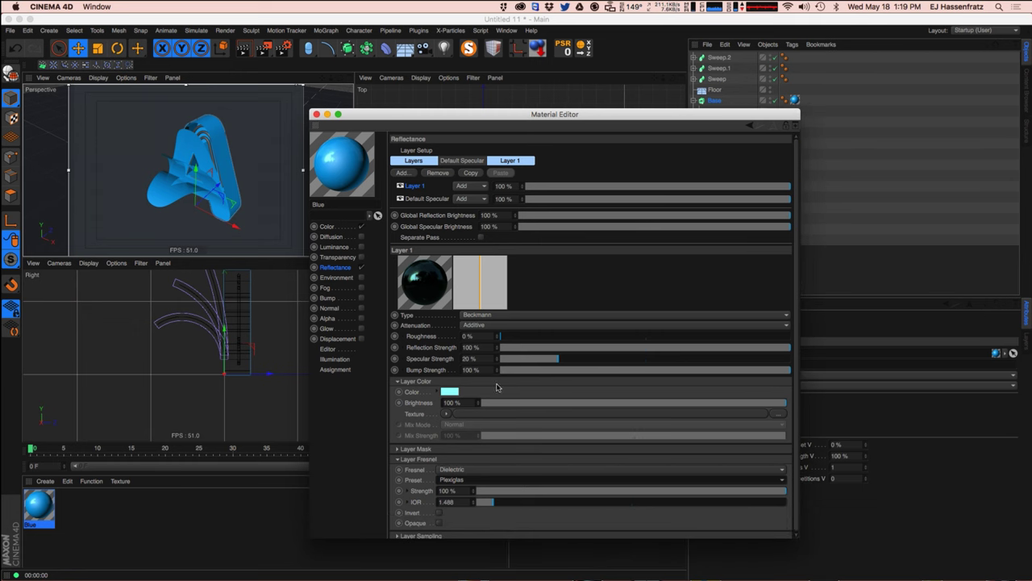
left_click_drag(552, 359, 499, 359)
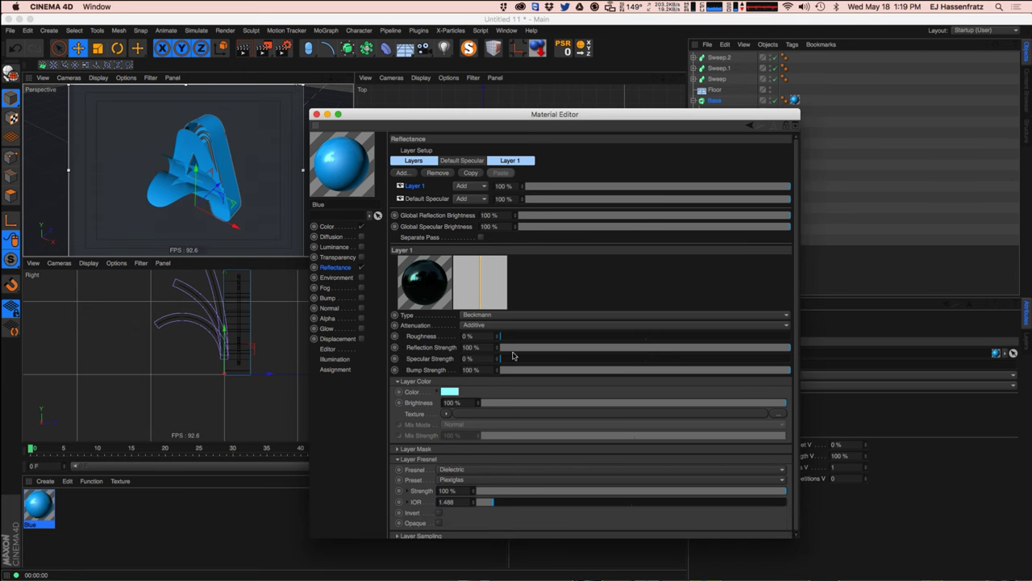
left_click_drag(782, 495, 775, 493)
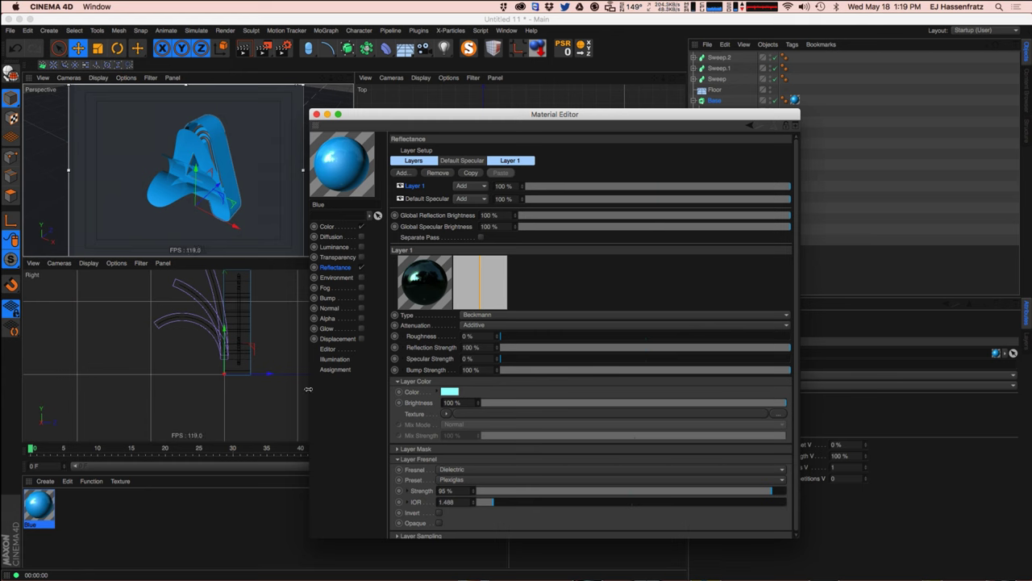
Set the Blue material's Default Specular strength to 71%, tint its color light cyan (208, 255, 255) and close the Material Editor.
left_click(462, 159)
left_click_drag(614, 371, 711, 370)
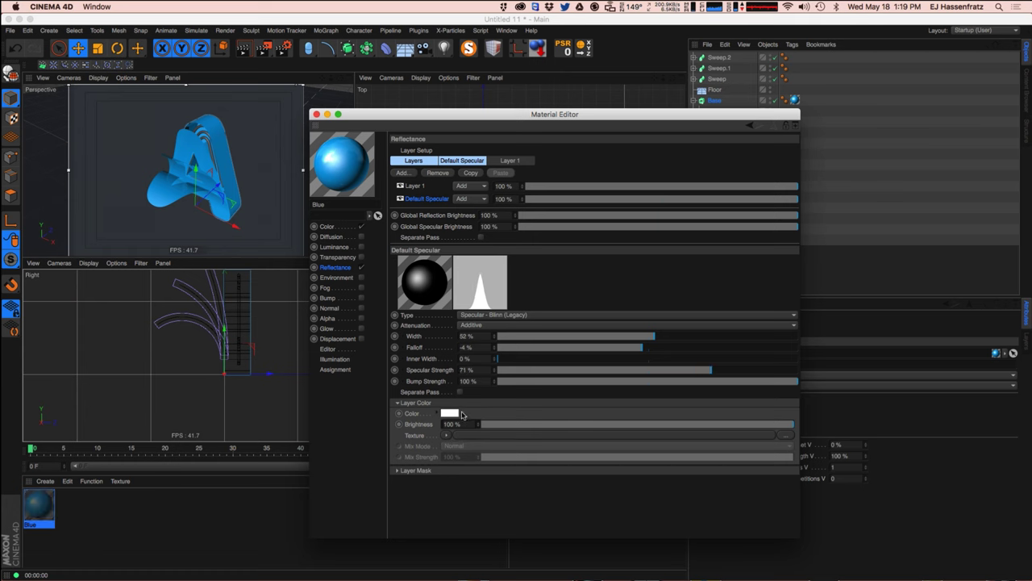
left_click(438, 413)
left_click_drag(742, 441, 730, 441)
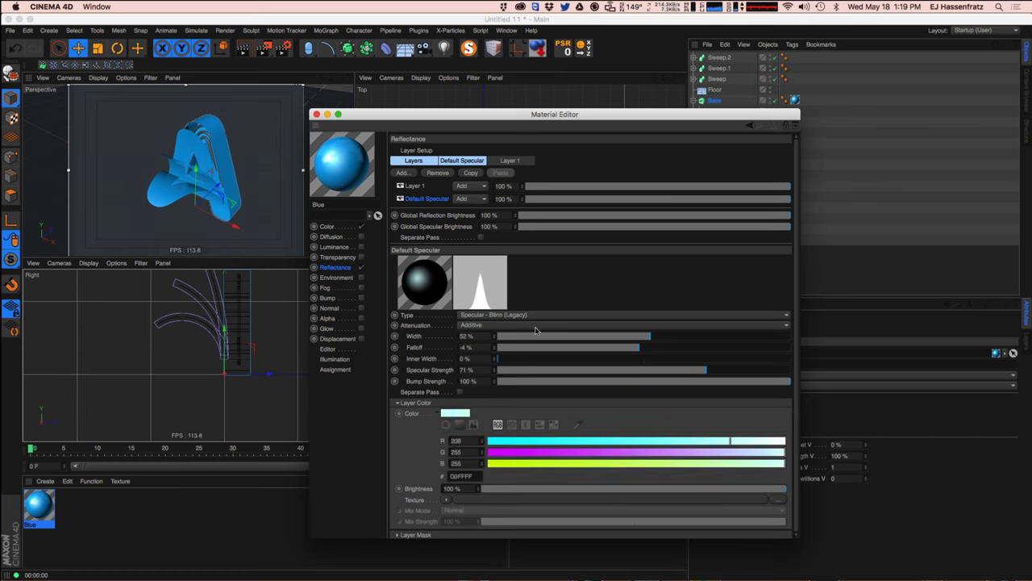
left_click(316, 114)
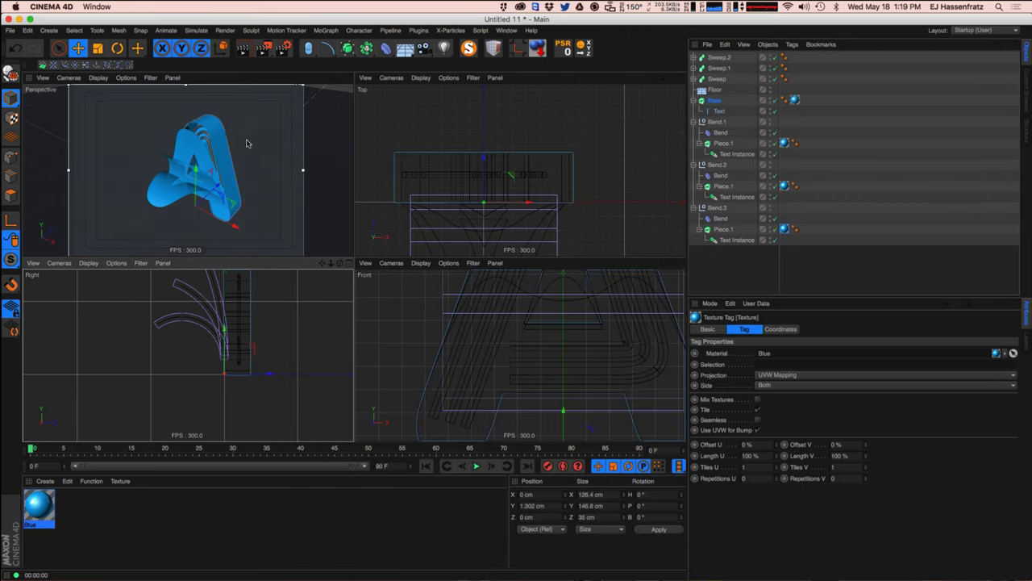
Add an HDRI Studio rig to the scene and turn off its seamless floor and background.
left_click(880, 184)
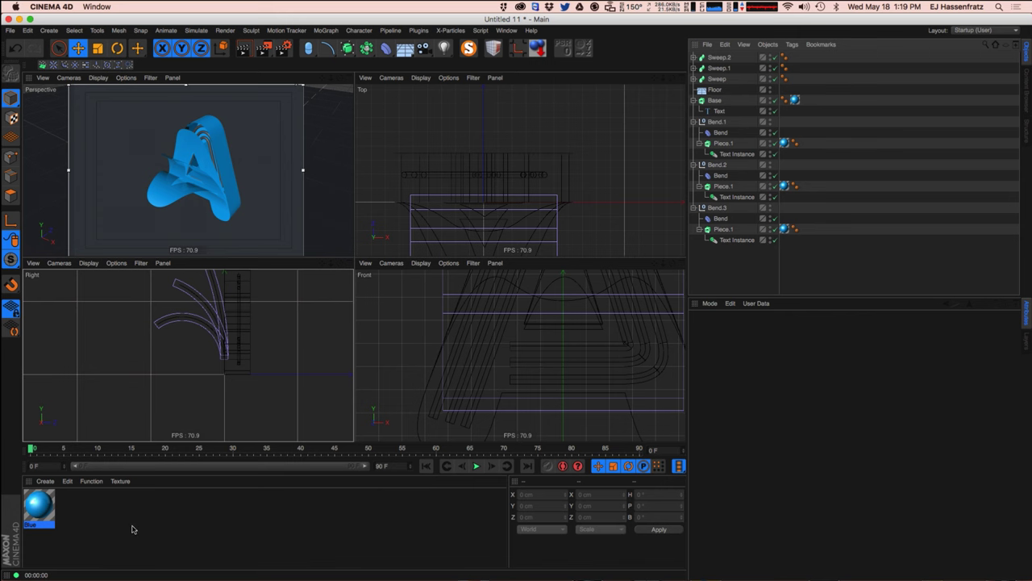
left_click(450, 30)
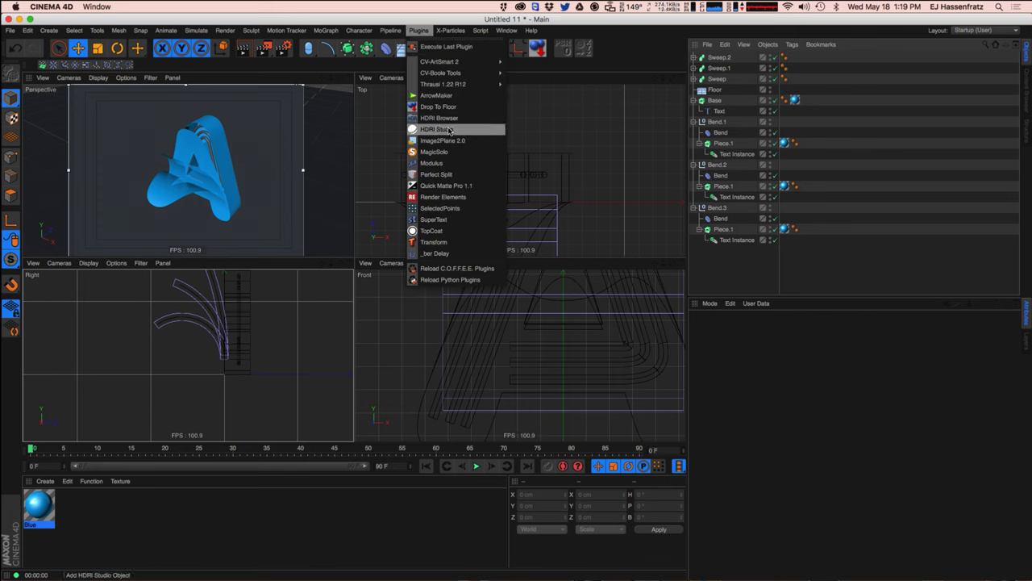
left_click(448, 131)
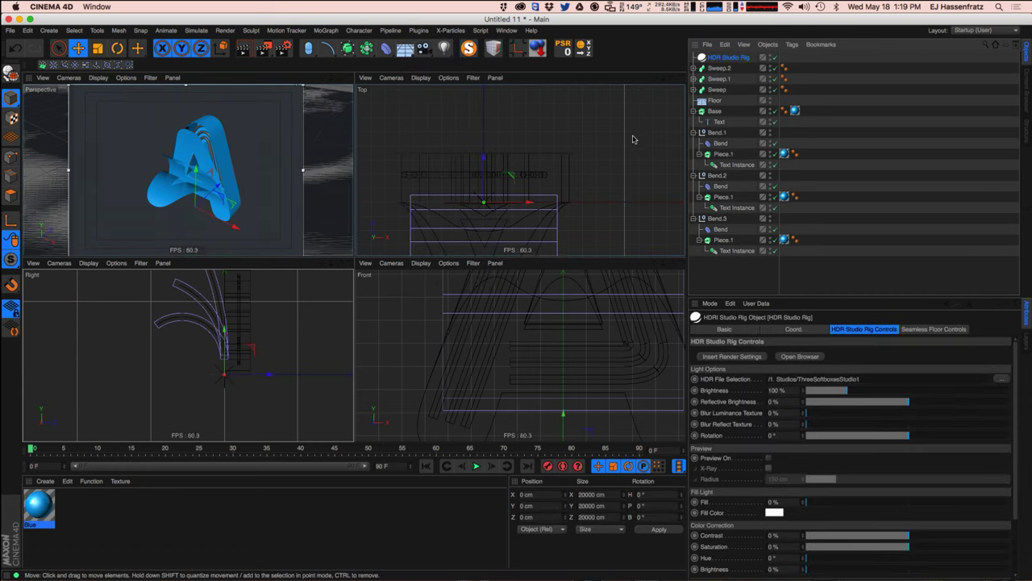
left_click(934, 330)
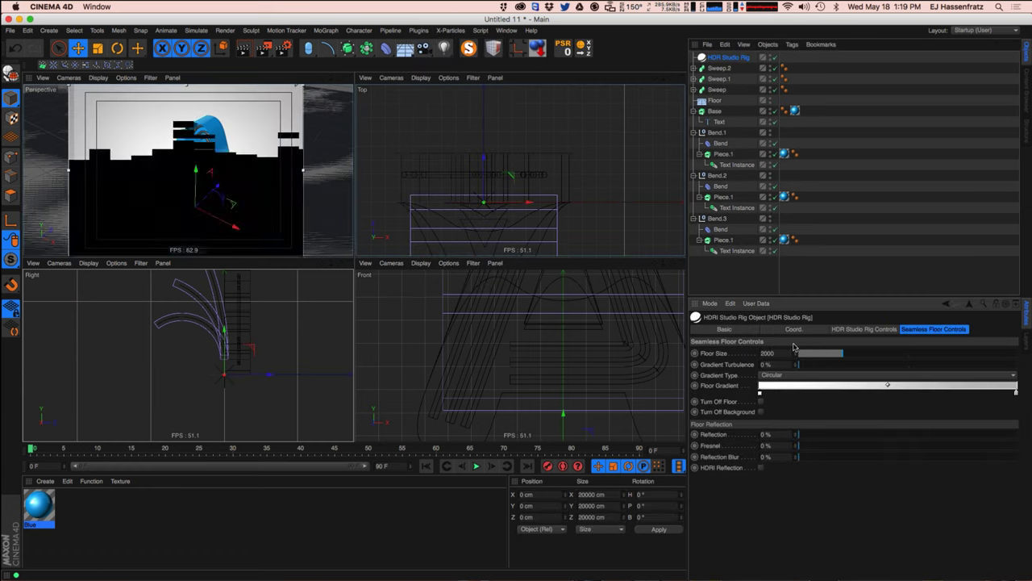
left_click(761, 402)
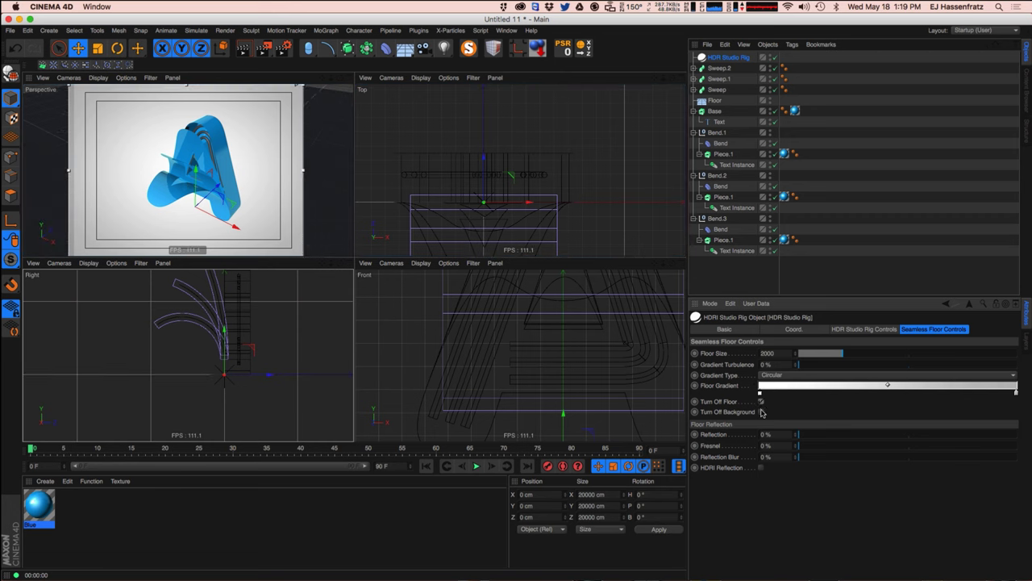
left_click(761, 412)
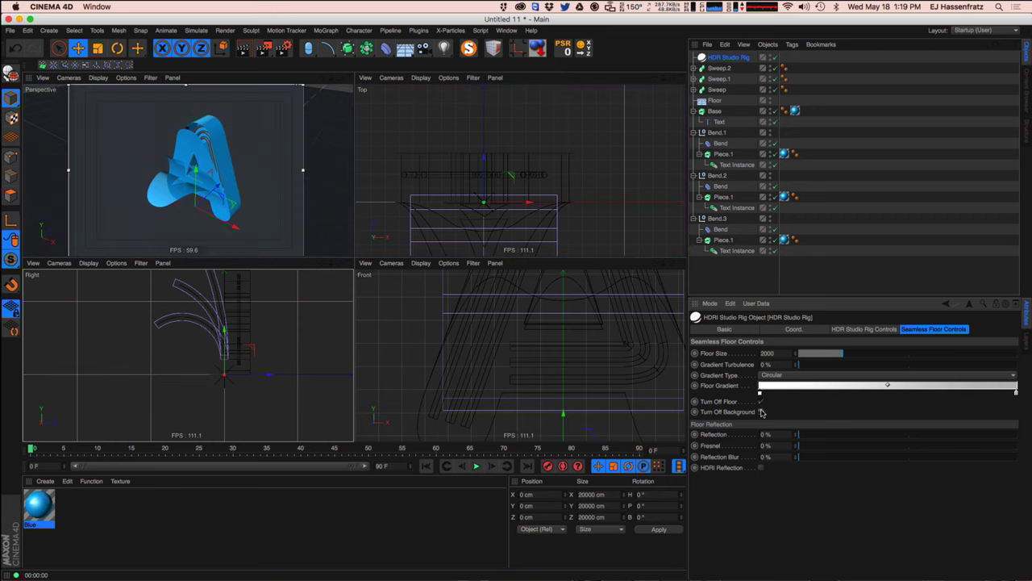
Load the MichiganRollerRink HDRI from GSG Collection 3 - Fall 2015 into the HDR Studio Rig and close the browser.
left_click(863, 330)
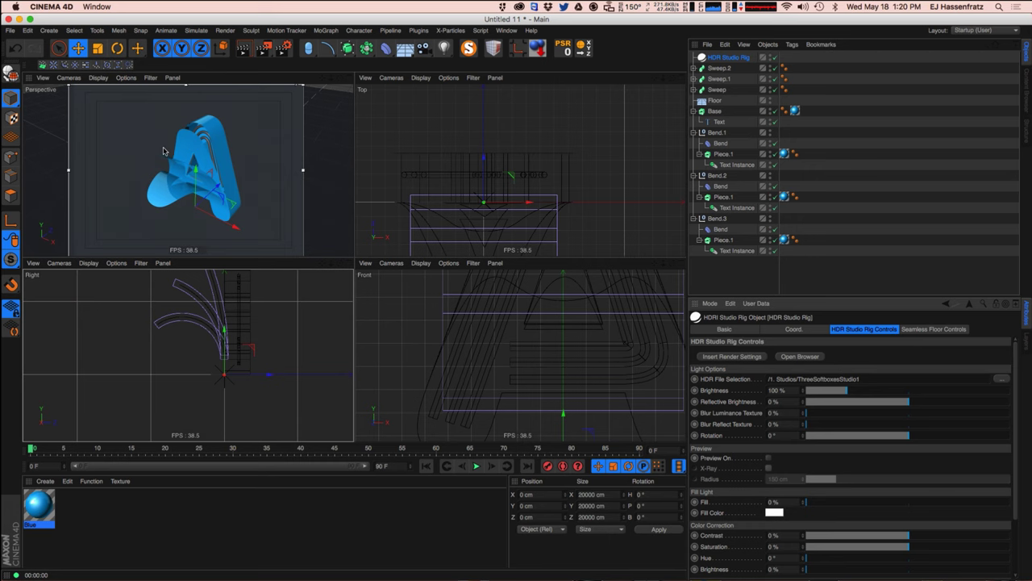
left_click(809, 358)
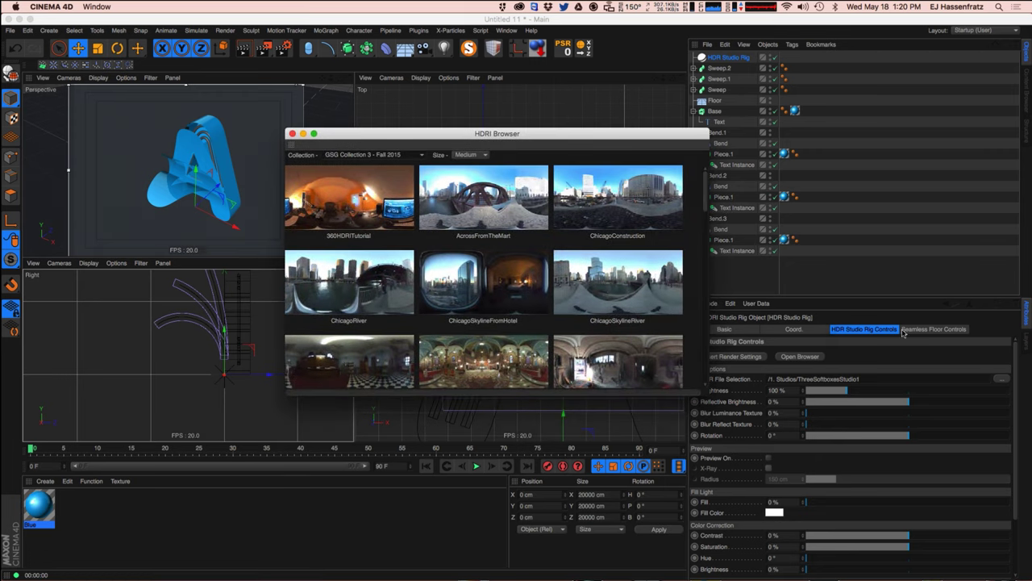
left_click_drag(702, 393, 750, 532)
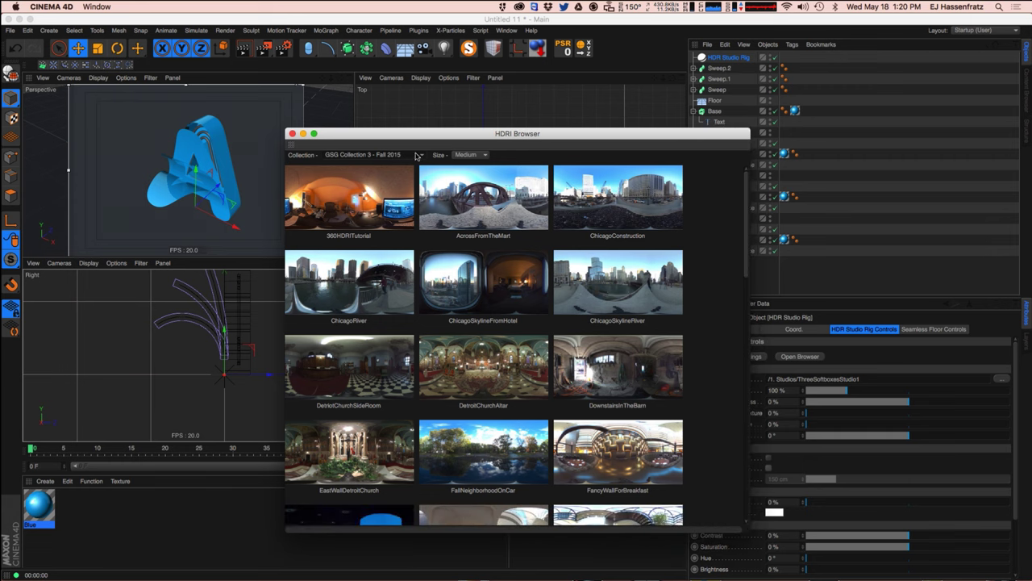
left_click_drag(499, 135, 519, 116)
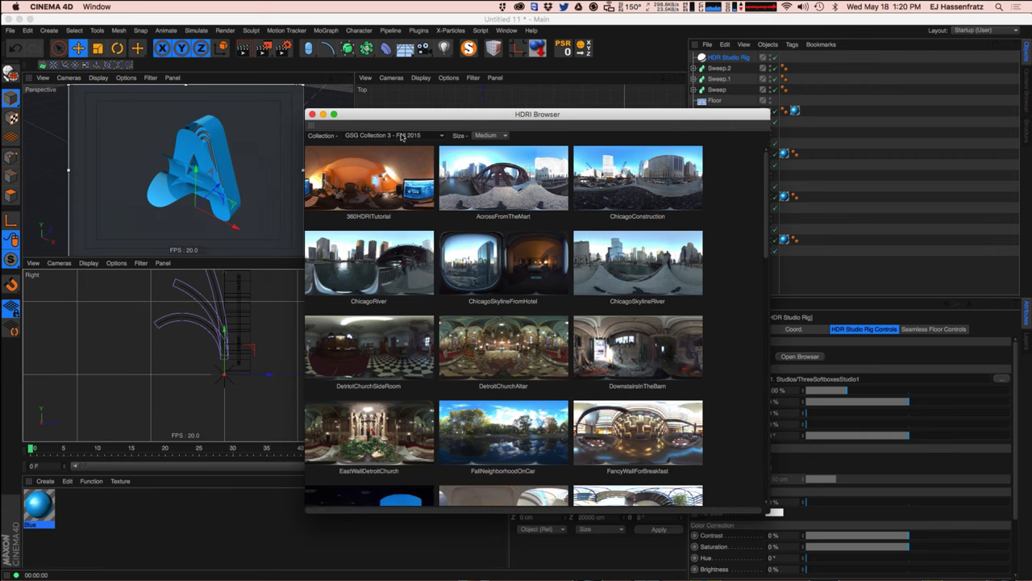
left_click(386, 135)
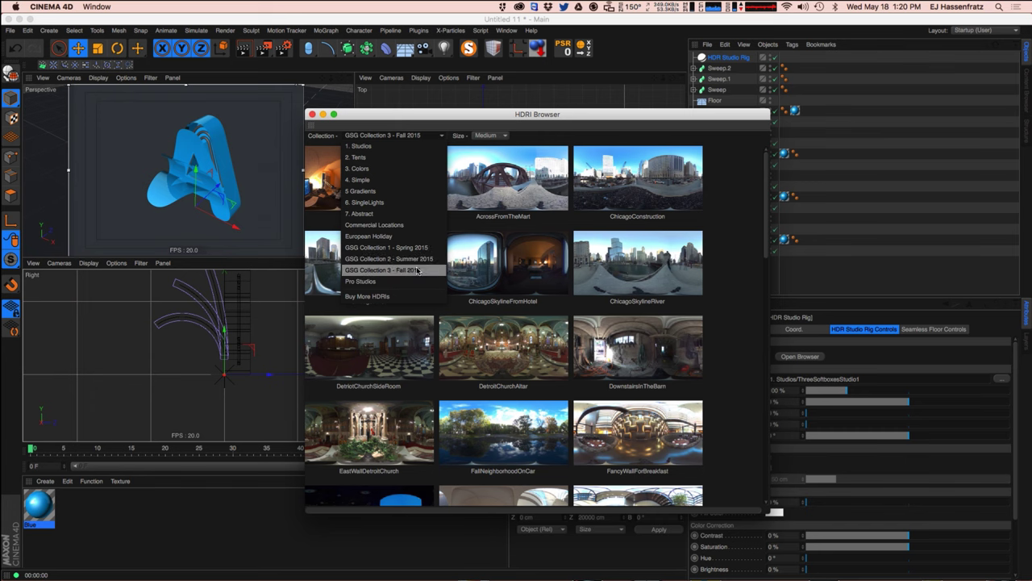
left_click(418, 270)
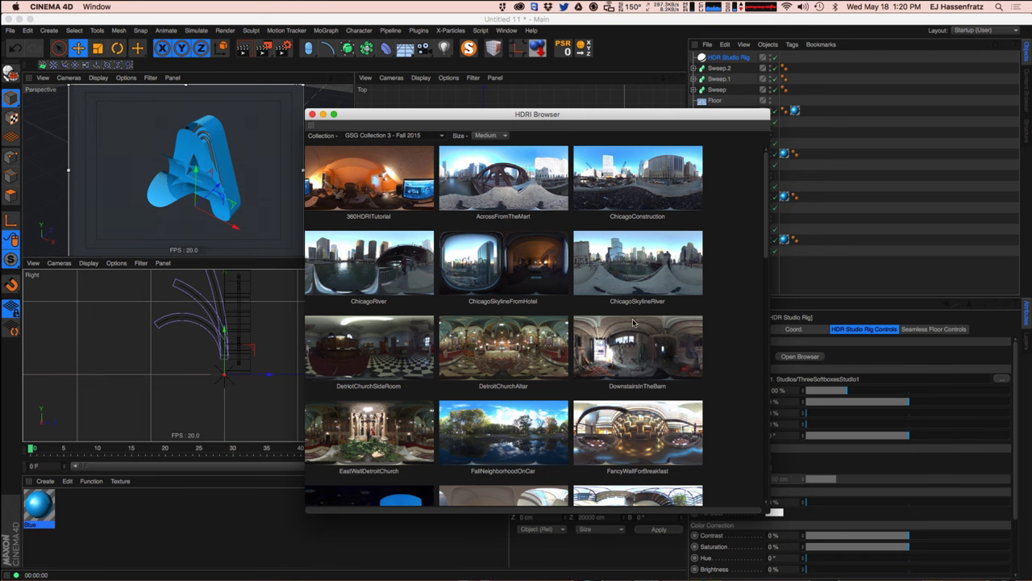
left_click_drag(763, 256, 775, 349)
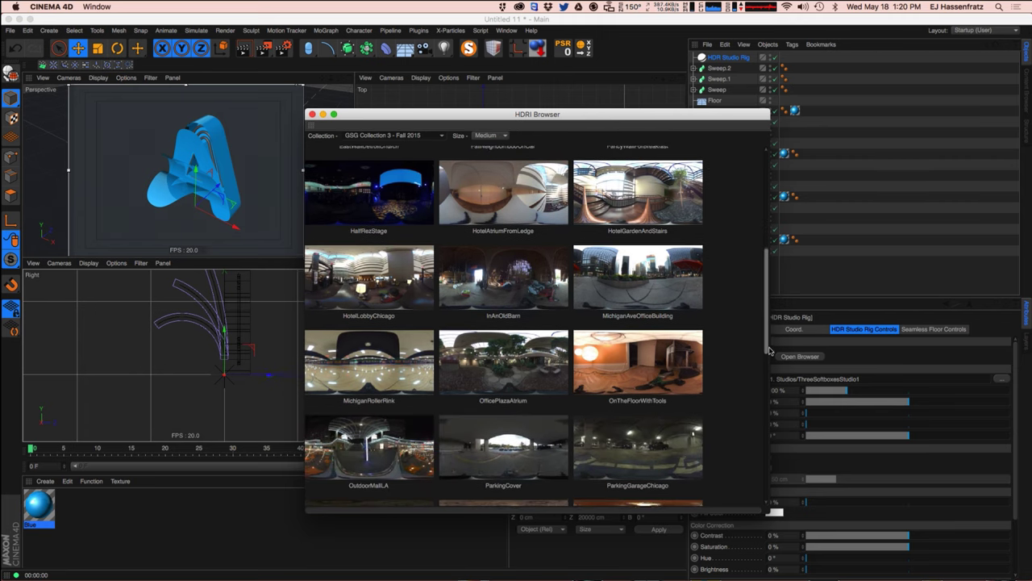
left_click(393, 374)
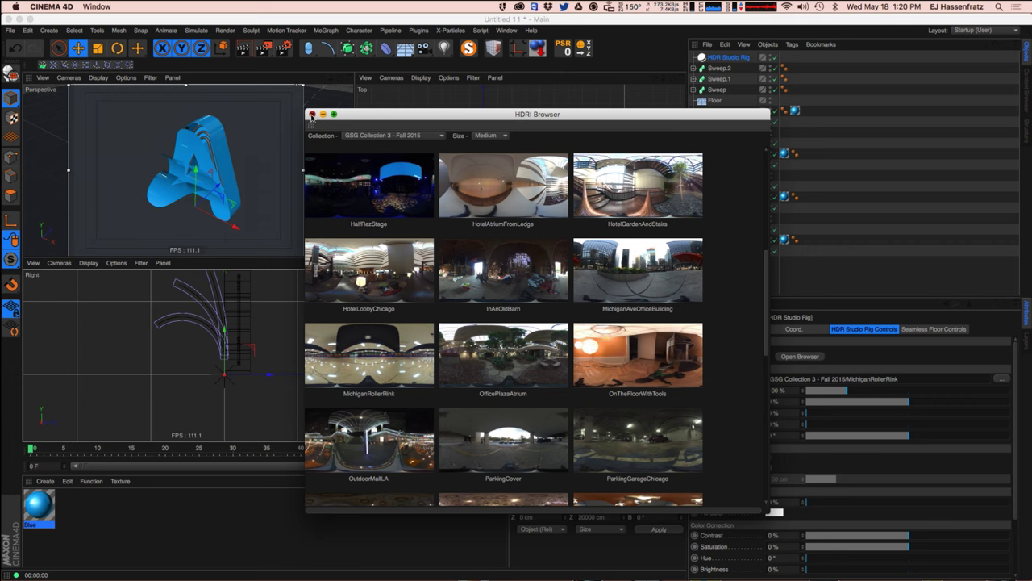
left_click(312, 115)
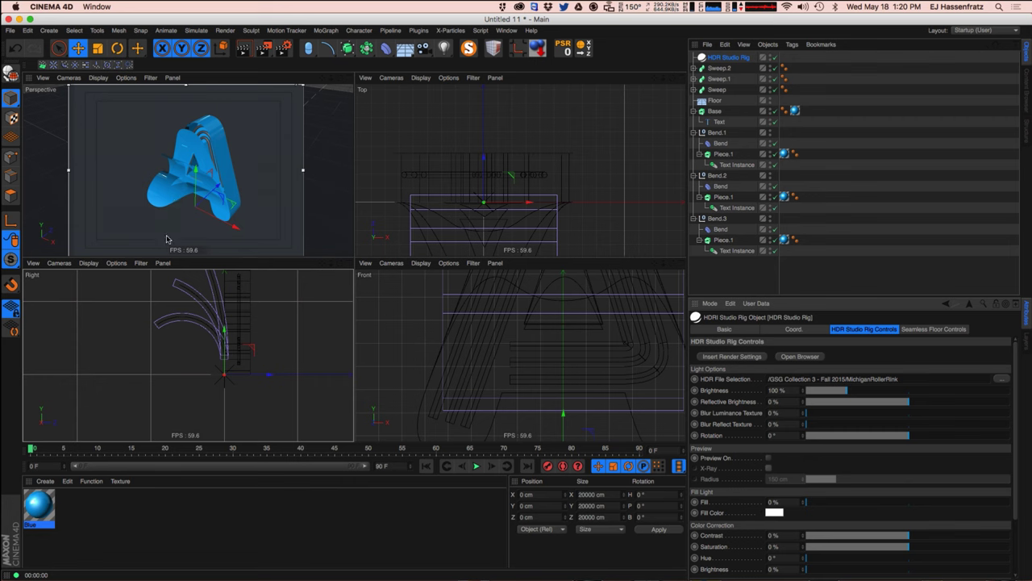
Create a new material, name it Wood and show its Color channel in the Material Editor.
double_click(107, 529)
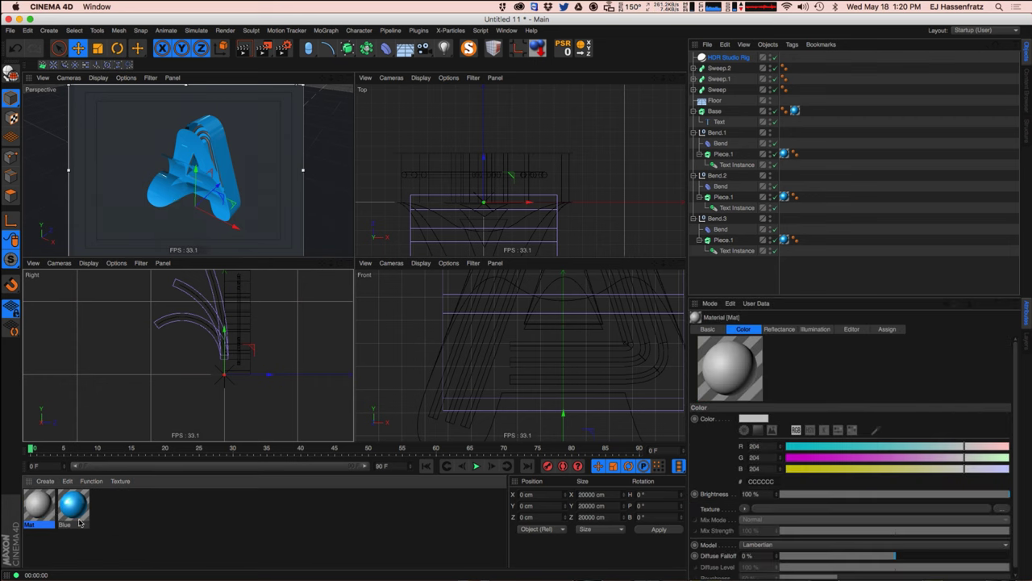
double_click(39, 507)
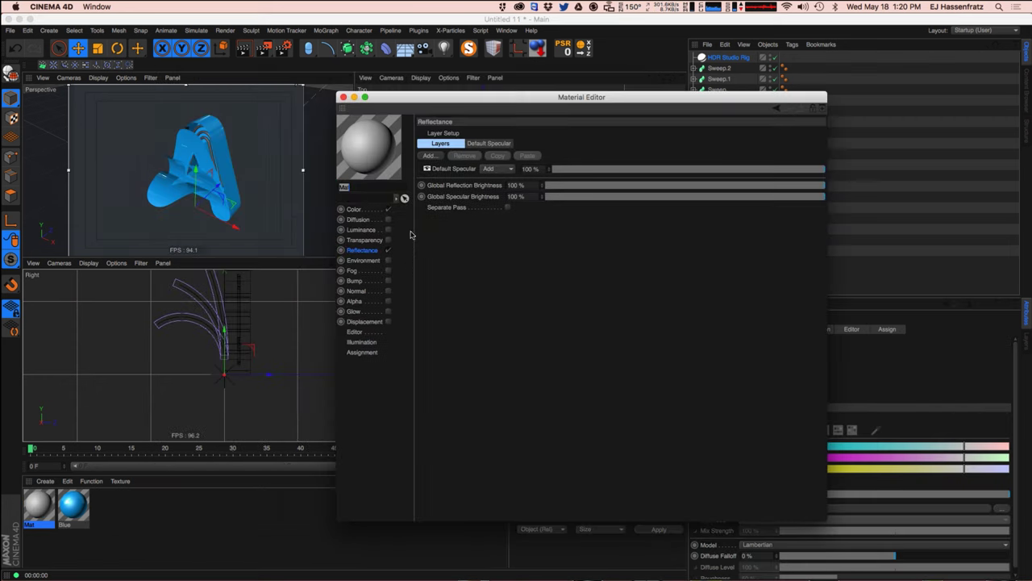
left_click(382, 212)
double_click(373, 186)
type("Wood")
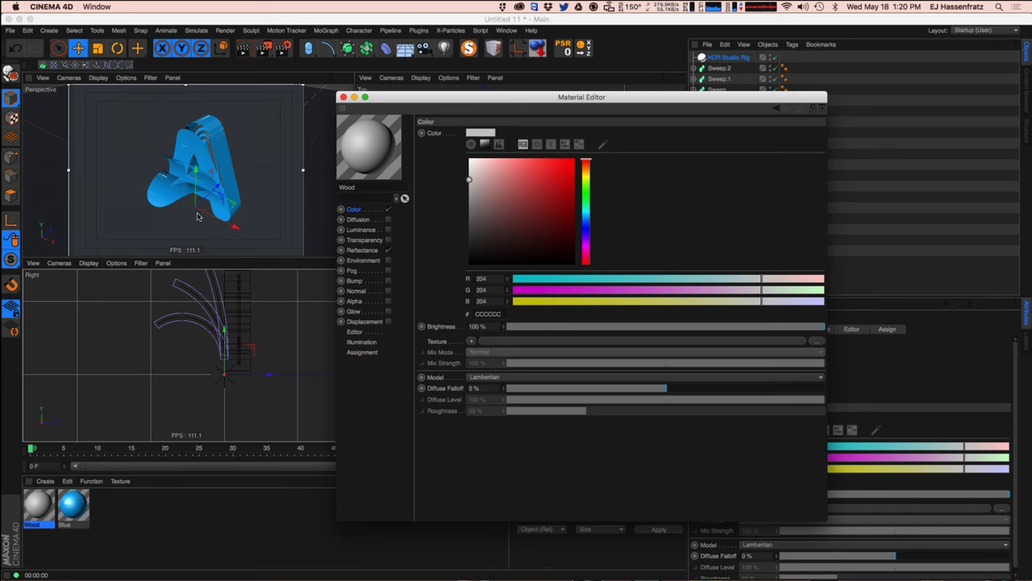
left_click(197, 216)
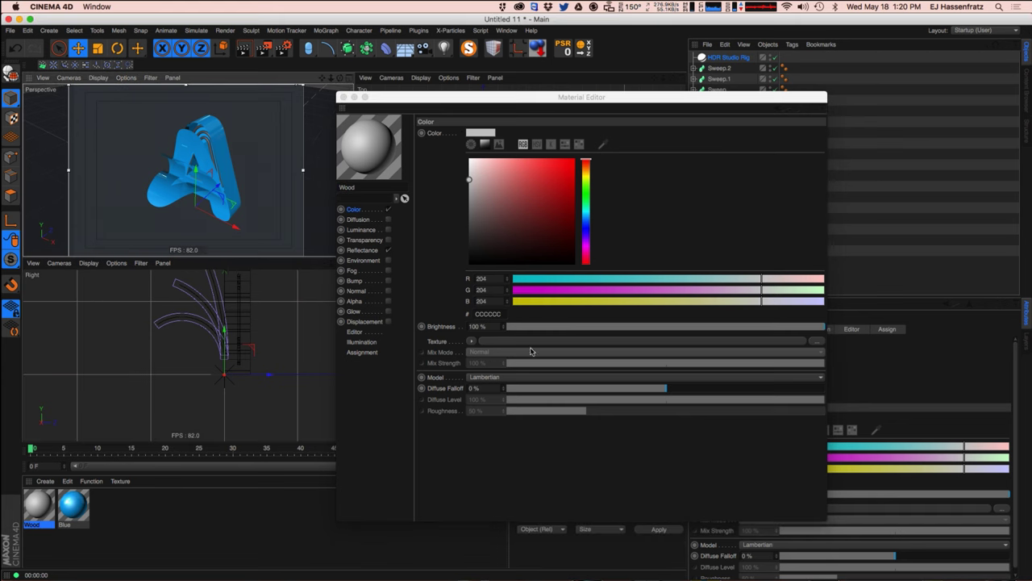
Load a Layer shader as the Wood material's color texture and open its shader properties.
left_click(474, 342)
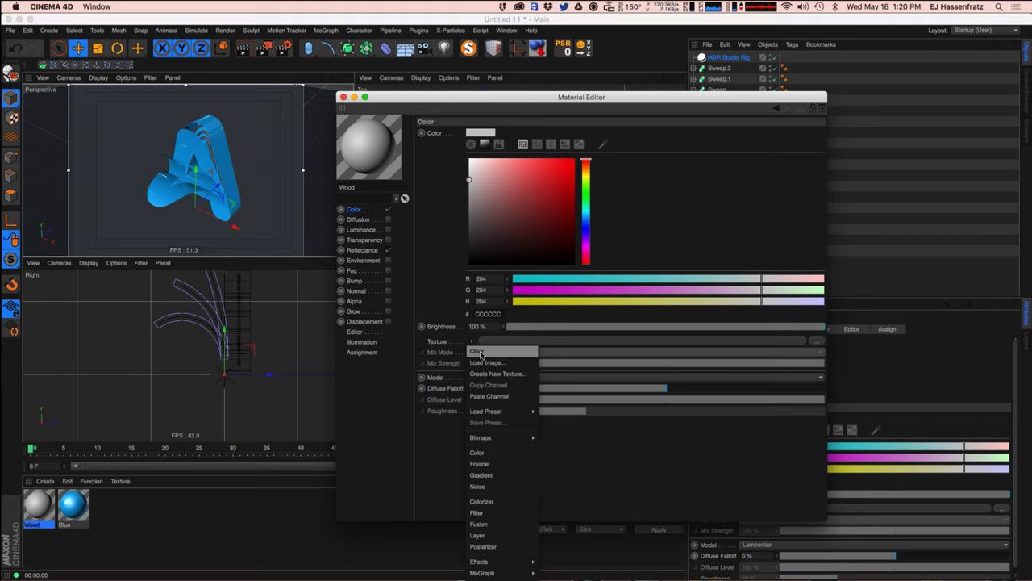
left_click(500, 546)
left_click(510, 342)
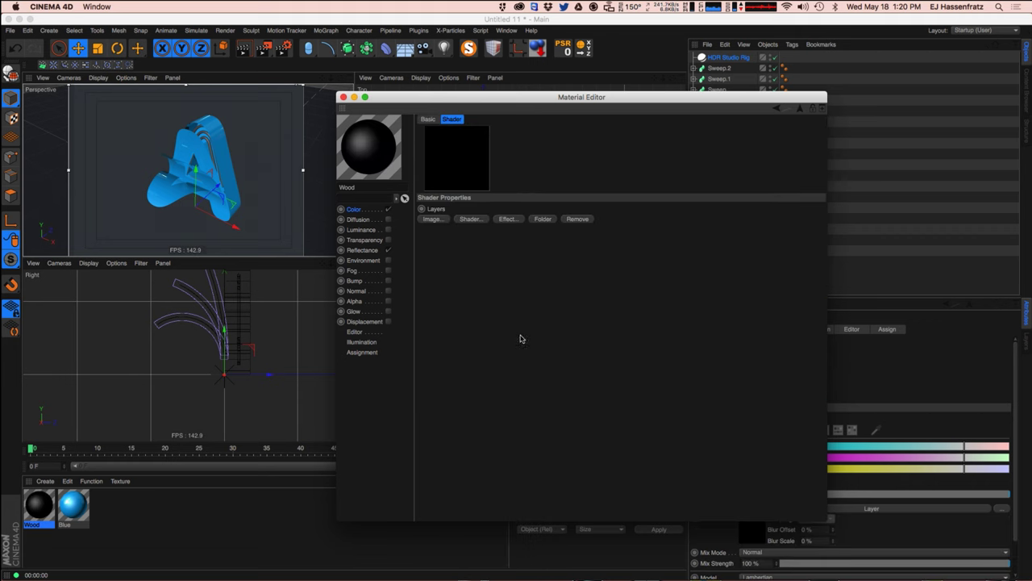
Add a Noise shader to the Wood color's layer stack and set its noise type to Stupl.
left_click(471, 219)
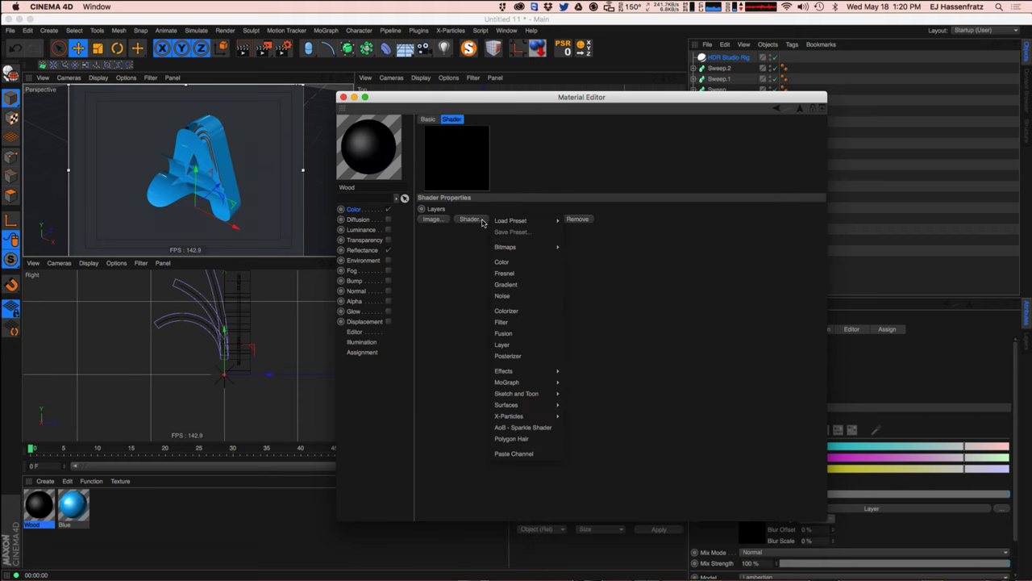
left_click(516, 296)
left_click(457, 233)
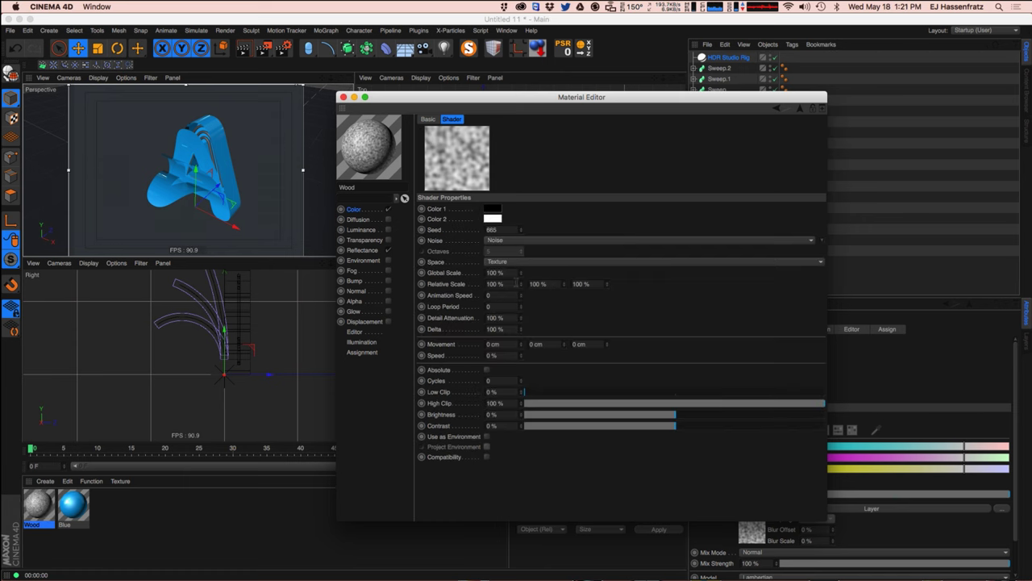
left_click(514, 242)
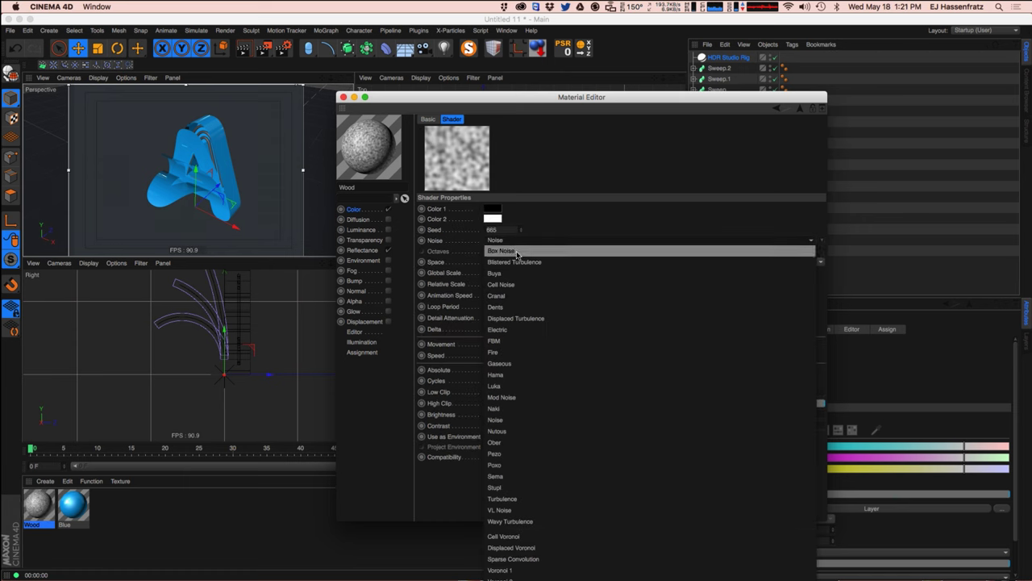
left_click(513, 489)
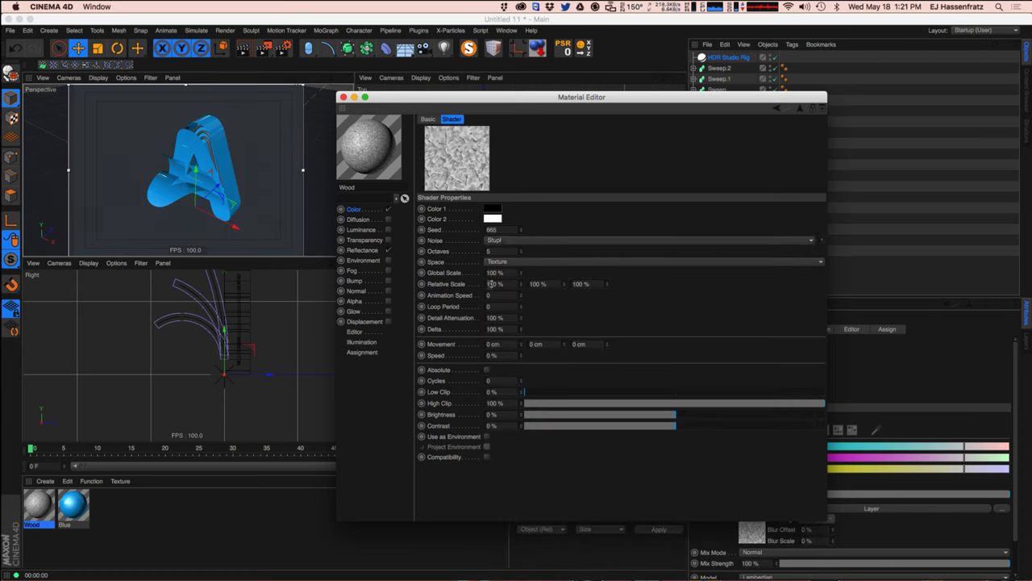
Set the Stupl noise's first relative scale value to 2000% and apply the Wood material to the Floor.
type("2000")
key("Return")
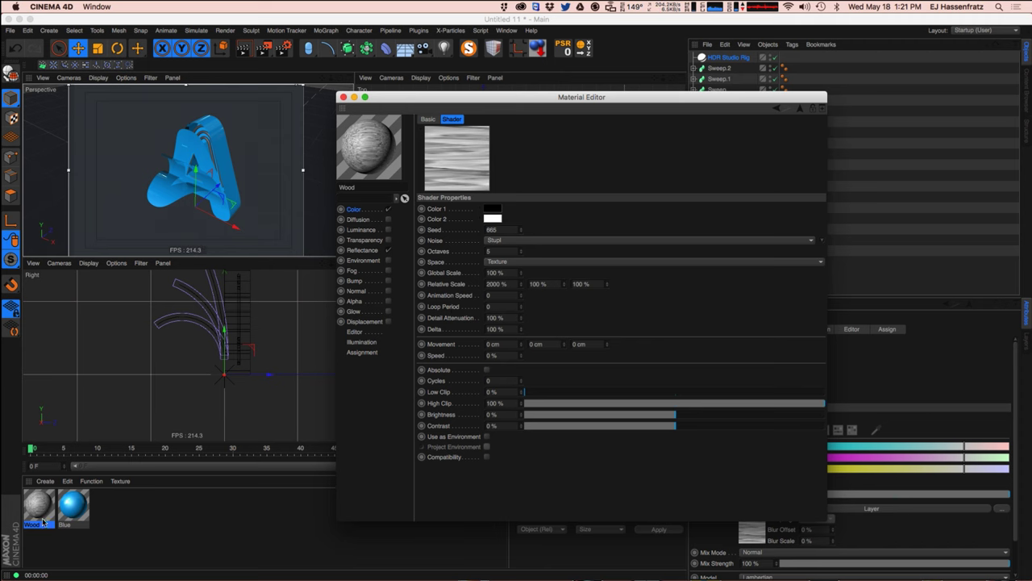
left_click_drag(516, 98, 463, 132)
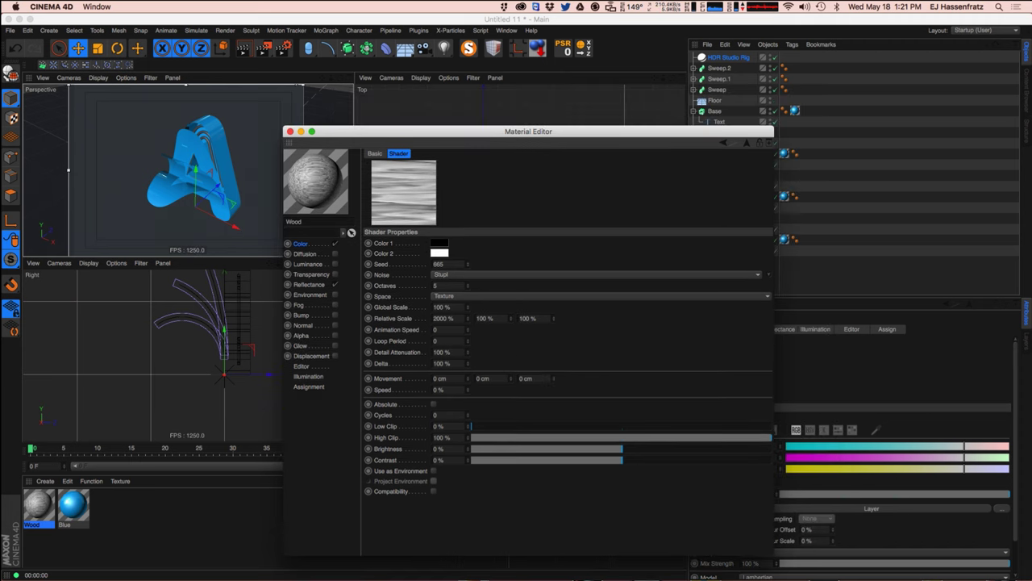
left_click_drag(42, 507, 712, 100)
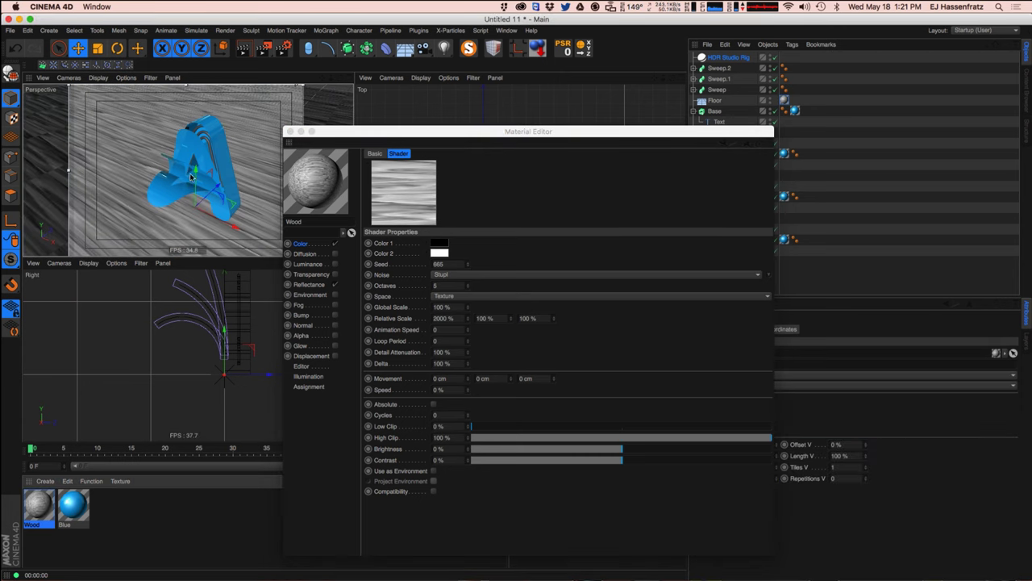
Set the Stupl noise's octaves to about 13.1 and its cycles to 1.2.
left_click(469, 288)
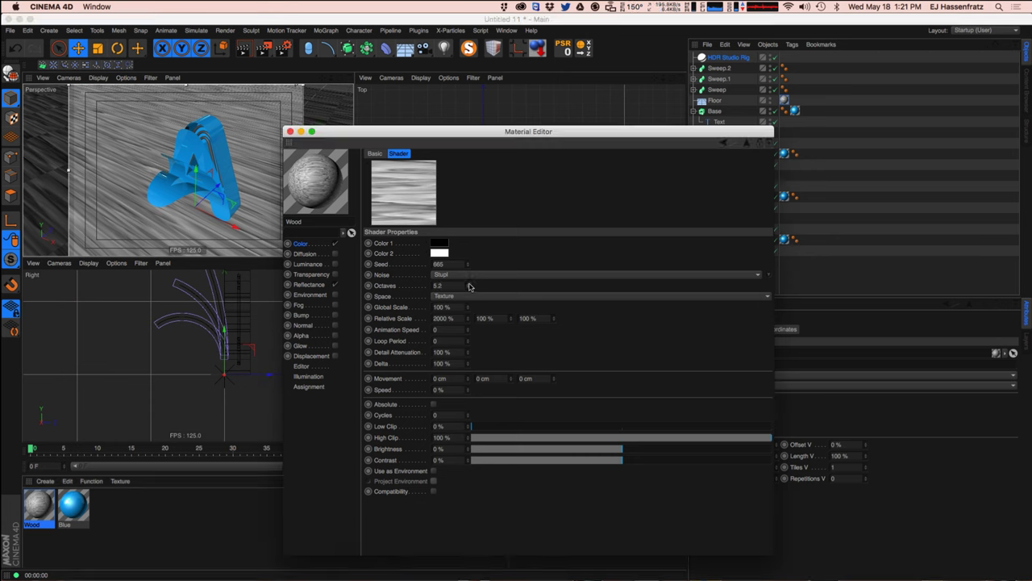
left_click_drag(469, 286, 468, 279)
left_click_drag(469, 416, 470, 419)
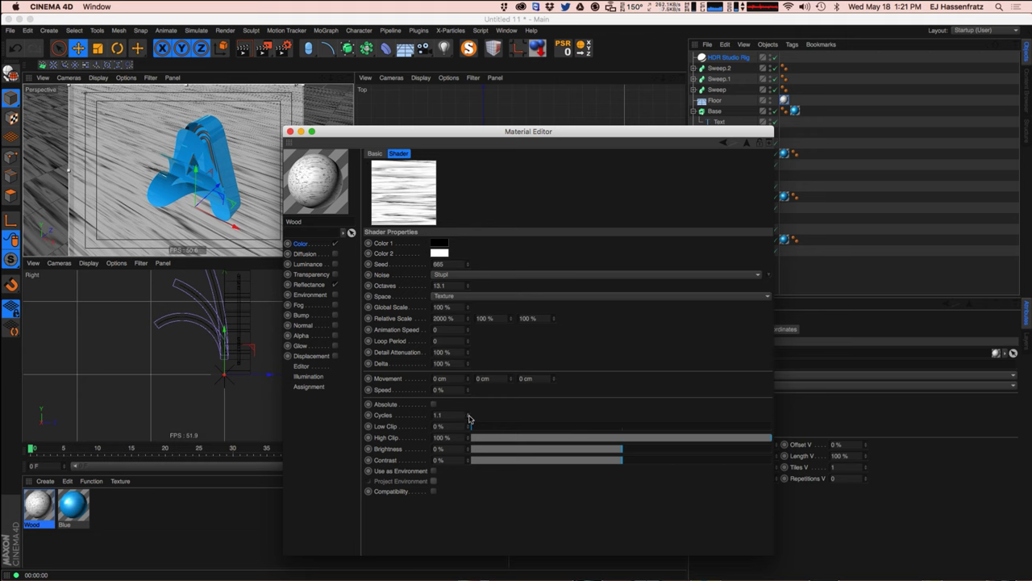
left_click(468, 415)
left_click(468, 415)
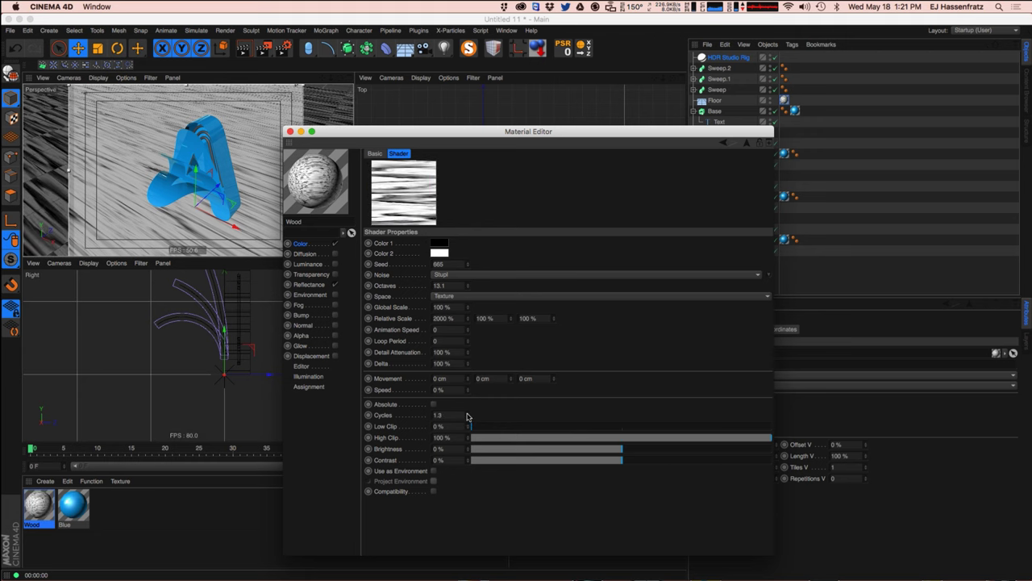
left_click_drag(467, 414, 467, 420)
left_click(469, 413)
left_click(470, 414)
left_click(469, 413)
left_click(468, 413)
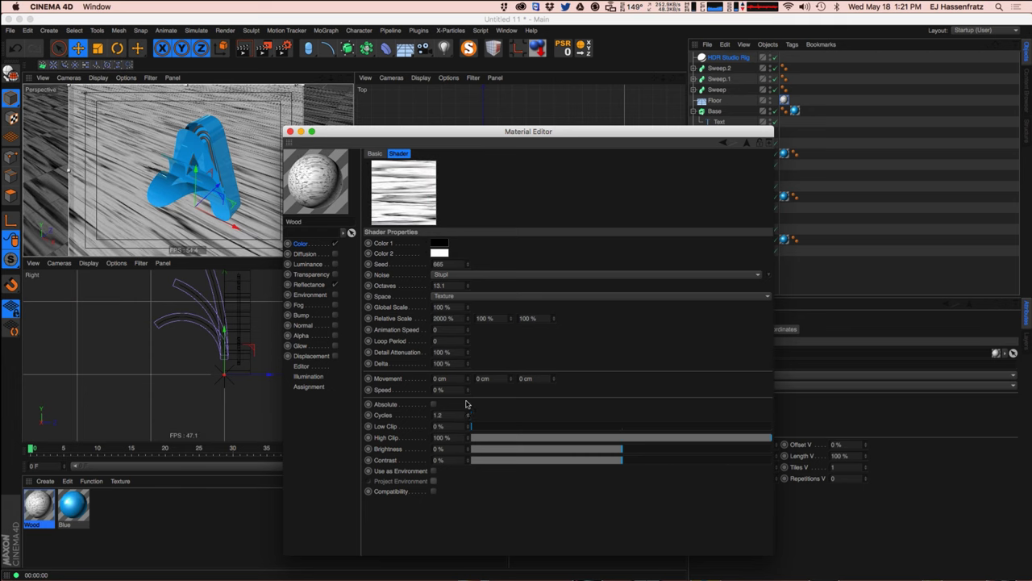
Add a second Noise shader to the Wood color's layer stack and set its noise type to Luka.
left_click(311, 244)
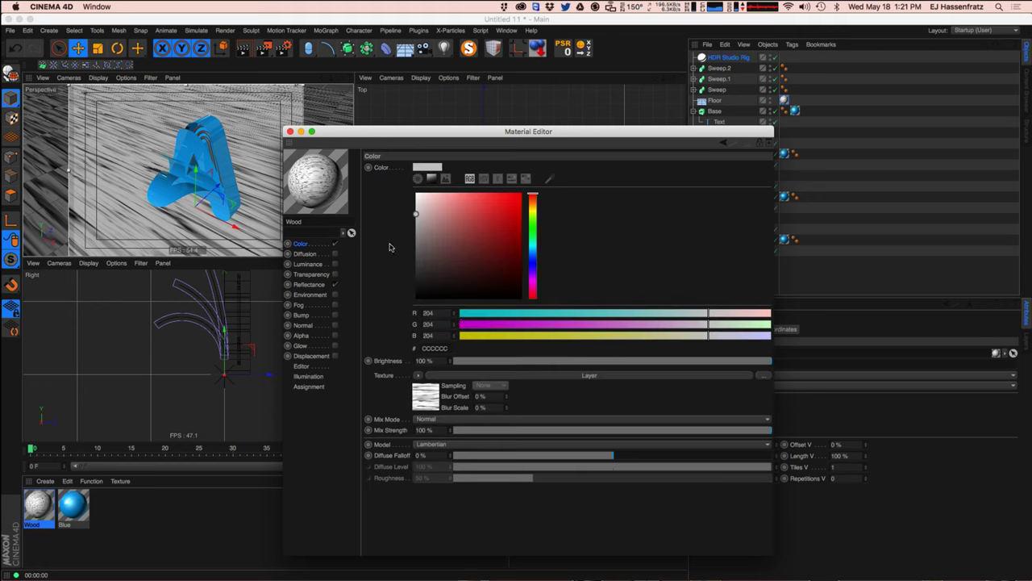
left_click(575, 377)
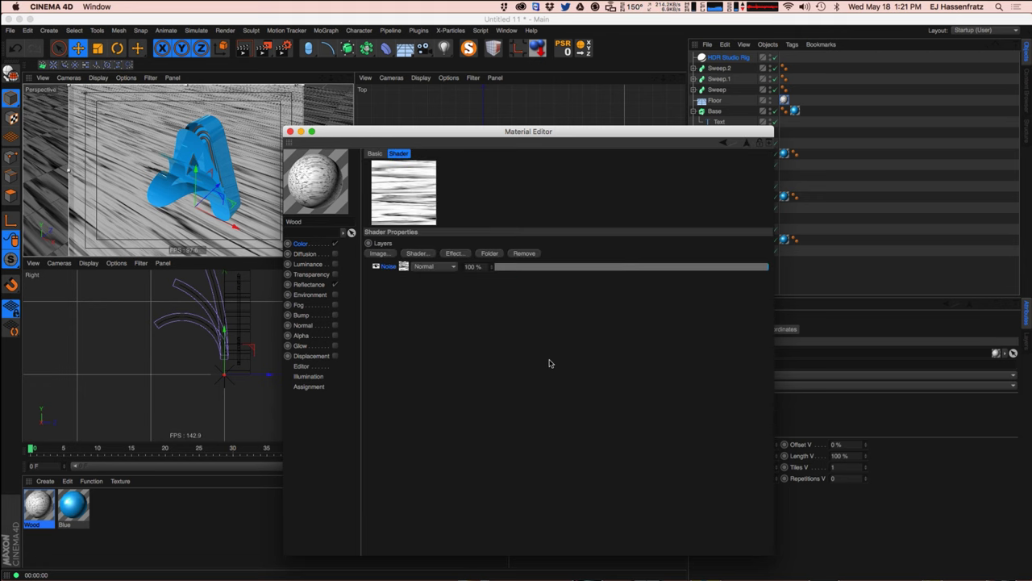
left_click(417, 254)
left_click(461, 330)
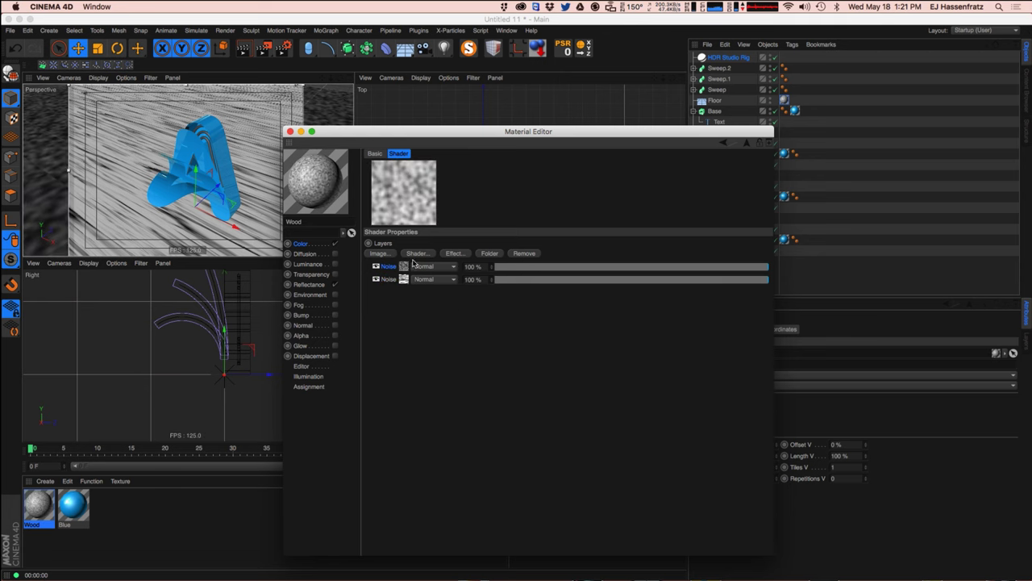
left_click(407, 265)
left_click(479, 275)
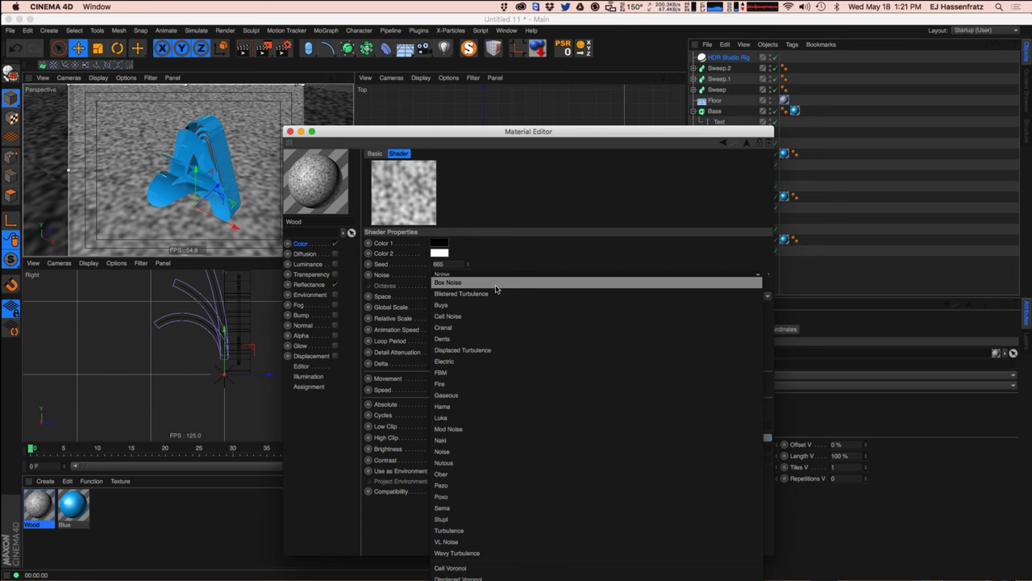
left_click(524, 417)
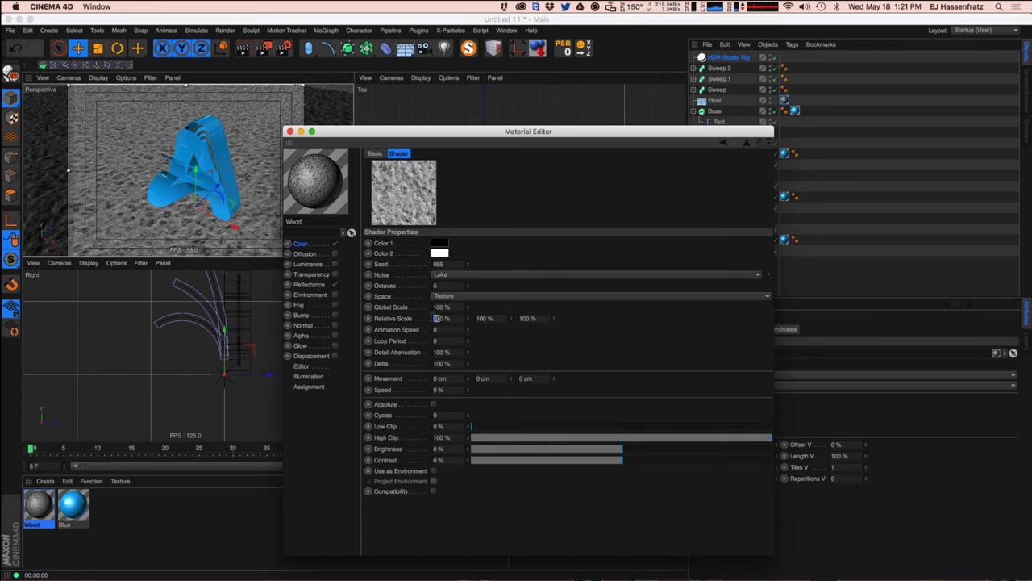
Set the Luka noise's first relative scale value to 2000% and lower its high clip to about 69%.
type("2000")
key("Return")
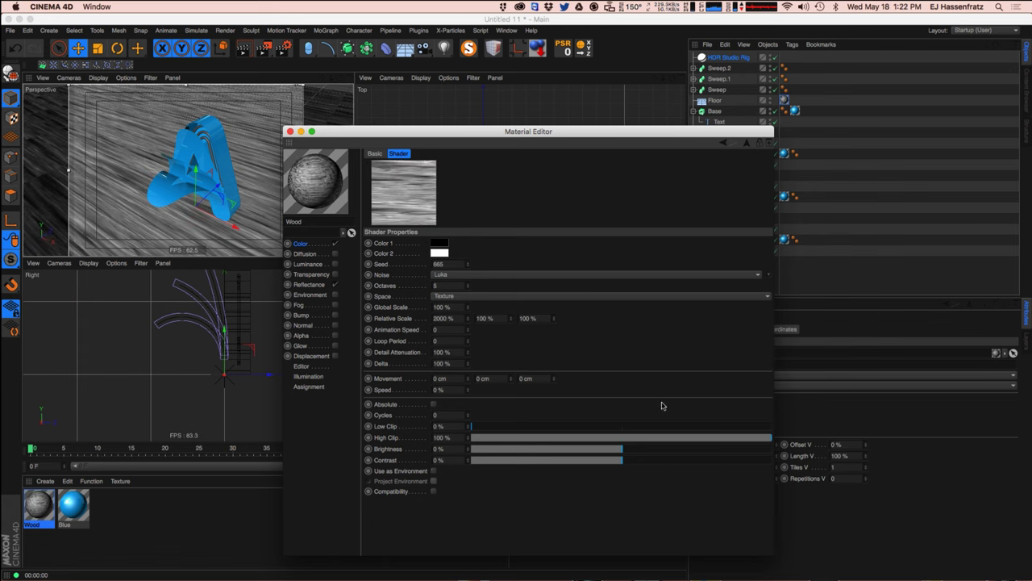
left_click_drag(515, 432, 471, 426)
left_click_drag(712, 438, 701, 438)
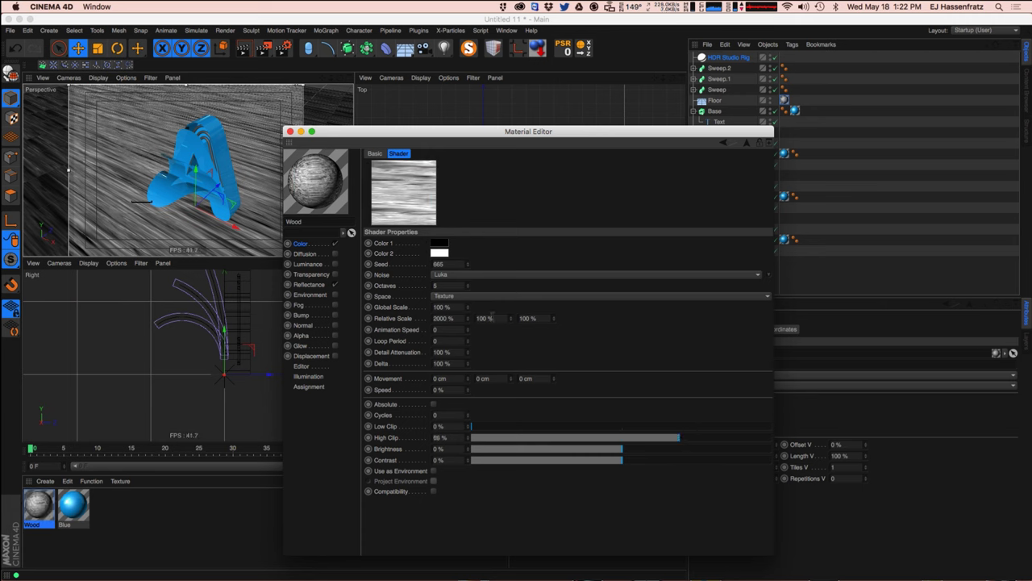
Blend the upper Noise layer over the lower one in Overlay mode at 79% strength.
left_click(318, 243)
left_click(460, 376)
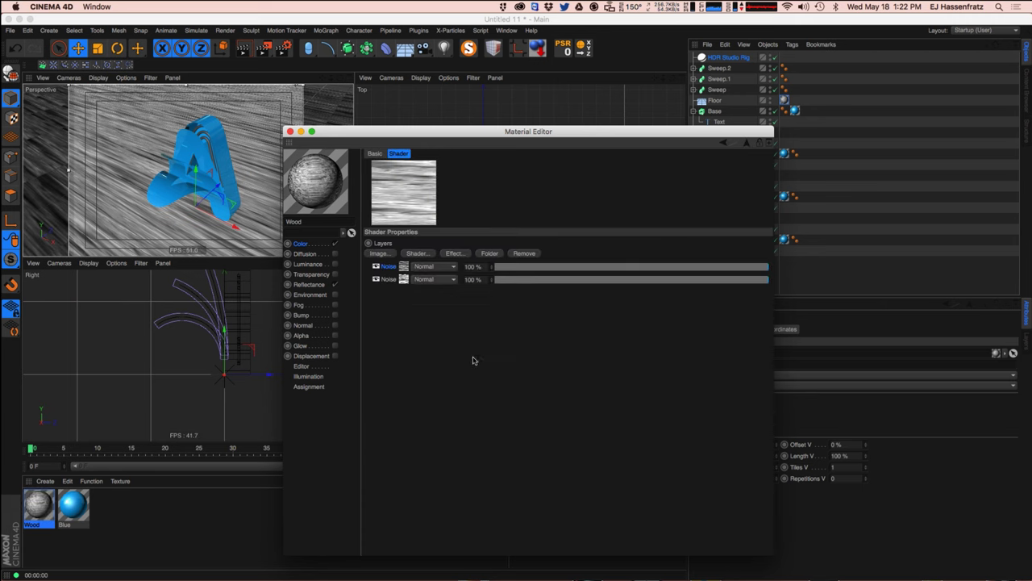
left_click(434, 271)
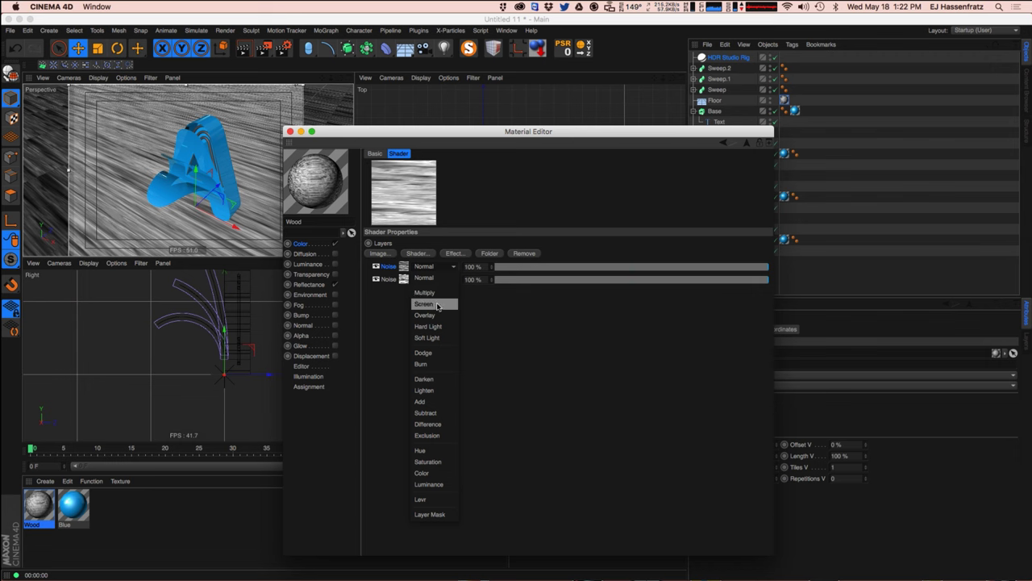
left_click(440, 302)
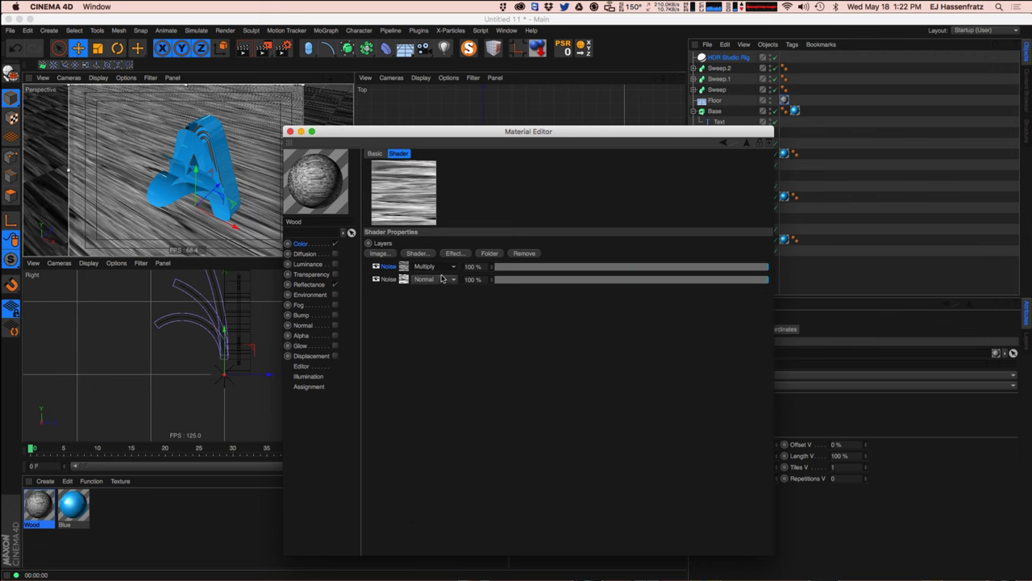
left_click(442, 268)
left_click(445, 316)
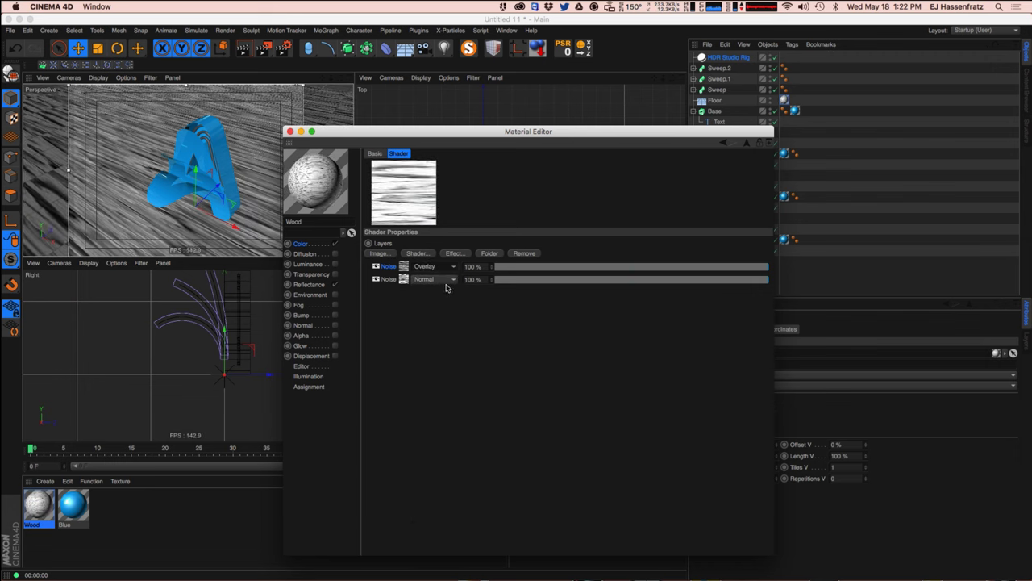
left_click(708, 268)
mouse_move(706, 268)
left_mouse_down()
mouse_move(664, 268)
mouse_move(712, 267)
left_mouse_up()
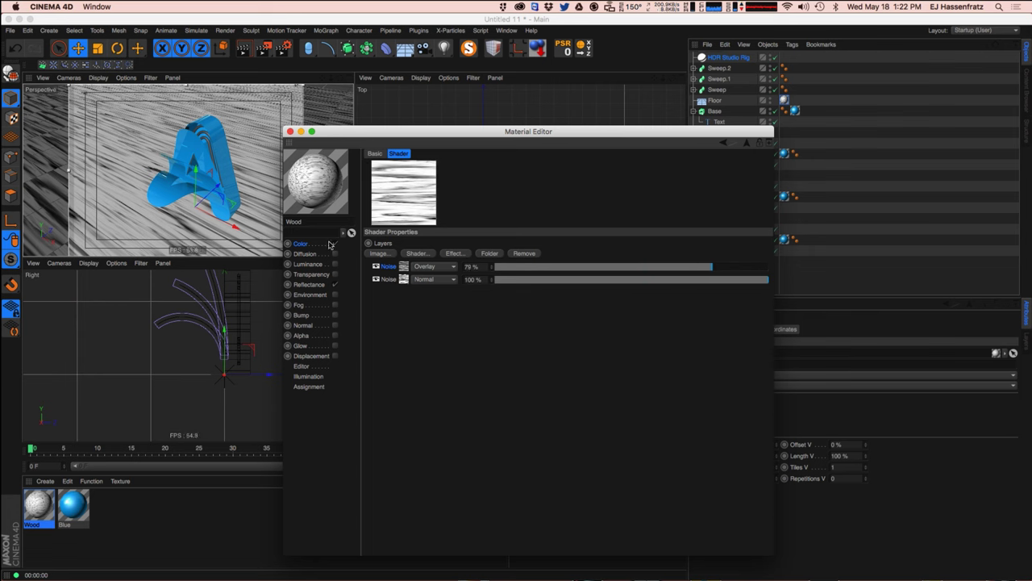
Add a Colorize effect to the layer stack and color its first gradient knot light beige, about RGB 218, 211, 195.
left_click(461, 257)
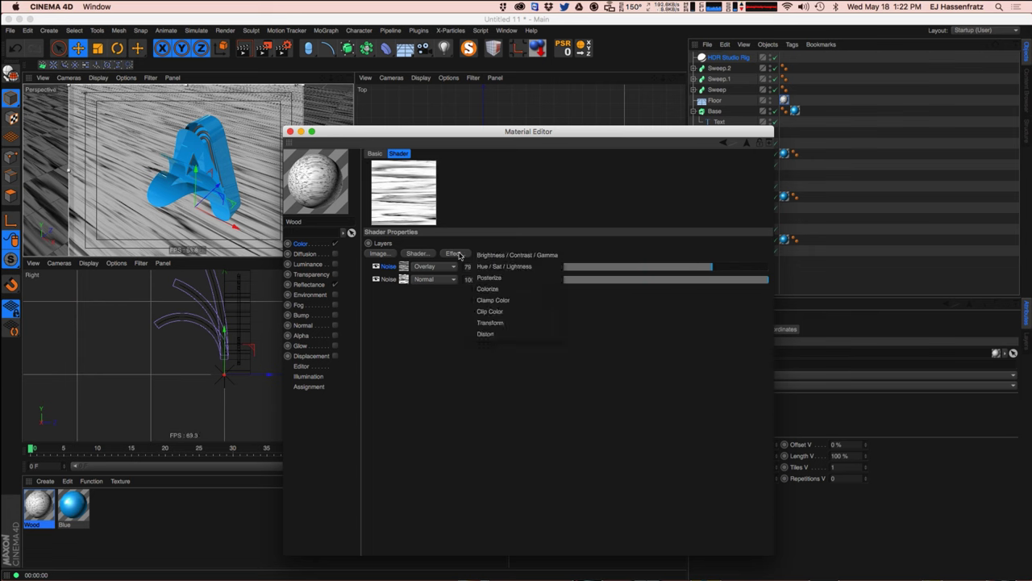
left_click(488, 289)
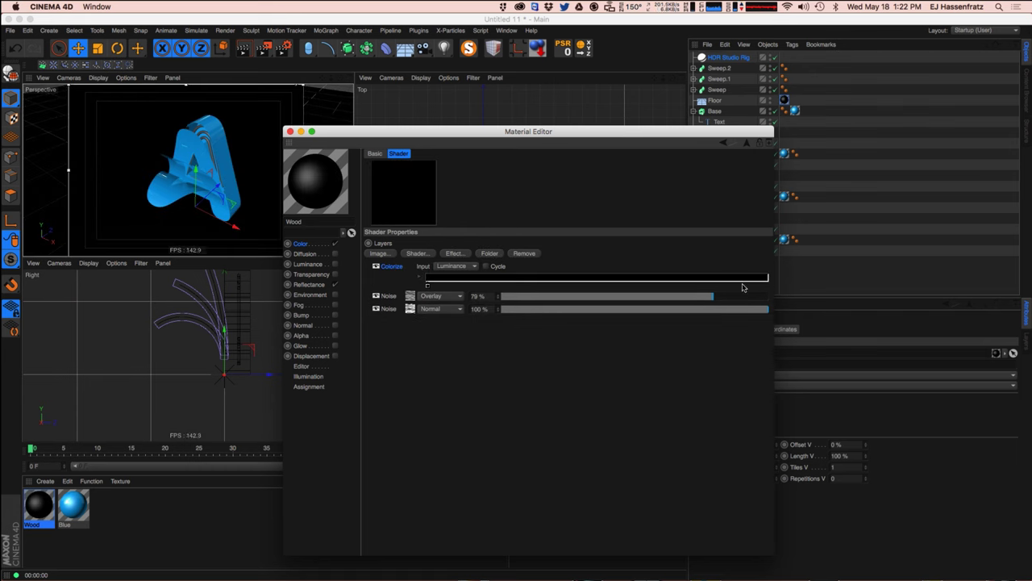
double_click(427, 283)
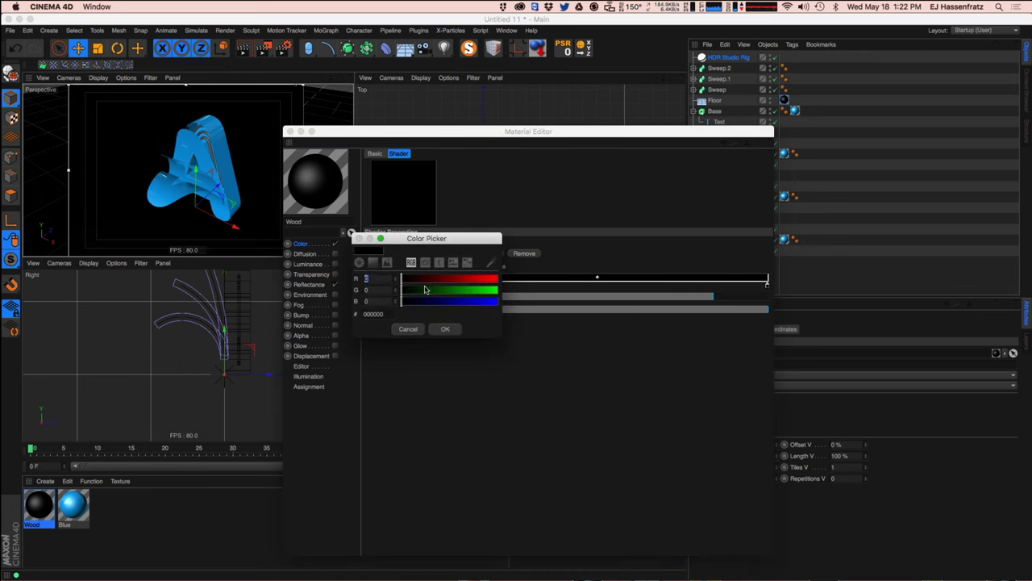
left_click(360, 284)
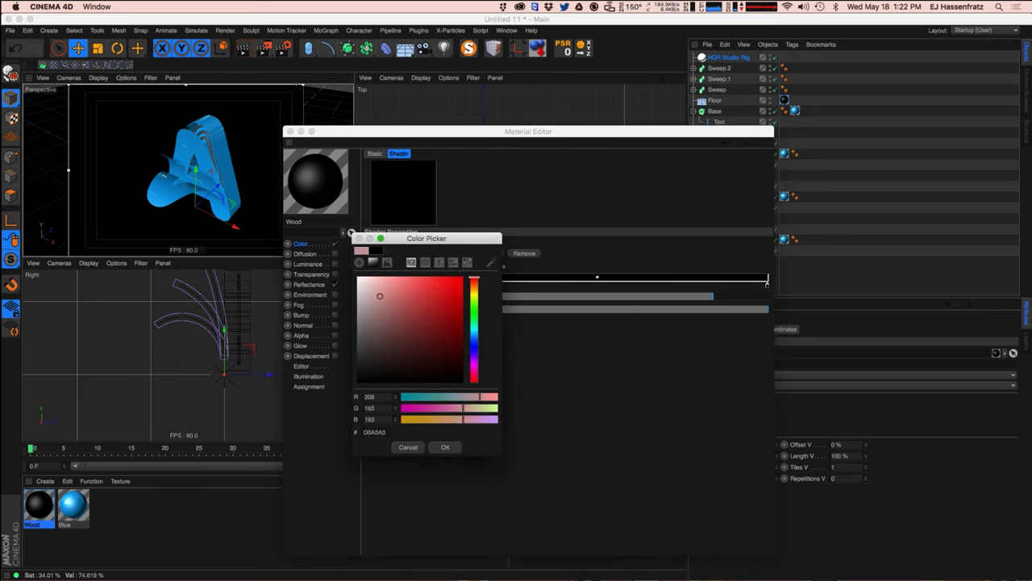
left_click(473, 299)
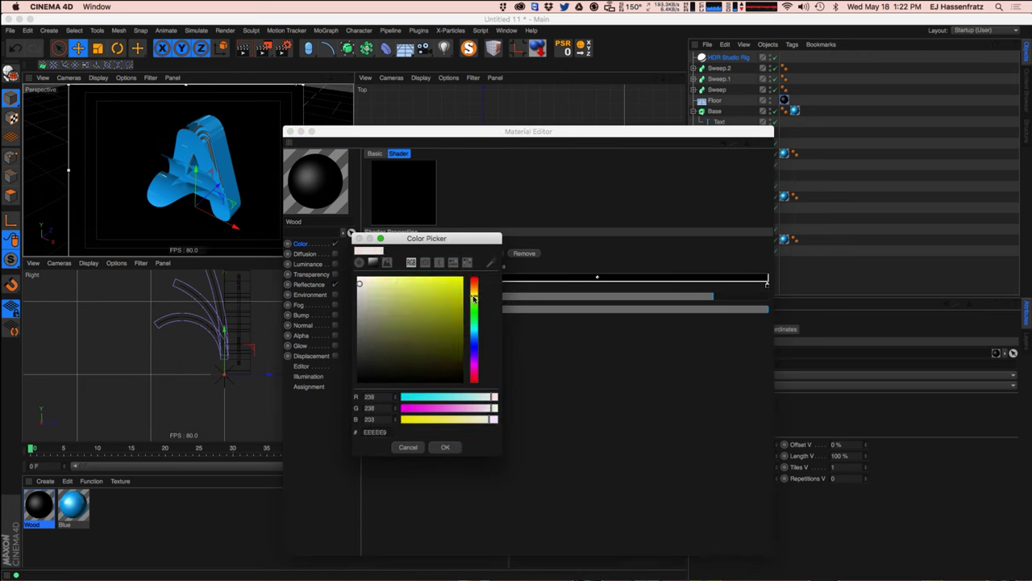
left_click(367, 289)
left_click_drag(474, 300, 474, 293)
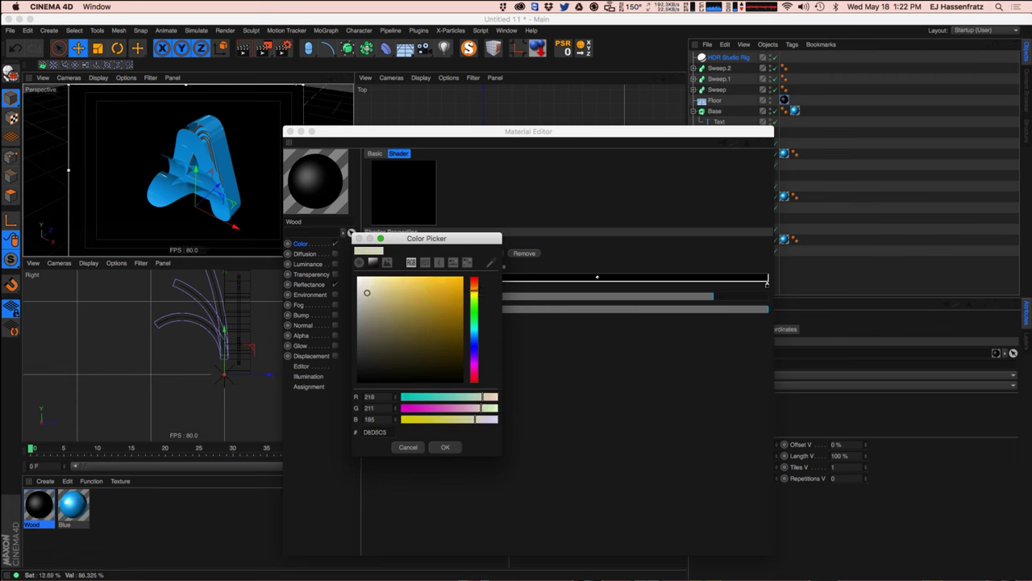
left_click(448, 446)
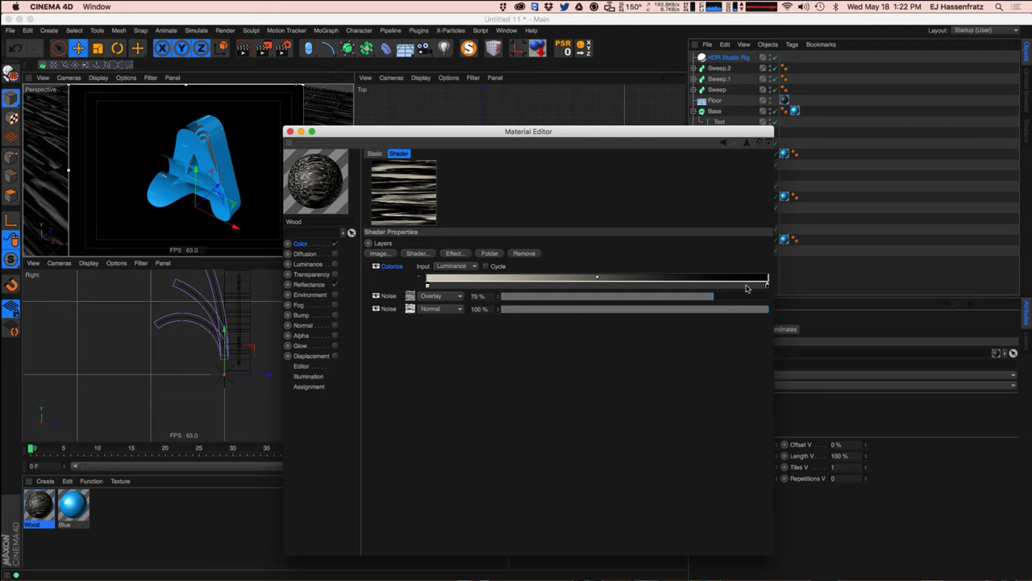
Color the last knot of the Colorize gradient a muted tan brown.
double_click(767, 284)
left_click_drag(766, 284, 731, 245)
left_click_drag(814, 245, 815, 224)
left_click_drag(727, 240, 719, 242)
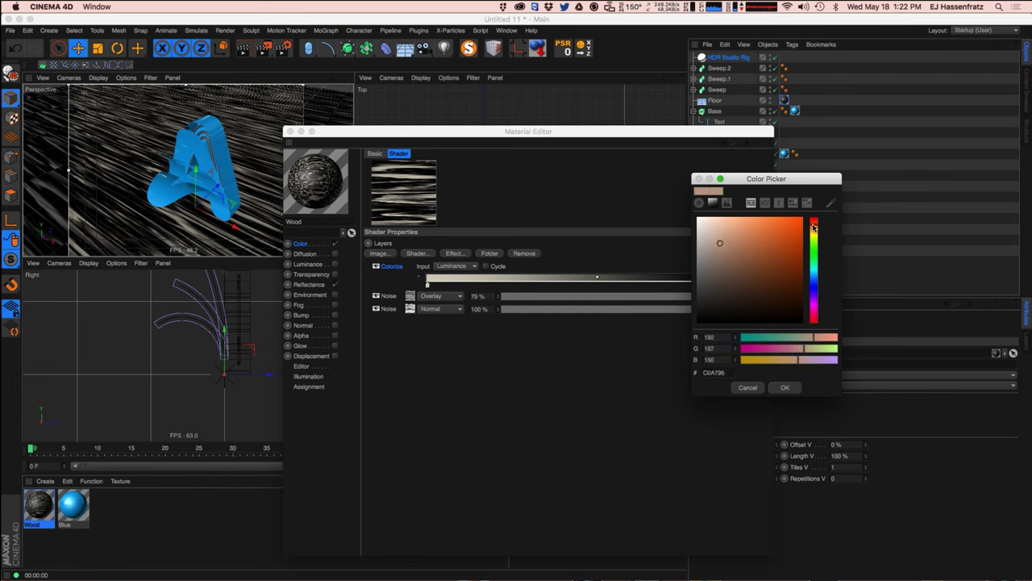
left_click_drag(816, 229, 813, 232)
left_click(717, 240)
left_click(795, 387)
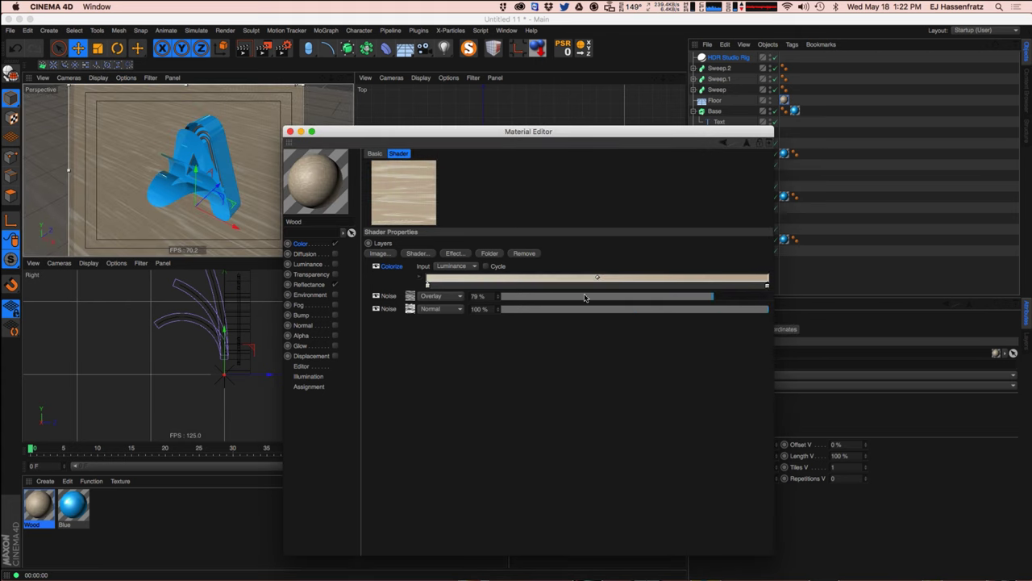
Lighten the first knot of the Colorize gradient to about RGB 230, 226, 214.
left_click(427, 286)
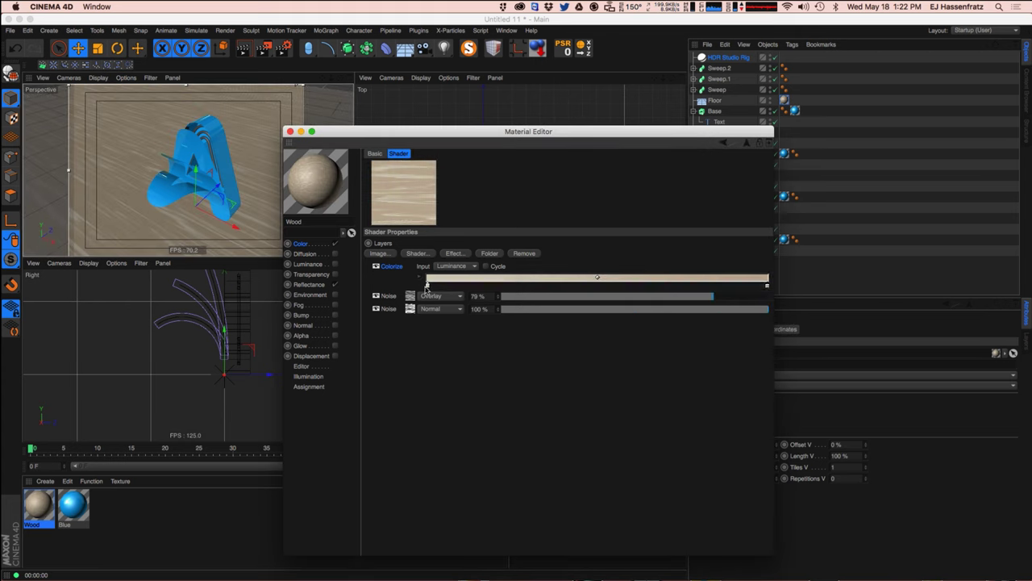
double_click(427, 286)
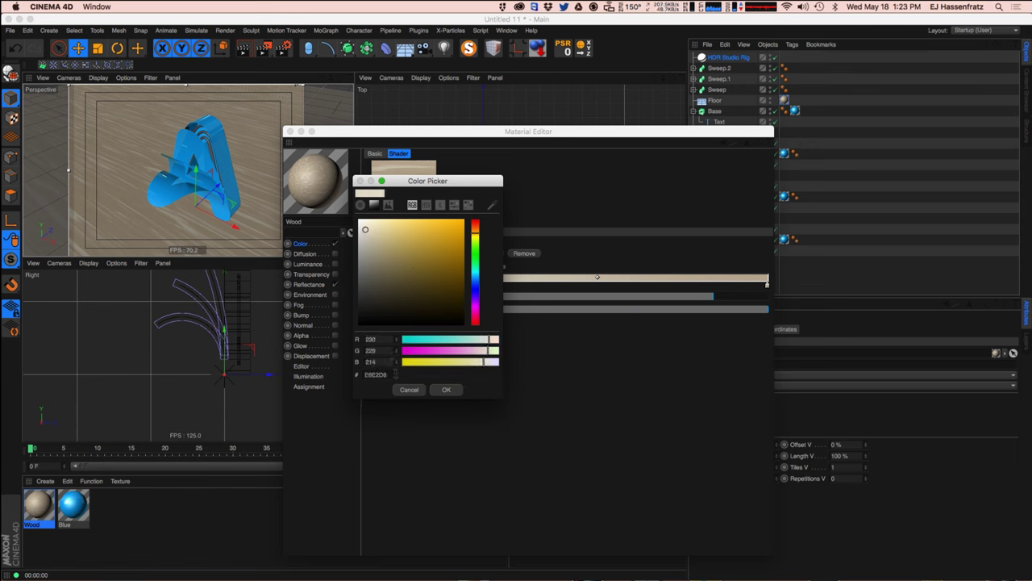
left_click(446, 389)
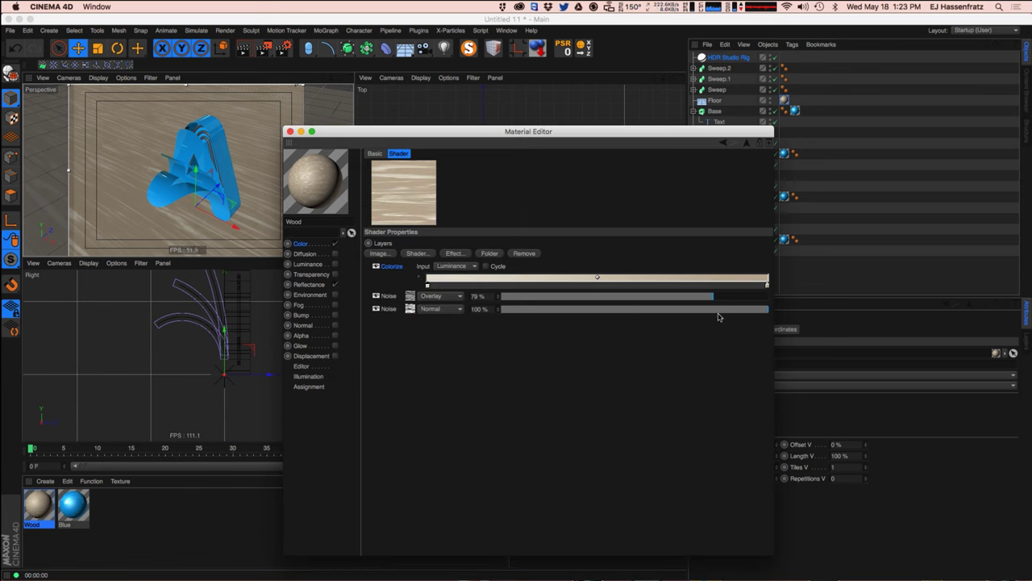
Raise the upper Noise layer's strength to 88% and change its blend mode to Multiply.
mouse_move(728, 301)
left_mouse_down()
mouse_move(647, 296)
mouse_move(747, 296)
mouse_move(581, 299)
mouse_move(737, 296)
left_mouse_up()
left_click(439, 296)
left_click(443, 324)
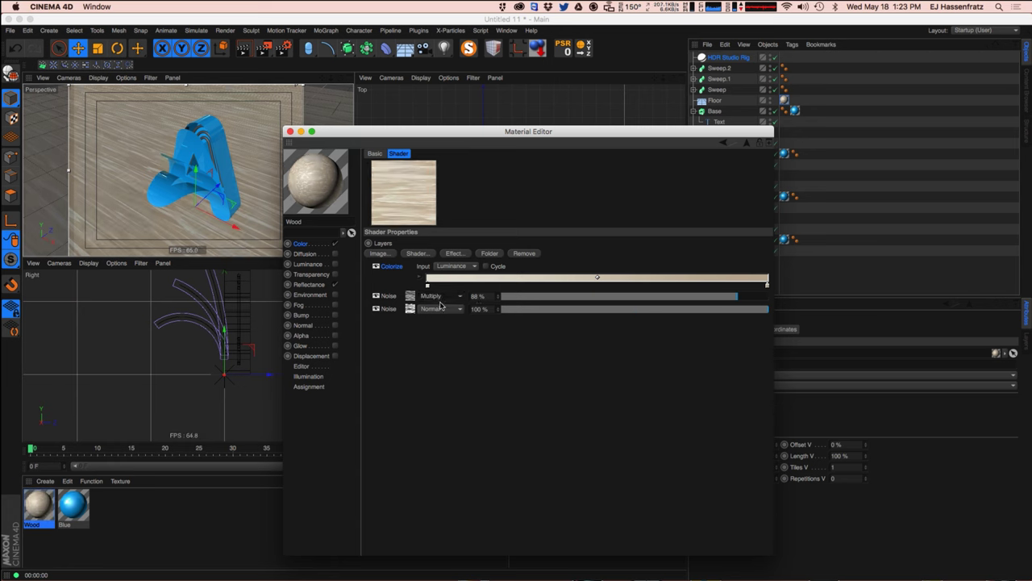
Set the Wood color texture's mix mode to Add and shift the base color to a muted red, about RGB 156, 126, 126.
left_click(300, 243)
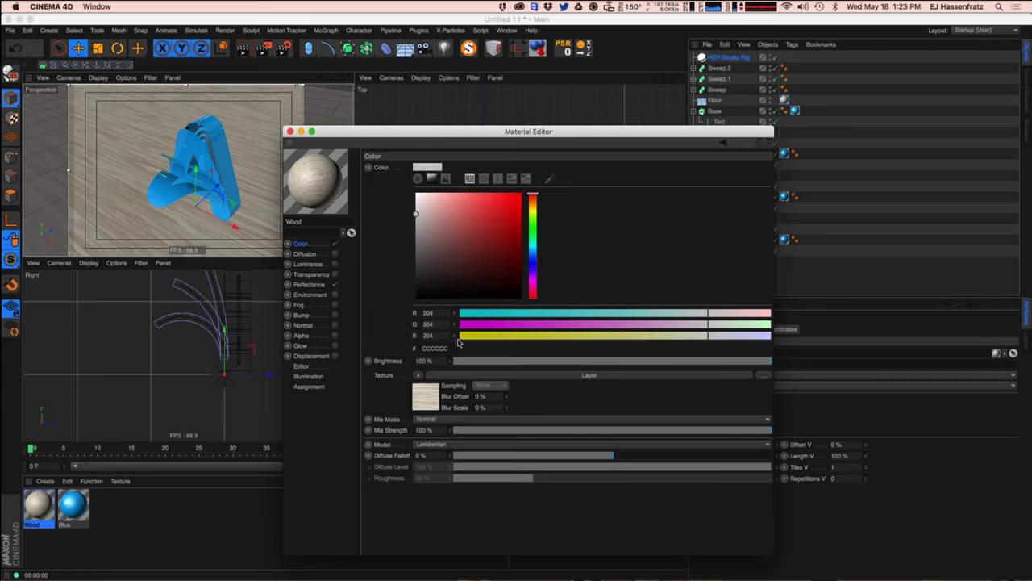
left_click(444, 419)
left_click(427, 441)
left_click_drag(416, 215, 435, 233)
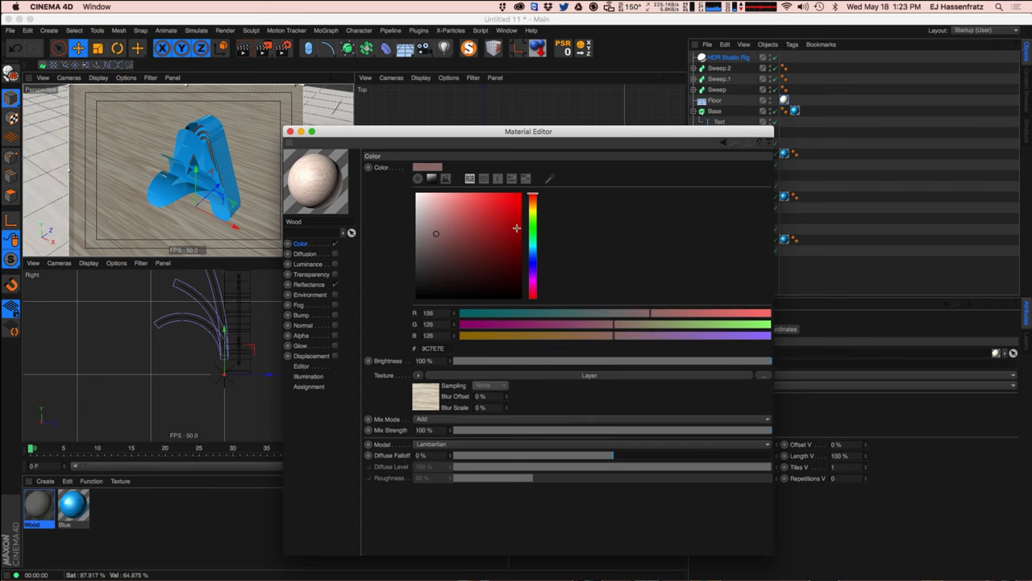
Tint the Wood material's base color to a pale greenish beige, RGB 202, 203, 185.
left_click(533, 225)
mouse_move(532, 247)
left_mouse_down()
mouse_move(533, 255)
mouse_move(532, 243)
left_mouse_up()
left_click_drag(436, 226, 415, 210)
left_click(483, 226)
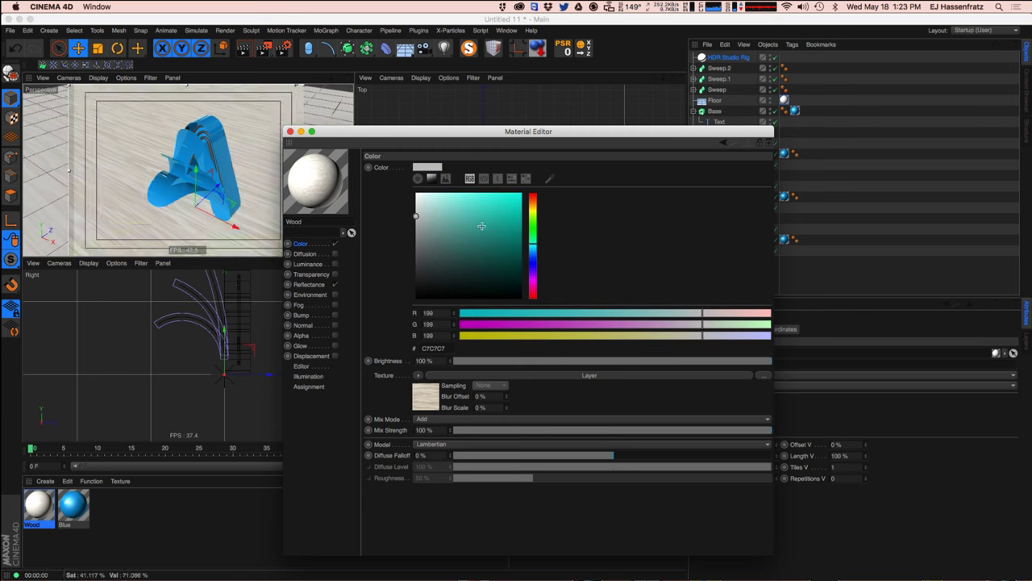
left_click(532, 253)
left_click(432, 216)
left_click(426, 208)
left_click(426, 206)
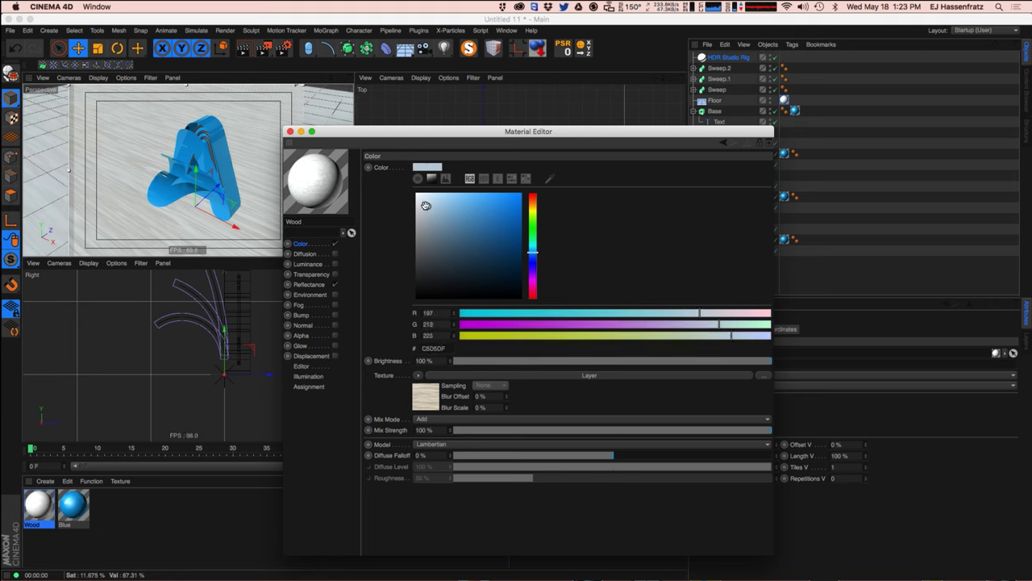
left_click_drag(533, 228, 534, 212)
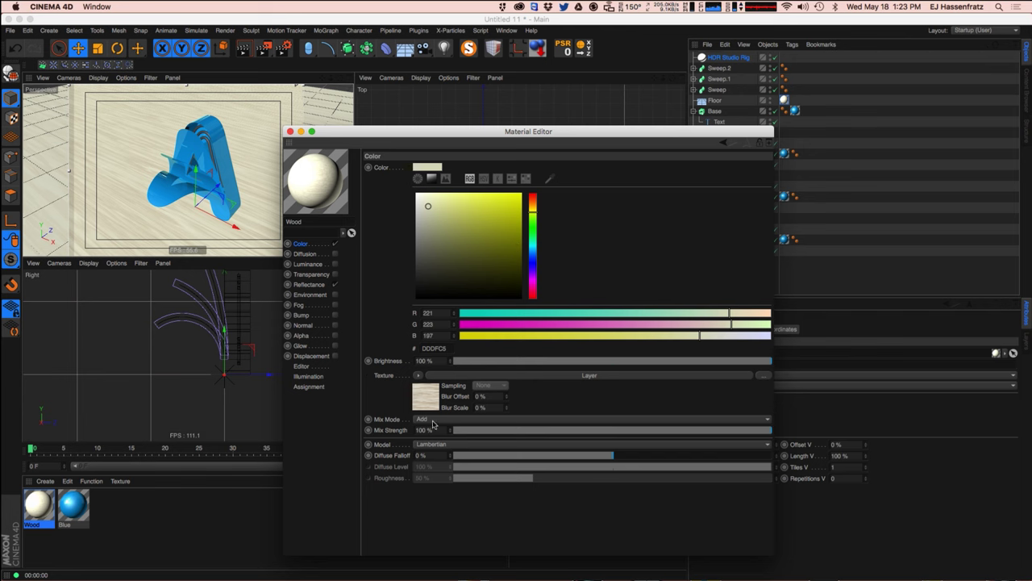
left_click_drag(428, 205, 425, 214)
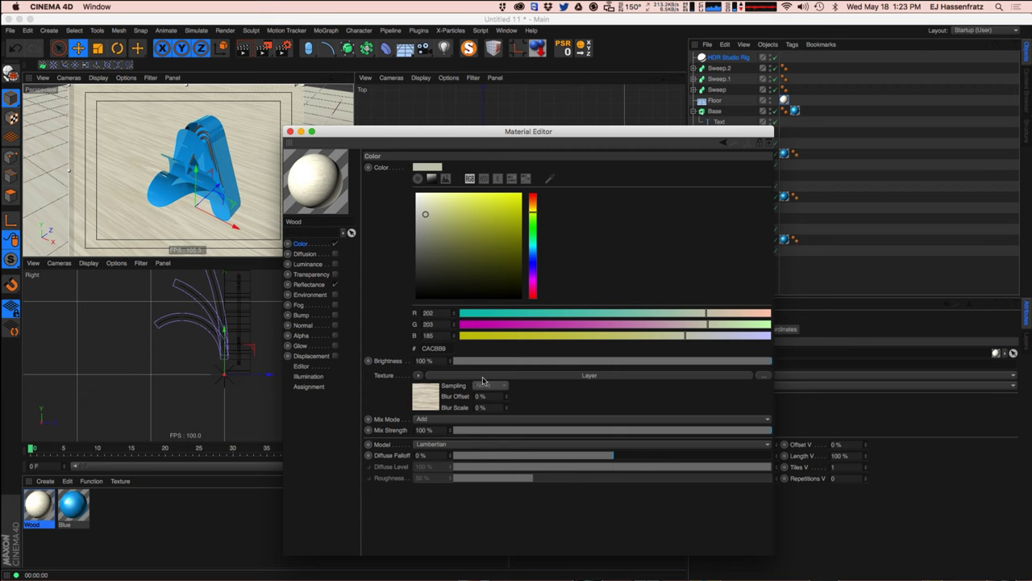
Add a Noise shader layer beneath Colorize in the wood's color texture and reduce its global scale to 9%.
left_click(520, 375)
left_click(454, 254)
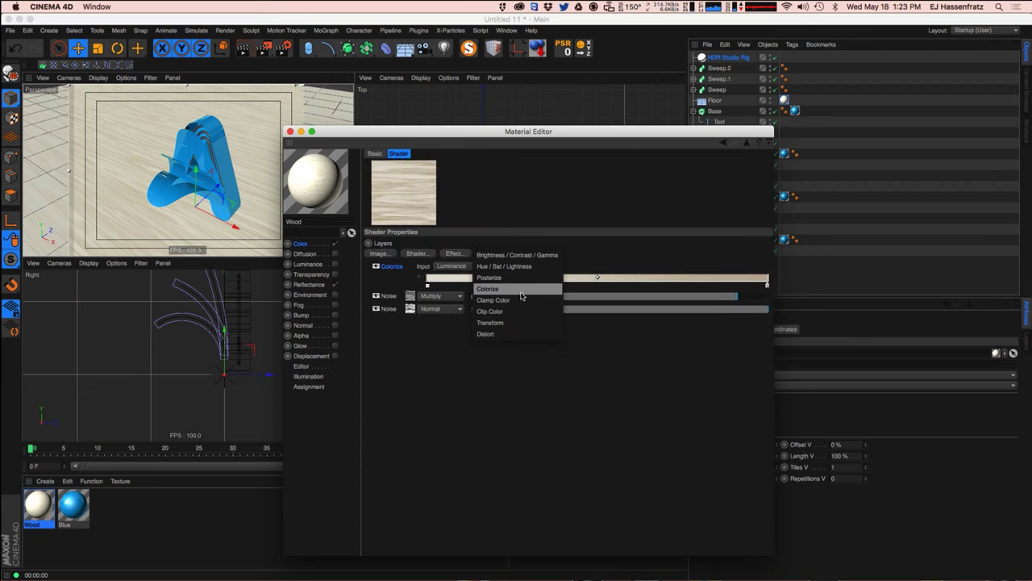
left_click(435, 255)
left_click(423, 254)
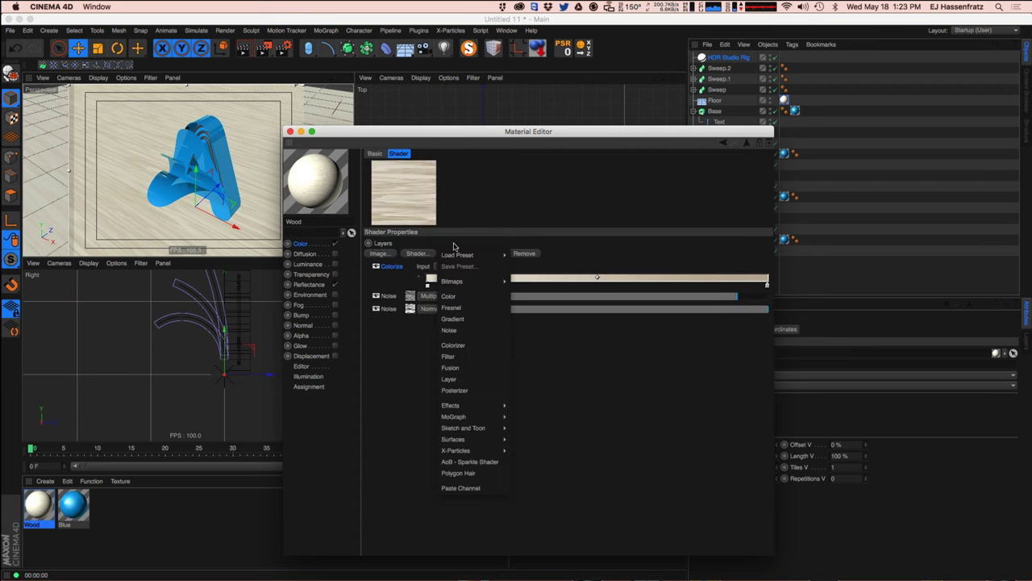
left_click(470, 332)
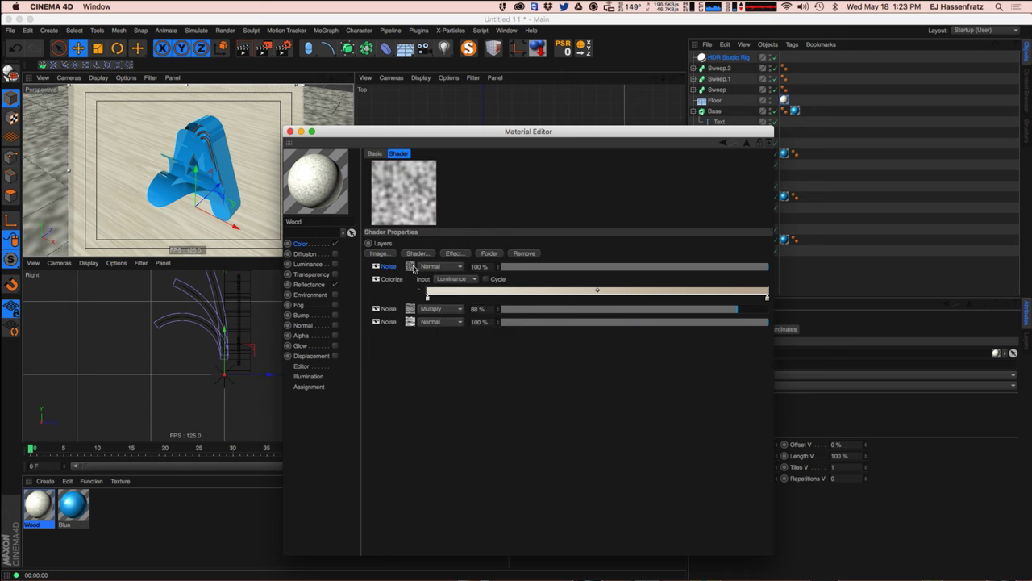
left_click(409, 296)
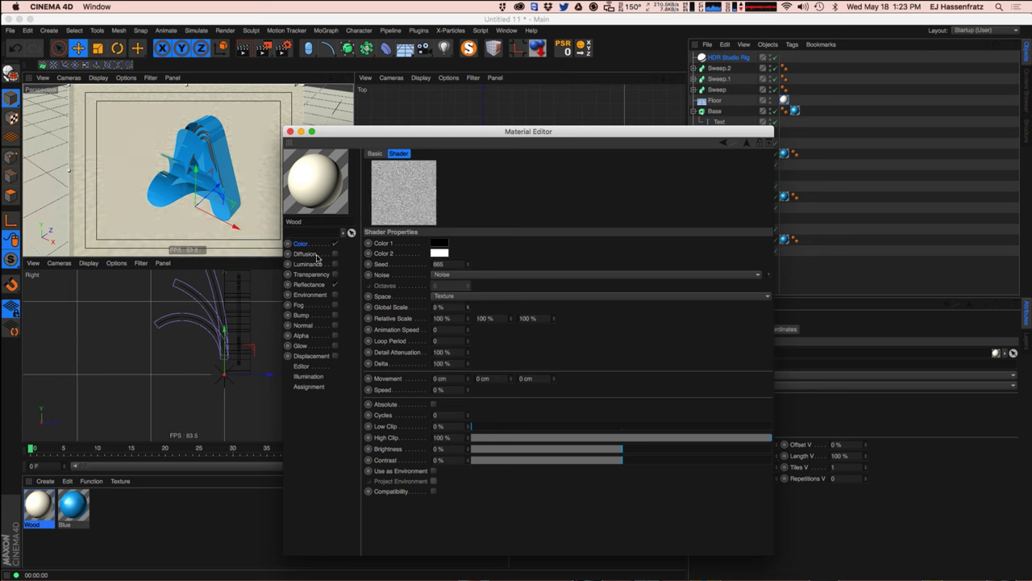
Blend the new noise layer with Multiply at about 29% strength.
left_click(326, 245)
left_click(454, 376)
left_click(440, 296)
left_click(440, 324)
left_click_drag(712, 298, 577, 297)
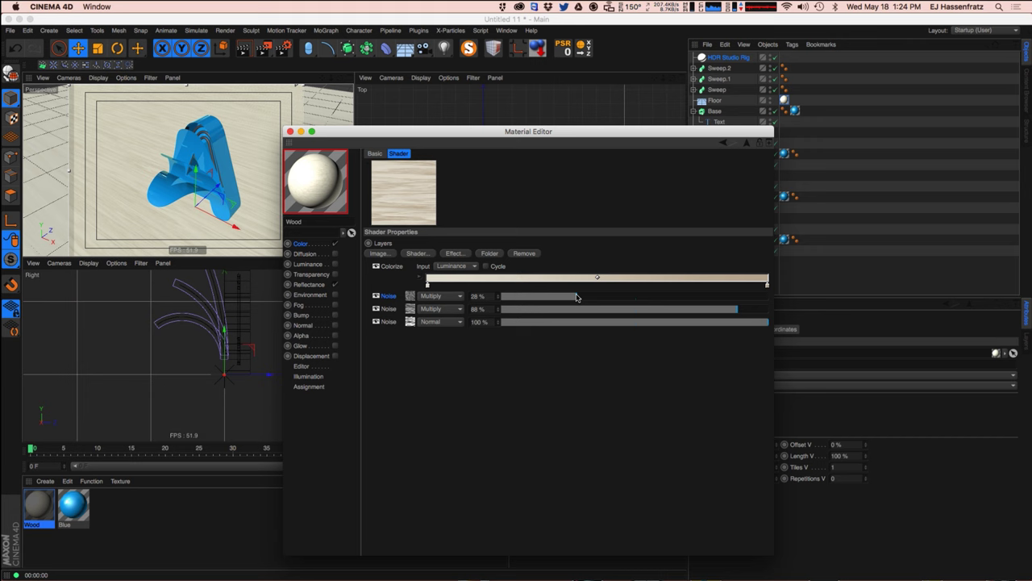
Change the new noise's type to Buya with a global scale of 16% and 3.8 octaves.
left_click(410, 296)
left_click(467, 274)
left_click(484, 327)
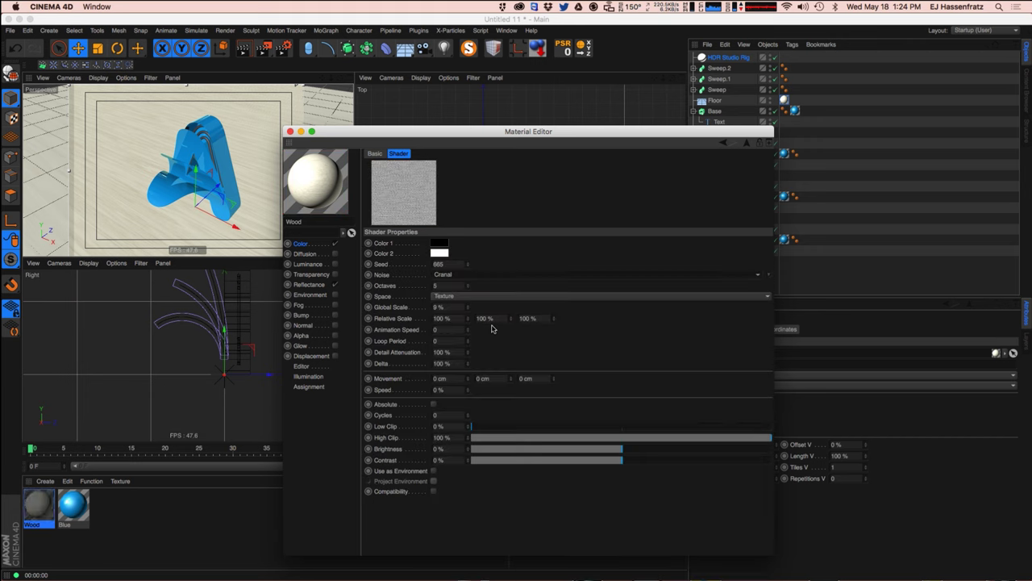
left_click_drag(467, 308, 474, 301)
left_click(484, 278)
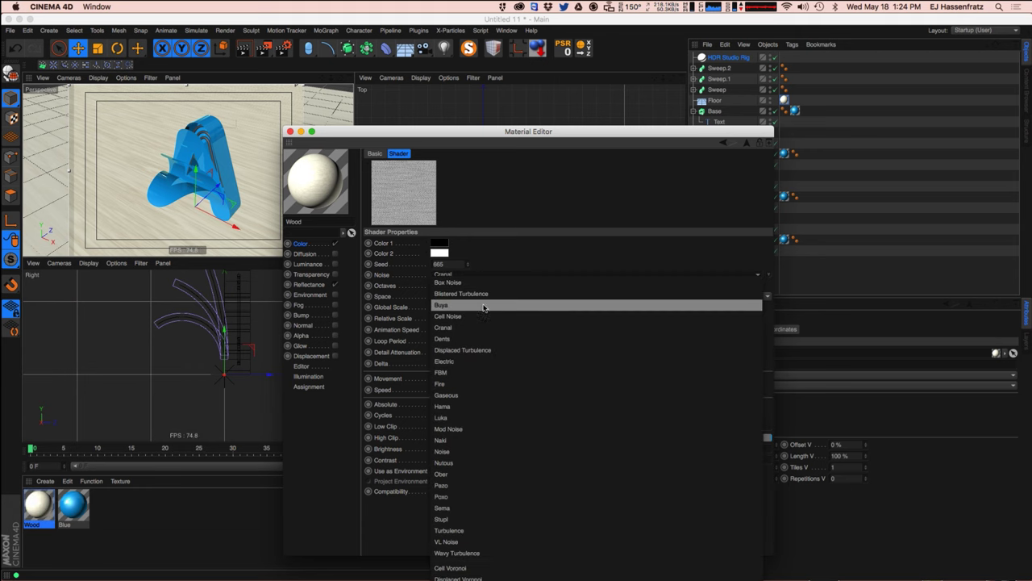
left_click(477, 305)
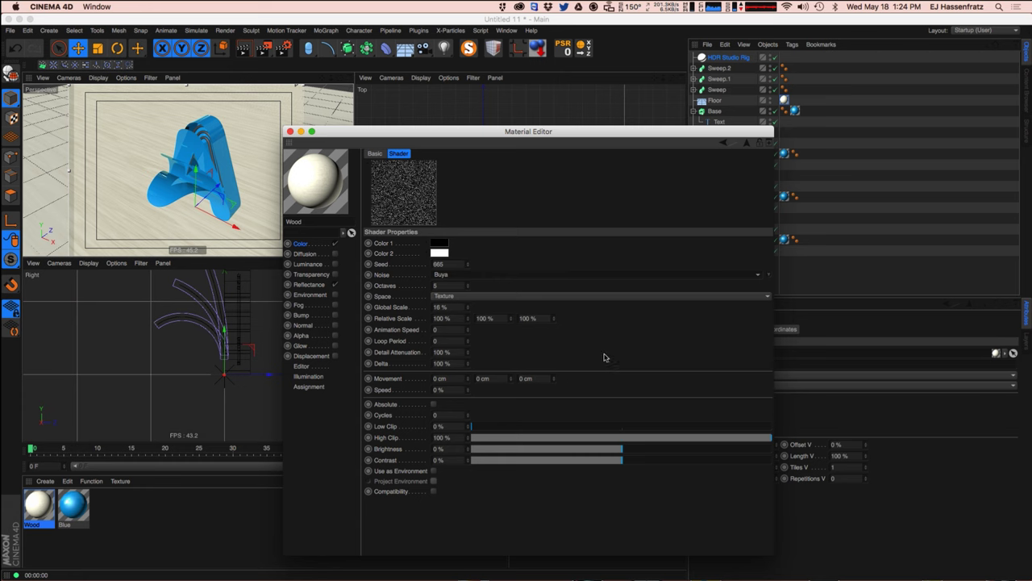
left_click_drag(466, 287, 466, 289)
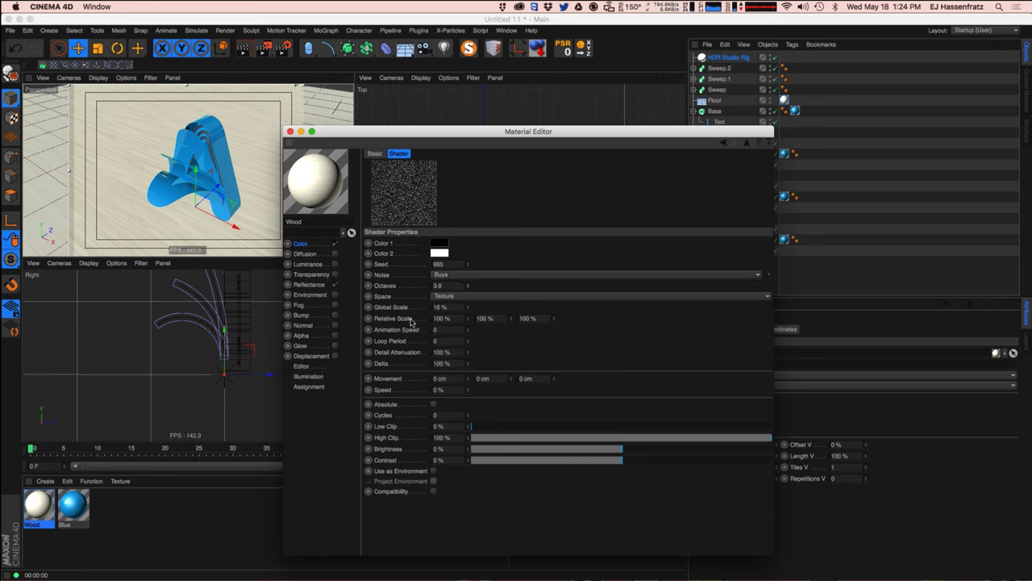
Lower the Buya noise layer's blend strength to 17% in the color channel's layer texture.
left_click(311, 246)
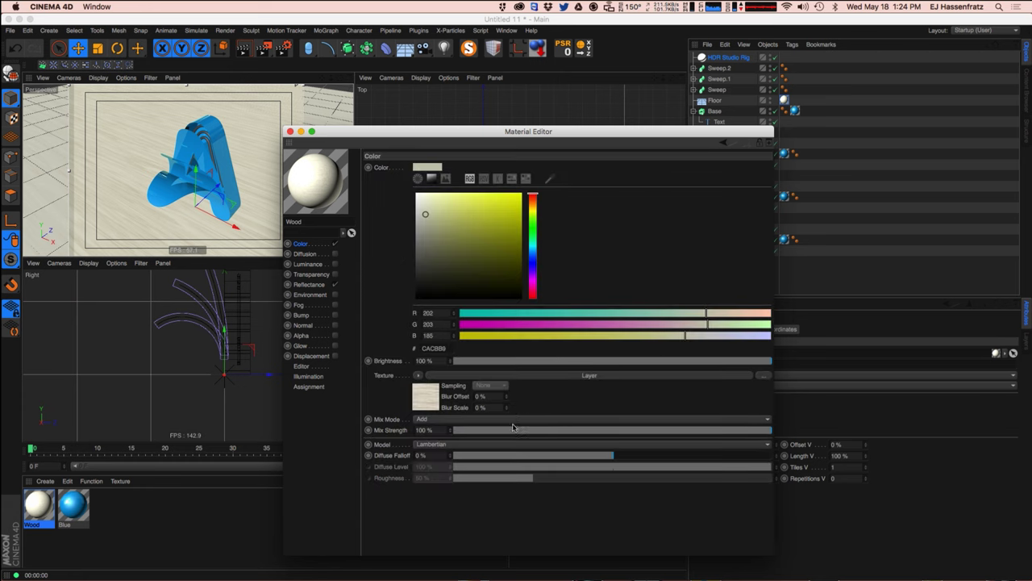
left_click(519, 376)
left_click_drag(588, 300, 548, 296)
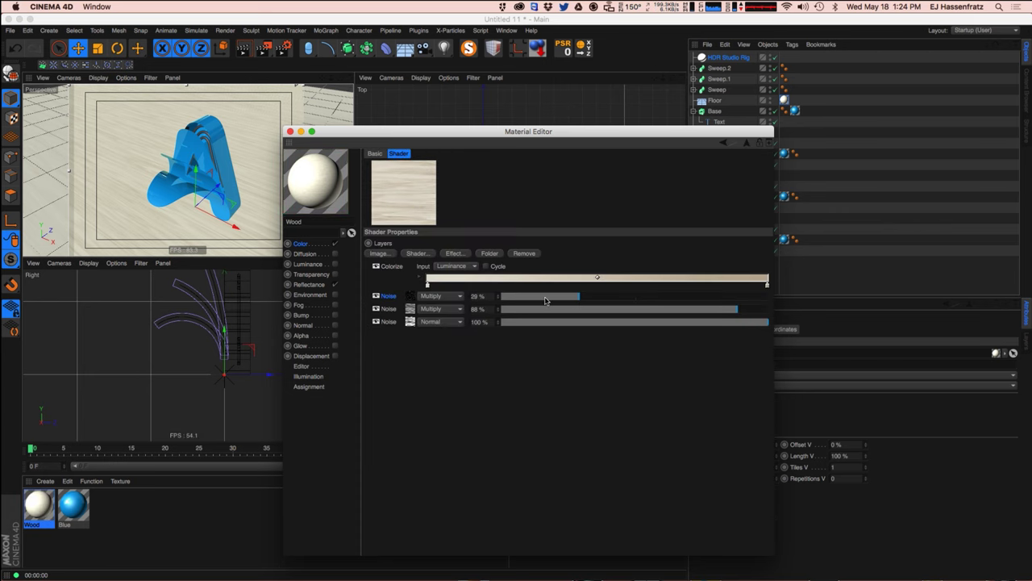
Set the Buya noise's contrast to -30% and slightly lighten the wood's base color.
left_click(412, 298)
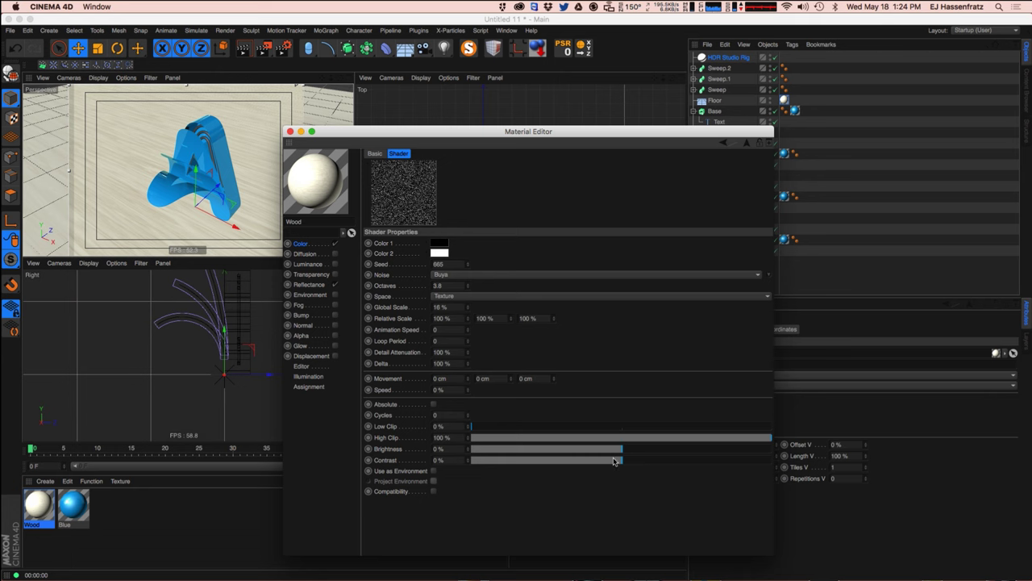
left_click_drag(611, 461, 580, 459)
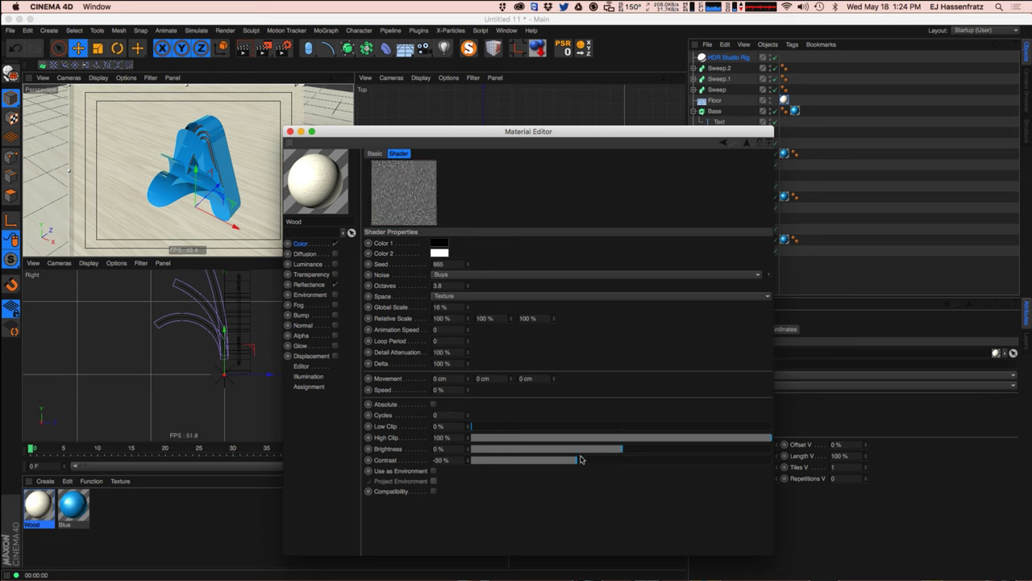
left_click(300, 243)
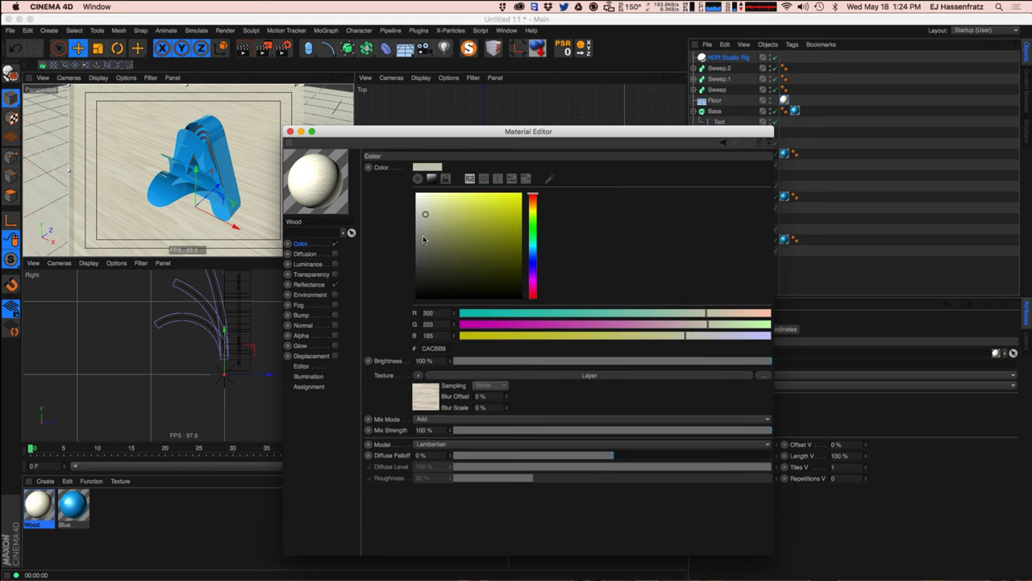
left_click_drag(425, 216, 430, 211)
Enable the Bump channel with a copy of the color channel's layer texture and set its strength to 3%.
left_click(386, 378)
left_click(336, 316)
right_click(393, 197)
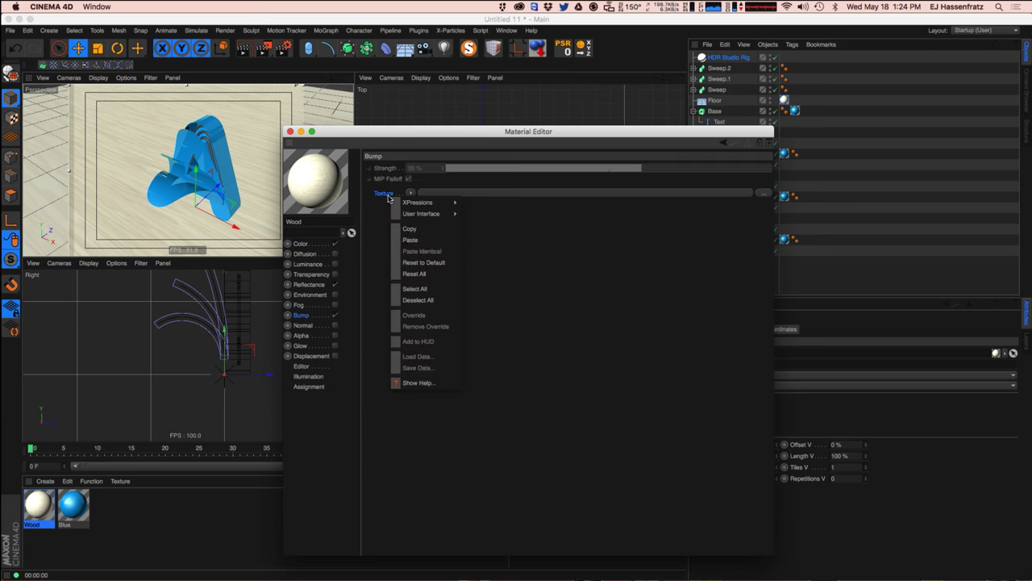
left_click(411, 241)
left_click_drag(637, 168, 603, 173)
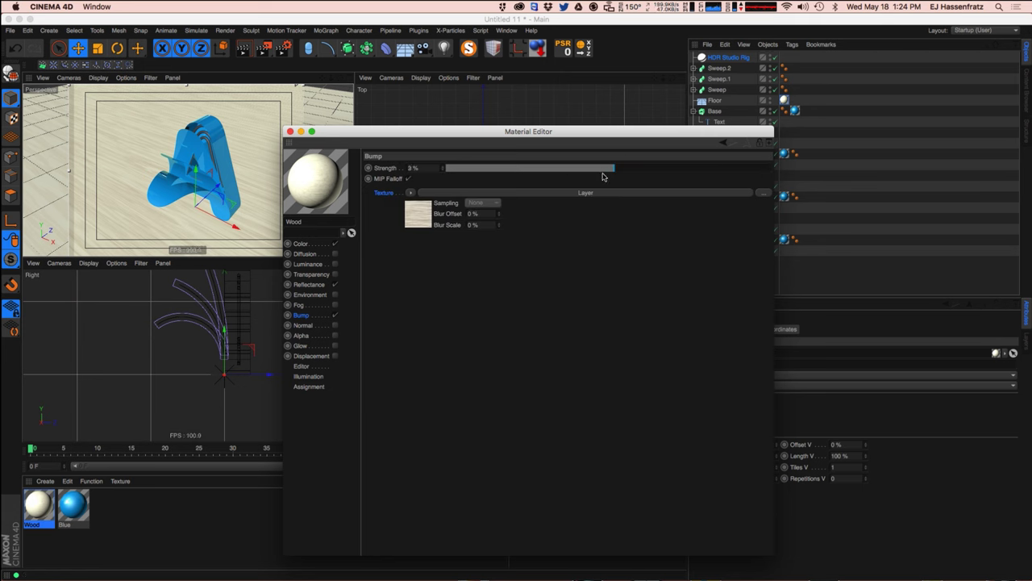
Make the bump texture's Colorize gradient grayscale, running from near-white FDFDFD to dark gray 626262.
left_click(592, 194)
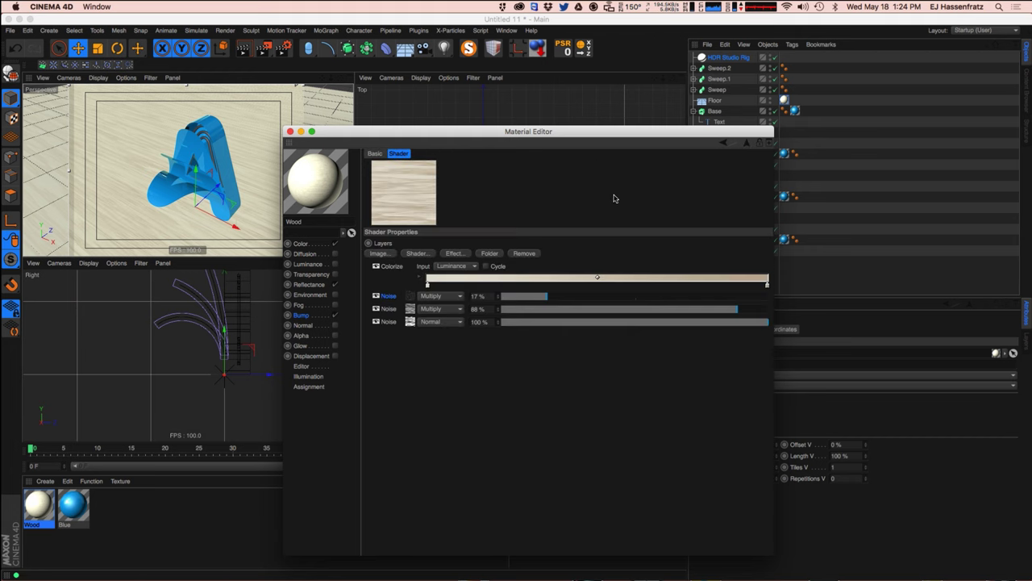
double_click(428, 284)
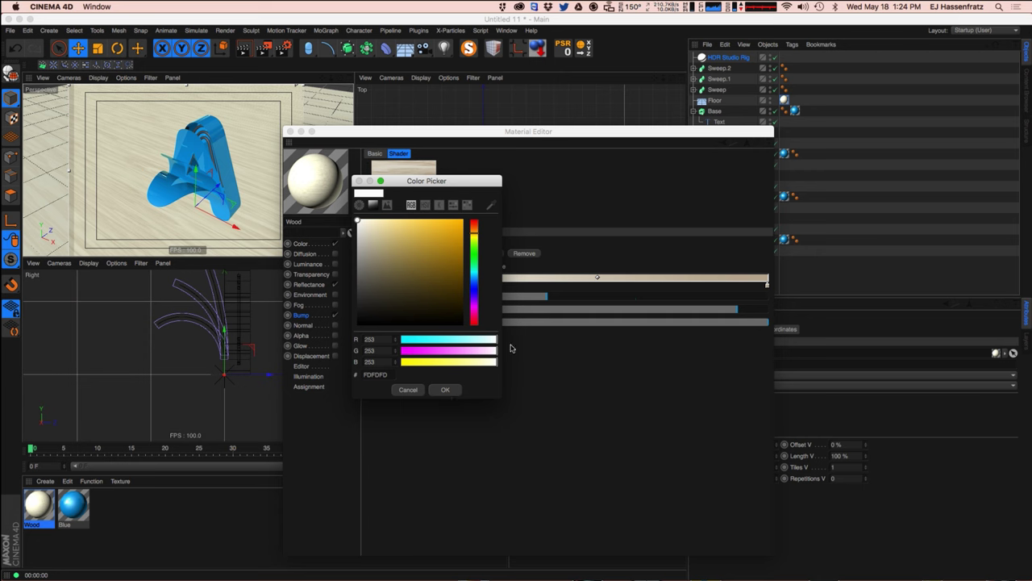
left_click(445, 391)
double_click(767, 287)
left_click_drag(742, 273, 699, 284)
left_click(787, 391)
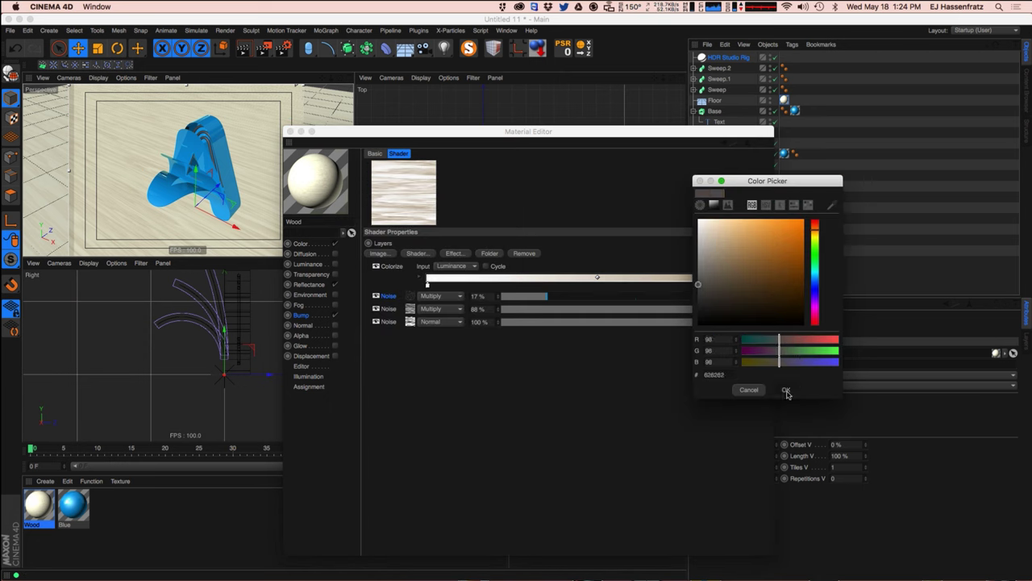
left_click(787, 391)
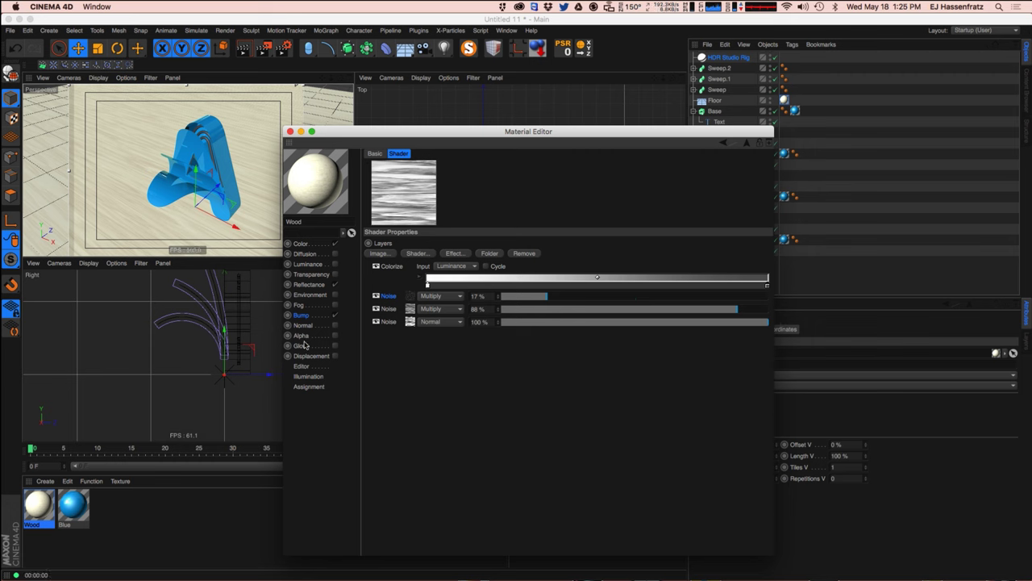
Set the wood's Default Specular reflectance to -10% falloff and 81% specular strength.
left_click(299, 305)
left_click(311, 295)
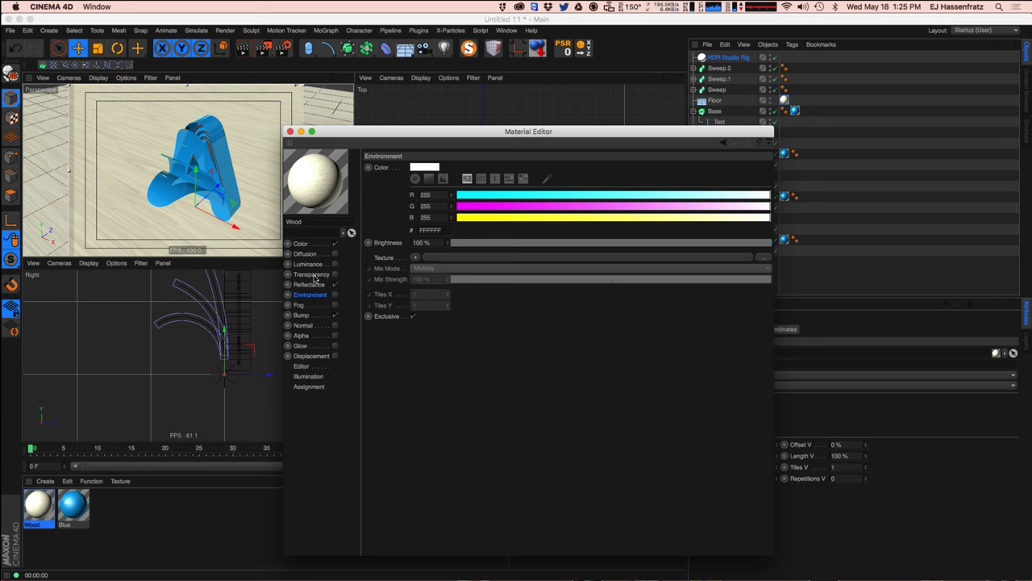
left_click(311, 284)
left_click(399, 204)
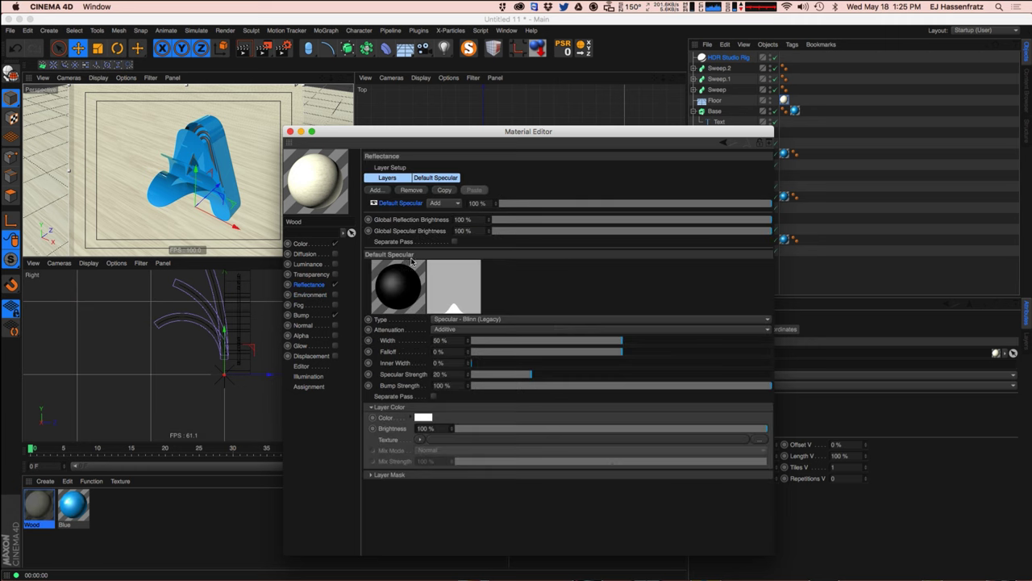
left_click_drag(614, 353, 715, 375)
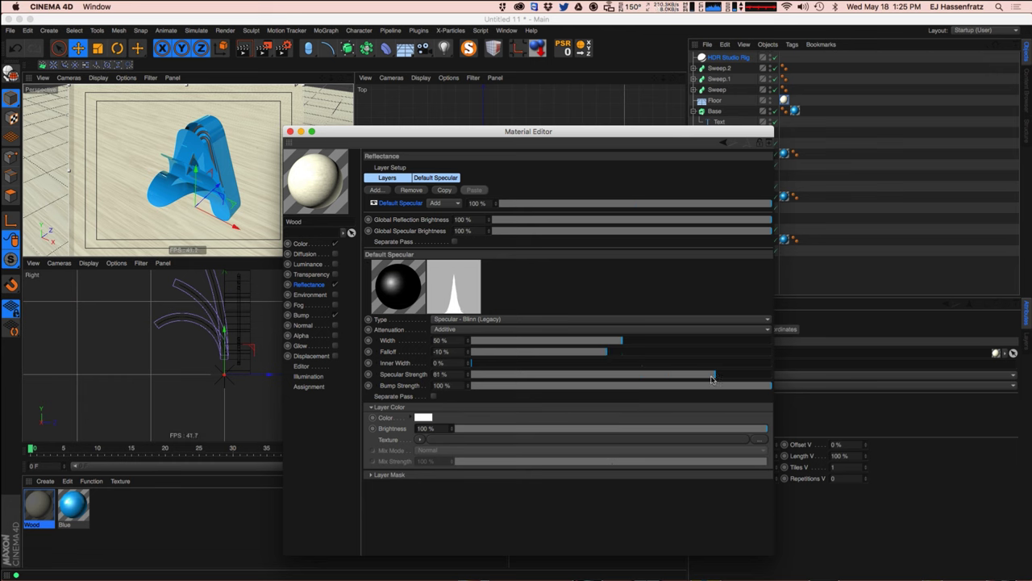
left_click_drag(585, 353, 591, 353)
left_click(606, 353)
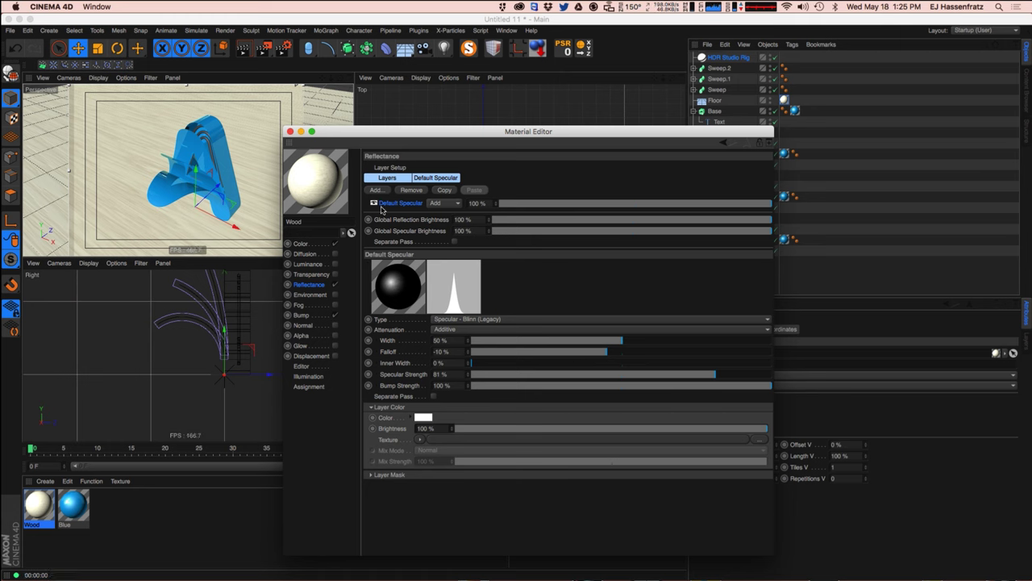
Add a Beckmann reflection layer with 23% reflection strength and 0% specular strength.
left_click(381, 192)
left_click(426, 202)
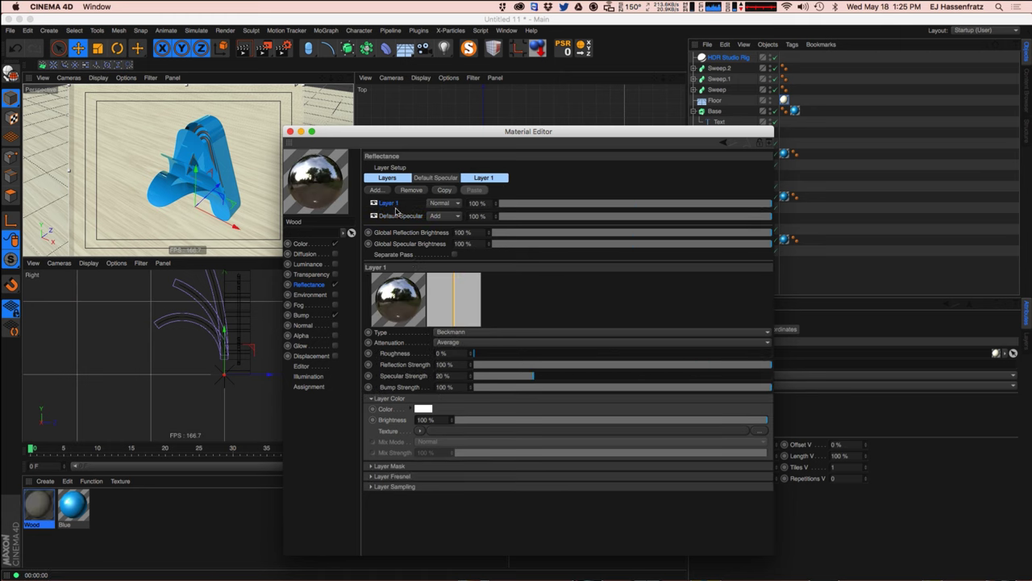
left_click_drag(603, 365, 430, 389)
Give the new reflection layer a Dielectric Fresnel with the Plexiglas preset.
left_click(391, 476)
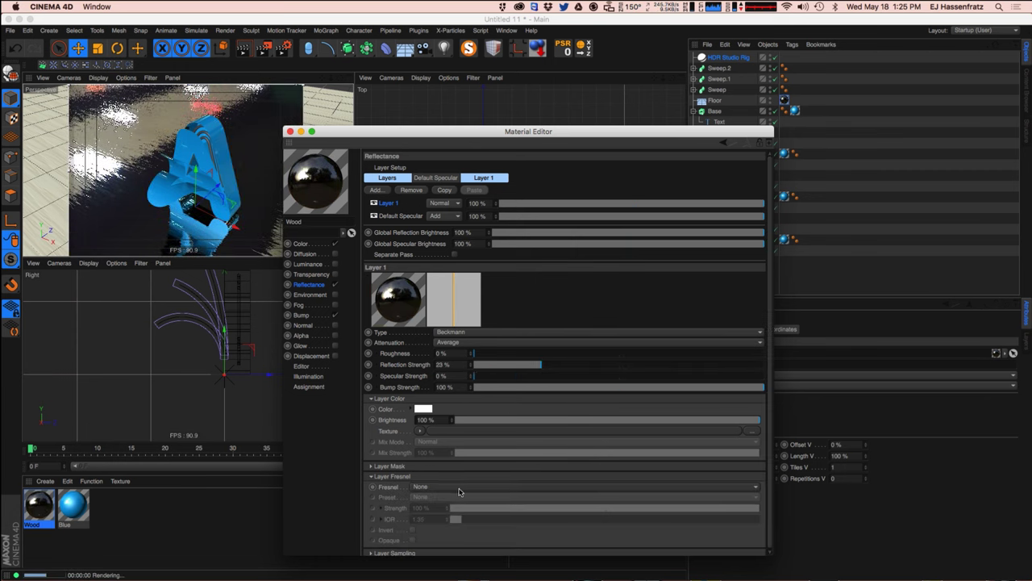
left_click(459, 487)
left_click(460, 508)
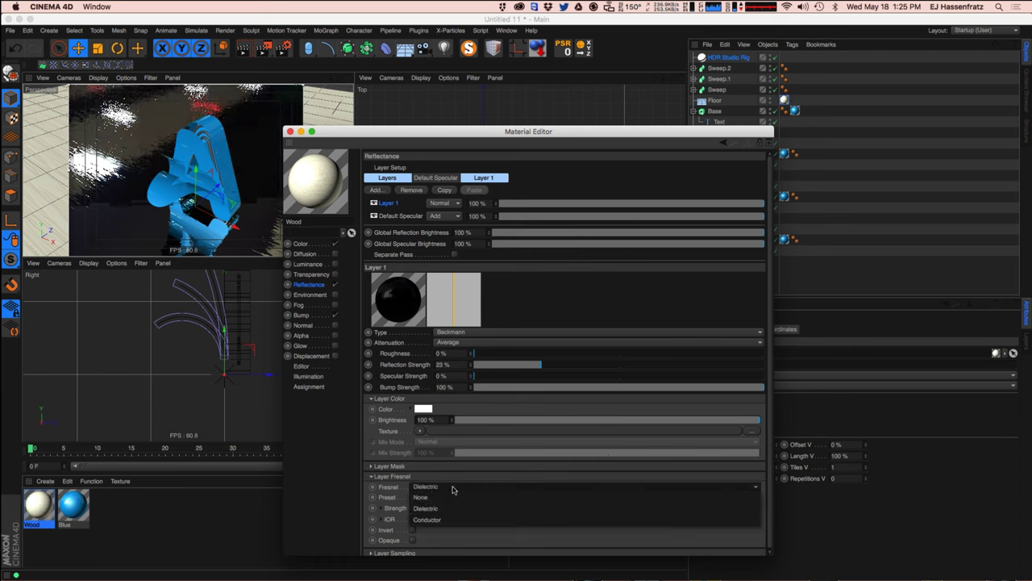
left_click(439, 498)
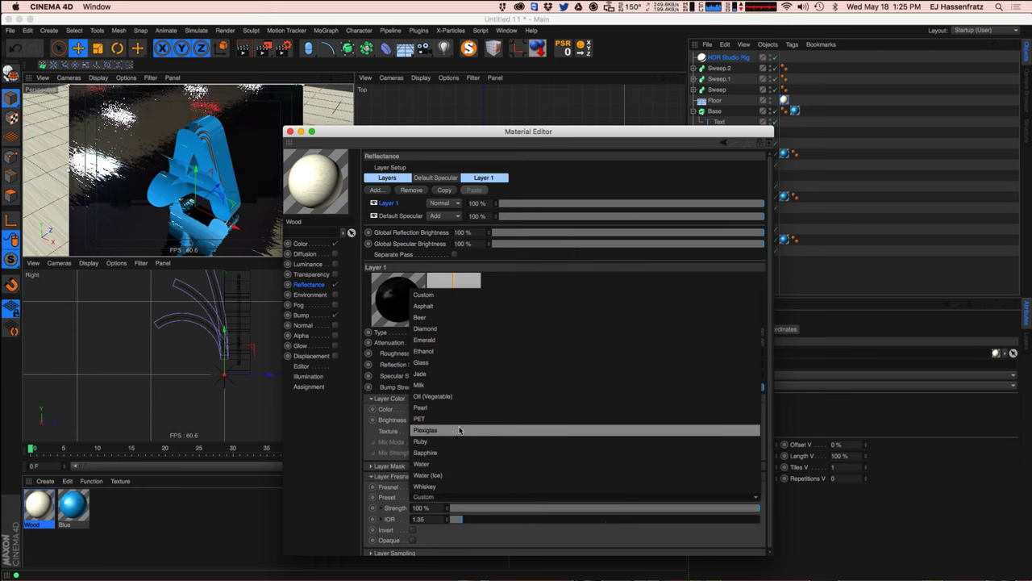
left_click(456, 432)
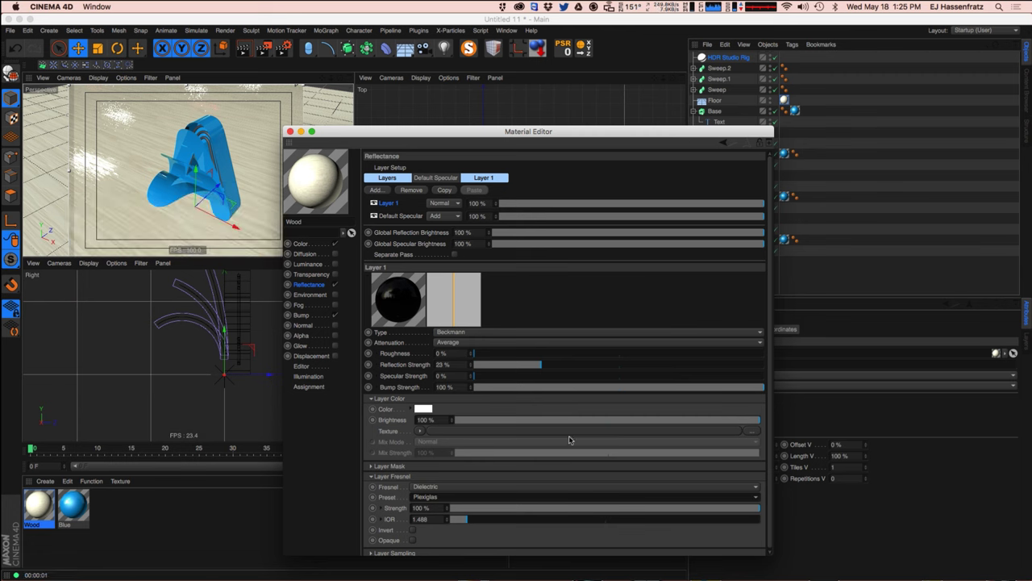
Lower the wood's Layer 1 reflection strength to 6% and change its attenuation to Additive.
left_click_drag(501, 368, 494, 367)
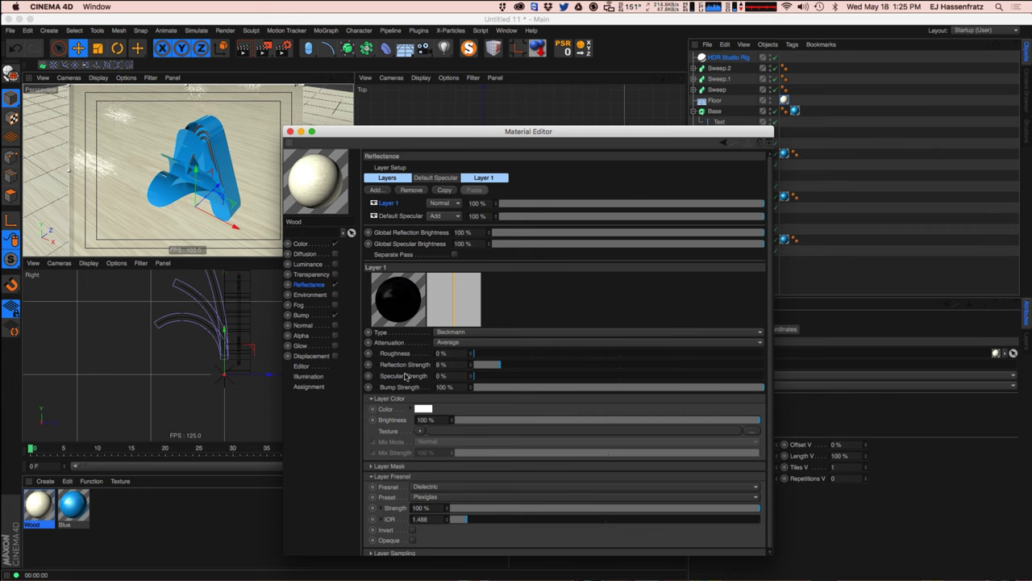
left_click_drag(493, 367, 494, 369)
left_click(476, 343)
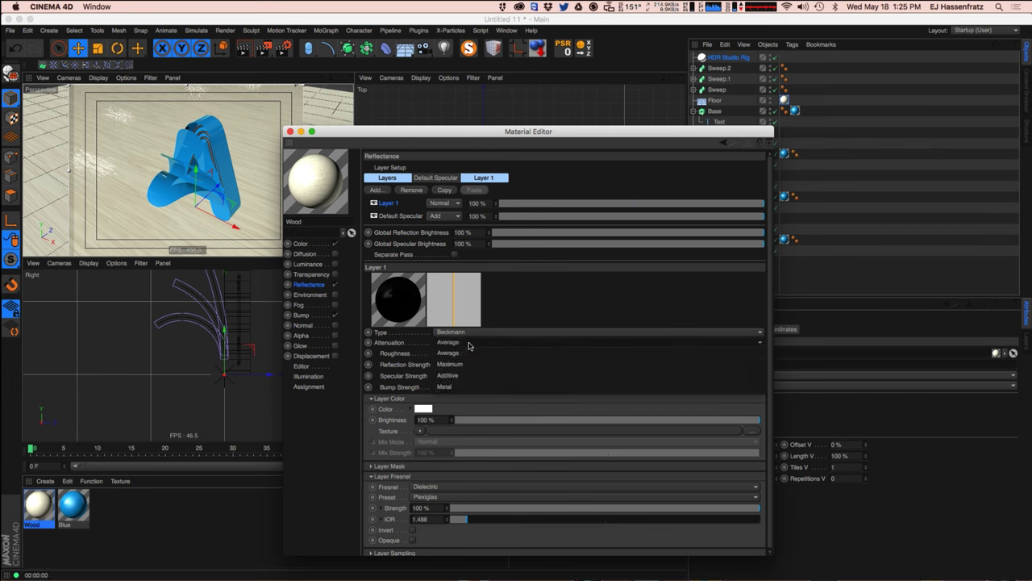
left_click(491, 379)
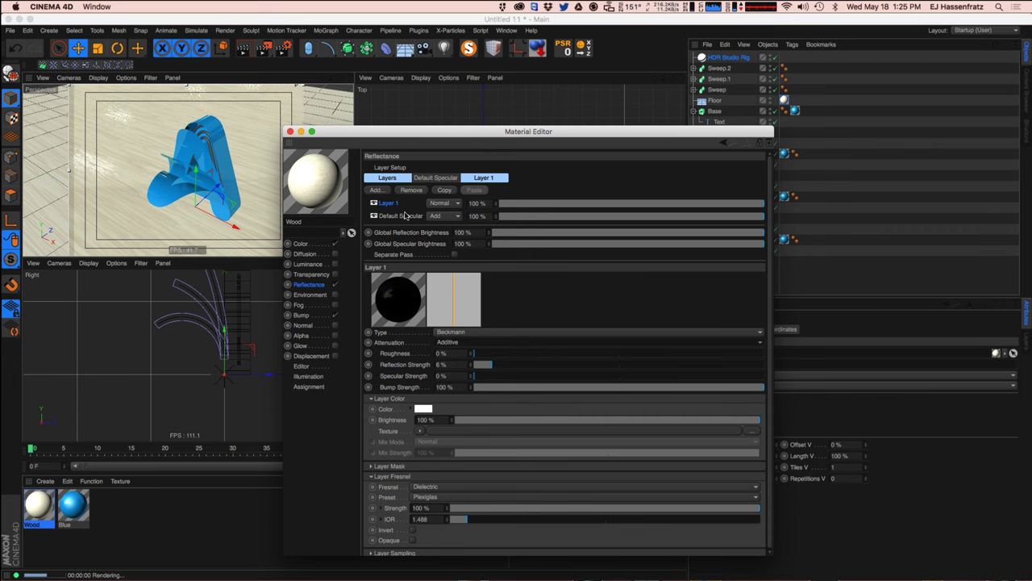
Set the wood's Default Specular width to 48% and close the material's settings.
left_click(403, 217)
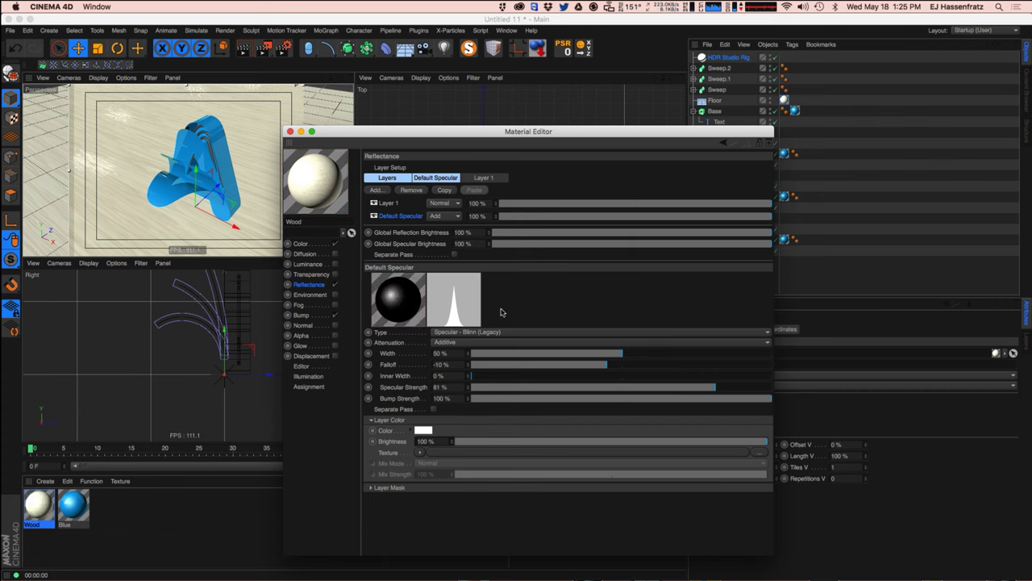
left_click_drag(617, 357, 598, 357)
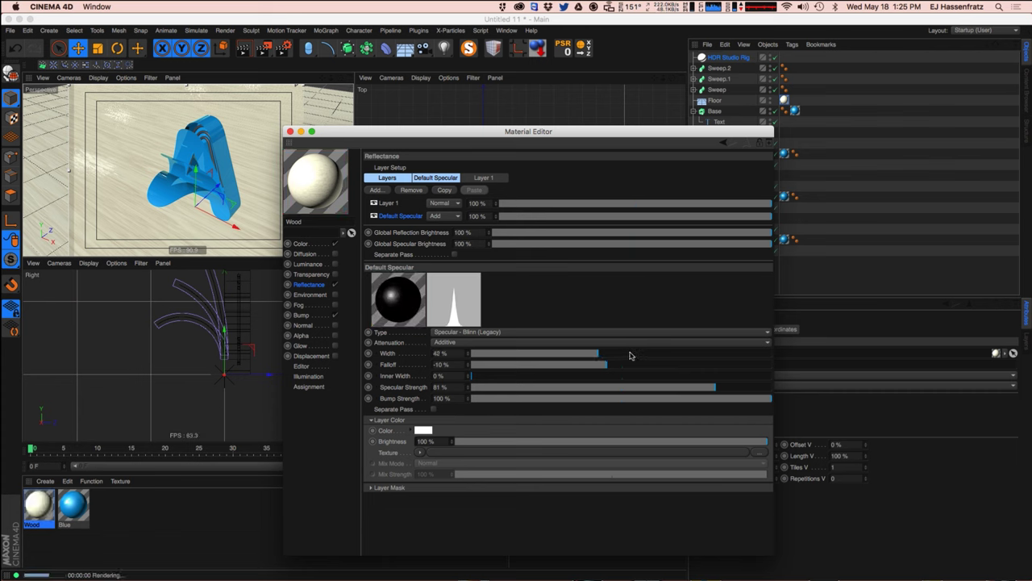
left_click(614, 353)
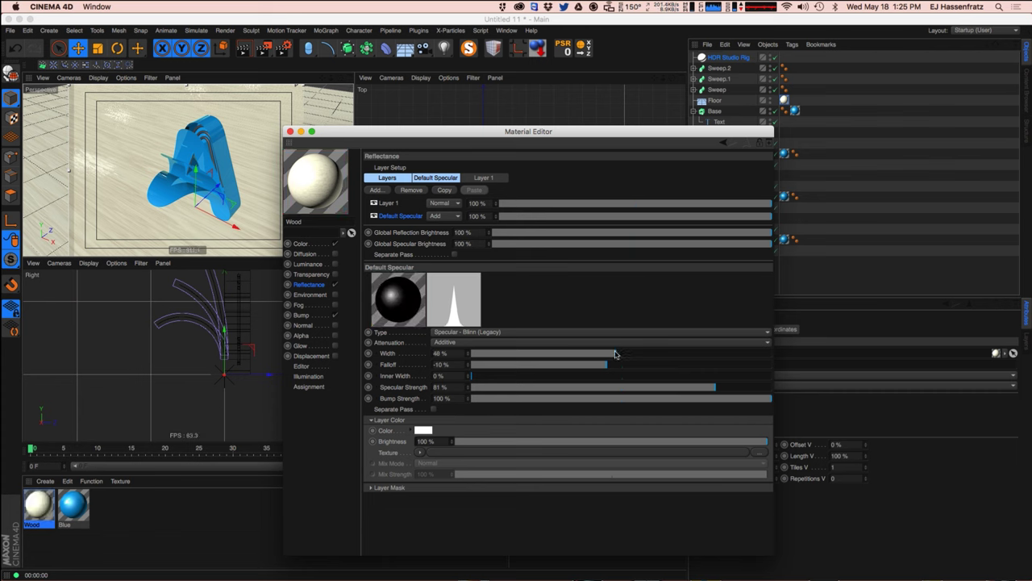
left_click(290, 131)
Duplicate the Blue material and rename the copy Yellow.
left_click(148, 533)
left_click(81, 509)
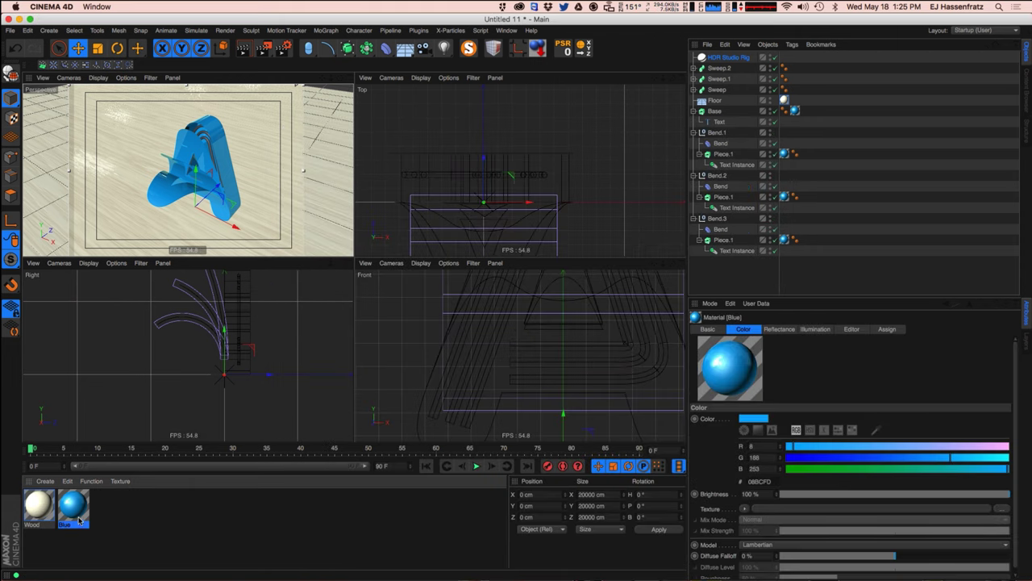
left_click_drag(80, 509, 110, 518, "ctrl")
double_click(108, 524)
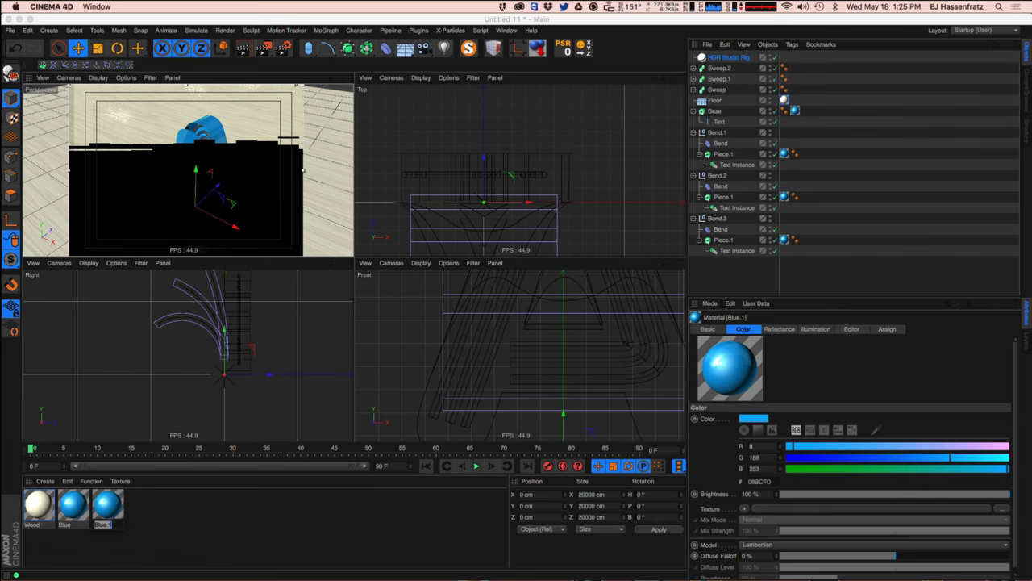
type("Yellow")
key("Return")
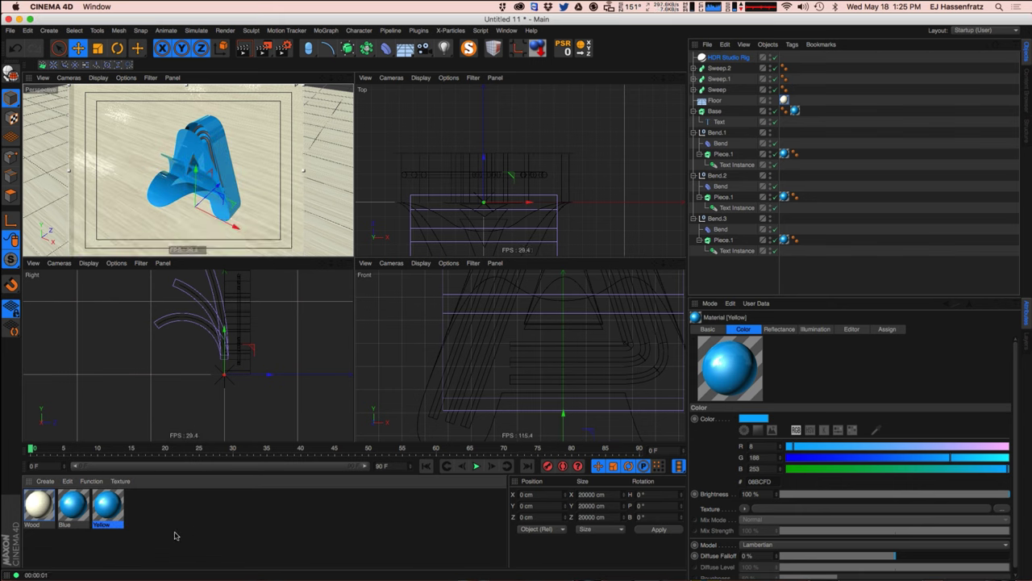
Apply the Yellow material to Sweep.2, Sweep.1 and Sweep.
left_click_drag(119, 505, 726, 232)
left_click_drag(725, 69, 725, 68)
left_click_drag(795, 67, 796, 80, "ctrl")
left_click_drag(796, 79, 798, 86, "ctrl")
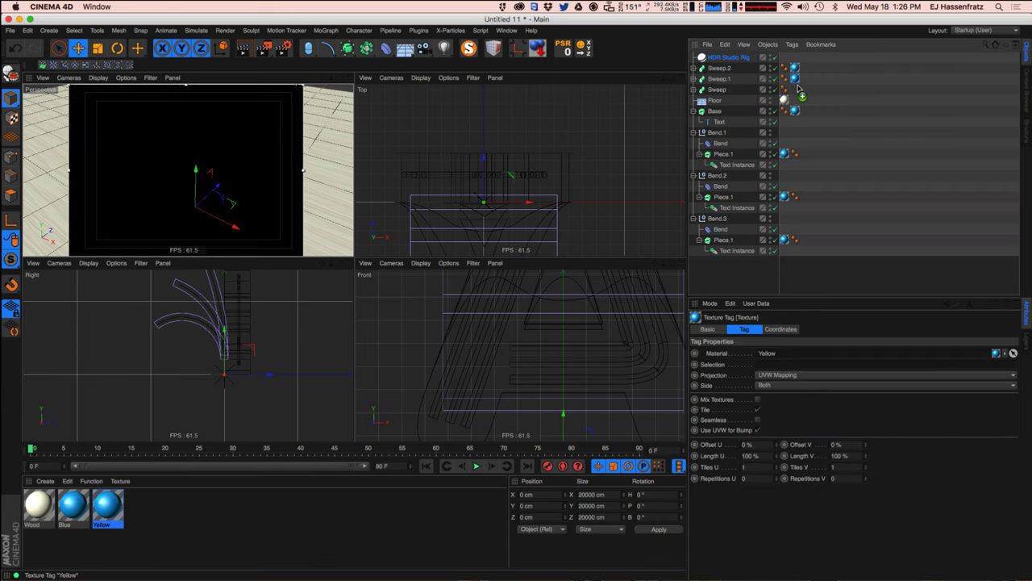
Change the Yellow material's base color to golden yellow FCD309.
double_click(108, 505)
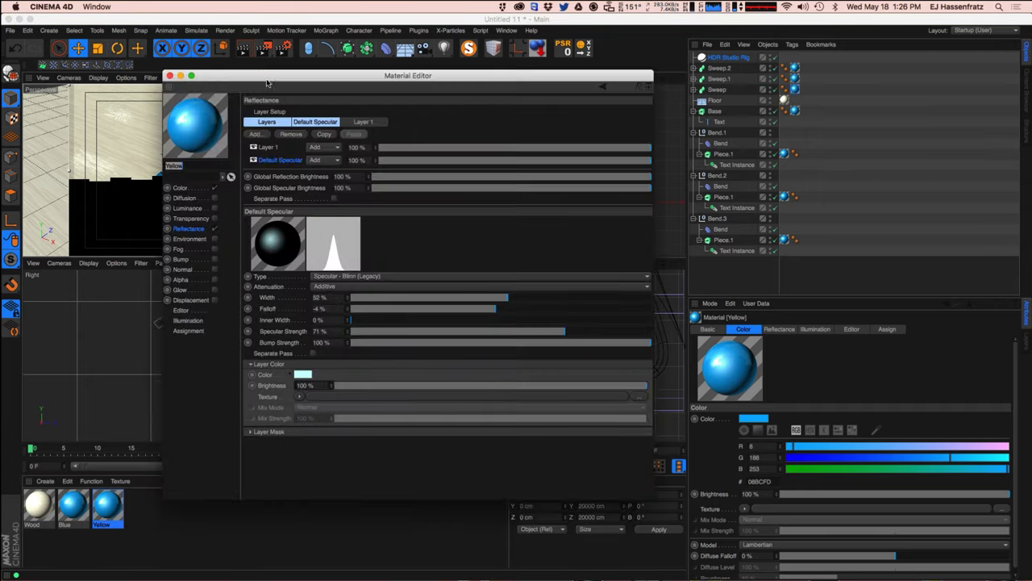
left_click(369, 196)
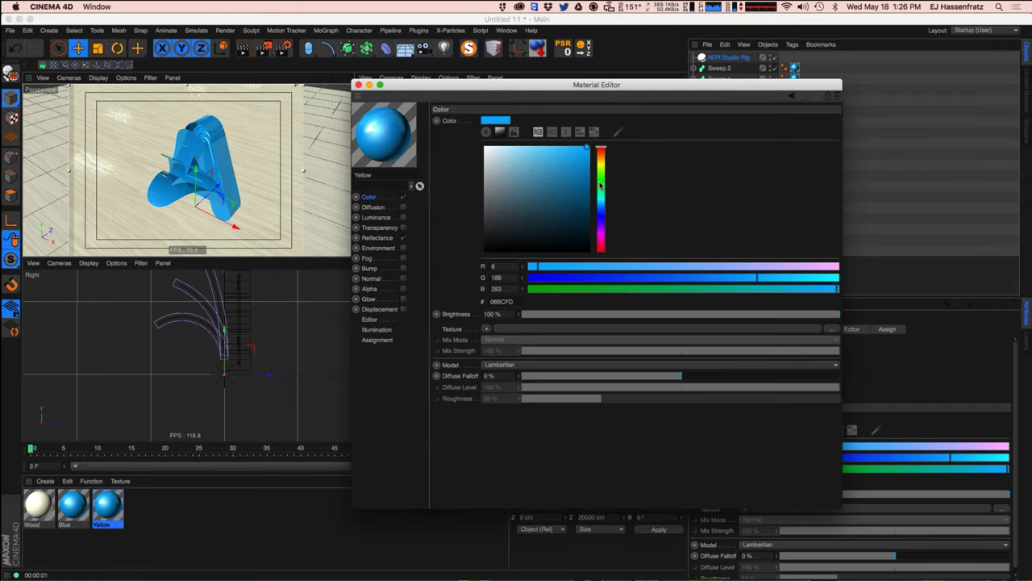
left_click(602, 164)
left_click_drag(603, 165, 602, 161)
left_click(580, 153)
left_click(586, 147)
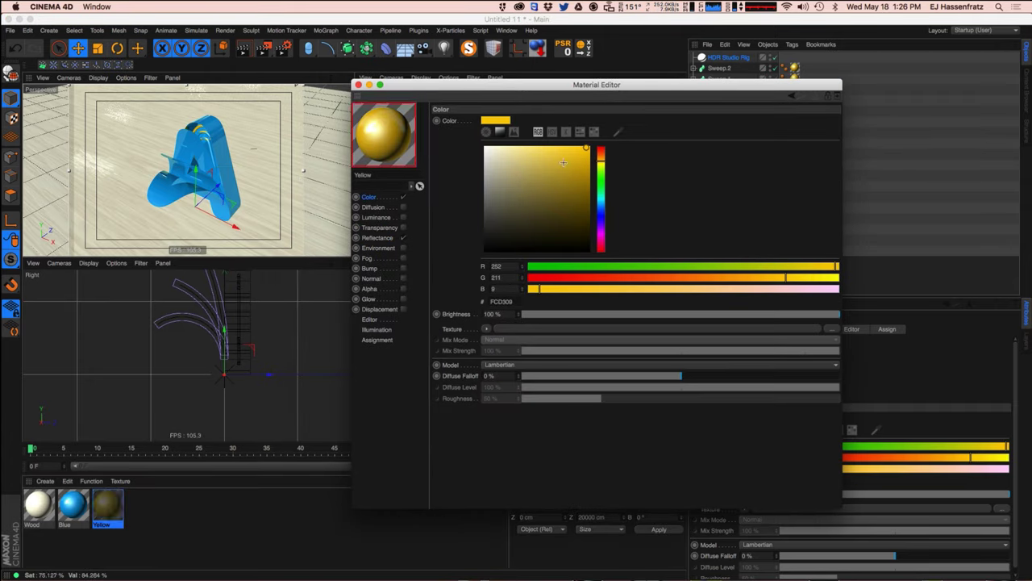
Enable luminance on the Yellow material with color E6B800 and 73% brightness.
left_click(403, 217)
left_click_drag(600, 150, 601, 162)
left_click(547, 154)
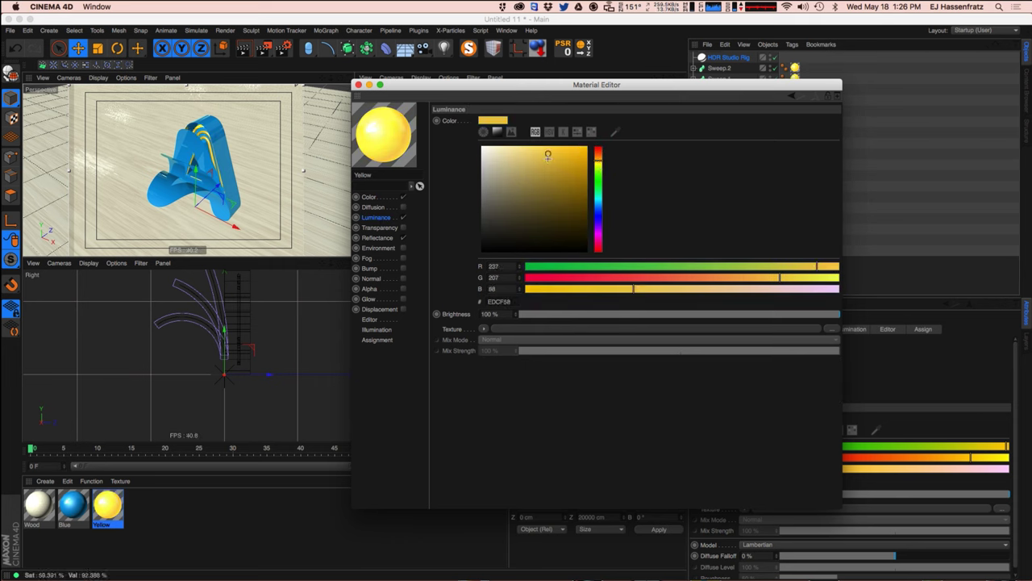
left_click(586, 156)
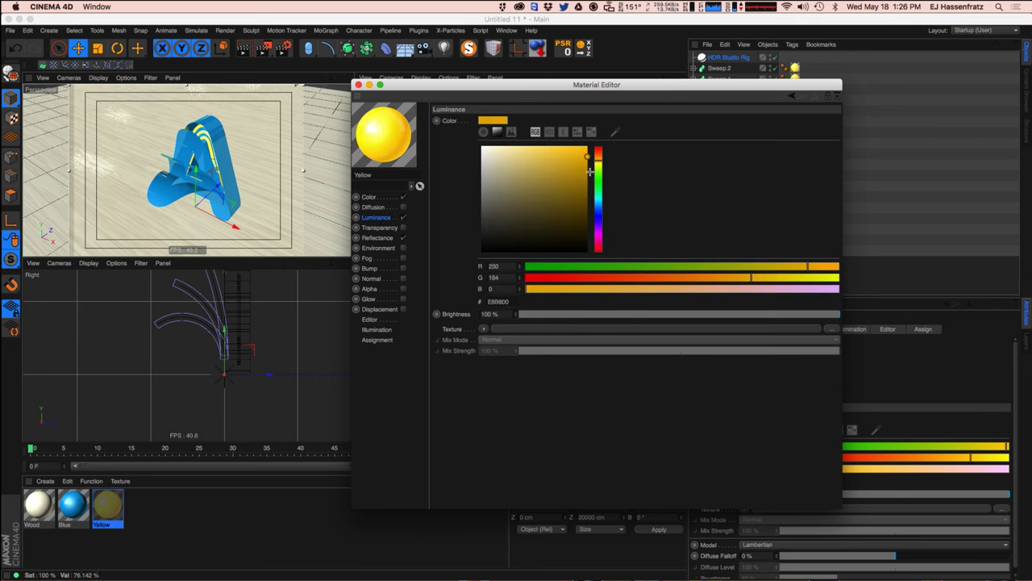
left_click(752, 316)
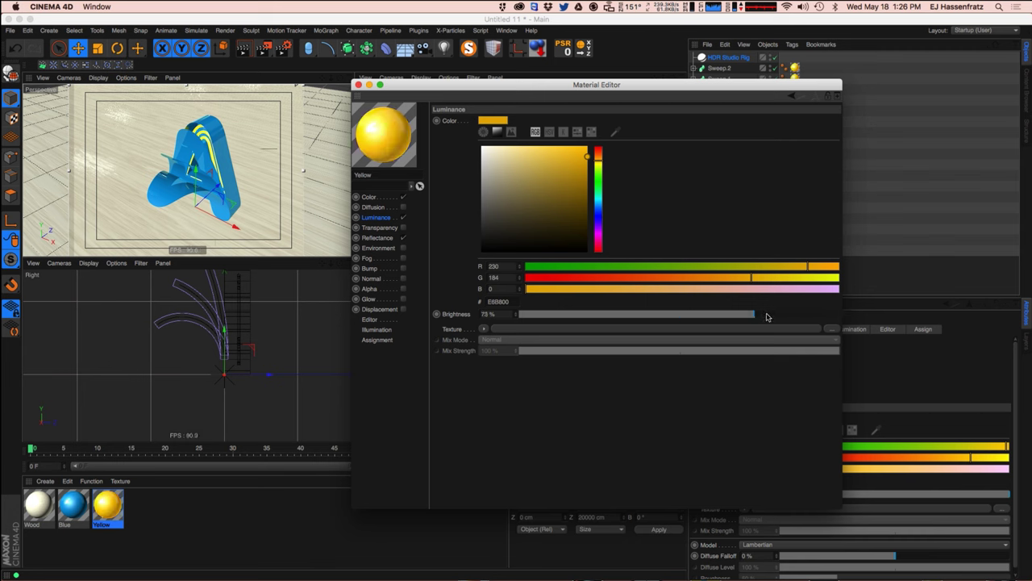
Tint the Yellow material's Default Specular layer color pale orange, FFE8D9.
left_click(379, 238)
left_click(492, 384)
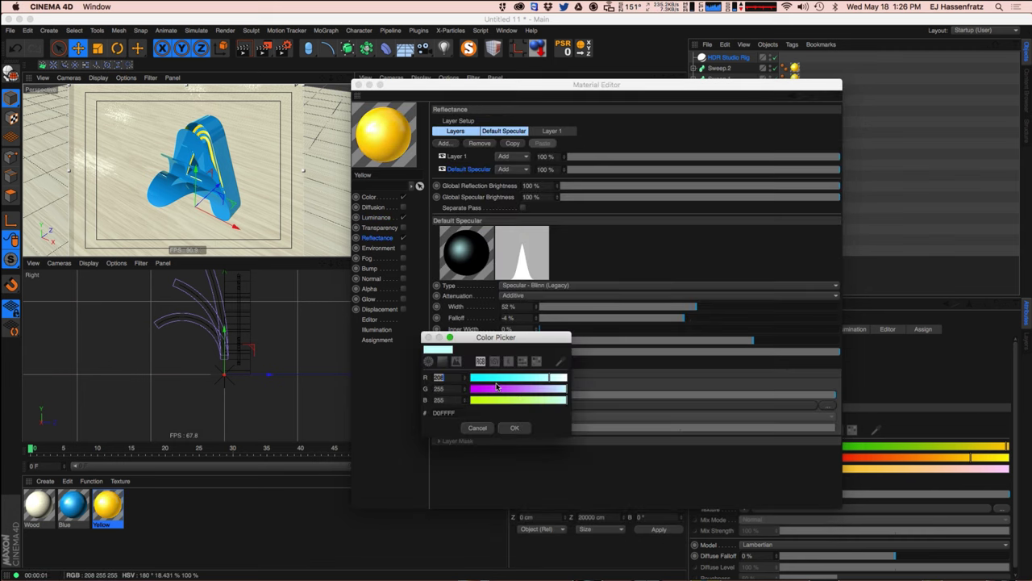
left_click(564, 380)
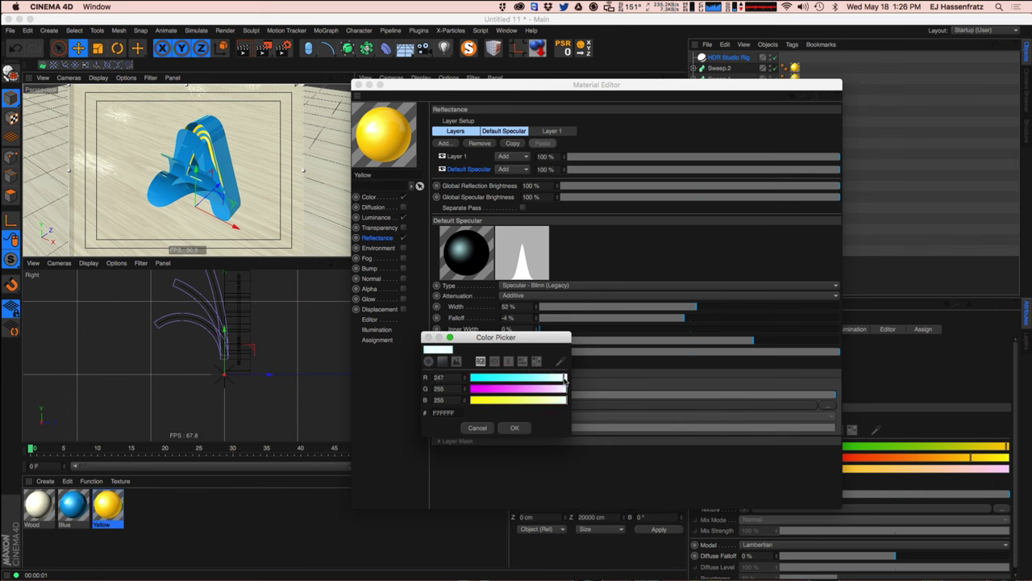
left_click(442, 360)
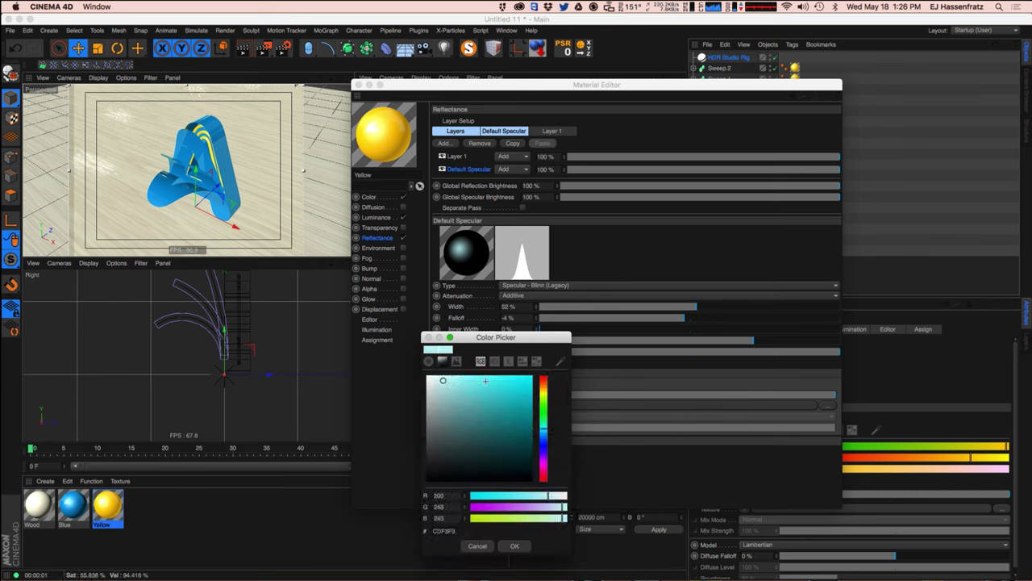
left_click(545, 392)
left_click(442, 376)
left_click(545, 383)
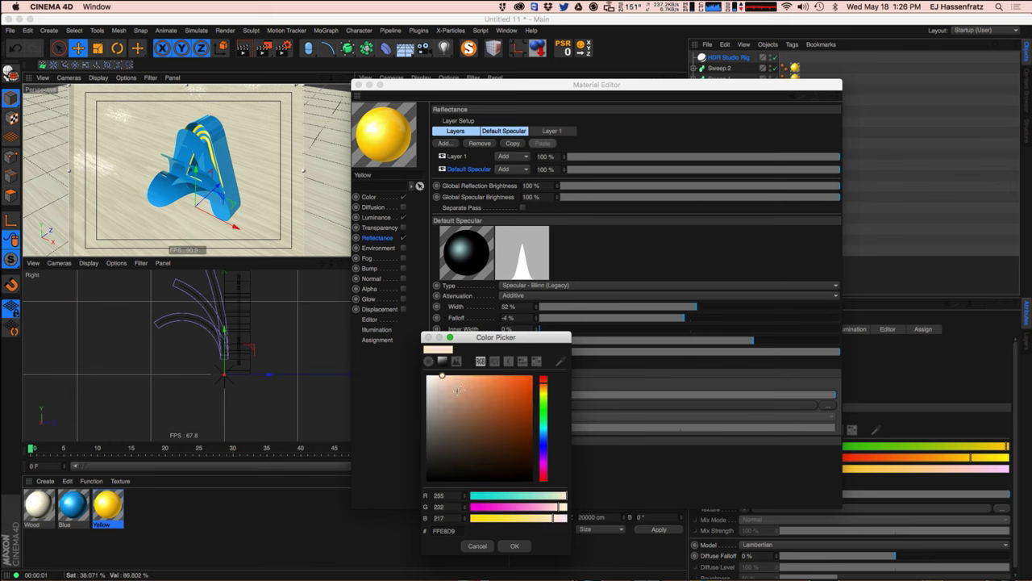
left_click(520, 546)
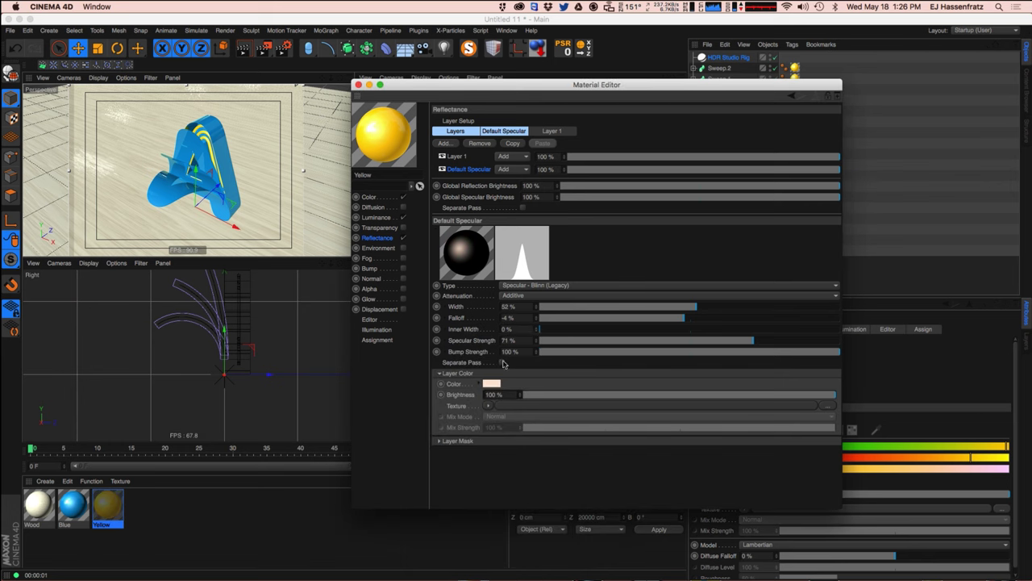
Set the Yellow material's Layer 1 reflection color to pale yellow-green F2FFDC and close the material's settings.
left_click(454, 160)
left_click(496, 362)
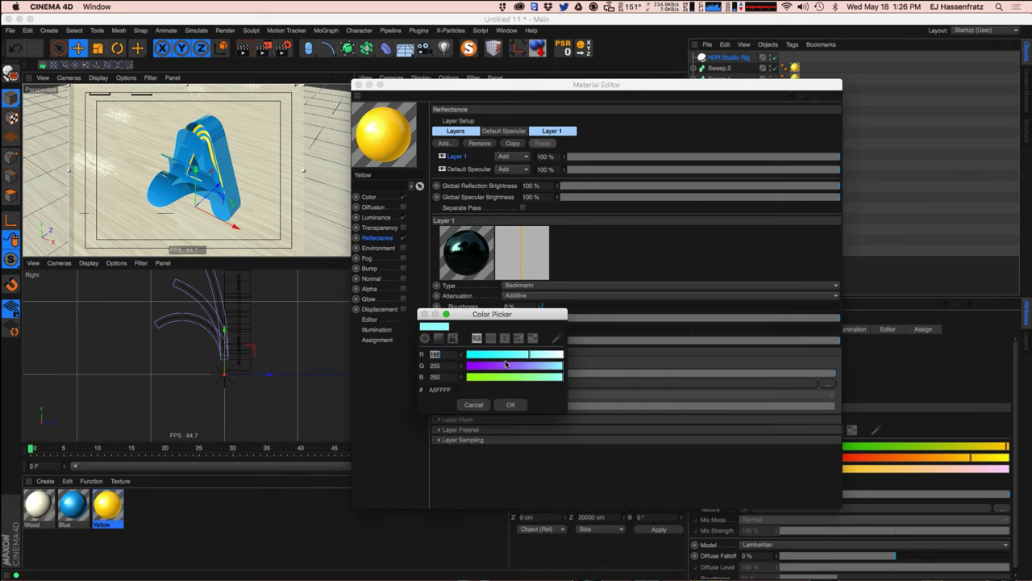
left_click_drag(557, 352, 560, 355)
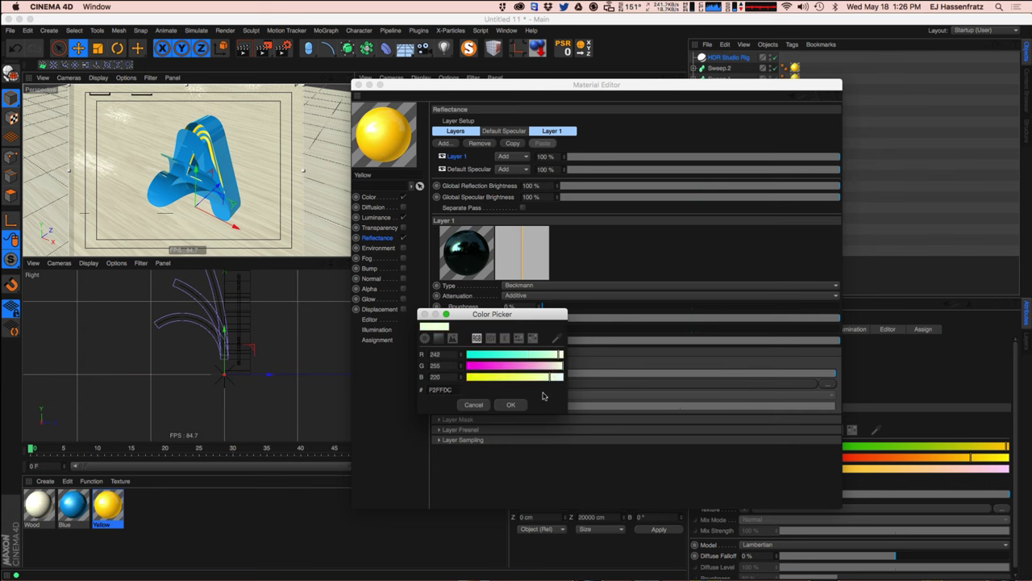
left_click(520, 404)
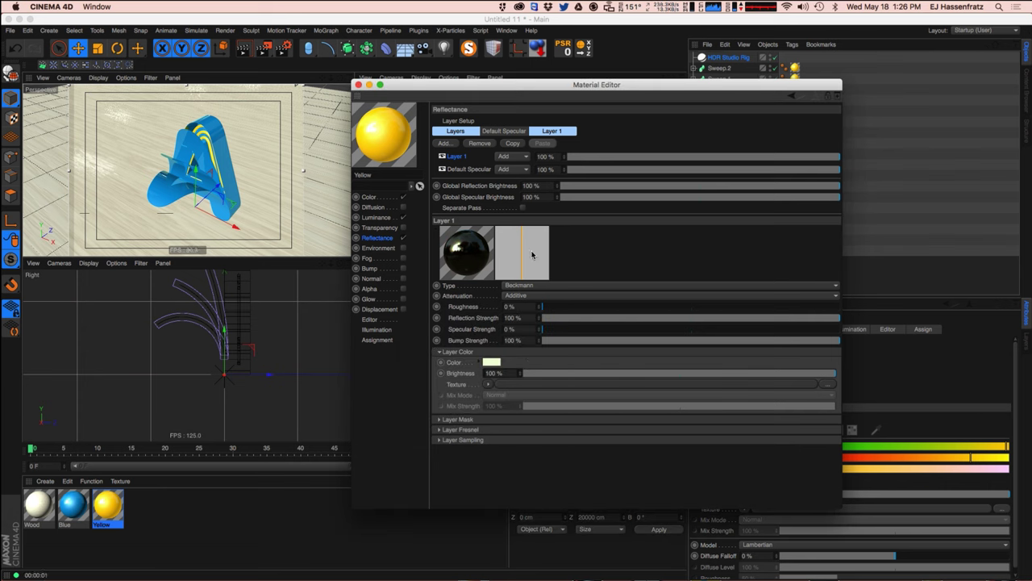
left_click(358, 85)
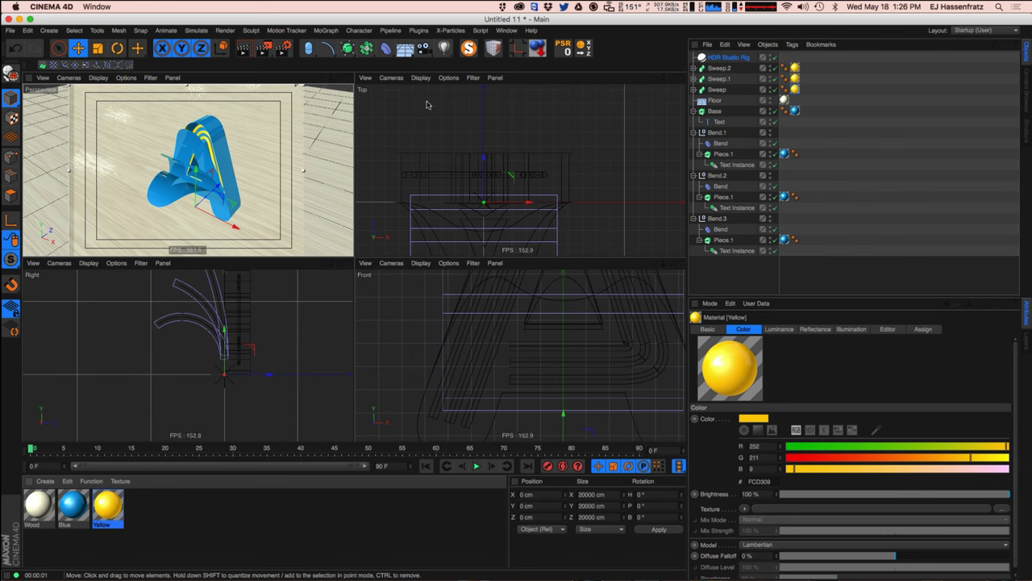
Add an area light to the scene and raise it above the letter A in the Front view.
left_click_drag(189, 203, 185, 211, "alt")
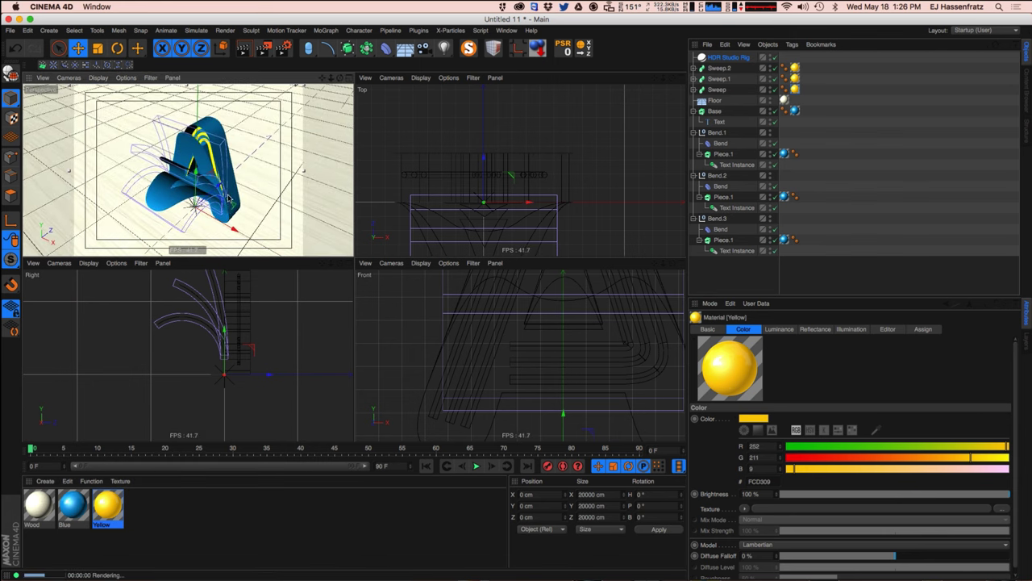
left_click_drag(443, 49, 542, 81)
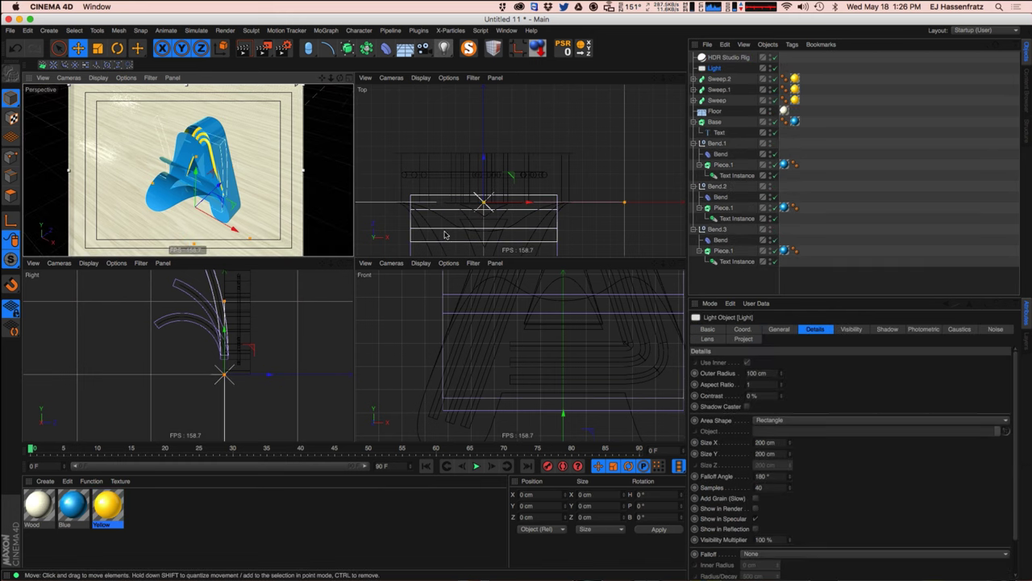
right_click_drag(496, 377, 421, 395, "alt")
left_click_drag(516, 377, 544, 267)
middle_click_drag(508, 202, 491, 129, "alt")
Place the area light in front of the letter at about X 148, Y 191, Z -206 cm, angled about H 41°, P -41°, B 7°.
left_click_drag(517, 157, 604, 246)
middle_click_drag(610, 196, 588, 146, "alt")
right_click_drag(588, 145, 508, 182, "alt")
mouse_move(582, 184)
left_mouse_down()
mouse_move(581, 209)
mouse_move(598, 223)
mouse_move(619, 195)
mouse_move(593, 169)
left_mouse_up()
key("r")
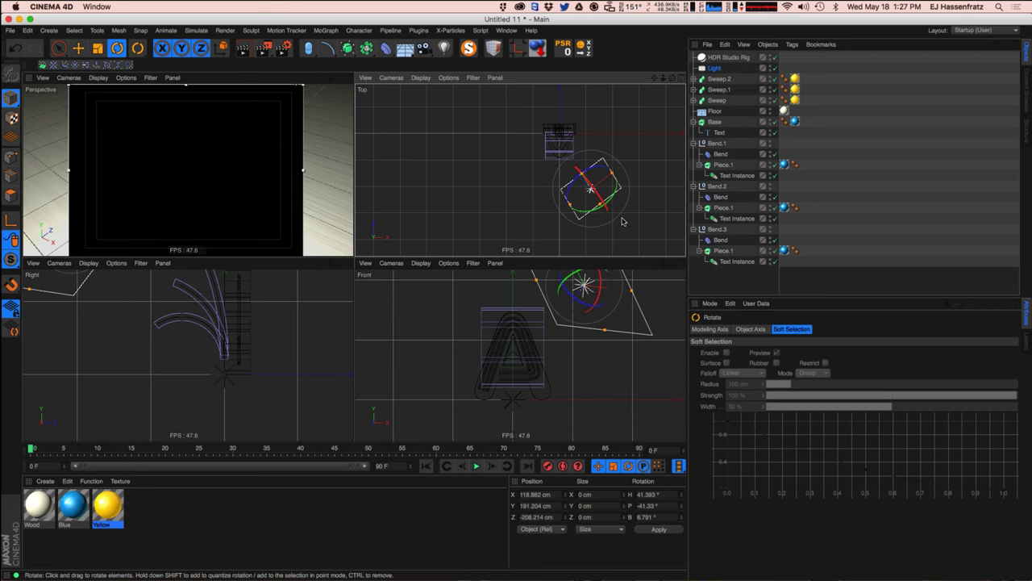
key("e")
left_click_drag(620, 222, 626, 222)
Rename the area light Main Light.
left_click(716, 68)
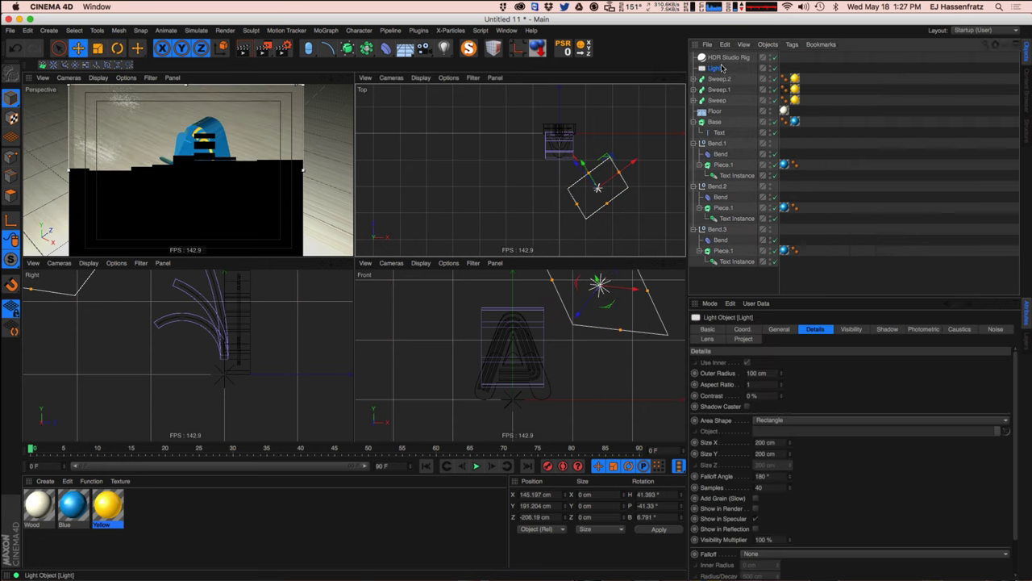
type("Main Light")
key("Return")
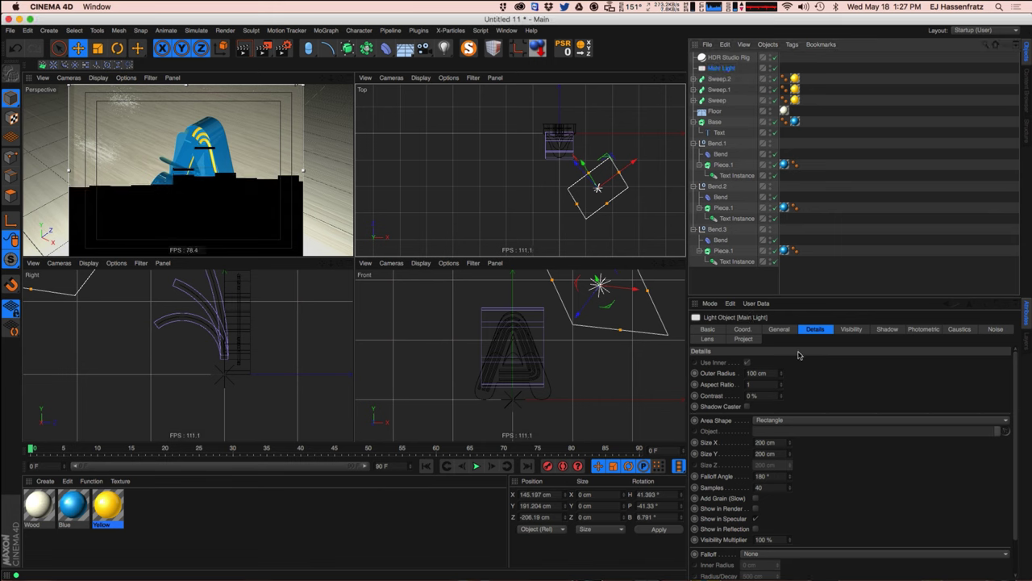
Set the Main Light's shadow type to Area.
left_click(780, 329)
left_click(748, 458)
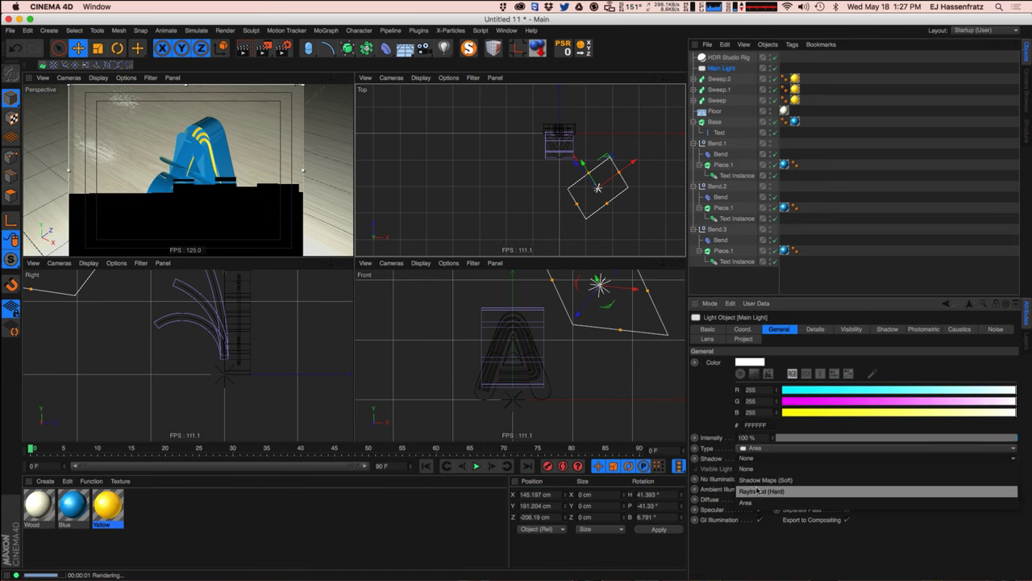
left_click(763, 479)
left_click(766, 459)
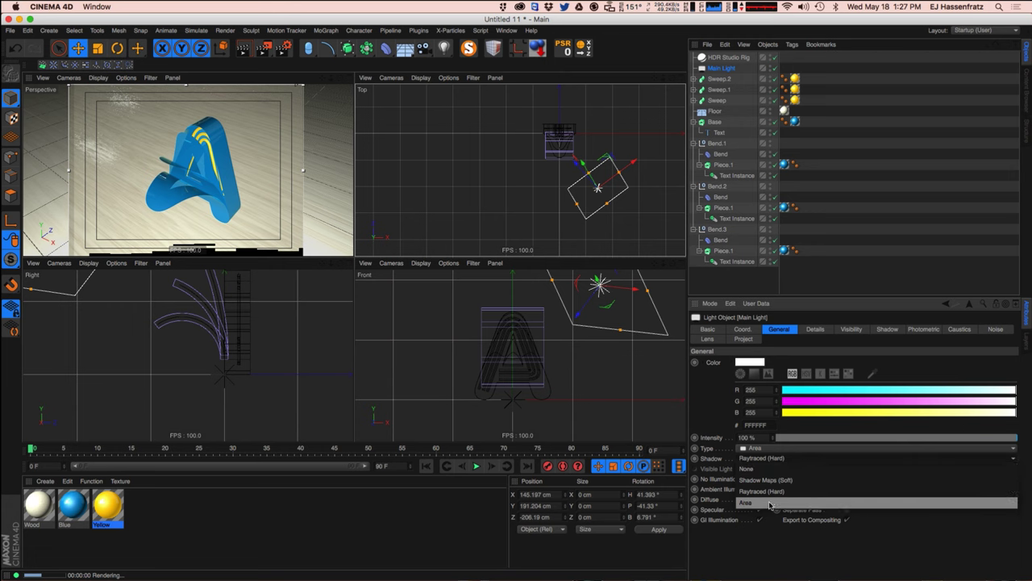
left_click(774, 492)
Set the Main Light's area shadow accuracy to 50%, minimum samples to 2 and maximum samples to 125.
left_click(886, 329)
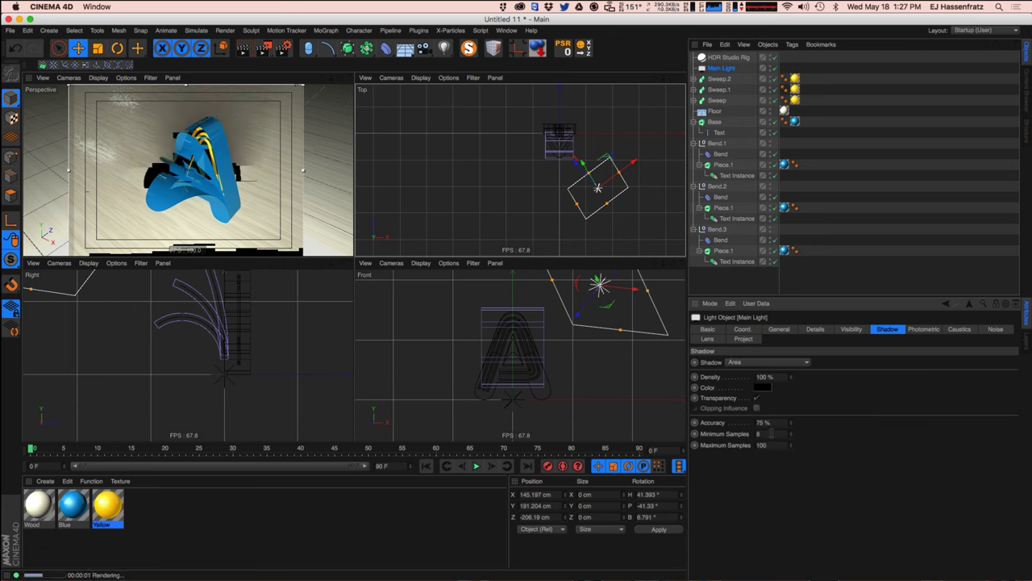
double_click(758, 434)
type("2")
key("Tab")
type("200")
key("Return")
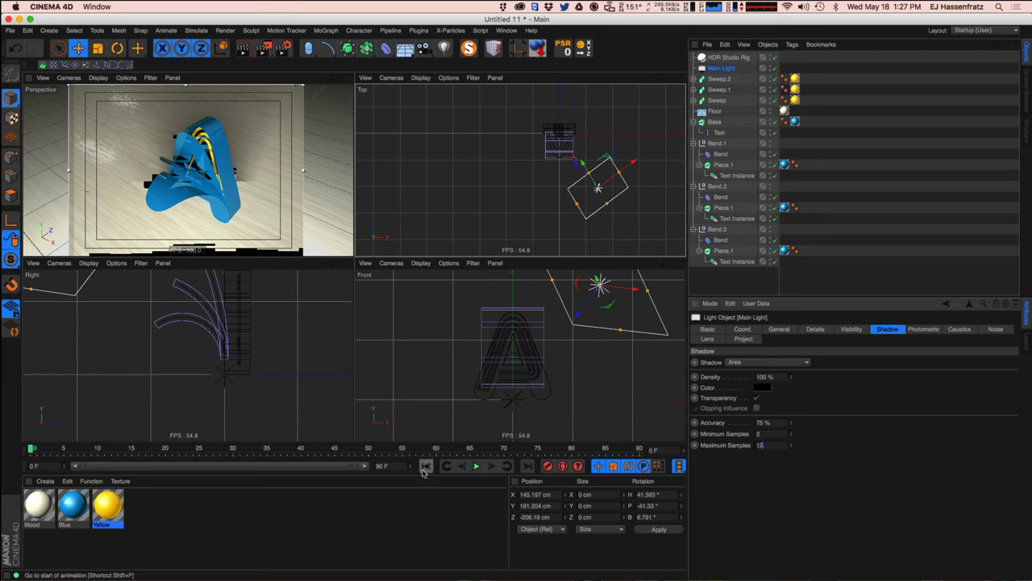
left_click_drag(773, 423, 461, 430)
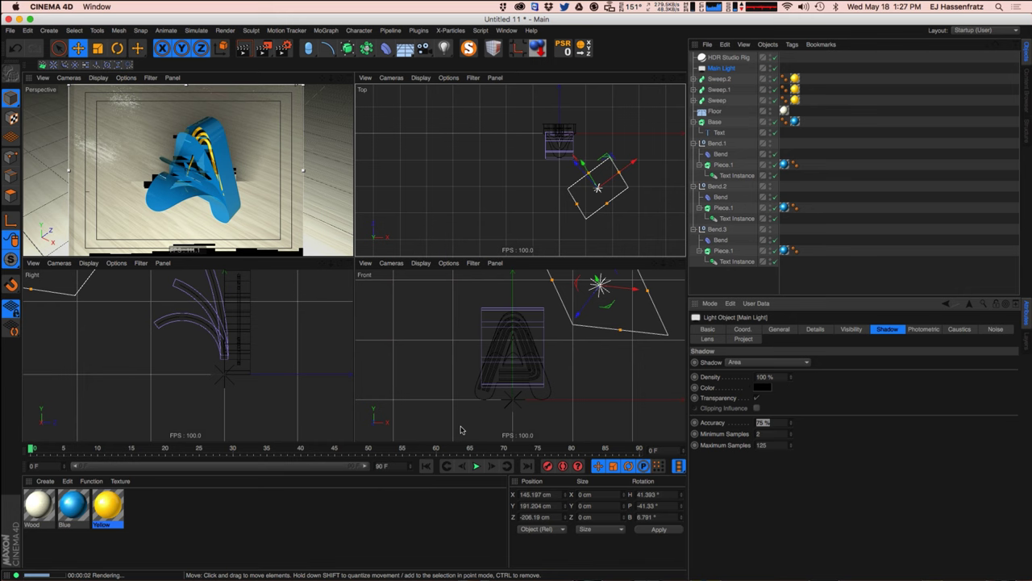
type("50")
key("Return")
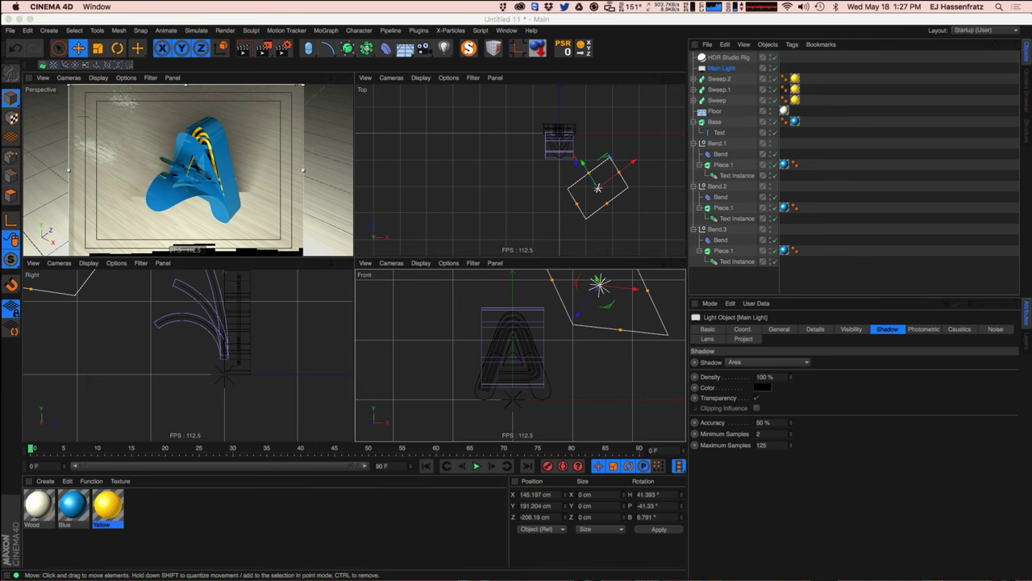
Switch the renderer to Physical in the render settings and close them.
key("super+b")
left_click(383, 138)
left_click(389, 154)
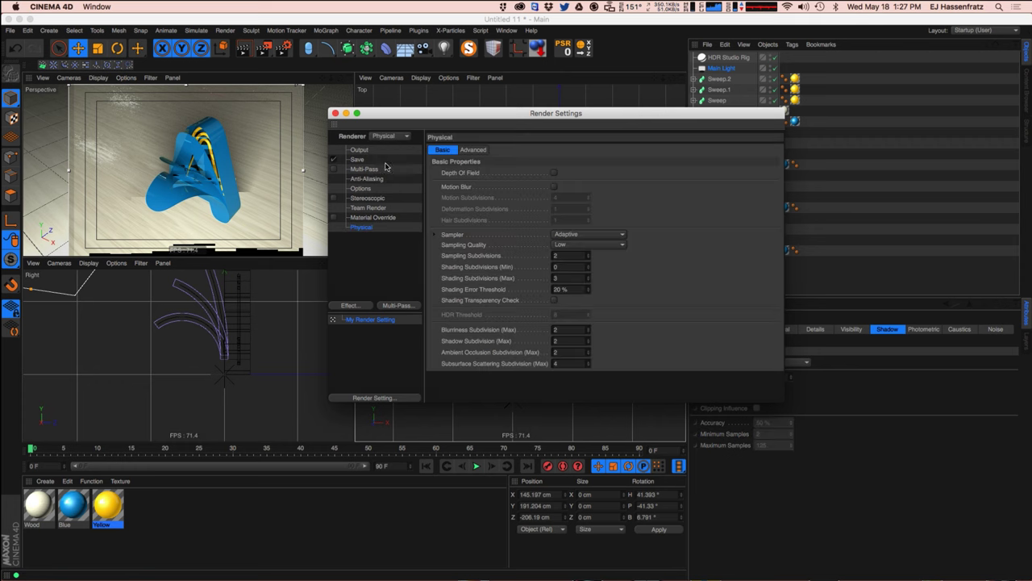
left_click_drag(379, 113, 427, 115)
left_click(398, 112)
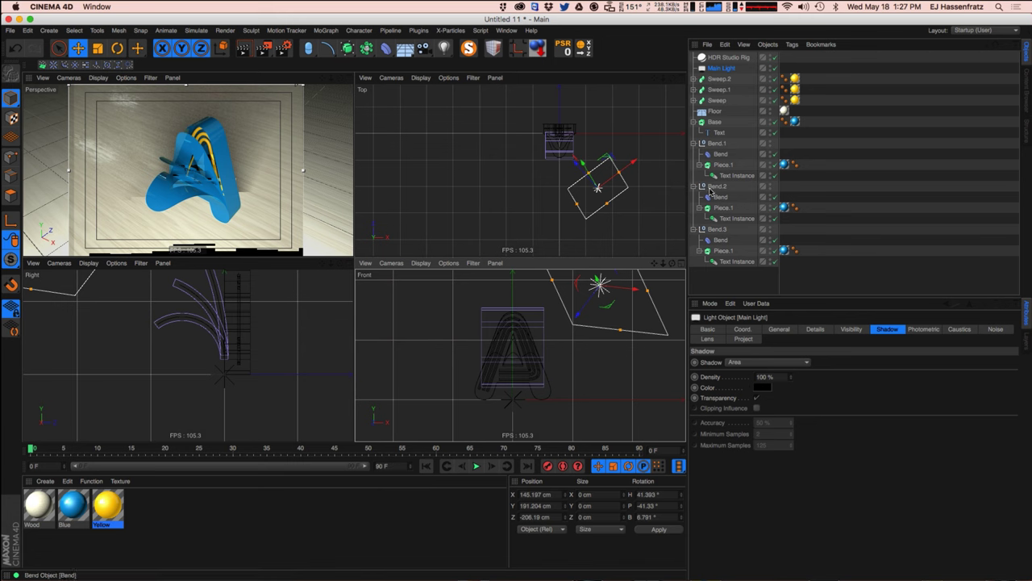
Move the Main Light away from the letter to about X 311, Z -216 cm and rotate it to about H 61°, P -50°, B 16°.
key("r")
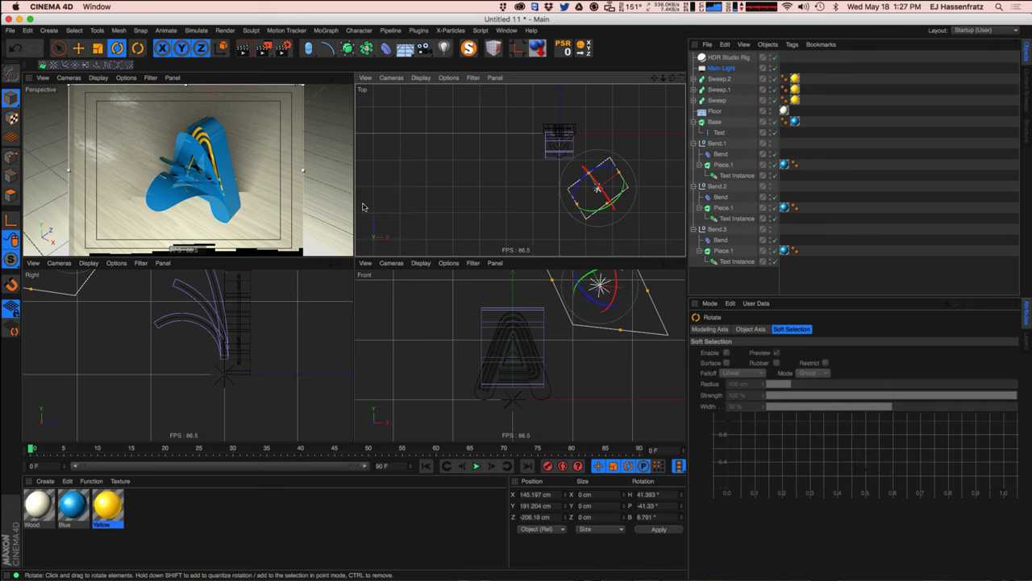
left_click_drag(593, 203, 650, 223)
key("e")
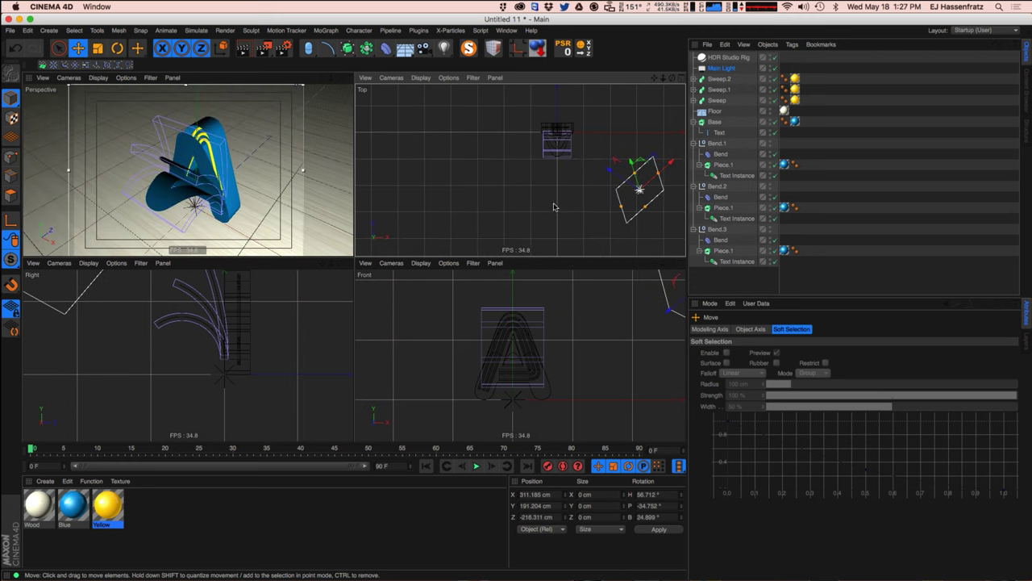
key("r")
left_click_drag(671, 185, 661, 171)
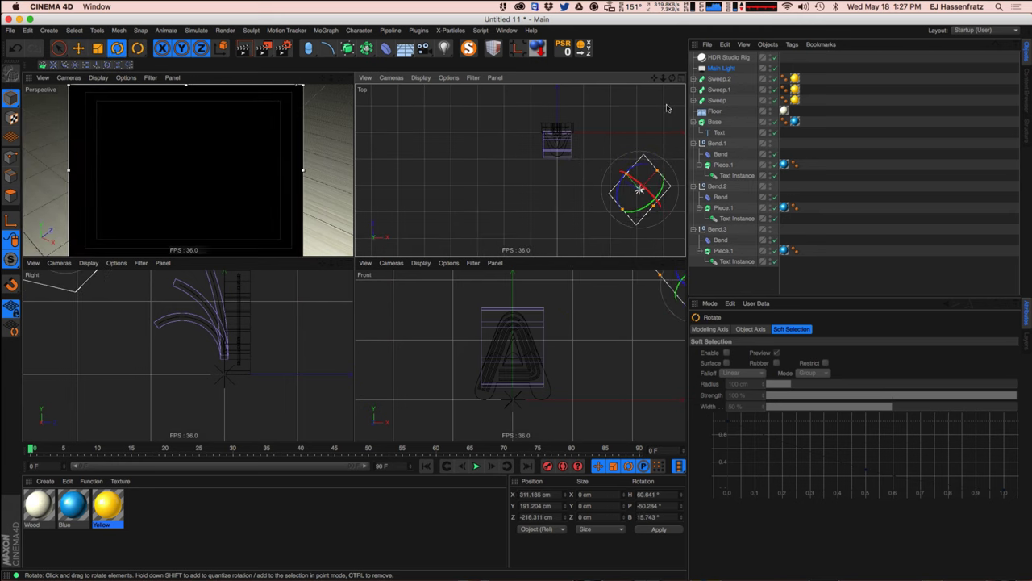
Set the Main Light's falloff to Inverse Square (Physically Accurate) and extend its falloff radius to about 677 cm.
left_click(724, 68)
left_click(839, 331)
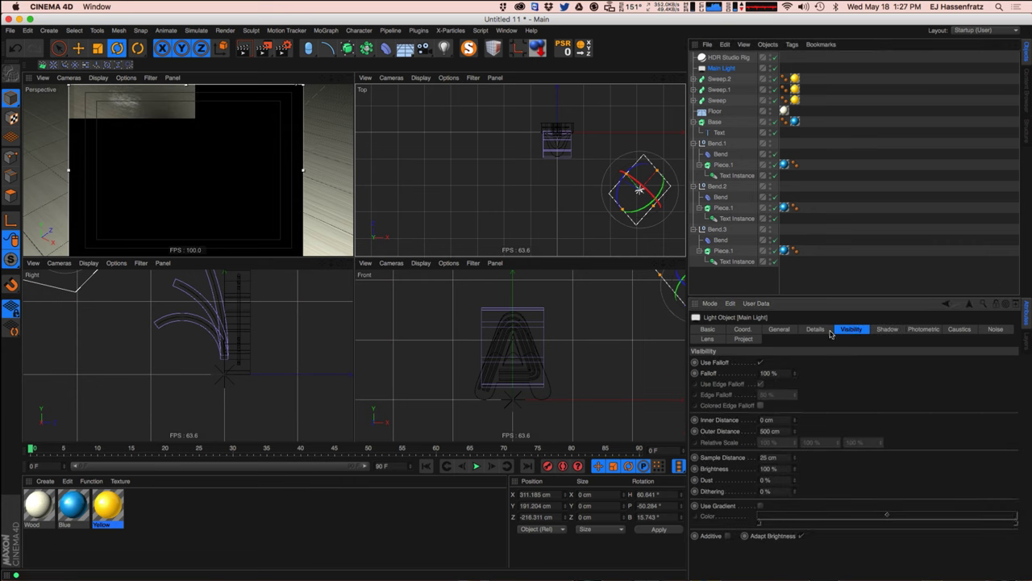
left_click(817, 331)
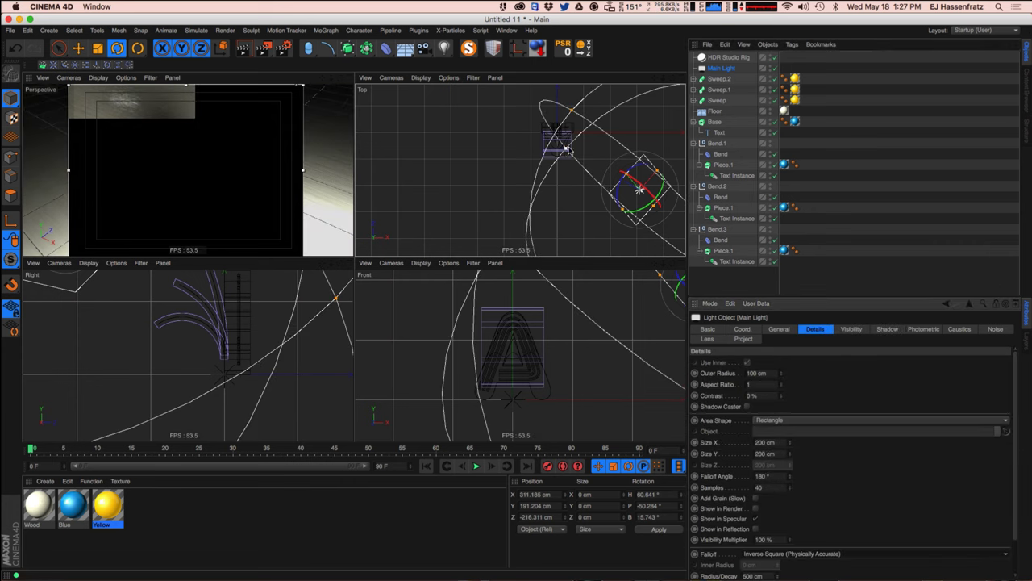
left_click_drag(559, 148, 535, 144)
Move the Main Light closer to the letter and higher, to about X 201, Y 294, Z -176 cm.
key("e")
left_click_drag(560, 203, 514, 191)
right_click_drag(580, 369, 541, 384, "alt")
left_click_drag(589, 380, 600, 350)
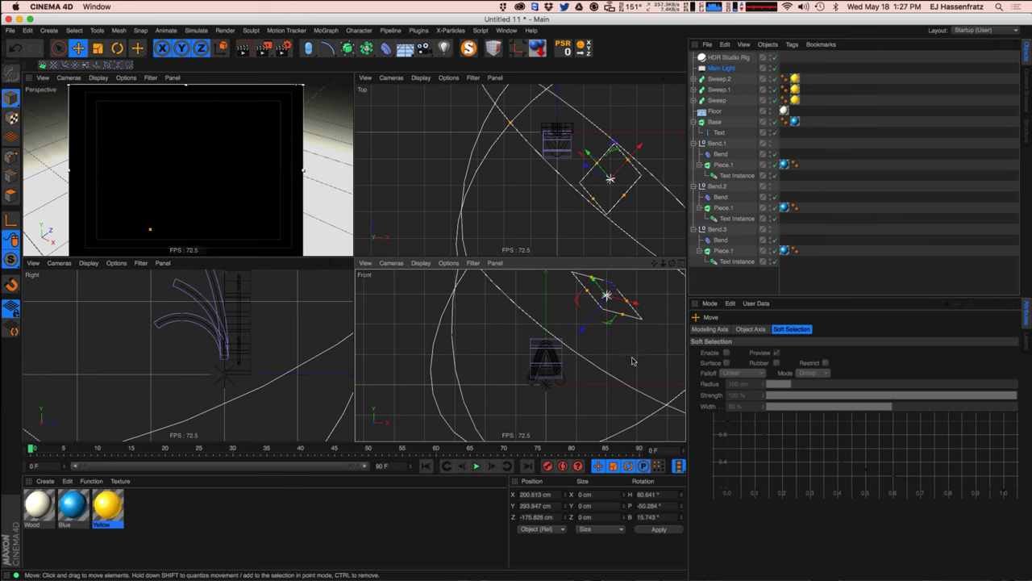
Set the Main Light's intensity to 60% and tint its color slightly warm with R 255, G 255, B 243.
left_click(719, 68)
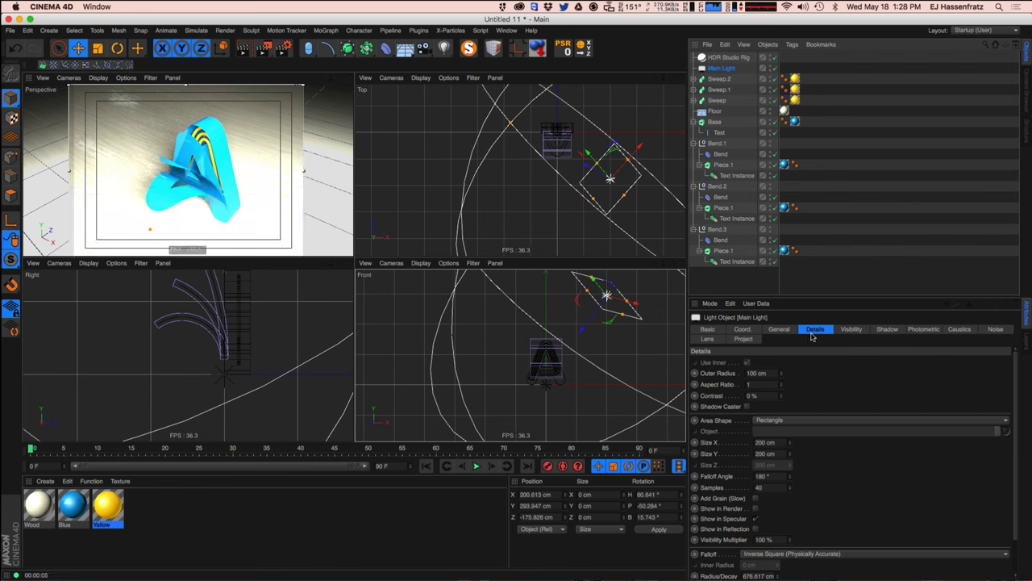
left_click(851, 330)
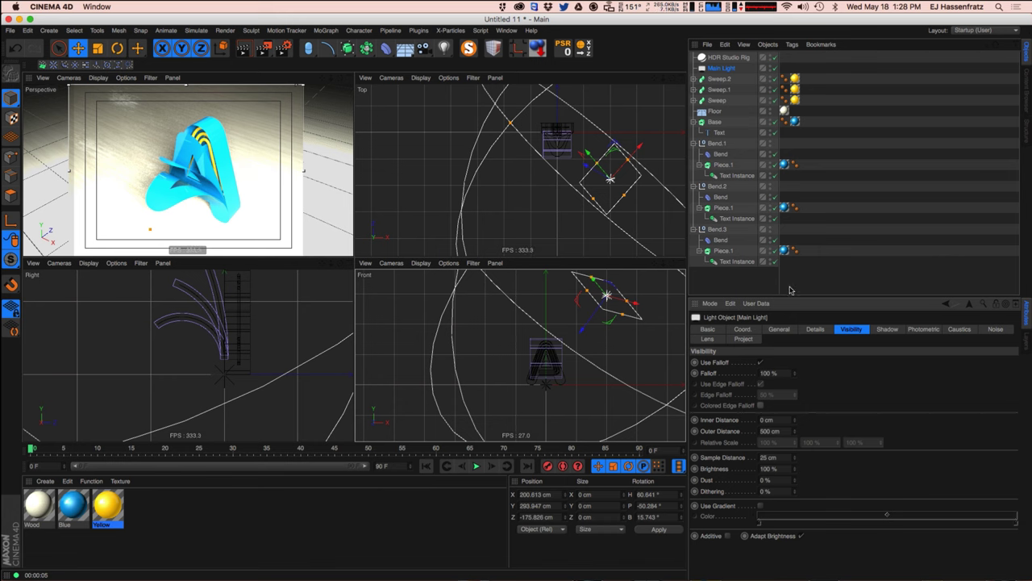
left_click(779, 330)
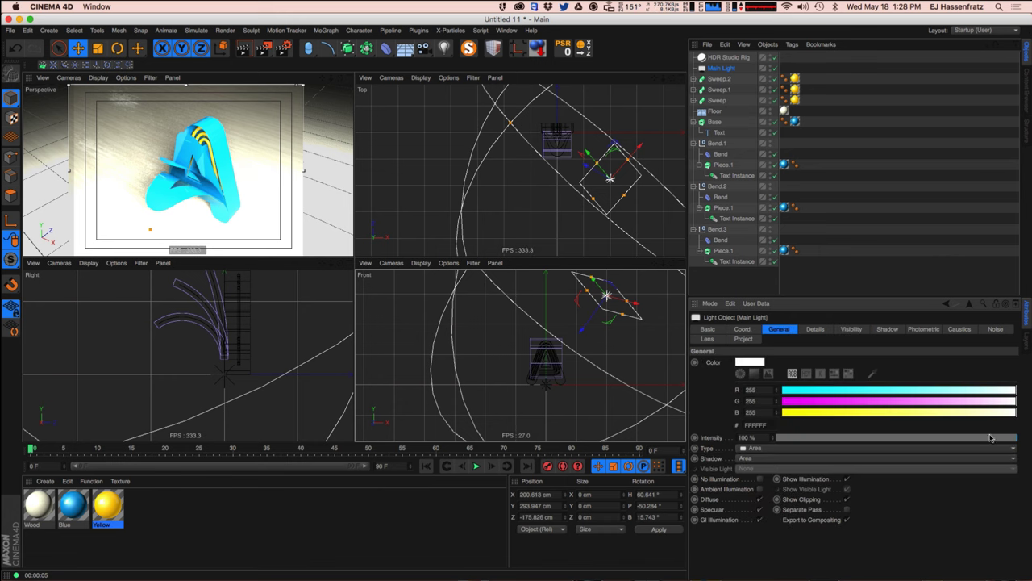
left_click_drag(992, 438, 933, 440)
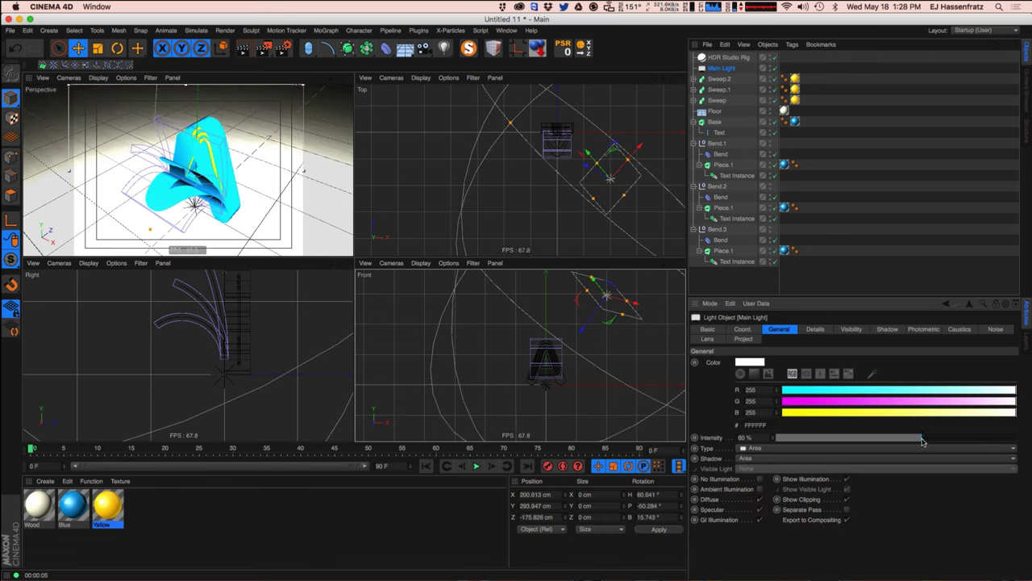
left_click_drag(1014, 412, 1006, 414)
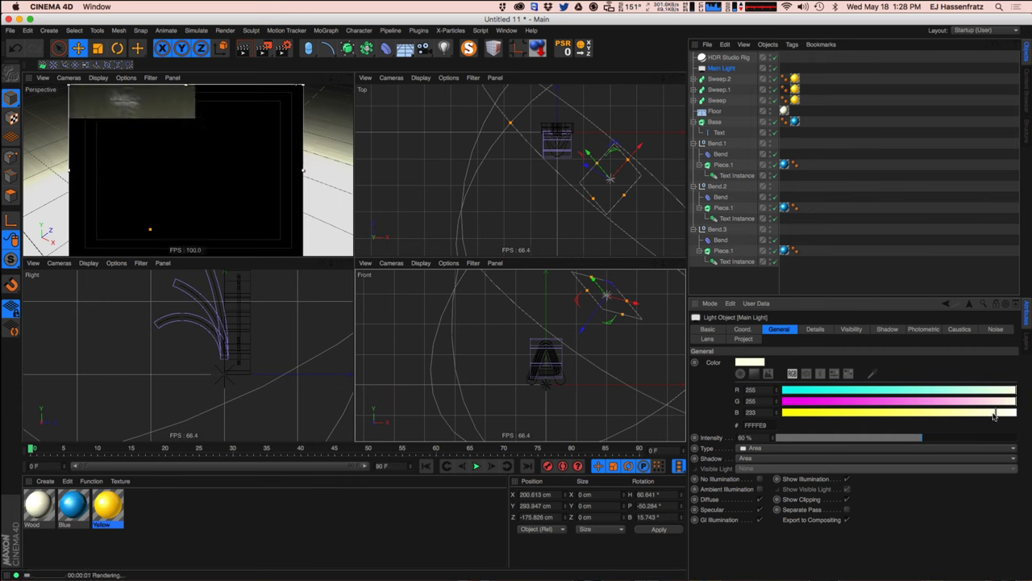
left_click_drag(998, 413, 1010, 414)
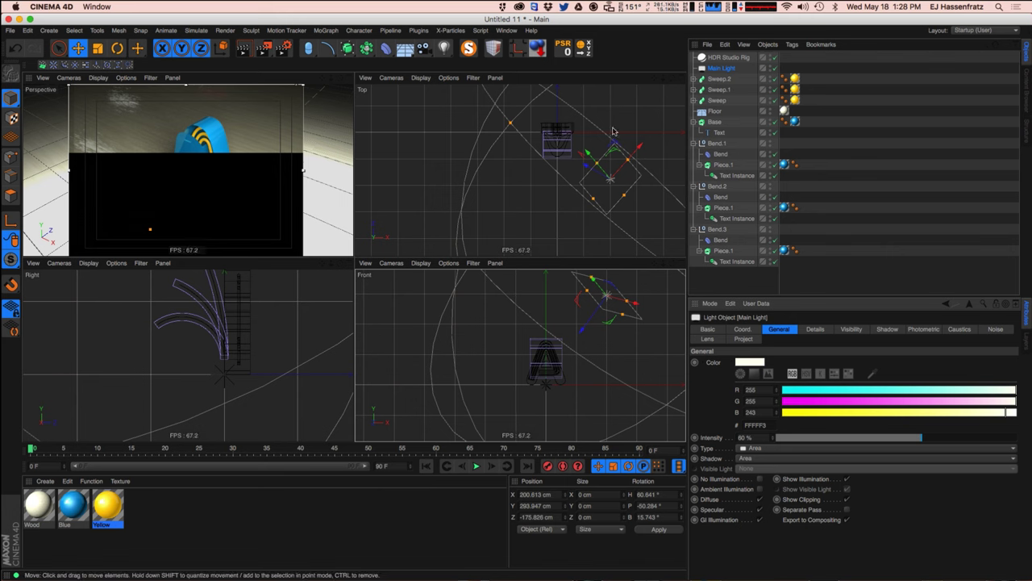
Set the HDR Studio Rig's fill light to 25% with a very pale cyan fill color.
left_click(720, 58)
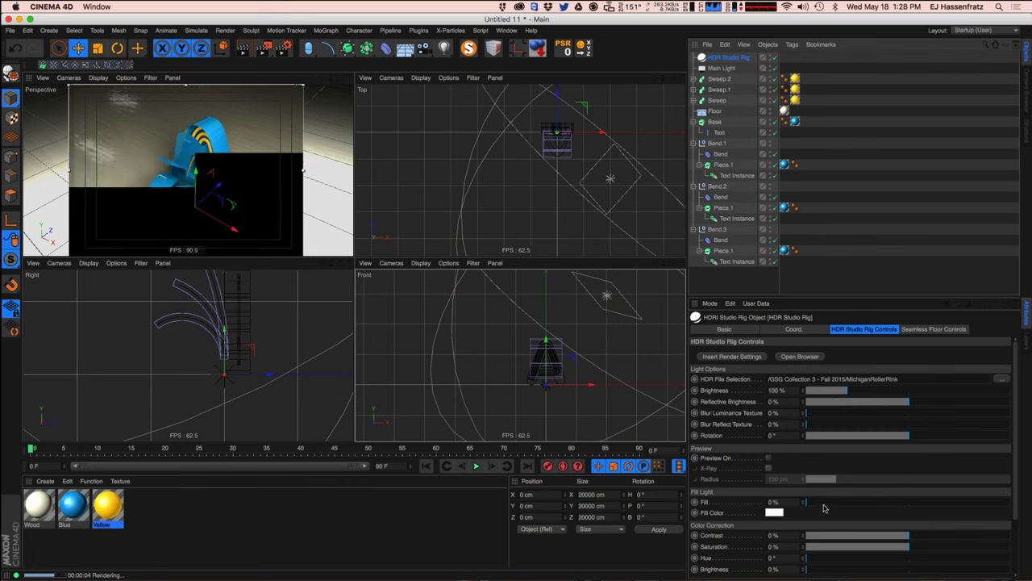
left_click_drag(823, 504, 845, 504)
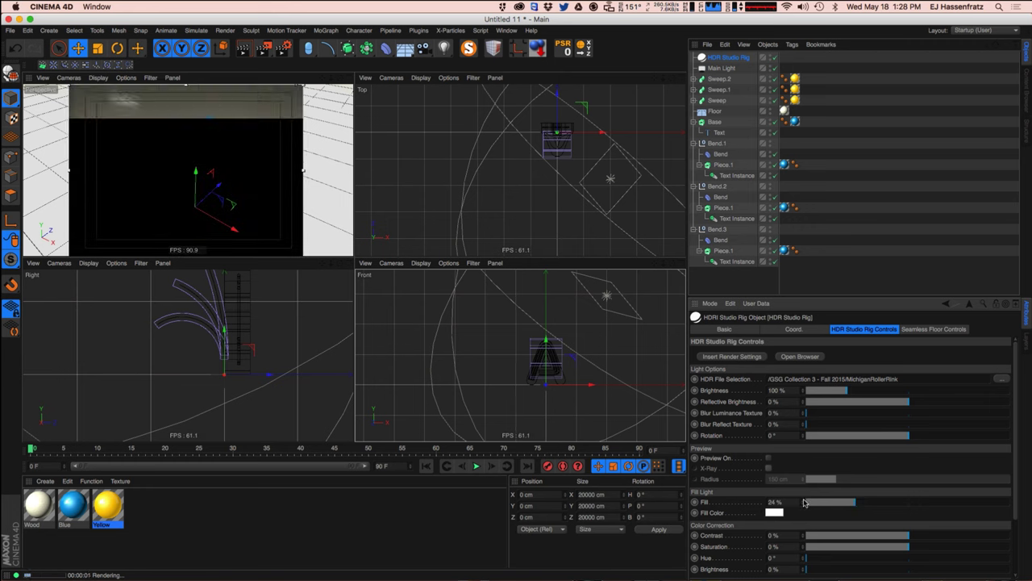
left_click(773, 513)
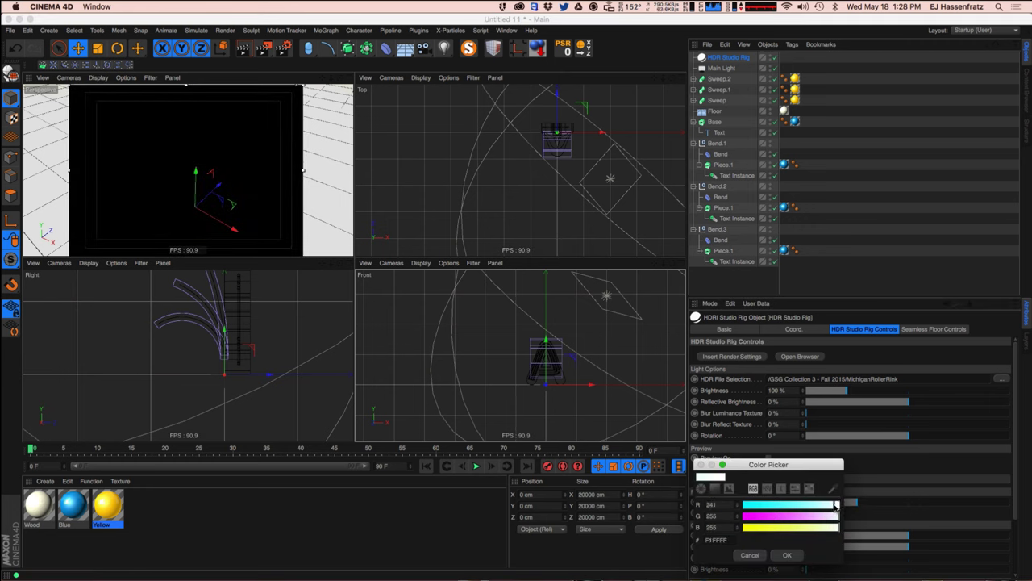
left_click(786, 555)
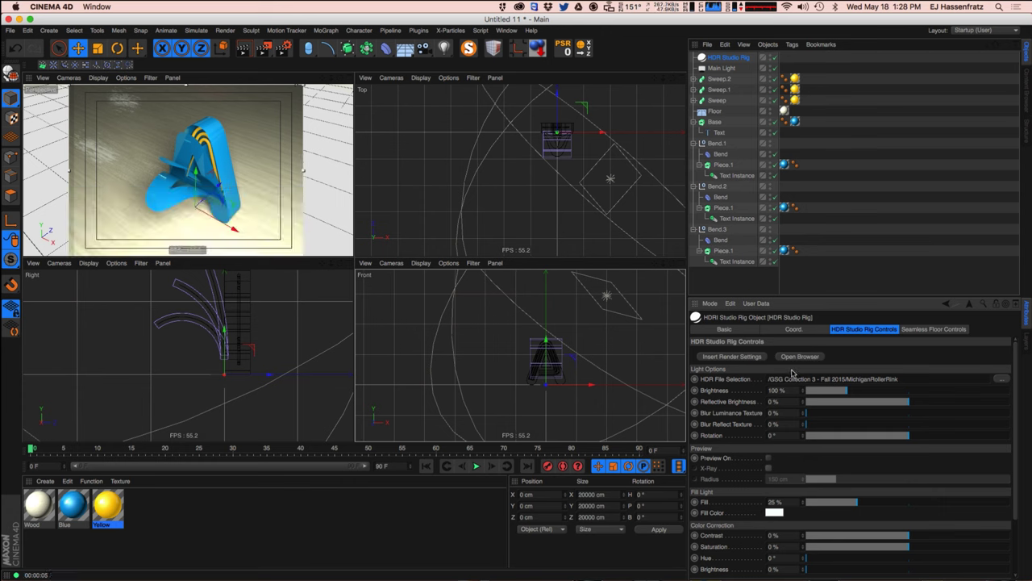
Duplicate the Main Light and set the copy's shadow type to None.
left_click(747, 69)
left_click_drag(722, 70, 724, 80, "ctrl")
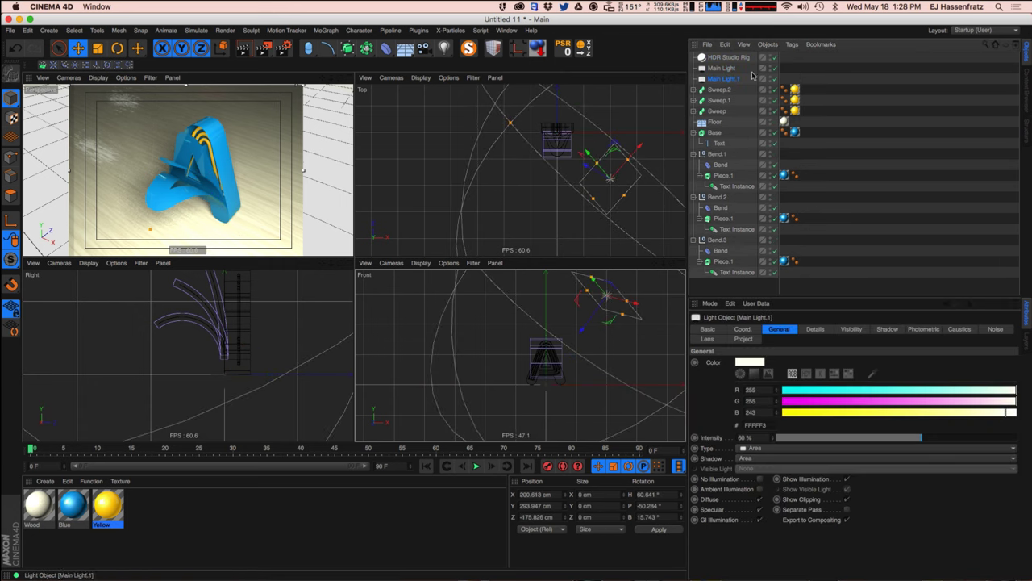
left_click(790, 458)
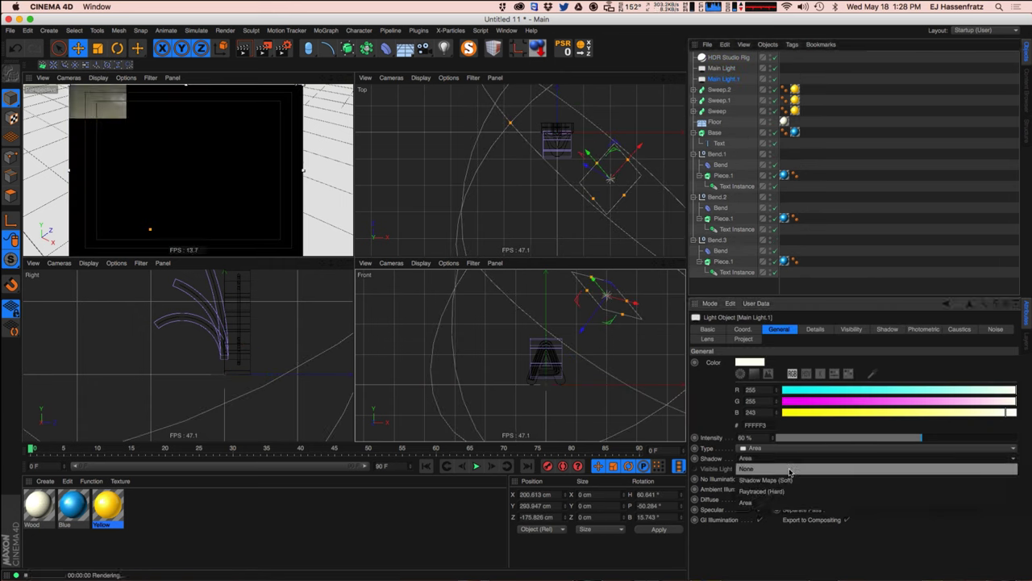
left_click(789, 469)
Position the duplicated light high behind the letter at about X -290, Y 465, Z 225 cm, with its heading at about -119°.
left_click_drag(611, 179, 485, 129)
key("r")
left_click_drag(537, 190, 394, 89)
key("e")
left_click_drag(496, 205, 509, 164)
left_click_drag(571, 358, 571, 382)
left_click_drag(388, 203, 387, 206)
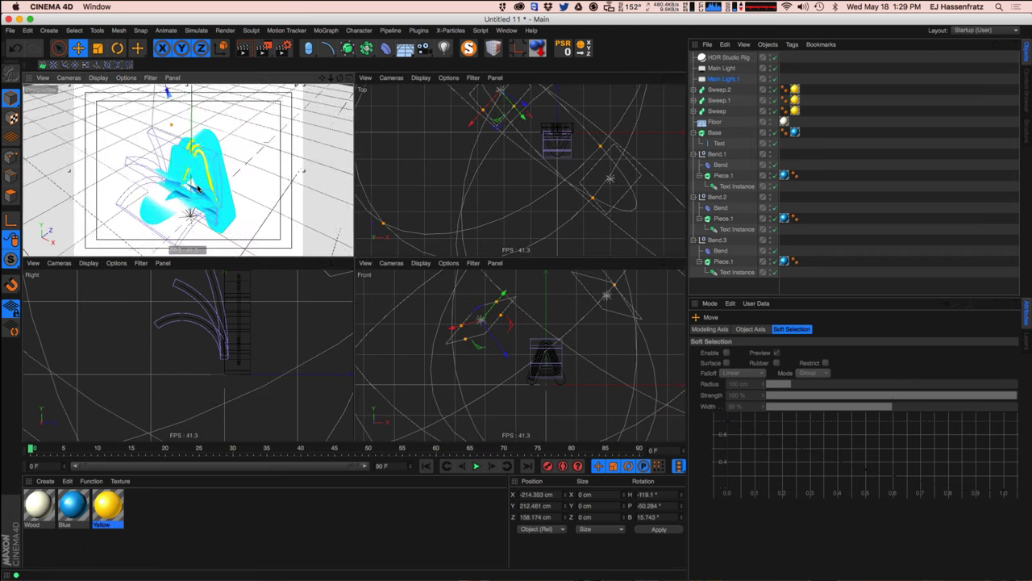
left_click_drag(223, 137, 216, 153)
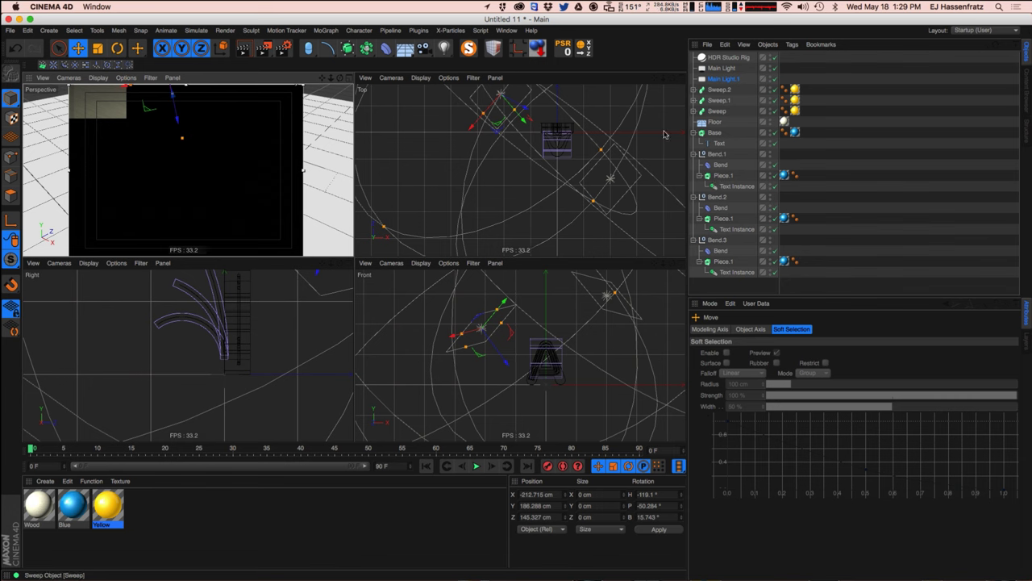
left_click_drag(513, 359, 491, 277)
Set the duplicated light's intensity to 43% and rename it Rim Light.
left_click(722, 81)
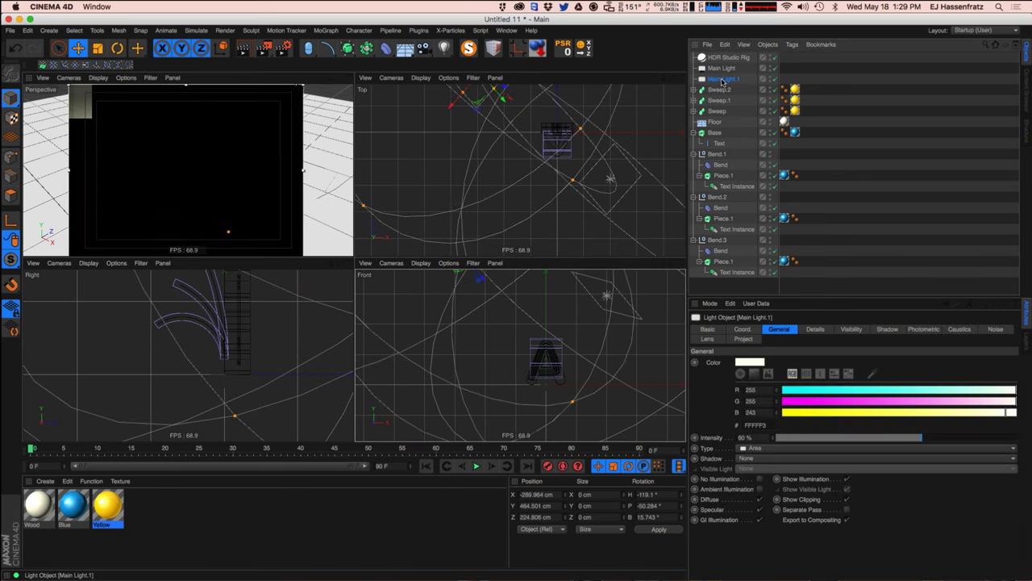
left_click(880, 437)
double_click(724, 79)
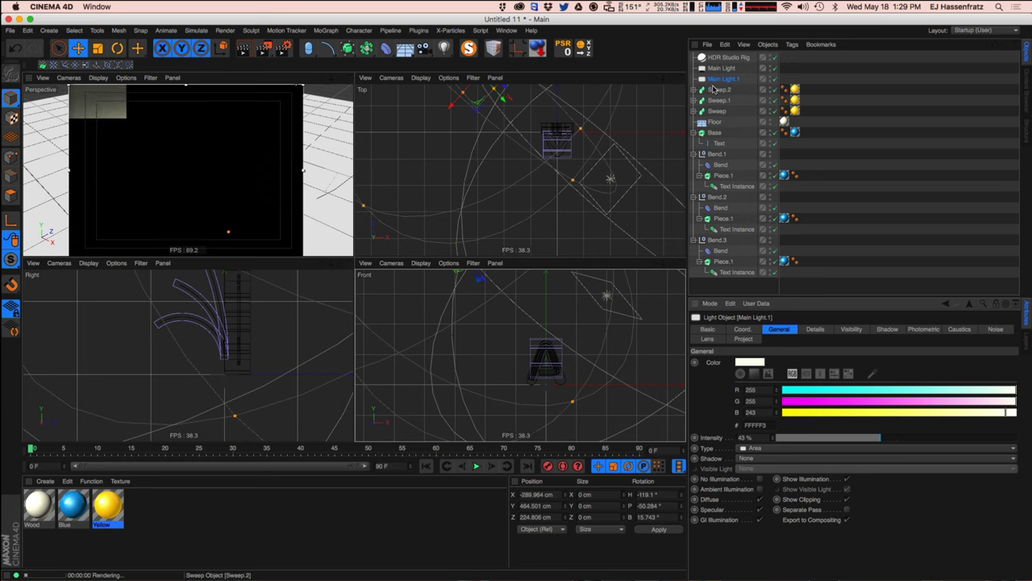
type("F")
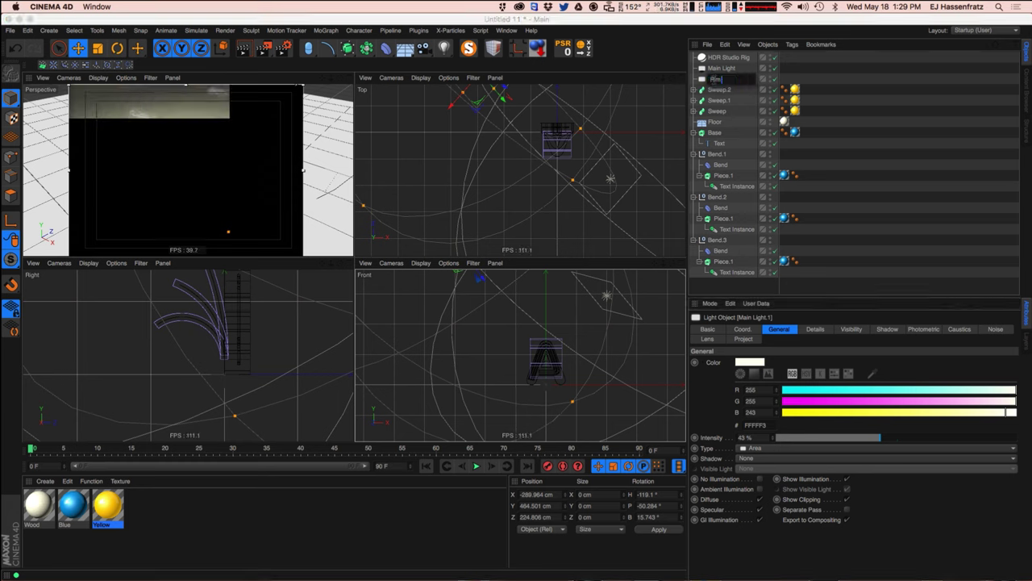
key("Return")
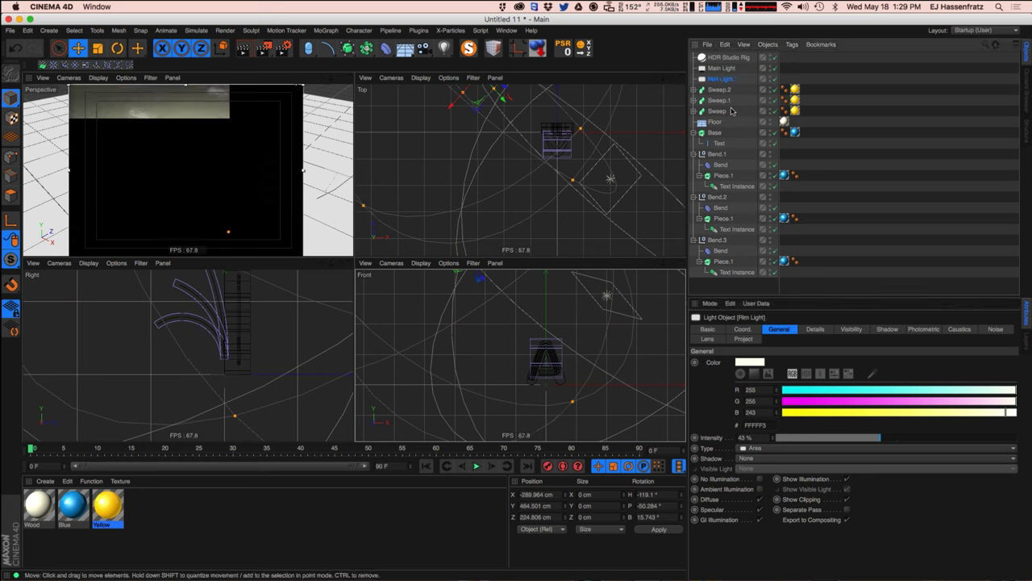
Raise the Main Light to about X 196, Y 431, Z -130 cm and set its intensity to 50%.
left_click(722, 67)
left_click_drag(633, 233, 642, 221)
left_click_drag(606, 356, 618, 312)
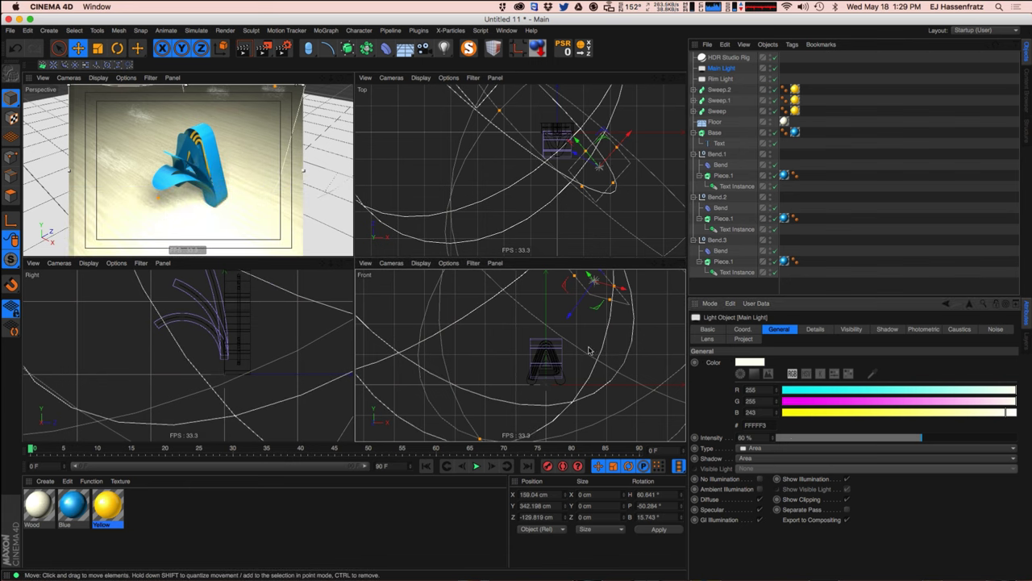
left_click_drag(582, 354, 602, 295)
left_click_drag(929, 448, 909, 442)
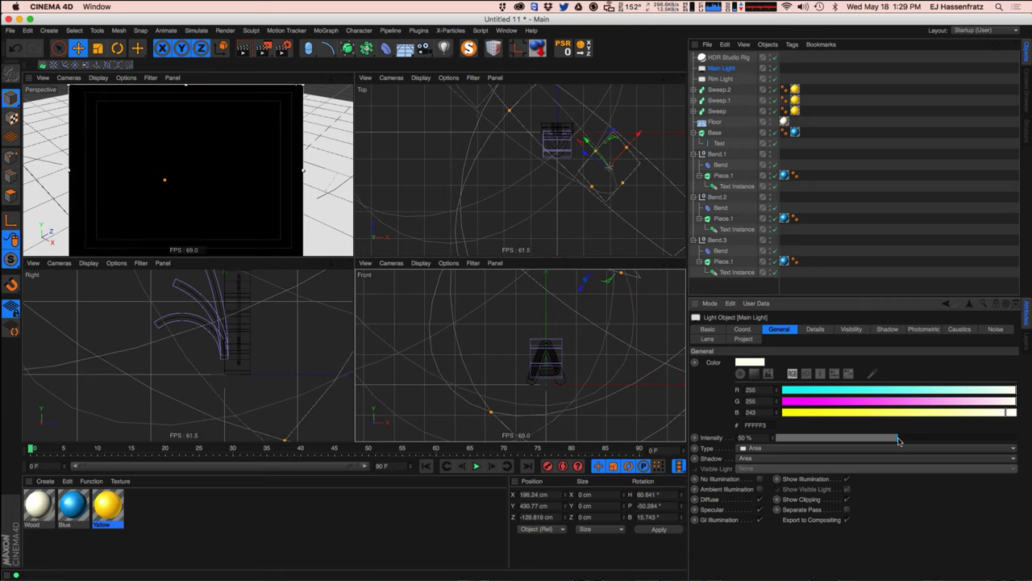
Move the Rim Light to about X -276, Y 341, Z 306 cm and rotate it to about H -123°, P -38°, B 13°.
left_click(721, 79)
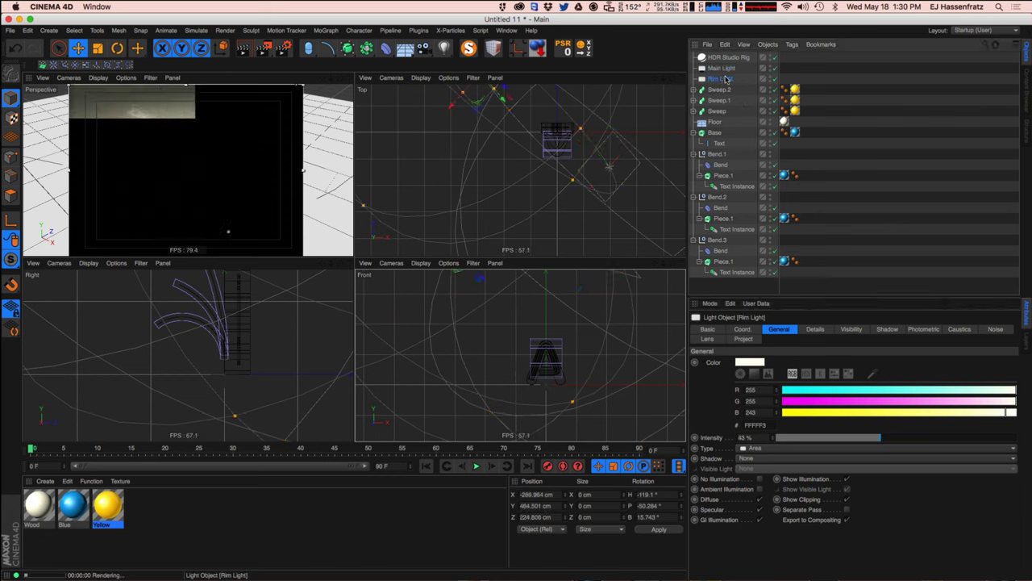
left_click_drag(481, 114, 461, 95)
left_click_drag(571, 157, 582, 168)
left_click_drag(521, 329, 524, 363)
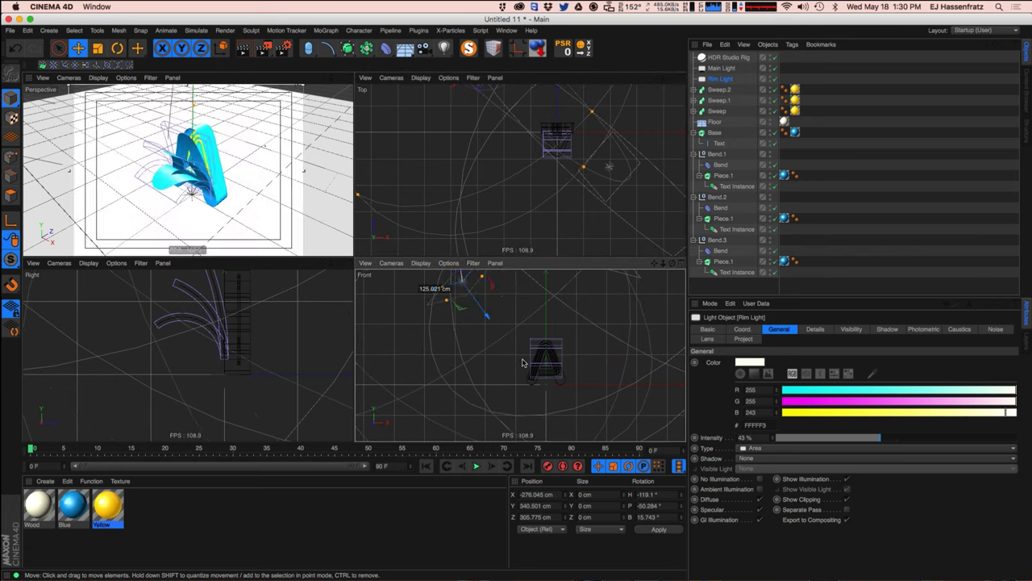
key("r")
left_click_drag(481, 298, 478, 309)
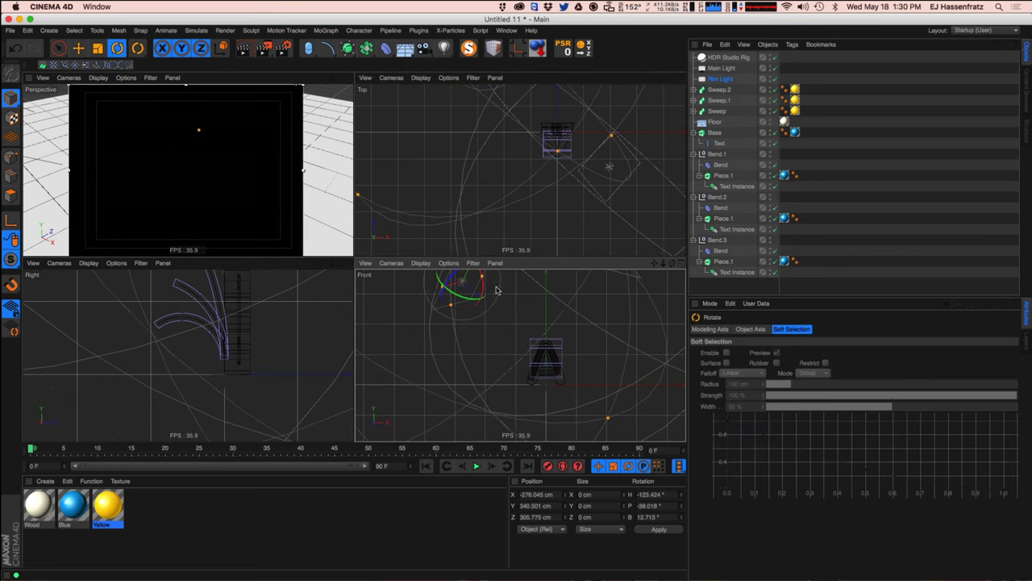
Move the Main Light to about X 184, Y 431, Z -184 cm and rotate it to about H 44°, P -43°, B 14°.
key("e")
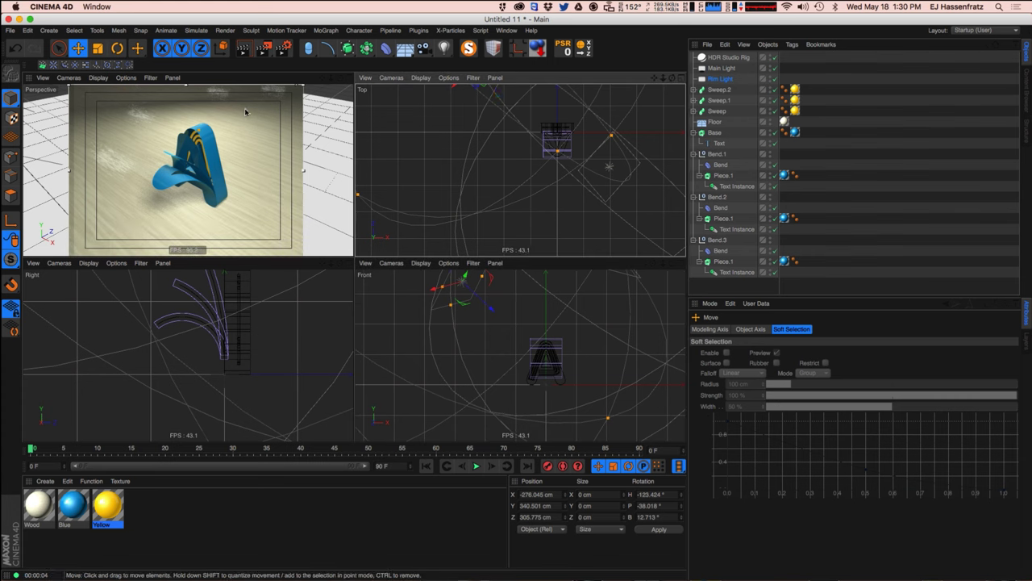
left_click(714, 68)
key("r")
left_click_drag(644, 201, 624, 196)
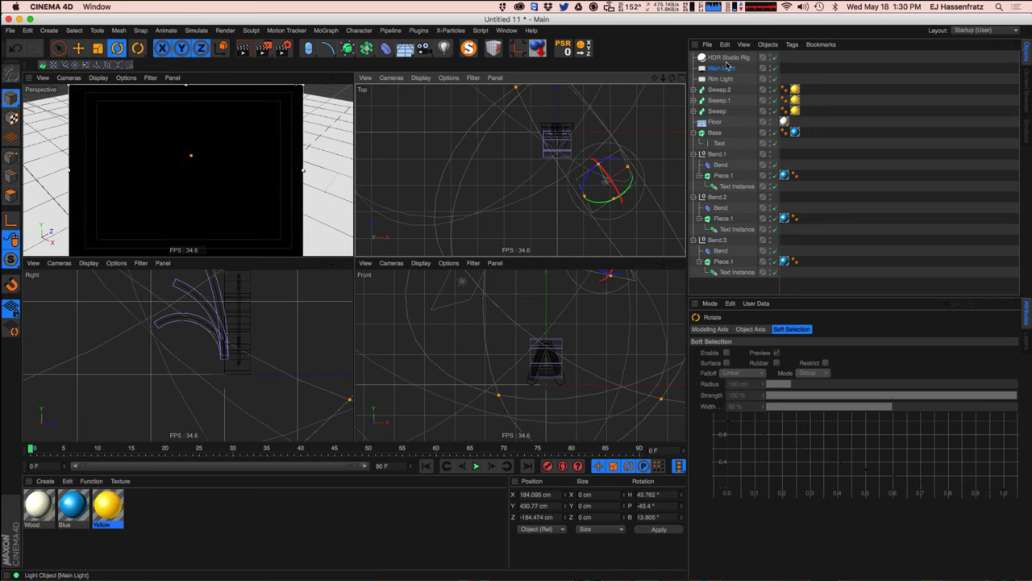
Set the Physical renderer's maximum shading subdivisions to 2 and its maximum shadow subdivision to 1.
left_click(723, 70)
left_click(888, 329)
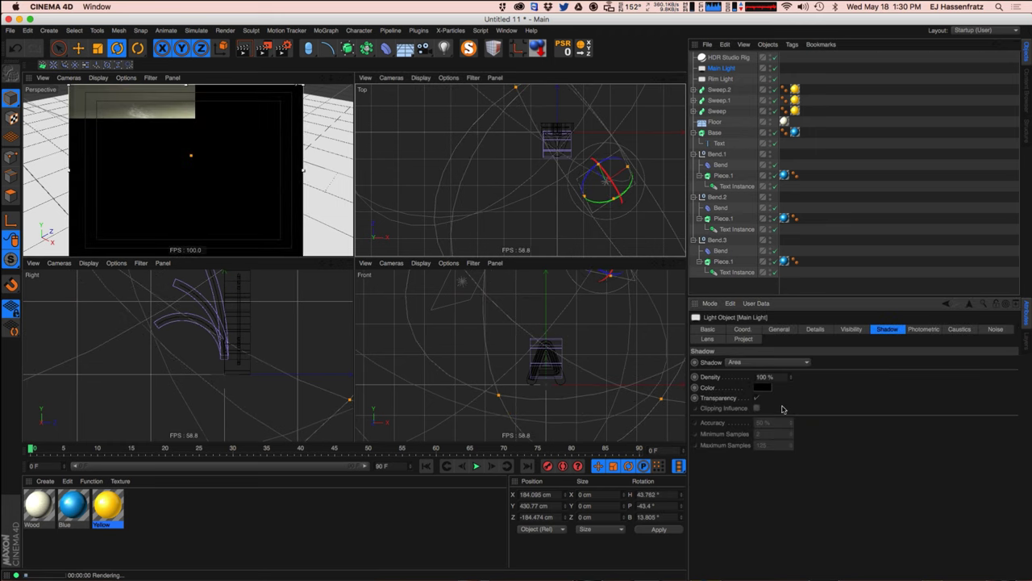
left_click(290, 50)
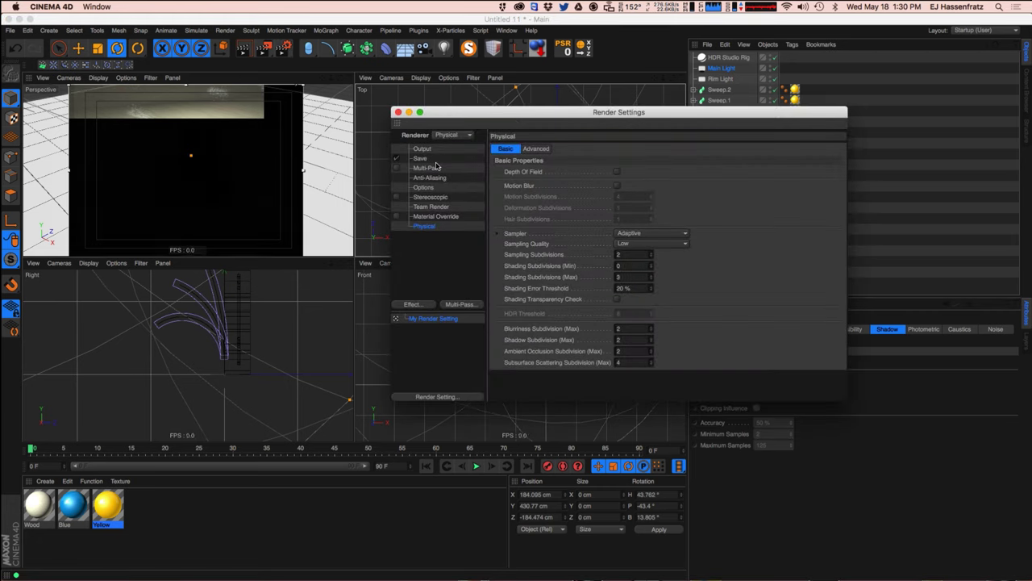
left_click(431, 207)
left_click(429, 227)
key("Return")
double_click(629, 341)
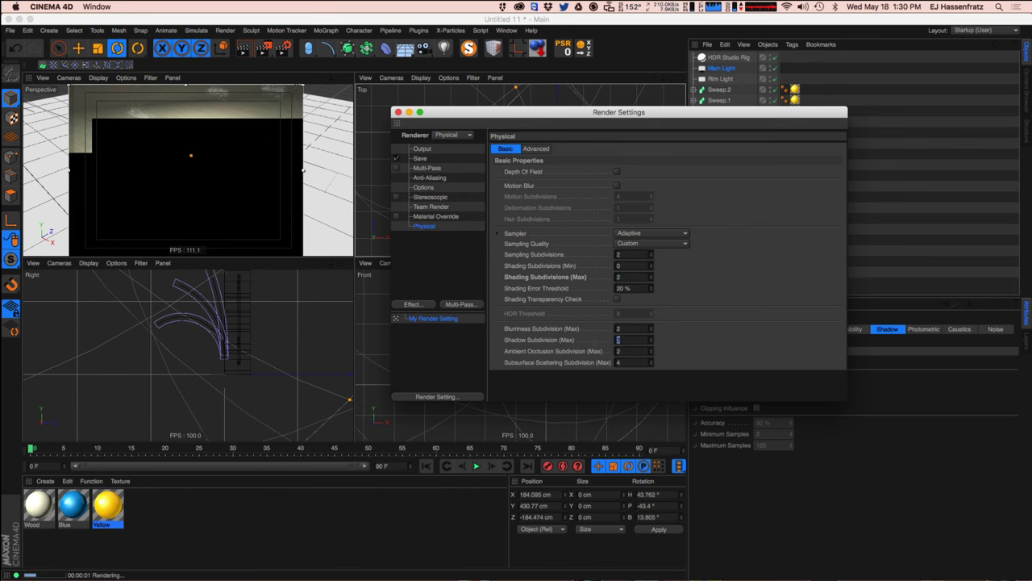
type("1")
key("Return")
left_click_drag(467, 121, 589, 182)
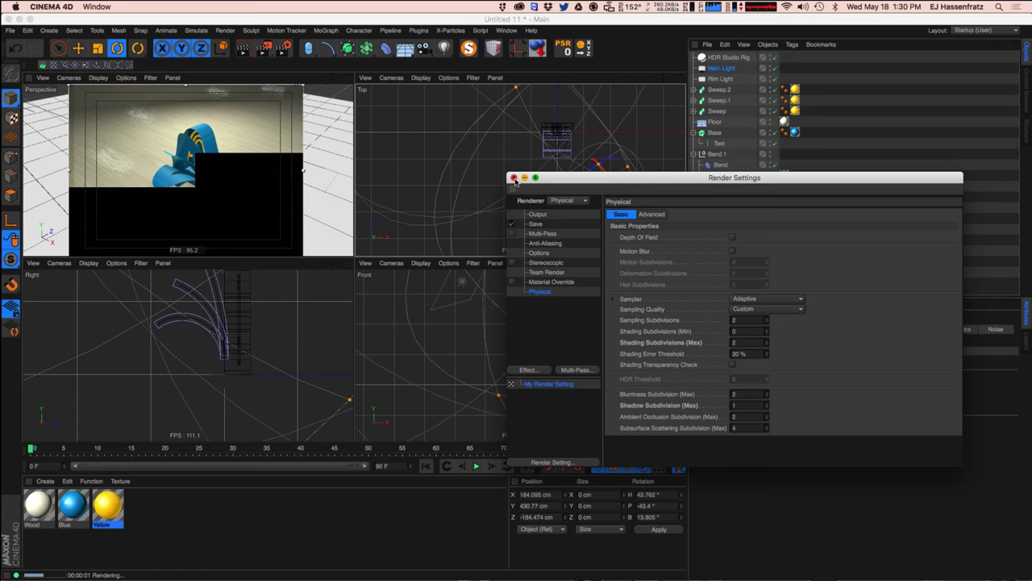
left_click(515, 179)
Duplicate the Rim Light and rename the copy Overhead Light.
left_click(720, 78)
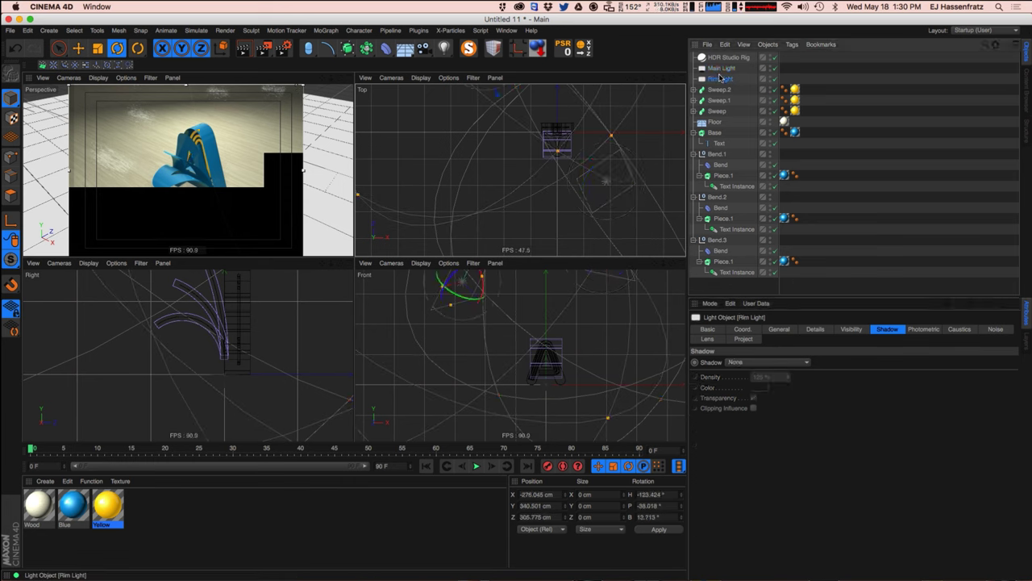
left_click_drag(723, 85, 721, 74, "ctrl")
double_click(720, 78)
type("Overhead")
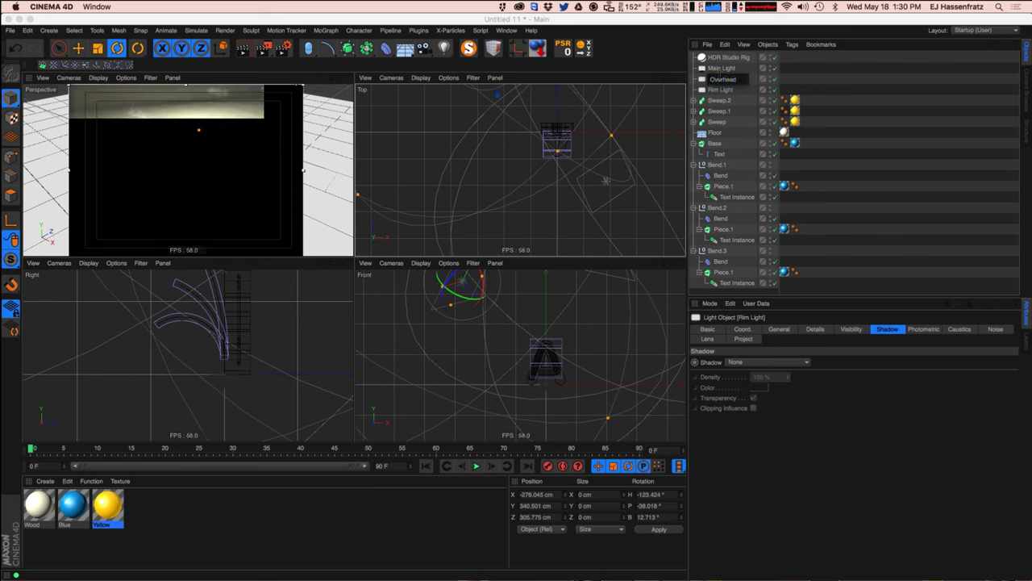
type(" Light")
key("Return")
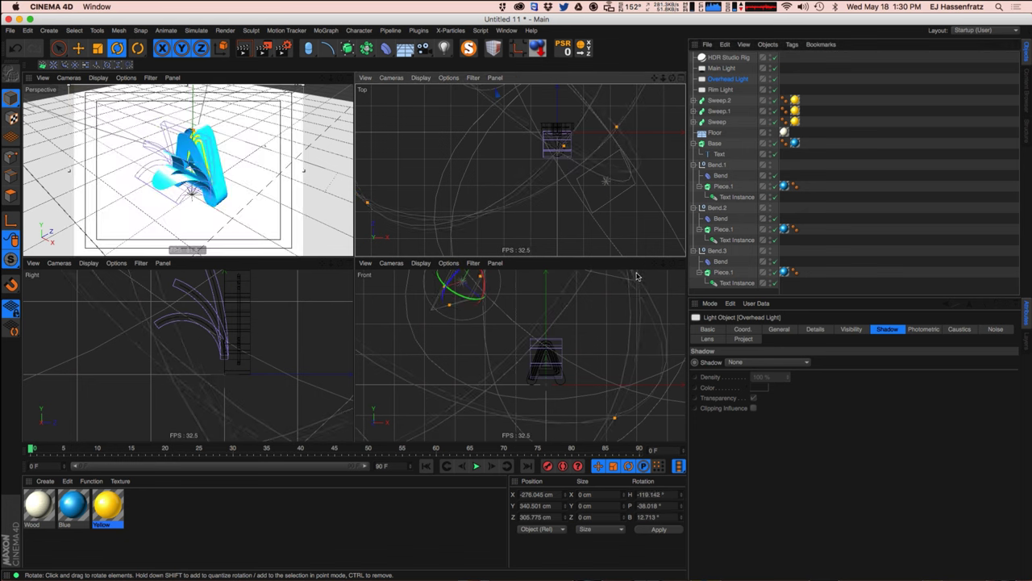
Position the Overhead Light above the letter at about X 6, Y 341, Z -140 cm, aimed downward with its heading at about -198°.
scroll(518, 175, "down", 3)
scroll(519, 176, "down", 1)
left_click_drag(560, 162, 576, 201)
mouse_move(513, 104)
left_mouse_down()
mouse_move(542, 101)
mouse_move(529, 111)
left_mouse_up()
key("e")
left_click_drag(599, 142, 644, 203)
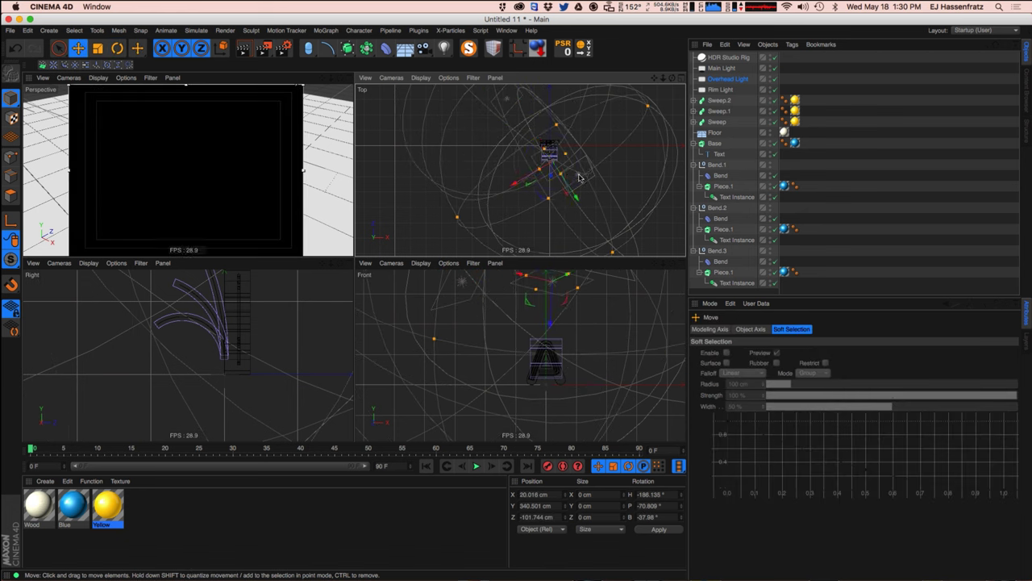
key("r")
mouse_move(577, 175)
left_mouse_down()
mouse_move(567, 189)
mouse_move(562, 171)
mouse_move(580, 208)
mouse_move(573, 194)
left_mouse_up()
key("e")
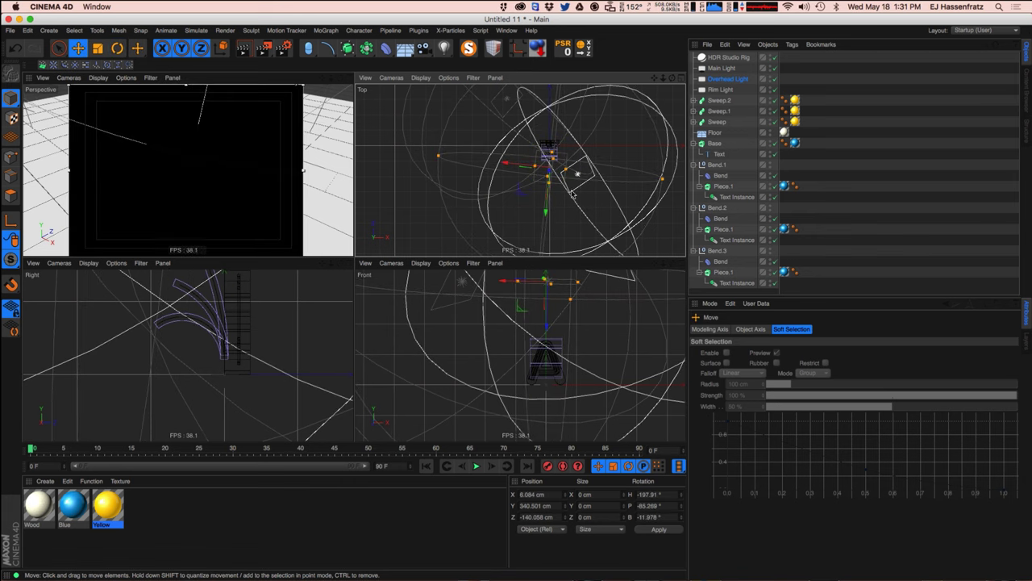
Set the Overhead Light's intensity to 37% and rotate its bank to about 160°.
left_click(729, 79)
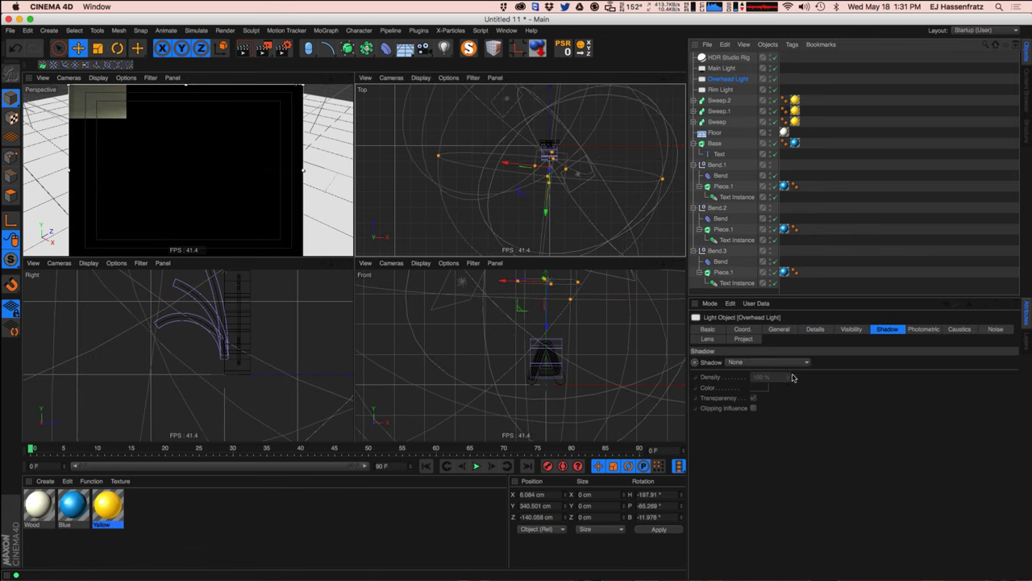
left_click(815, 329)
left_click(779, 329)
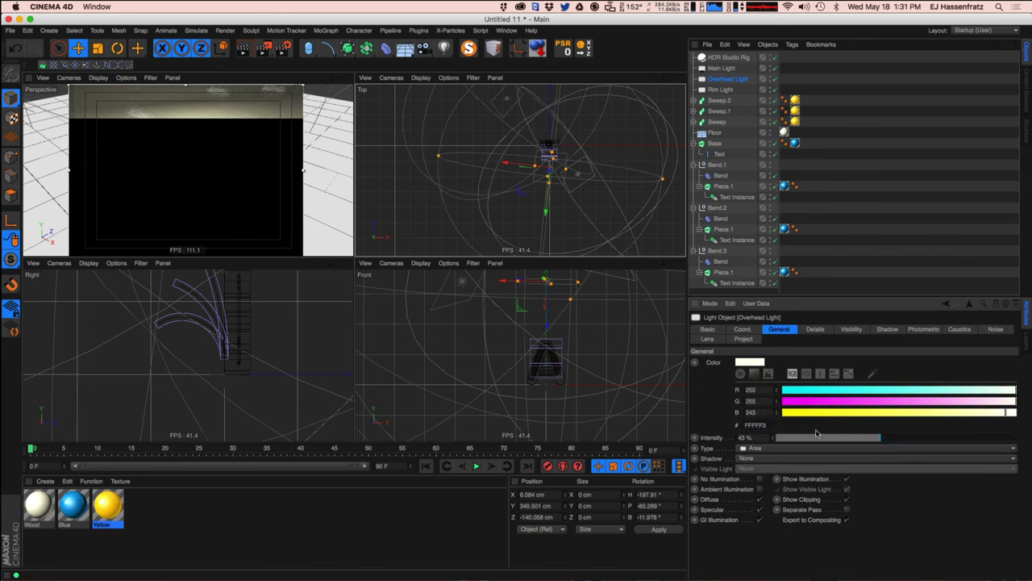
left_click(866, 440)
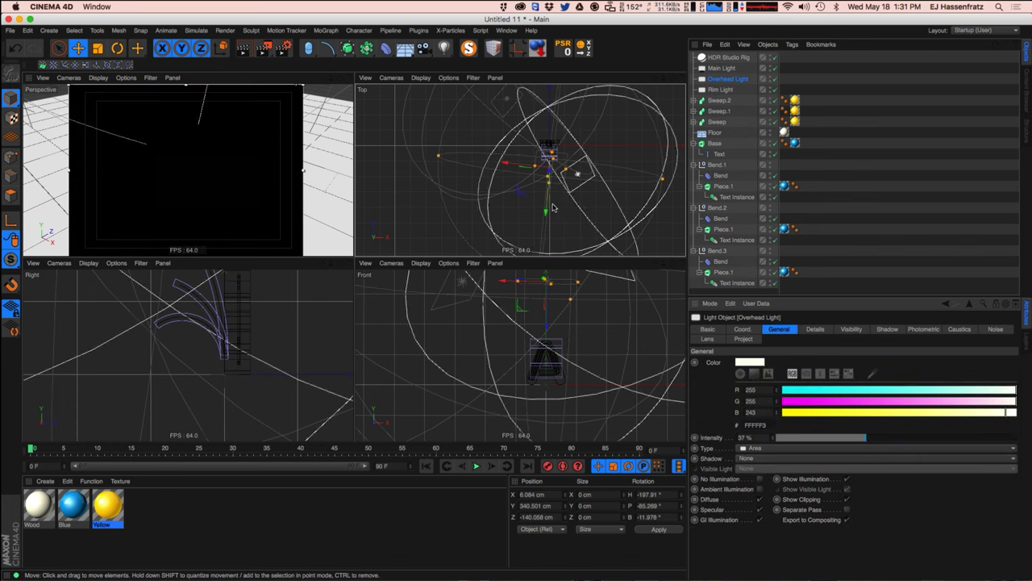
key("r")
left_click_drag(573, 181, 525, 152)
key("e")
Add a camera at the head of the object hierarchy and look through it.
left_click_drag(423, 49, 461, 67)
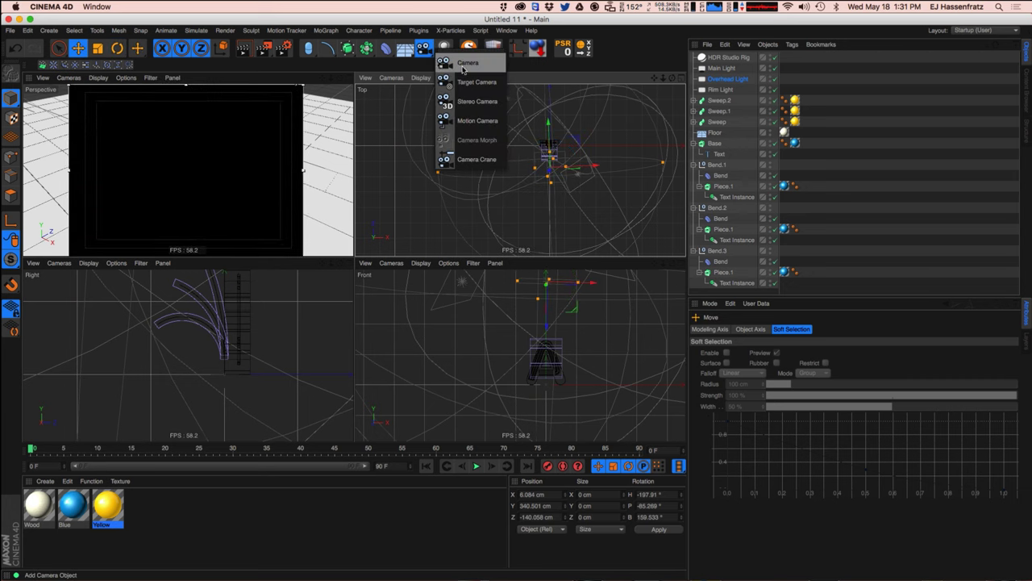
left_click_drag(718, 89, 722, 57)
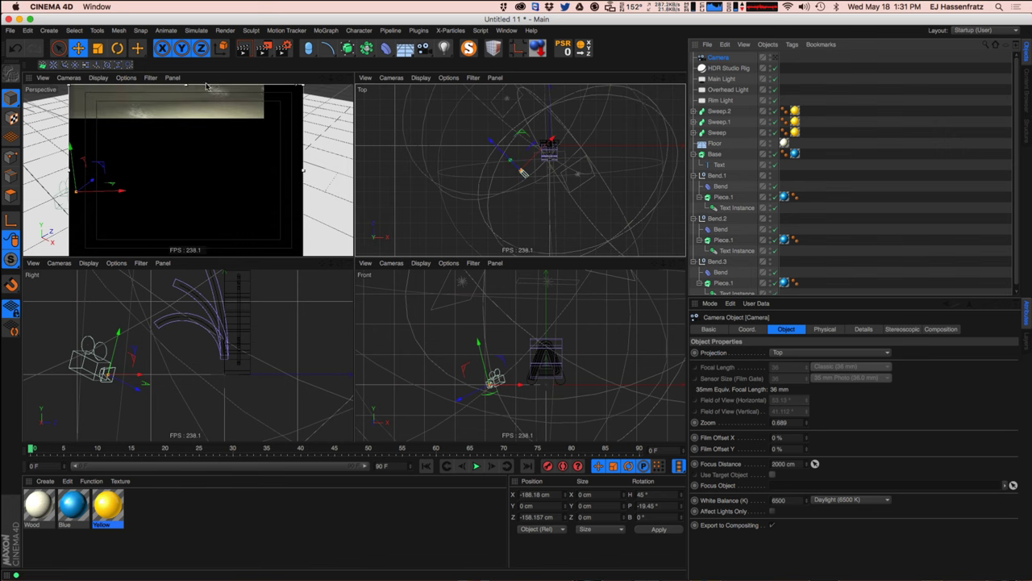
left_click(774, 58)
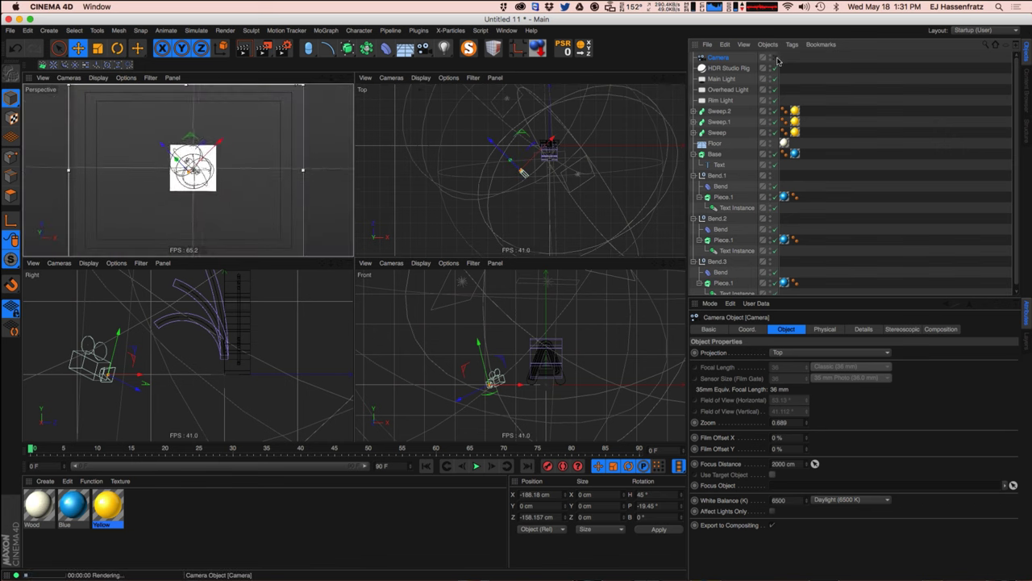
Set the camera's projection to Perspective and assign the default camera to the Top view.
left_click(808, 352)
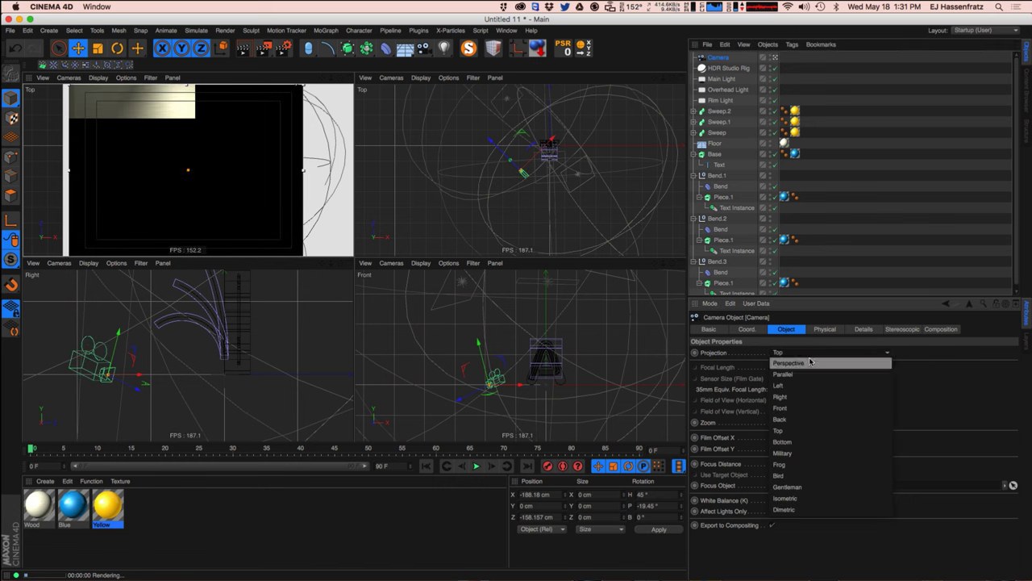
left_click(810, 364)
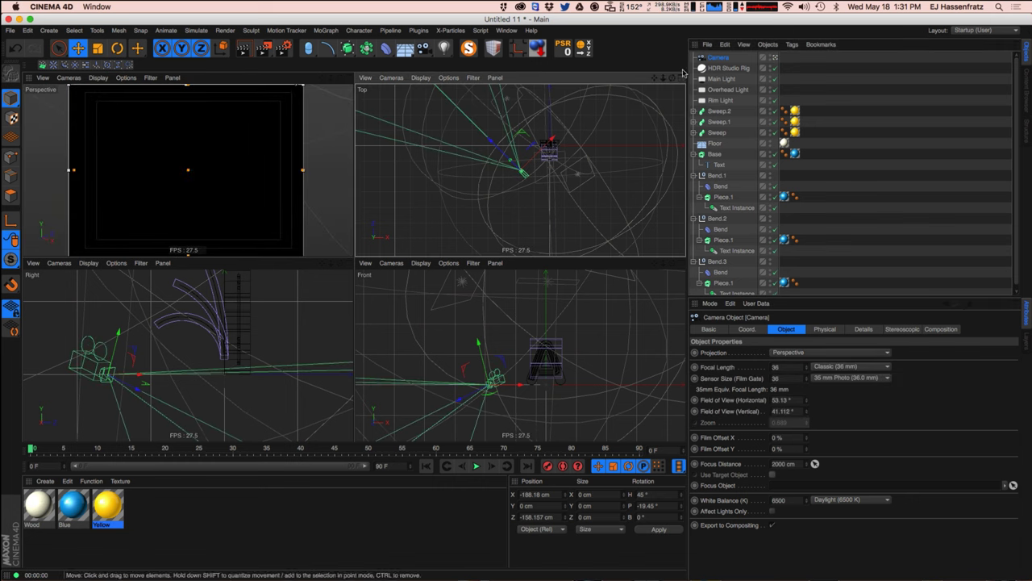
left_click(431, 80)
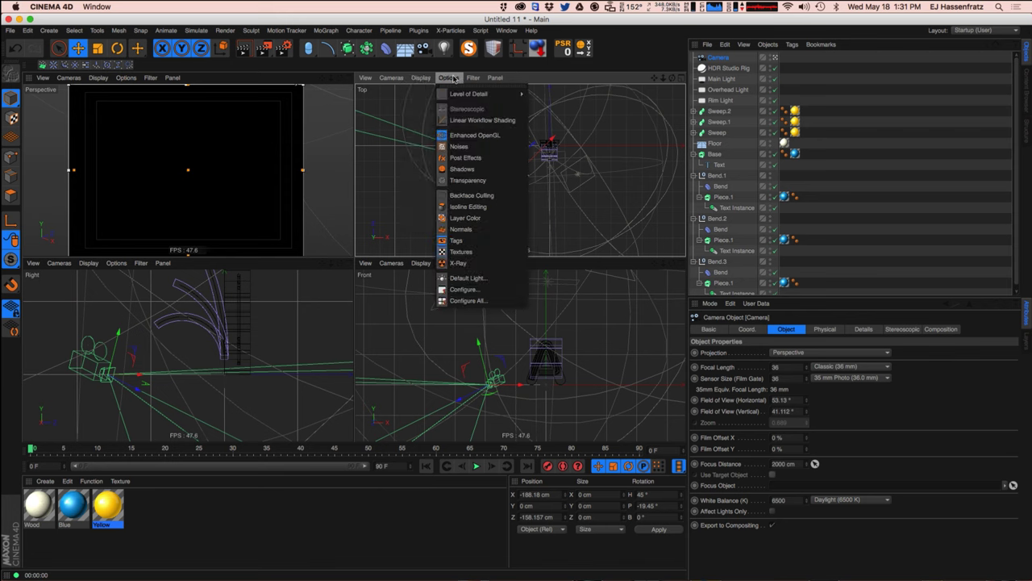
mouse_move(397, 81)
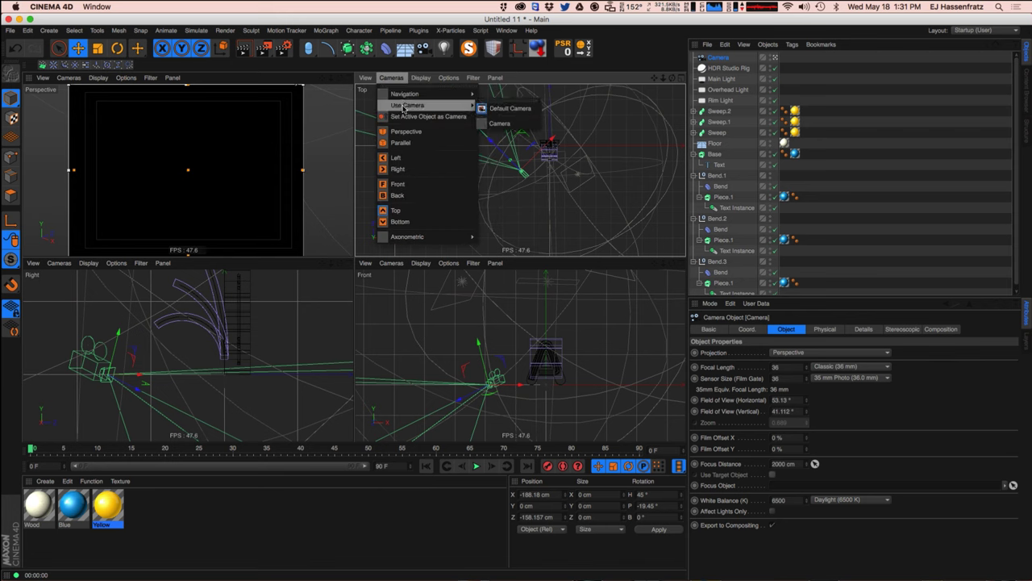
left_click(510, 108)
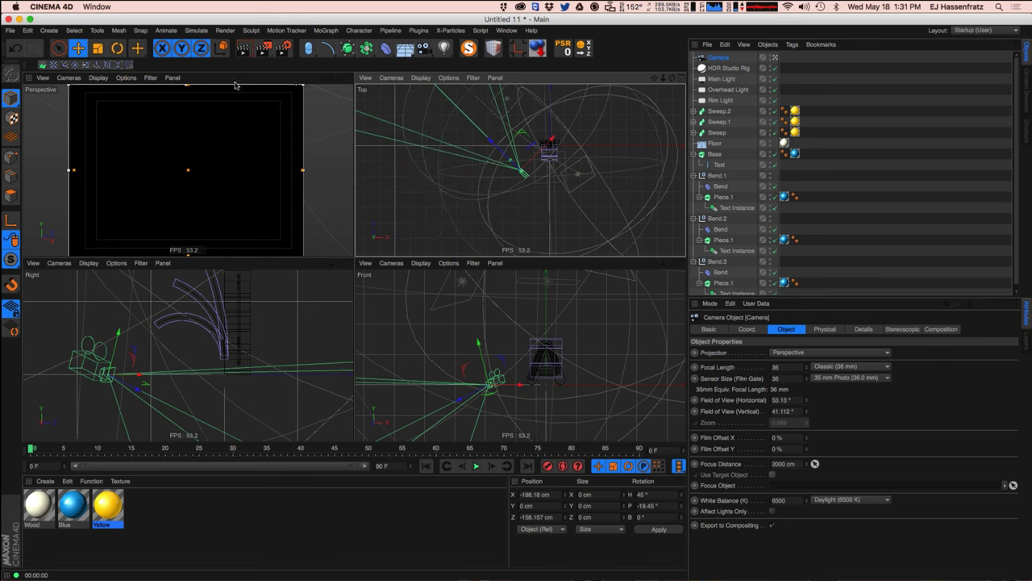
Set the camera's projection to Parallel and frame the letter from above at a zoom of about 1.17.
left_click(821, 356)
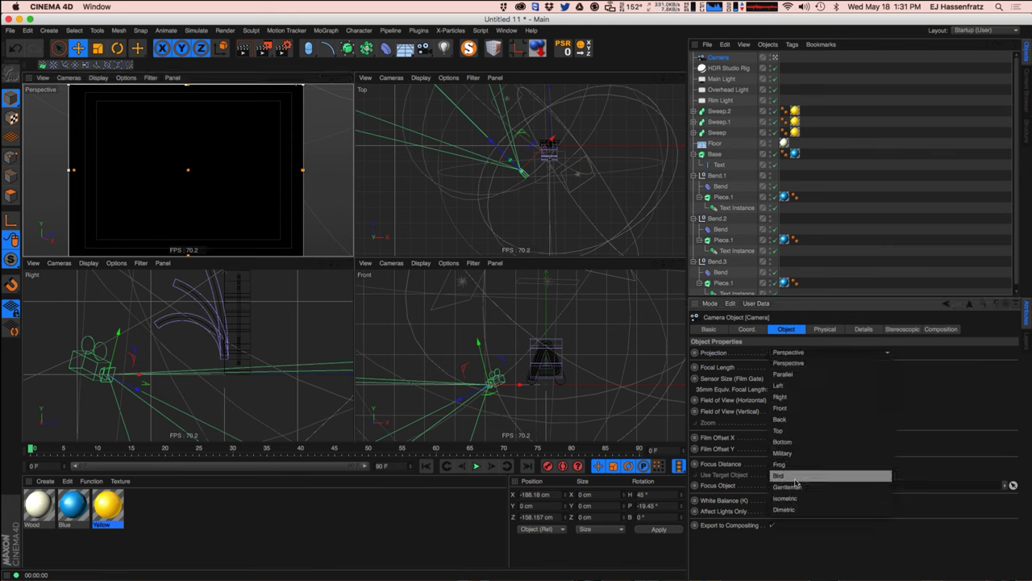
left_click(800, 376)
left_click_drag(212, 221, 237, 161, "alt")
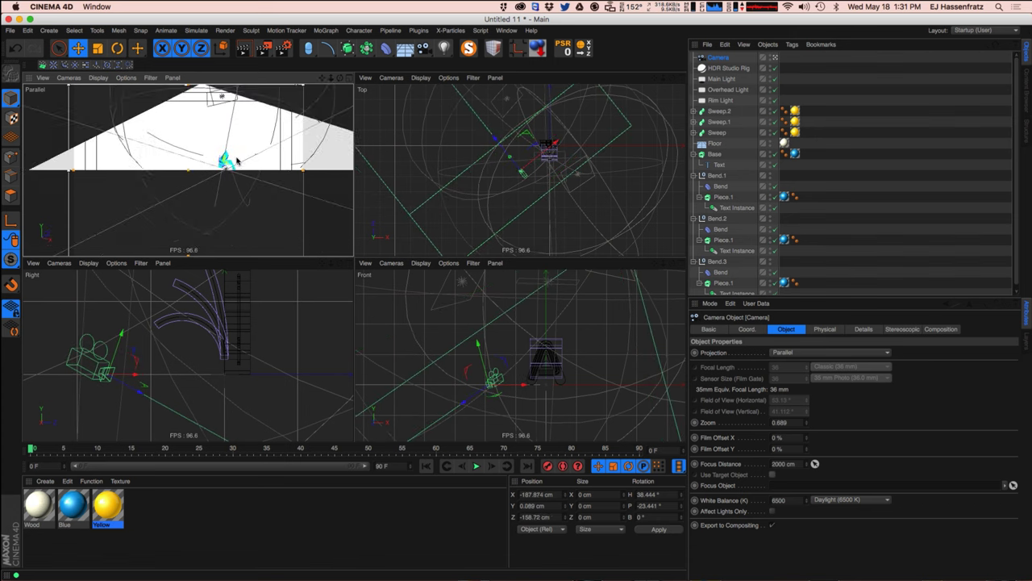
middle_click_drag(237, 162, 194, 175, "alt")
right_click_drag(193, 175, 217, 168, "alt")
key("super+r")
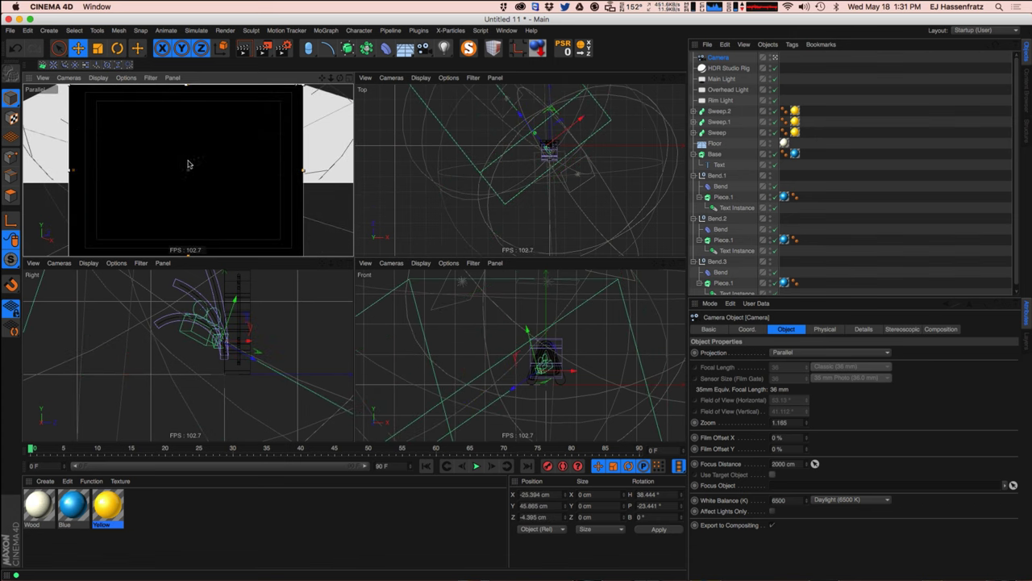
key("ctrl+r")
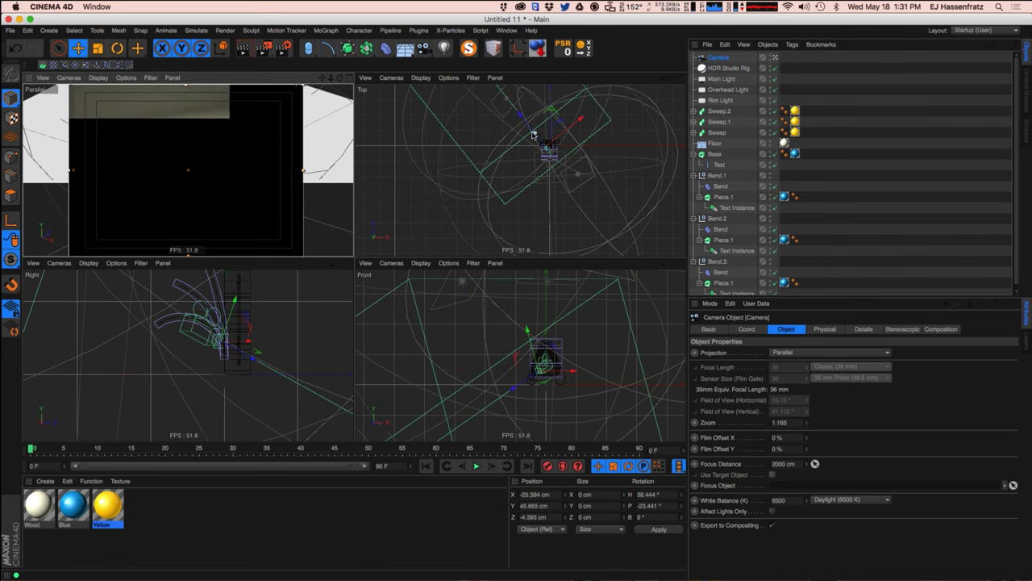
Pull the camera back to about X 347, Y 306, Z -474 cm and open its clipping details.
left_click_drag(521, 149, 601, 194)
left_click(749, 332)
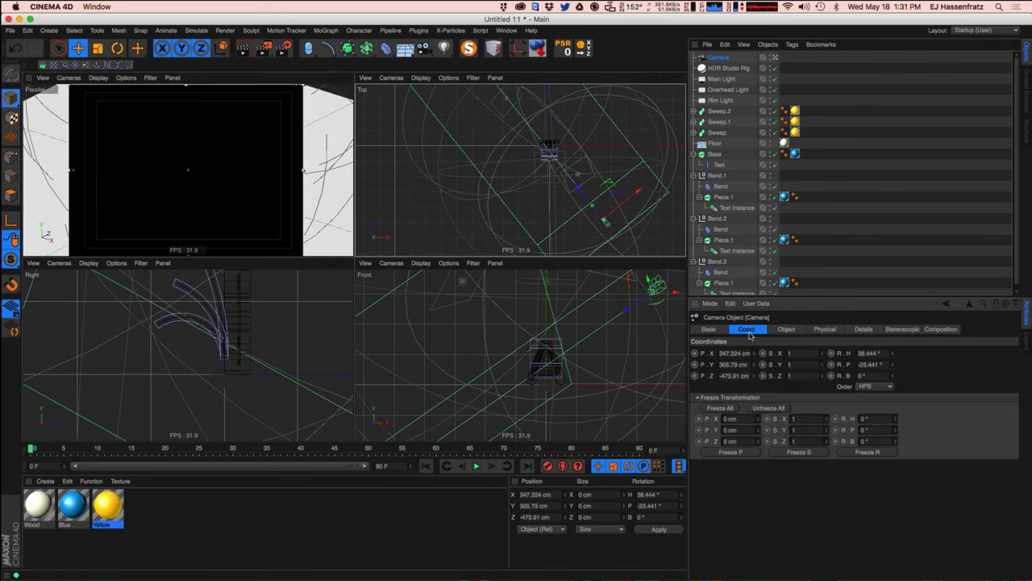
left_click(824, 330)
left_click(860, 330)
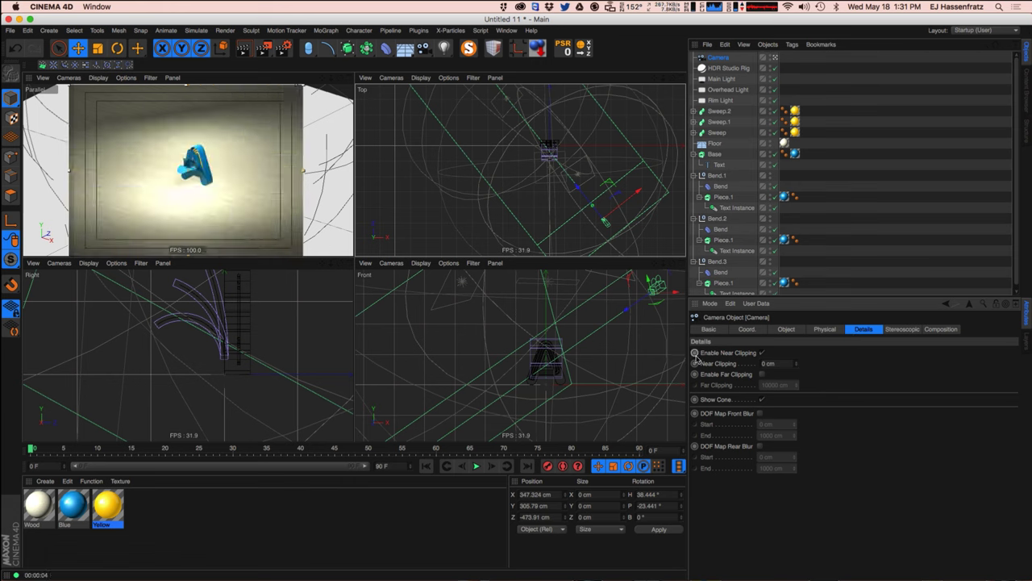
Reframe the letter closer with the camera at about X 404, Y 541, Z -458 cm, heading 41° and pitch -37°.
left_click_drag(595, 187, 596, 221)
key("super+r")
right_click_drag(184, 170, 215, 160, "alt")
left_click_drag(215, 161, 272, 227, "alt")
key("super+r")
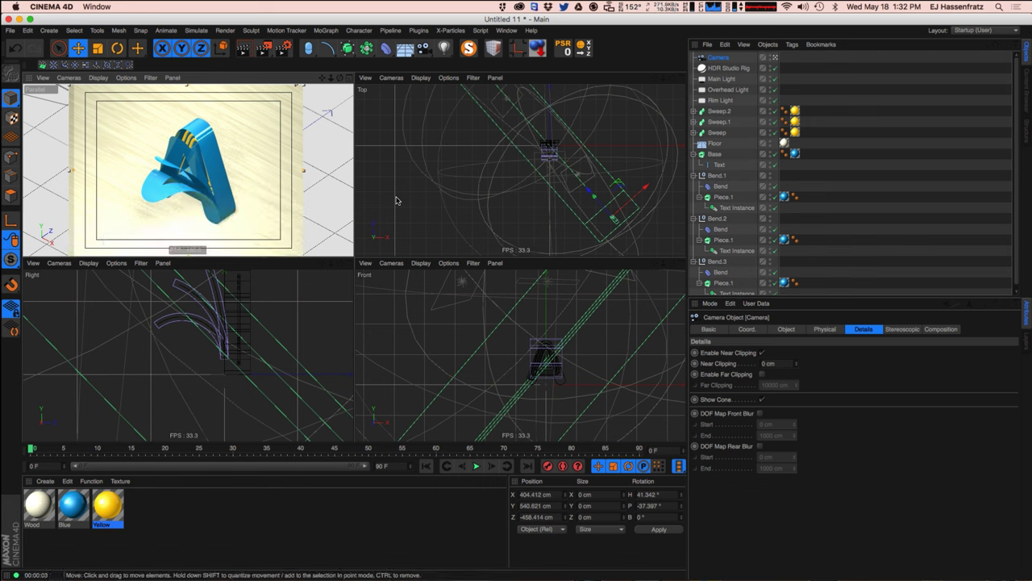
Move the Main Light up and outward to about X 210, Y 467, Z -184 cm.
left_click(721, 79)
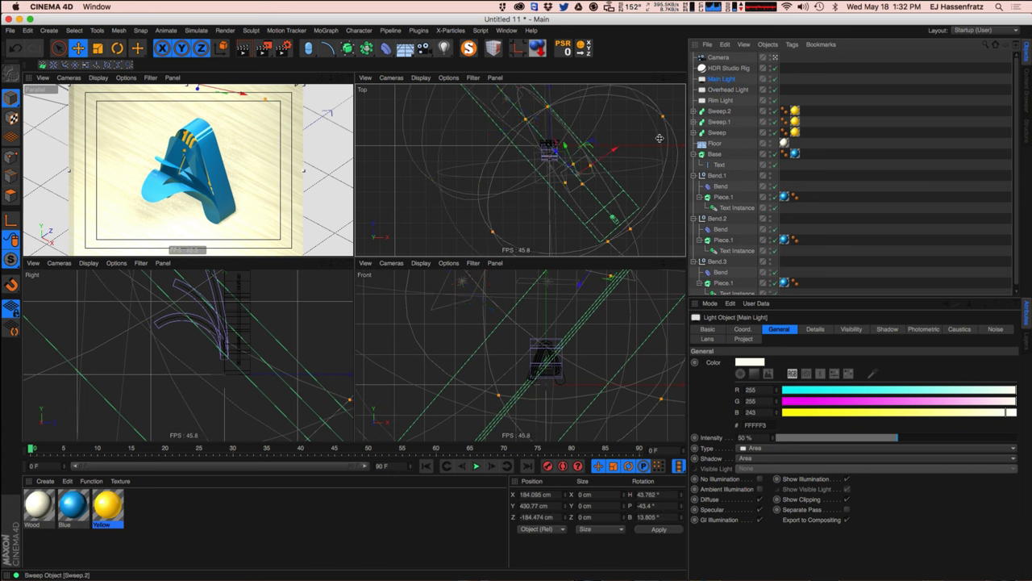
scroll(589, 362, "down", 1)
left_click_drag(589, 362, 599, 350)
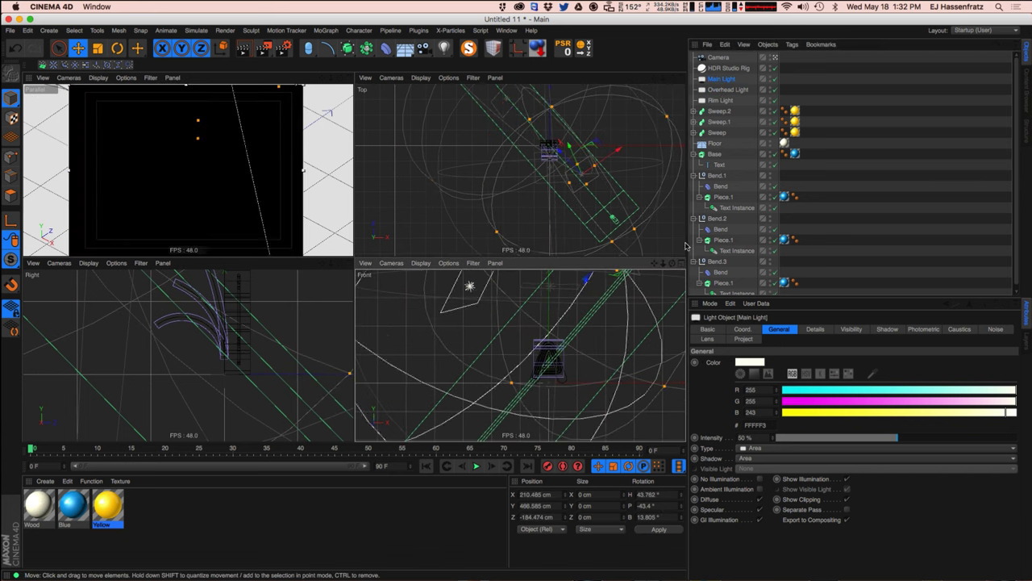
Raise the Overhead Light to about X 9, Y 472, Z -130 cm and shrink its falloff radius.
left_click(724, 89)
mouse_move(550, 288)
left_mouse_down()
mouse_move(553, 308)
mouse_move(559, 284)
left_mouse_up()
scroll(549, 391, "down", 6)
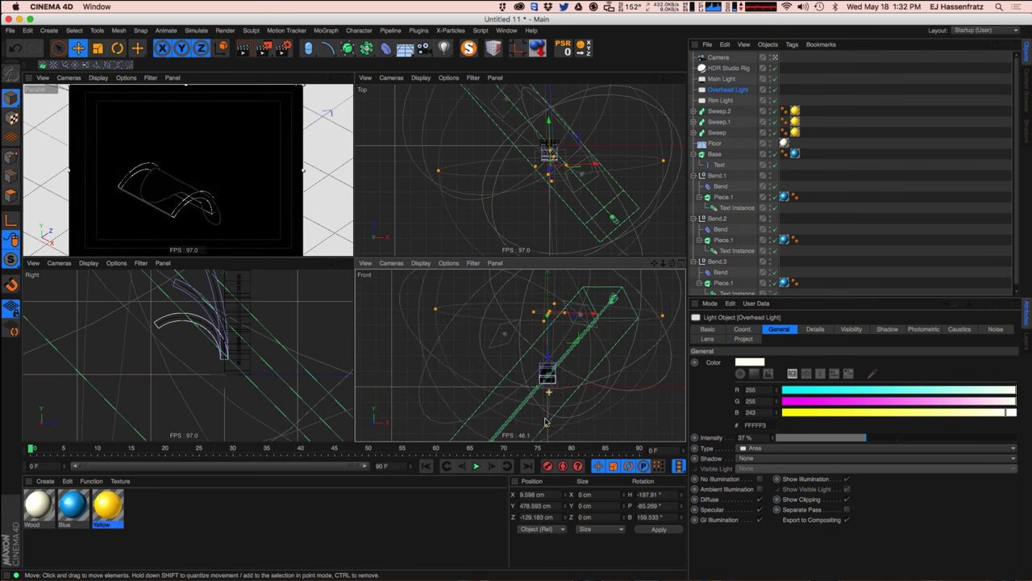
left_click_drag(551, 402, 550, 346)
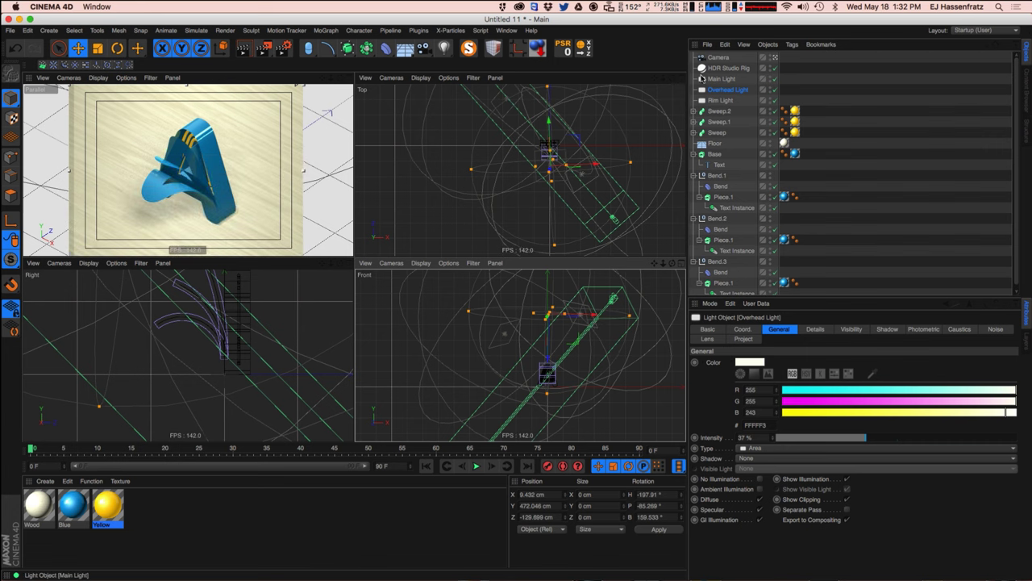
Shrink the Rim Light's falloff radius and move it closer to the letter, at about X -172, Y 306, Z 191 cm.
left_click(709, 100)
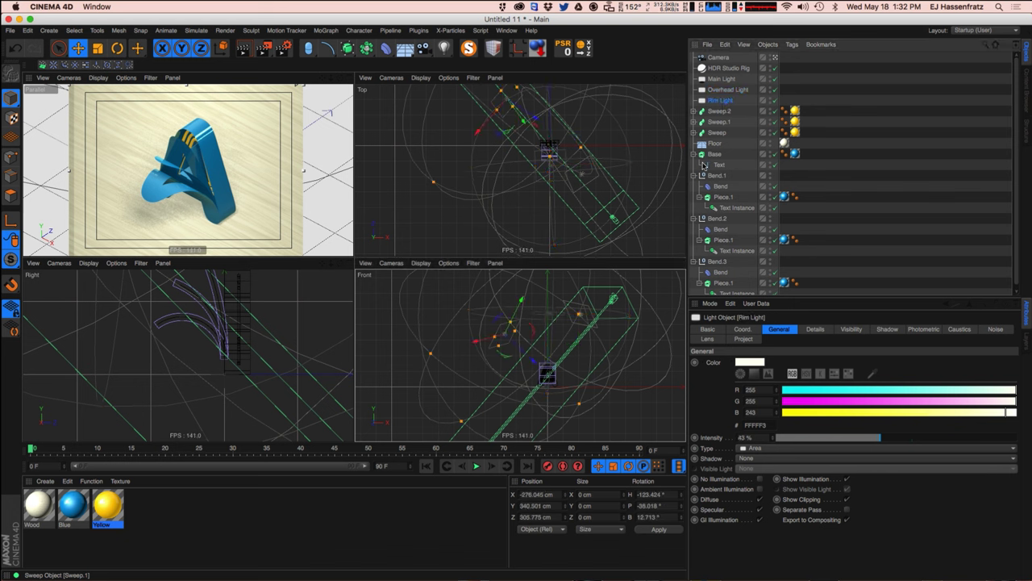
left_click_drag(579, 403, 557, 379)
left_click_drag(580, 314, 589, 320)
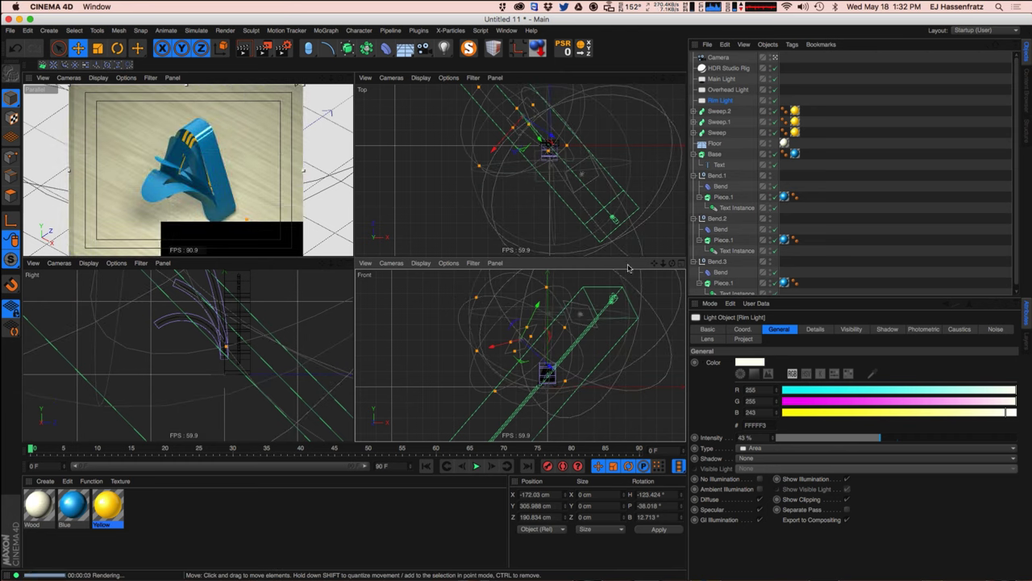
Set the Main Light's intensity to 60% and save the project as bendy letters.
left_click(721, 79)
left_click_drag(912, 443, 917, 440)
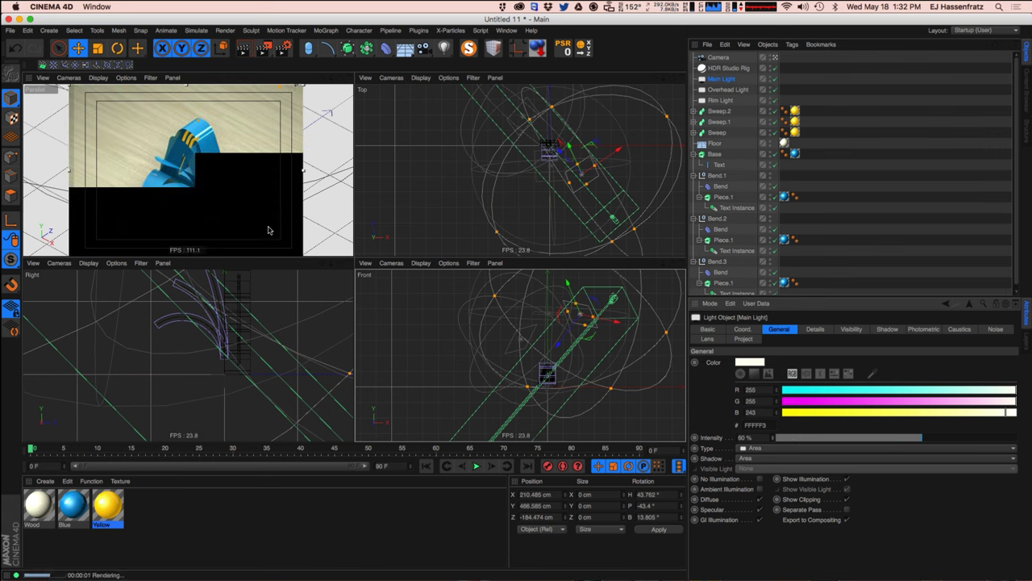
key("super+s")
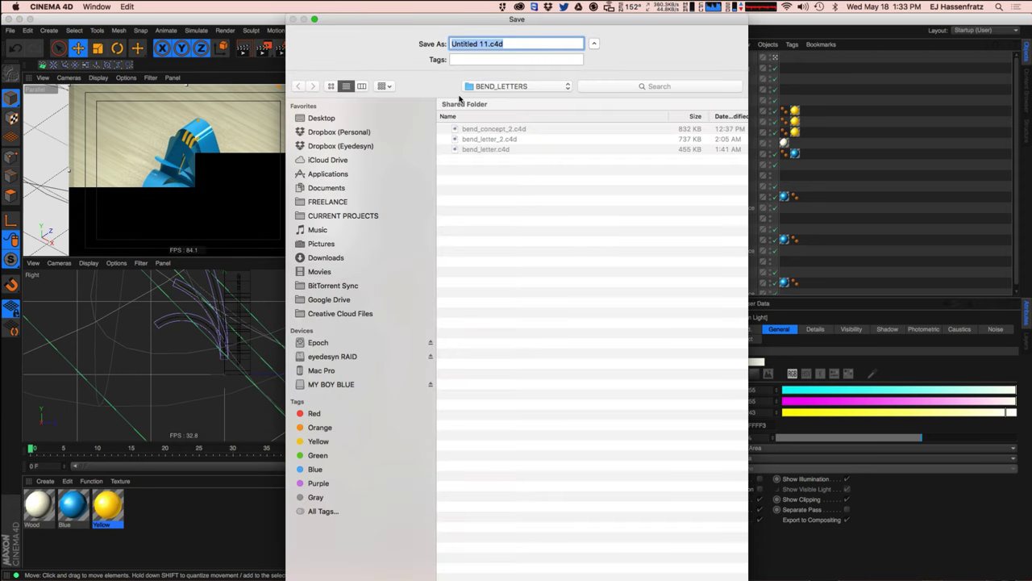
type("bendy letters")
key("Return")
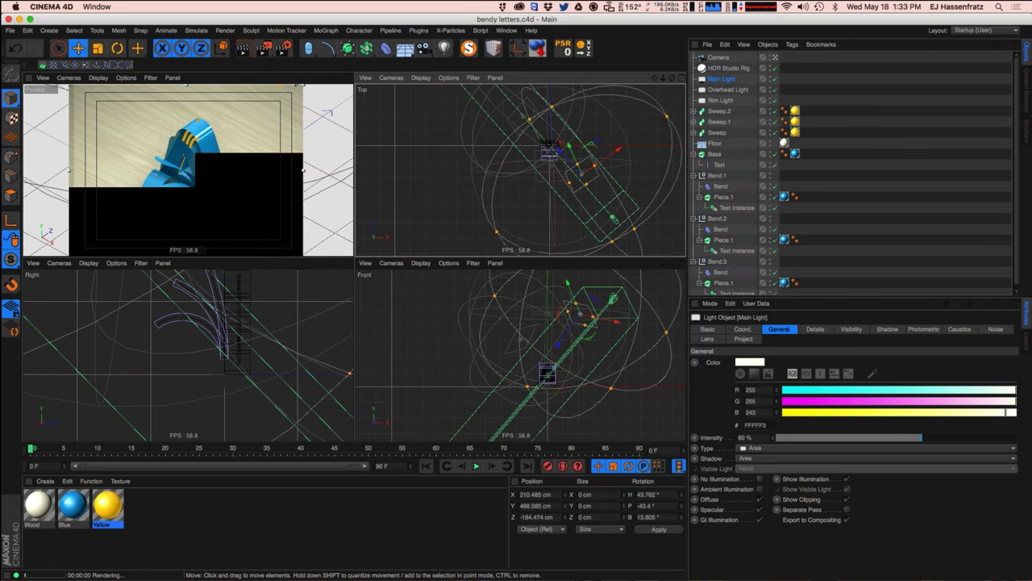
Create a new material and name it Transparent.
left_click_drag(822, 299, 859, 331)
left_click(133, 511)
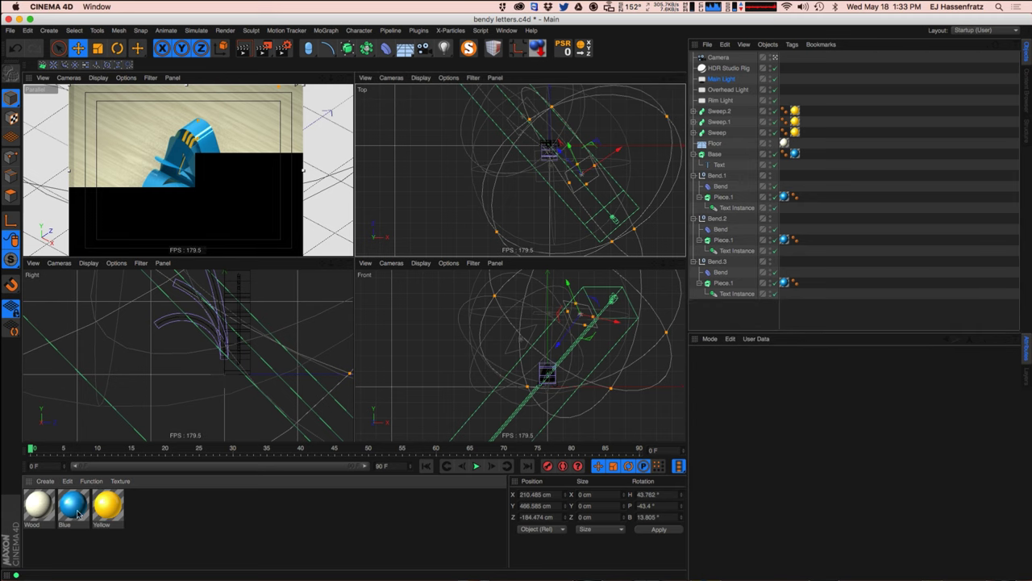
double_click(171, 520)
double_click(50, 507)
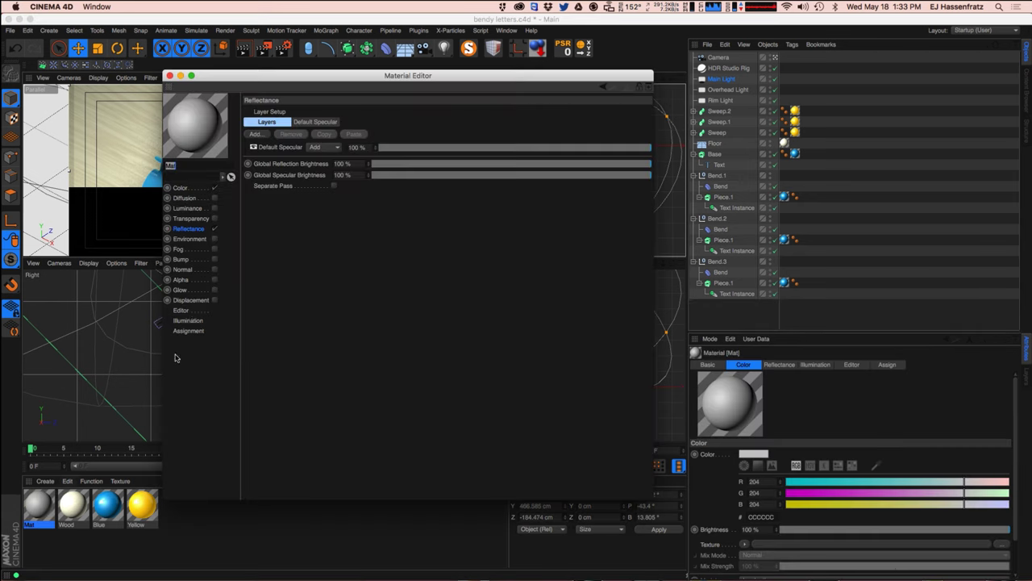
left_click_drag(261, 80, 507, 108)
type("Transp")
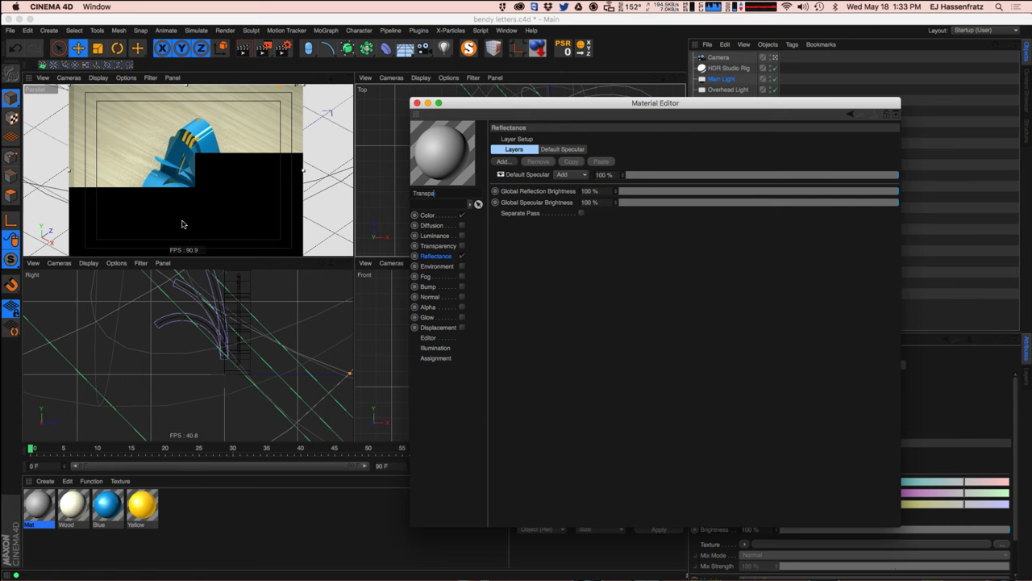
type("arent")
left_click(183, 225)
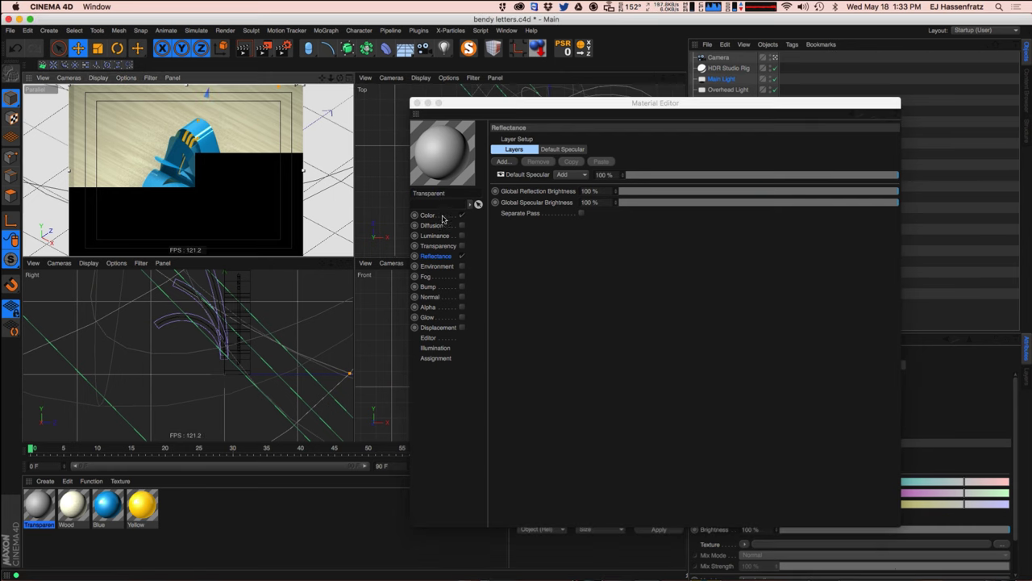
Disable the Transparent material's Color channel and enable its Transparency channel.
left_click(427, 215)
left_click(462, 215)
left_click(435, 256)
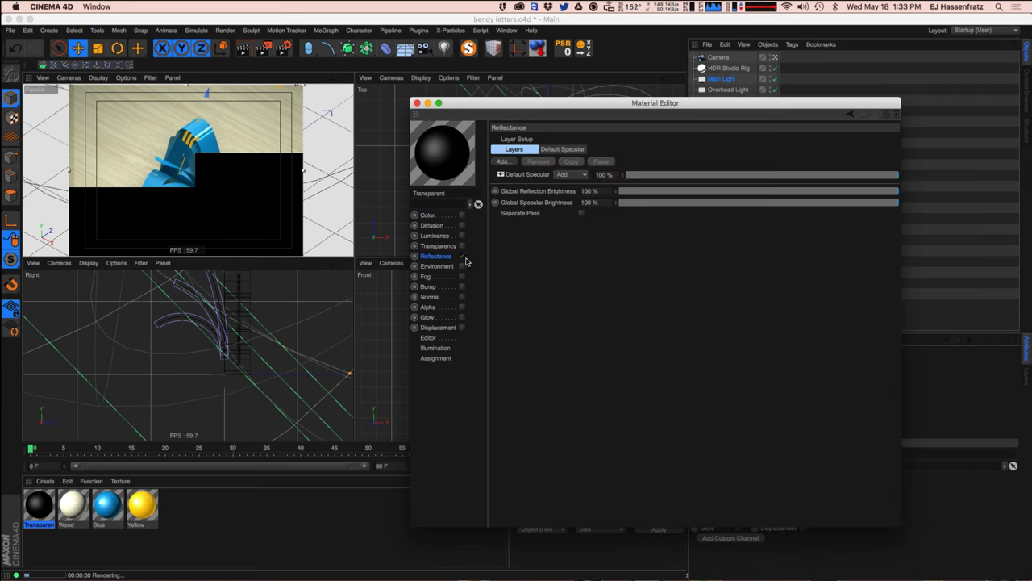
left_click(435, 245)
left_click(462, 245)
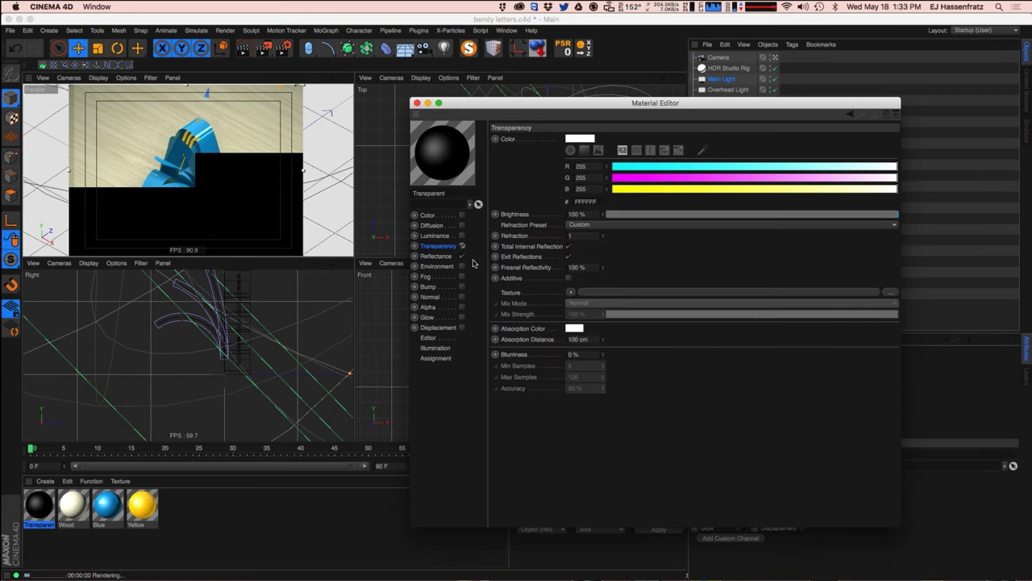
left_click_drag(548, 107, 385, 208)
left_click(255, 205)
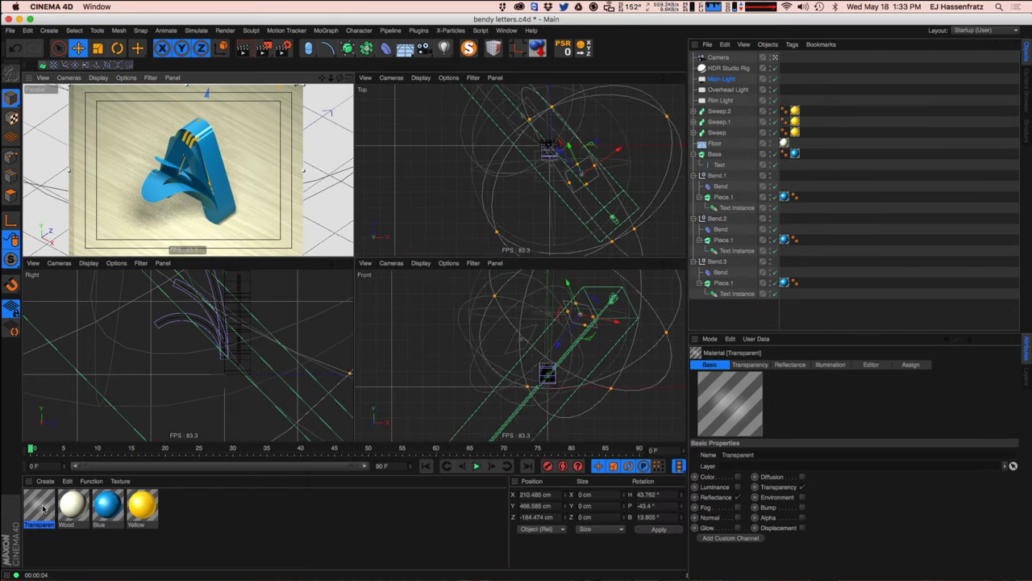
Apply the Transparent material after Blue on Piece.1 under Bend.1, and copy its tag to the pieces under Bend.2 and Bend.3.
left_click_drag(42, 508, 837, 213)
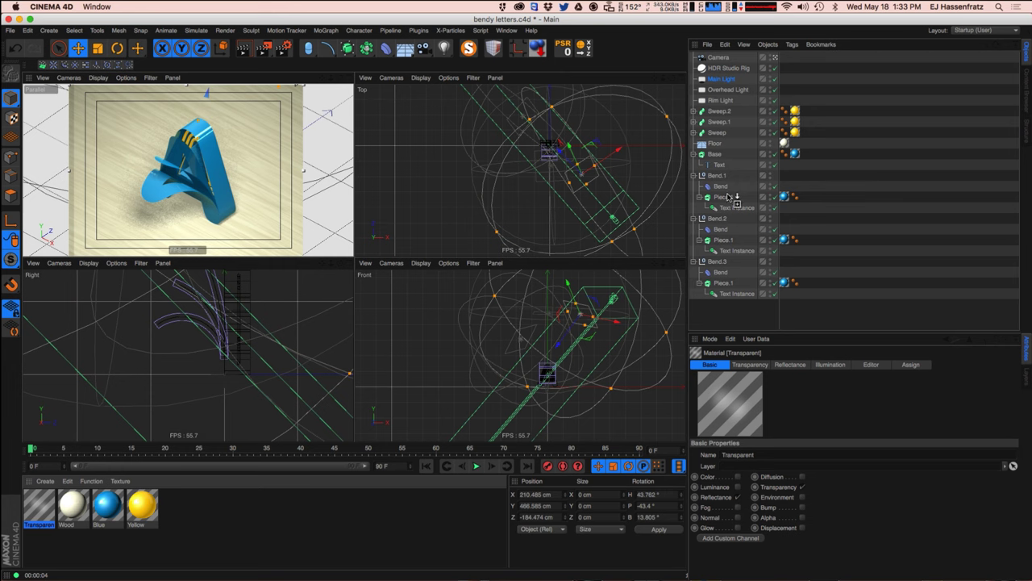
left_click_drag(720, 199, 800, 199)
key("ctrl+r")
left_click_drag(786, 240, 799, 240)
left_click_drag(785, 284, 802, 282)
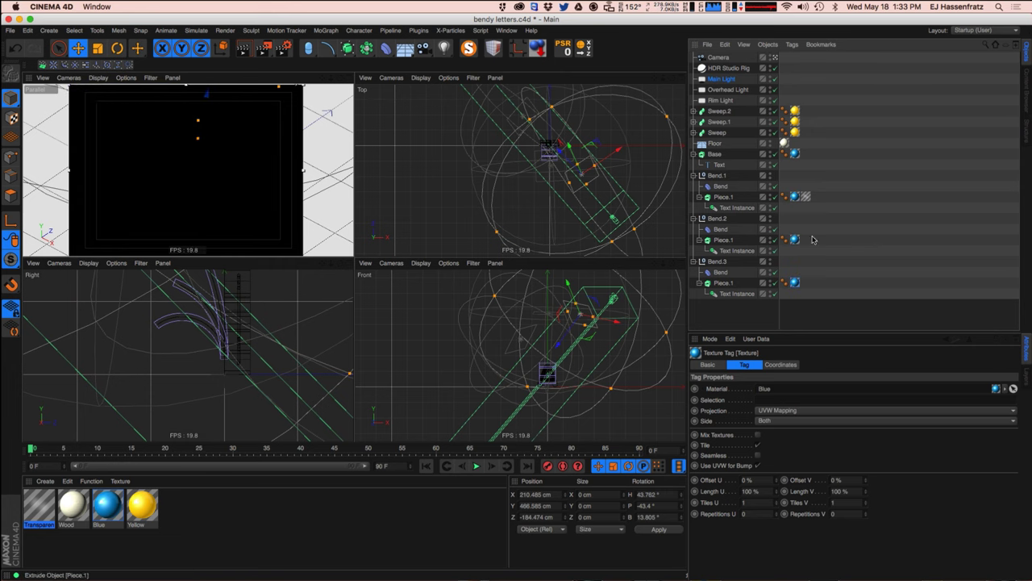
left_click(813, 214)
left_click_drag(805, 196, 806, 241, "ctrl")
left_click_drag(821, 292, 816, 285, "ctrl")
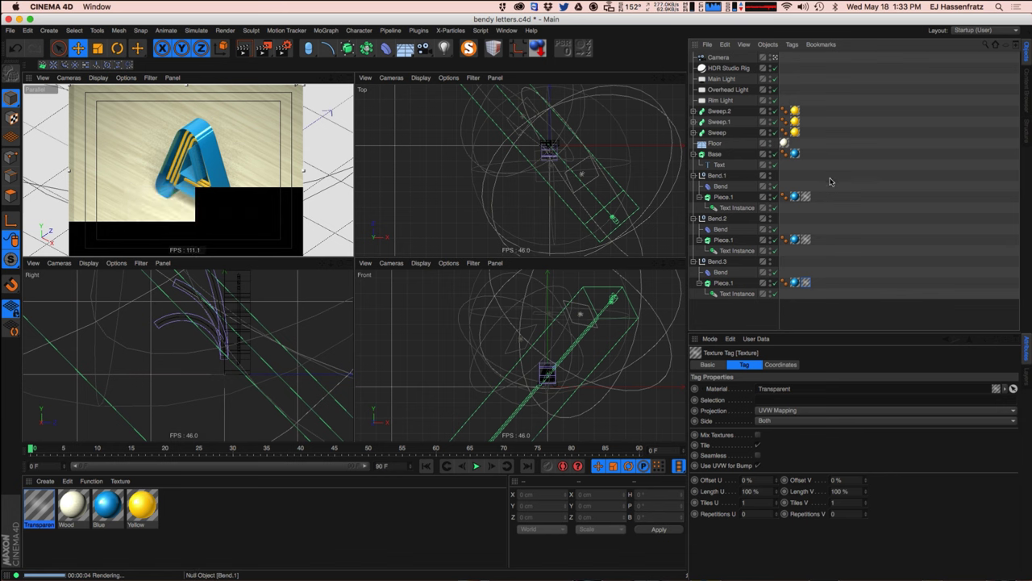
Set the Transparent material's refraction preset to Glass.
double_click(40, 510)
left_click_drag(250, 81, 394, 92)
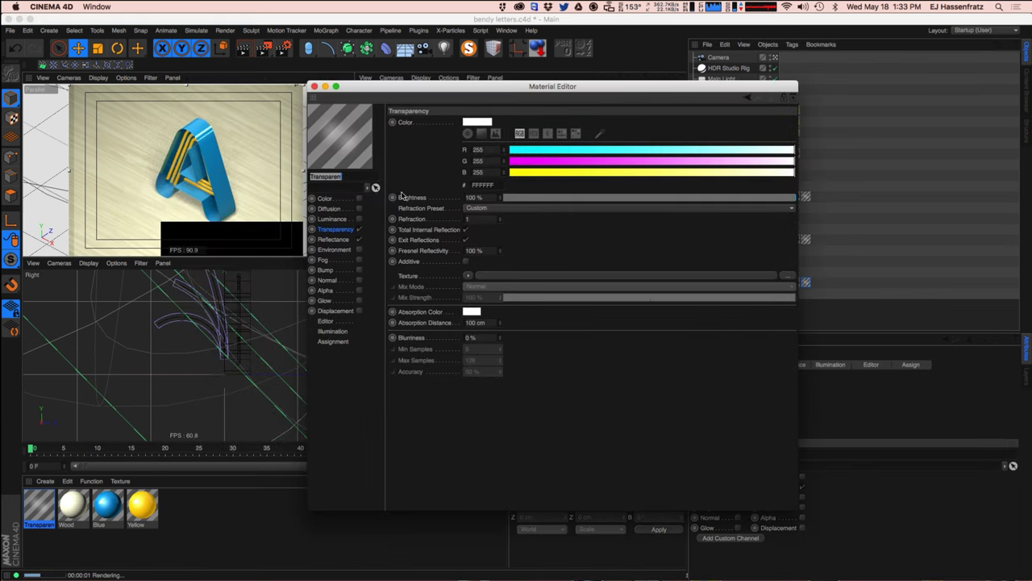
left_click(507, 208)
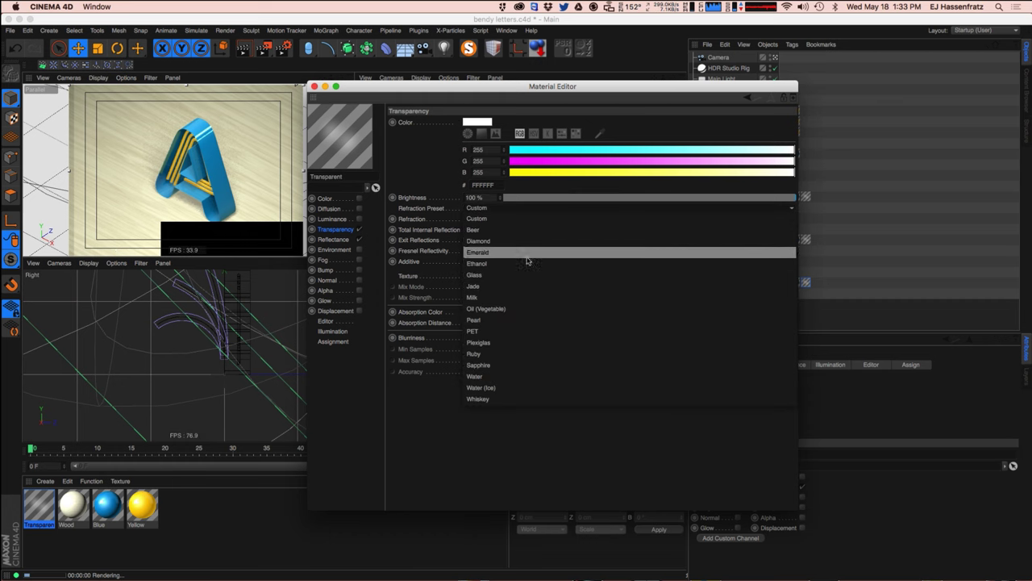
left_click(528, 277)
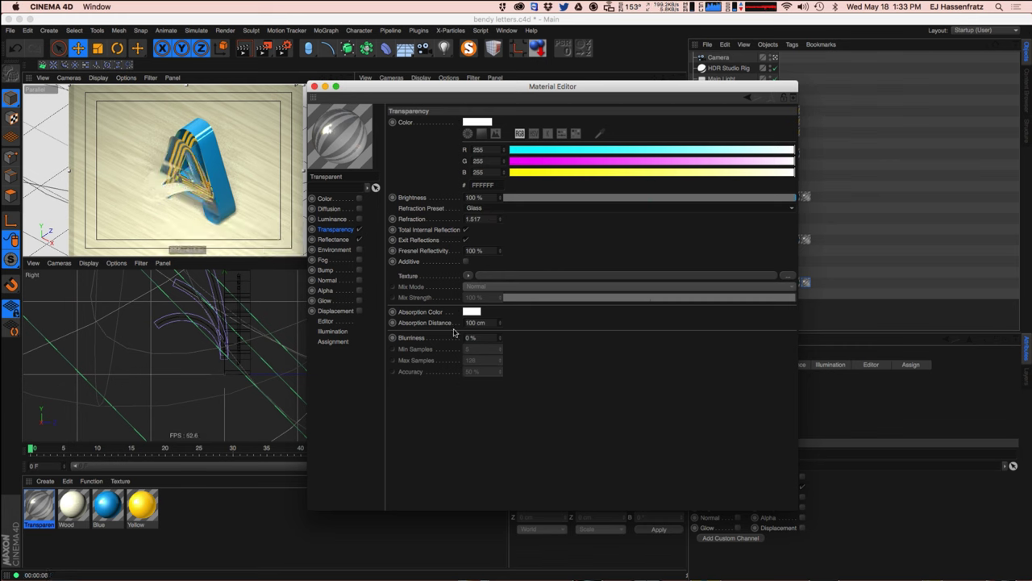
left_click(315, 86)
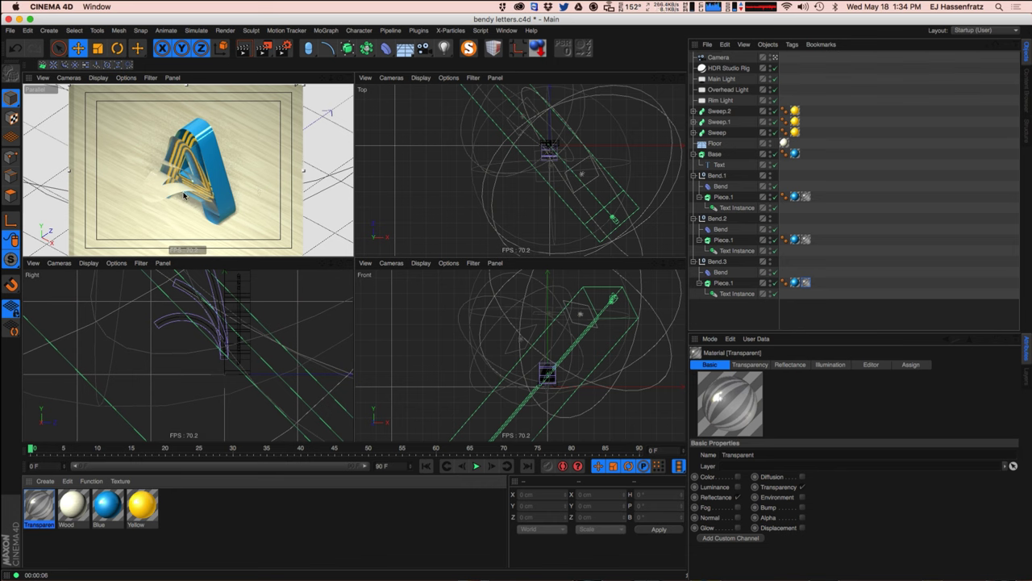
Try Back as the Side of the three pieces' Transparent texture tags, and settle on Front.
left_click_drag(837, 182, 809, 294)
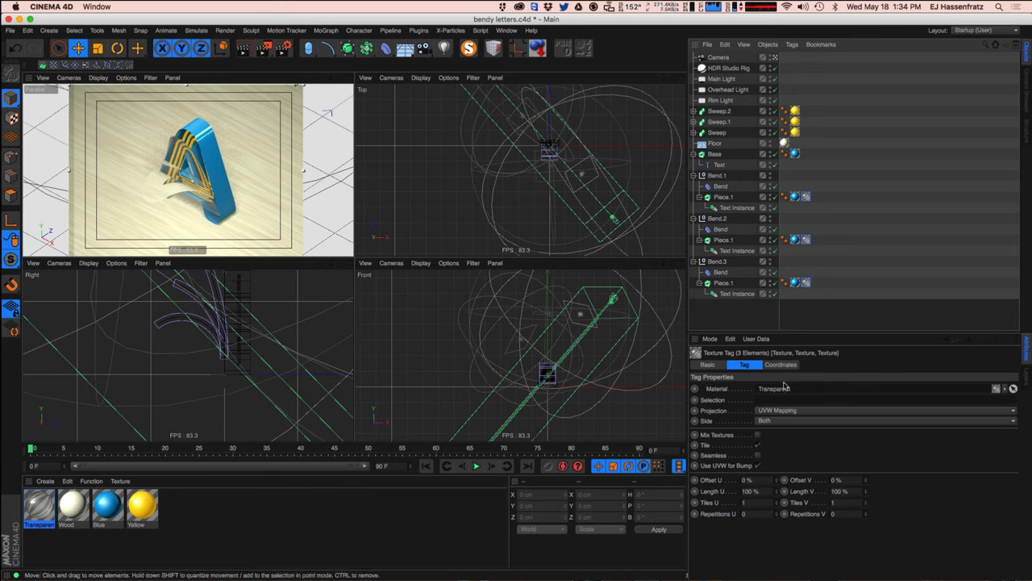
left_click(770, 422)
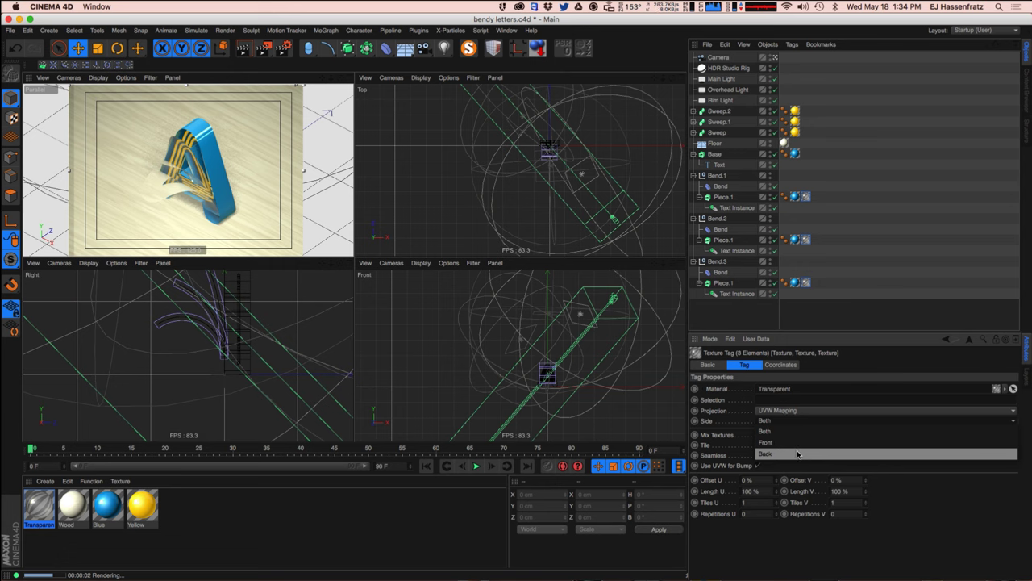
left_click(798, 455)
key("ctrl+r")
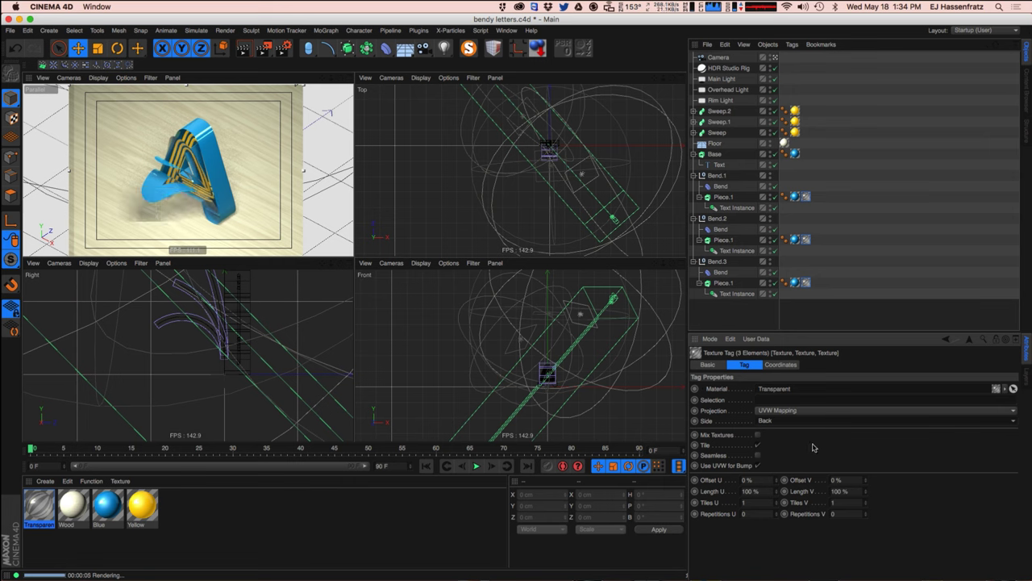
left_click(787, 421)
left_click(802, 442)
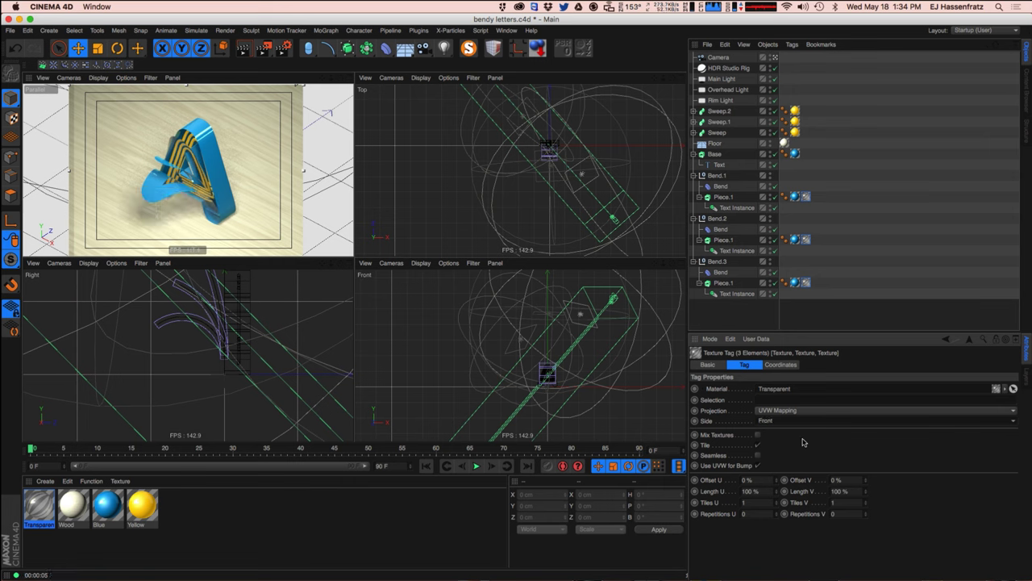
Set the Side of the three pieces' Blue texture tags to Back.
left_click_drag(792, 185, 798, 292)
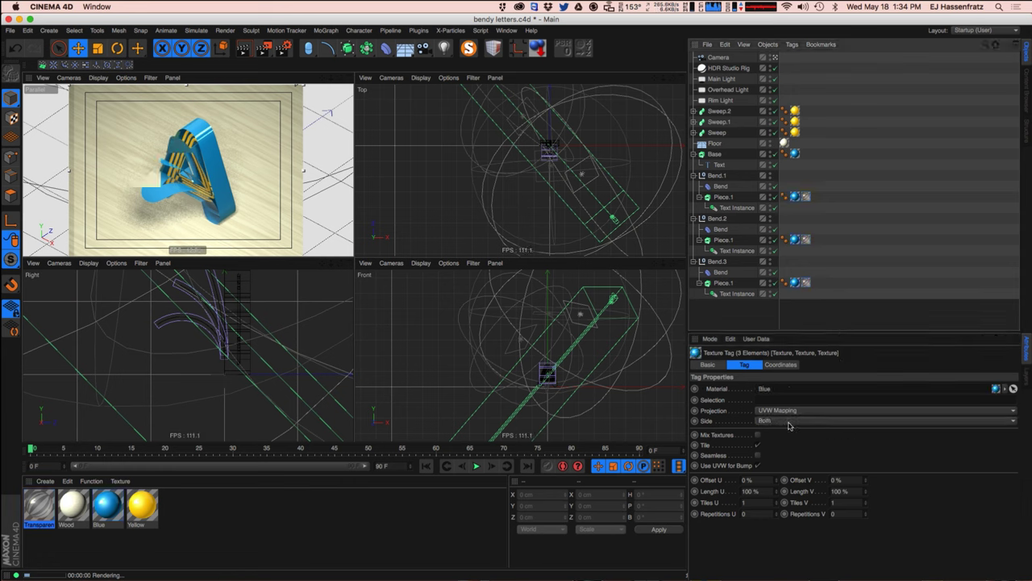
left_click(794, 421)
left_click(801, 454)
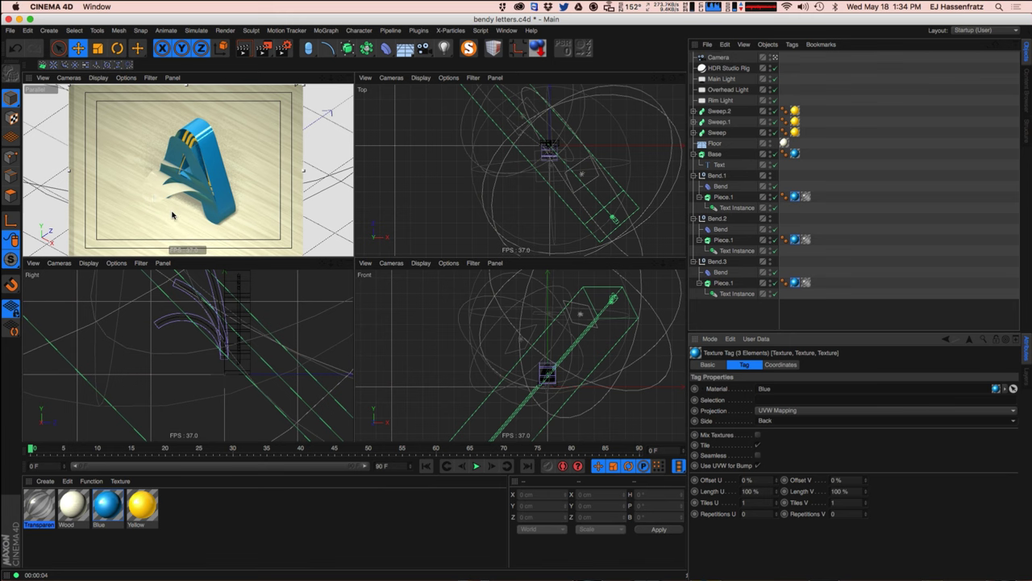
Set the strength of the Bend deformer under Bend.2 to 82°.
left_click_drag(191, 177, 190, 189, "alt")
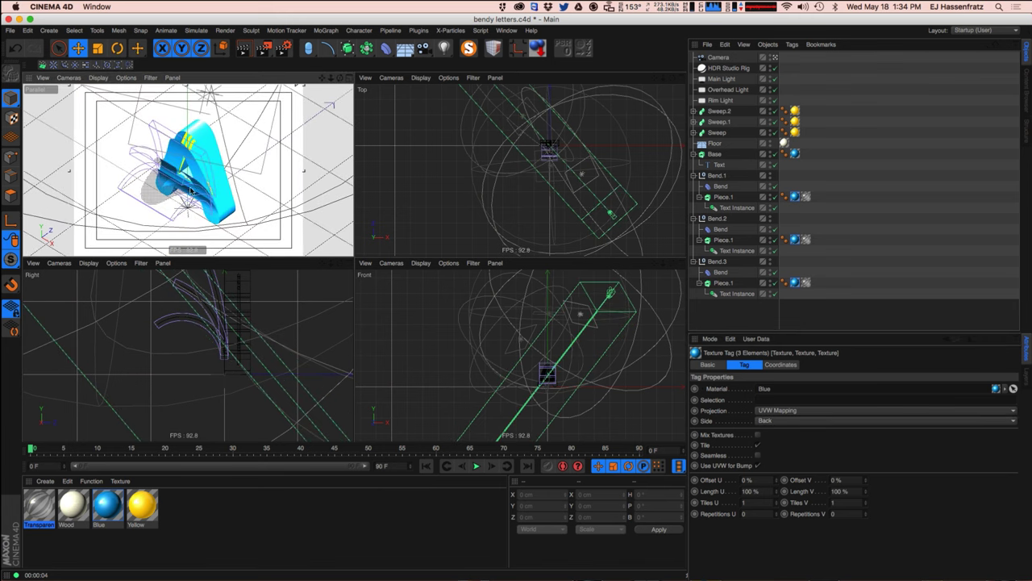
left_click(720, 229)
left_click_drag(793, 409, 795, 406)
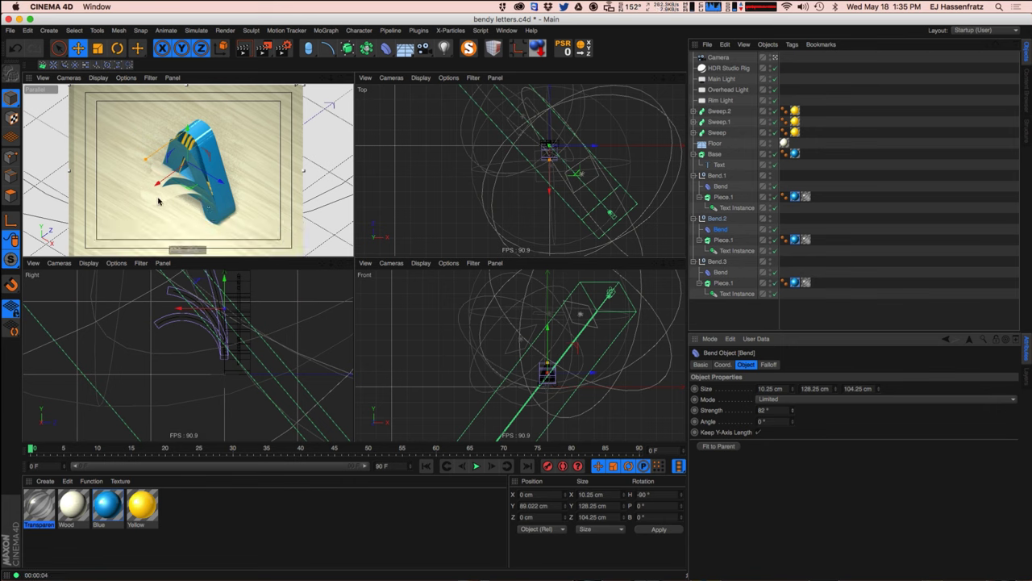
left_click_drag(161, 197, 205, 196, "alt")
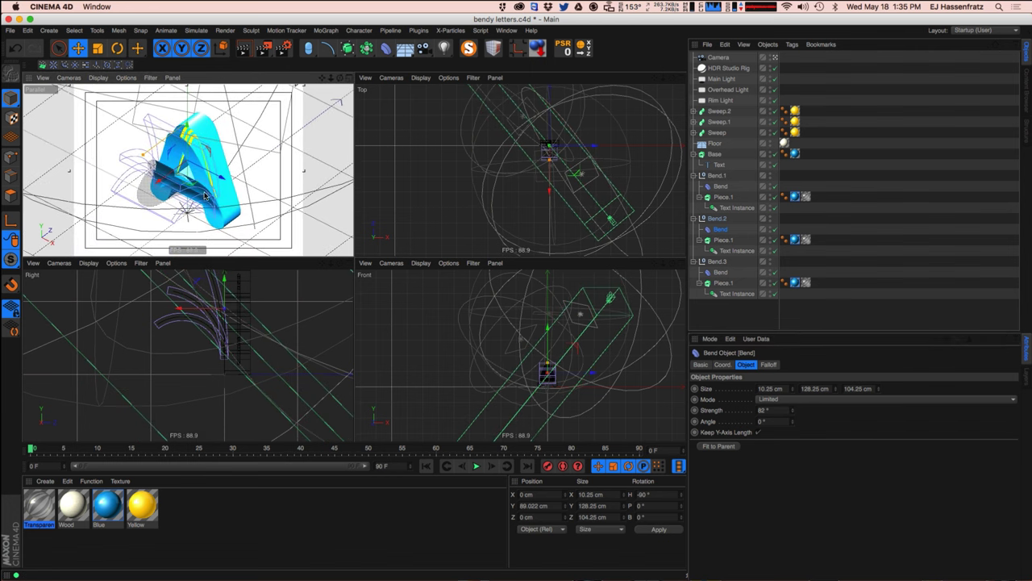
Set the Transparent material's refraction to 1.297 and turn on Additive transparency.
left_click(39, 506)
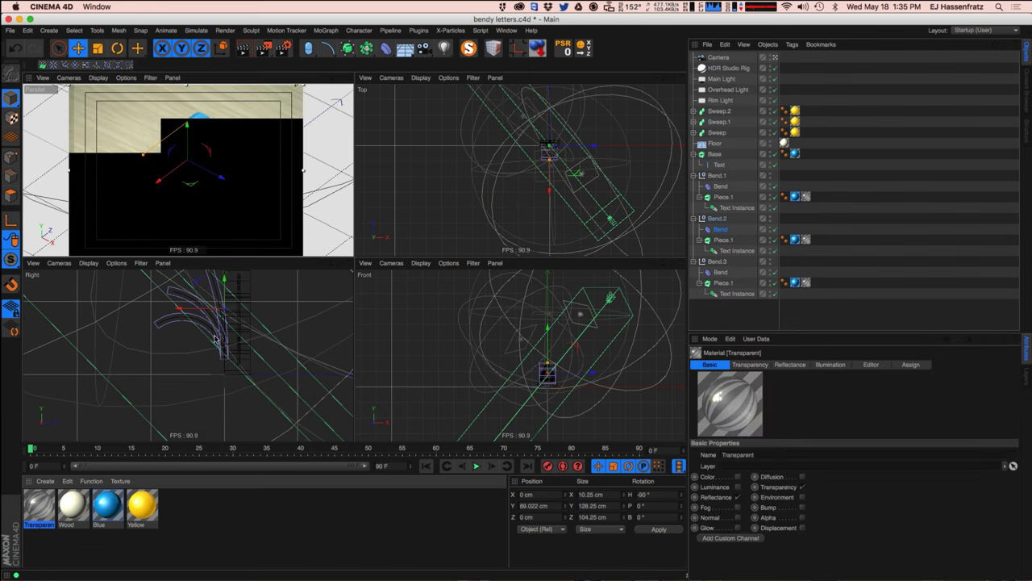
double_click(53, 508)
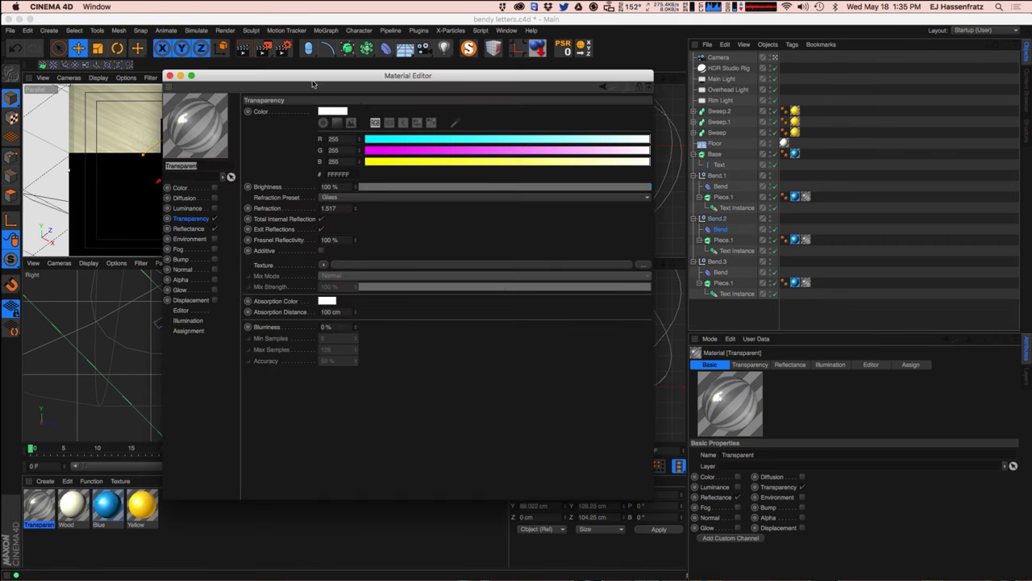
left_click_drag(314, 82, 528, 106)
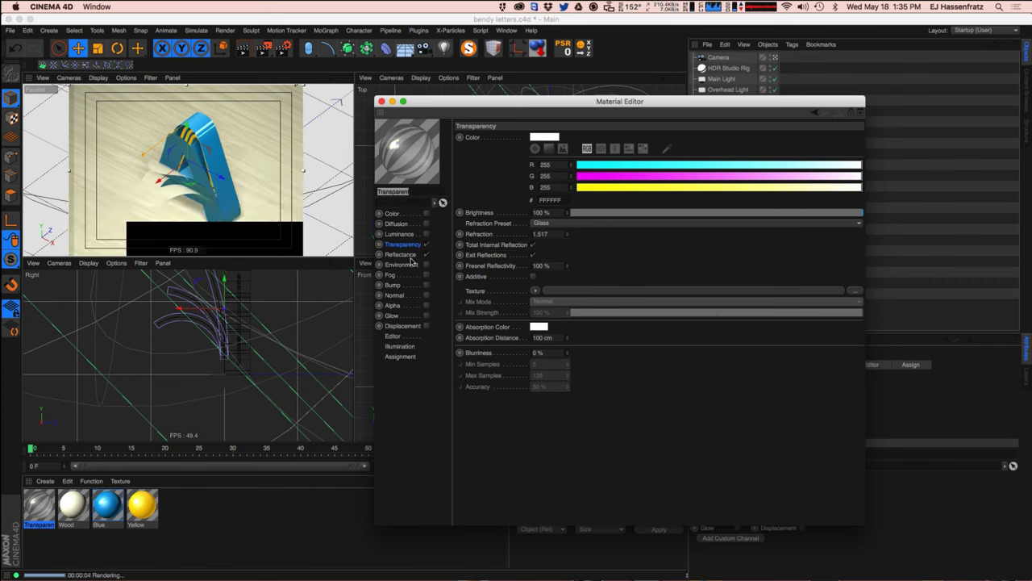
left_click_drag(565, 235, 566, 234)
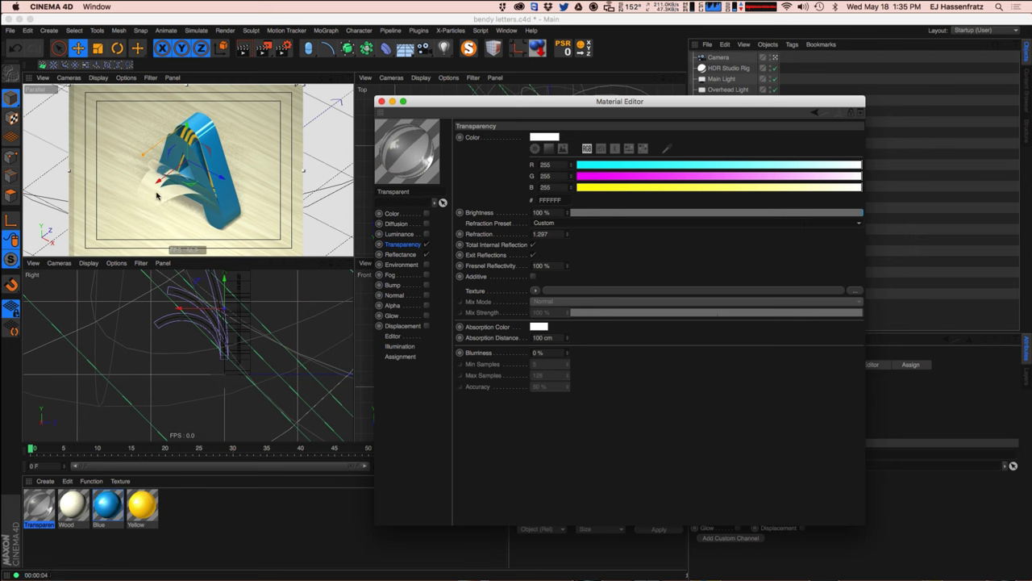
left_click(533, 276)
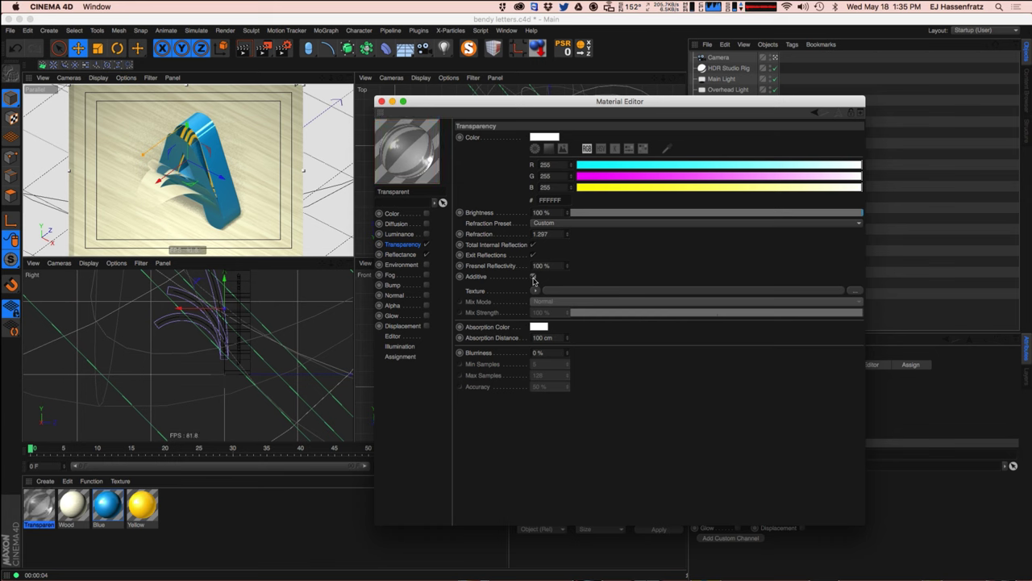
Adjust the Transparent material's Default Specular layer to 47% width, -9% falloff and 97% specular strength.
left_click(406, 256)
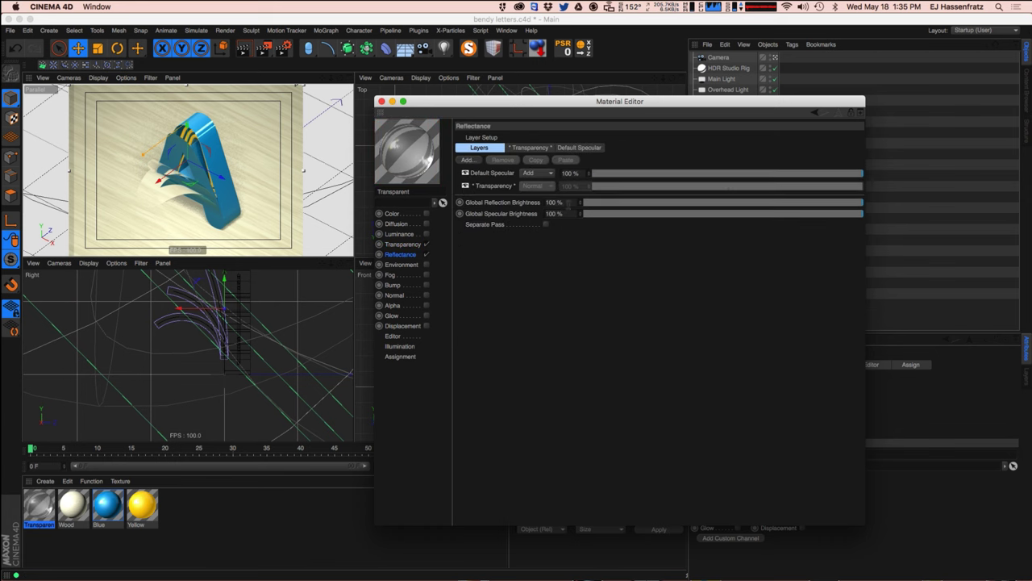
left_click(491, 174)
left_click_drag(634, 357, 779, 357)
left_click_drag(691, 323, 656, 323)
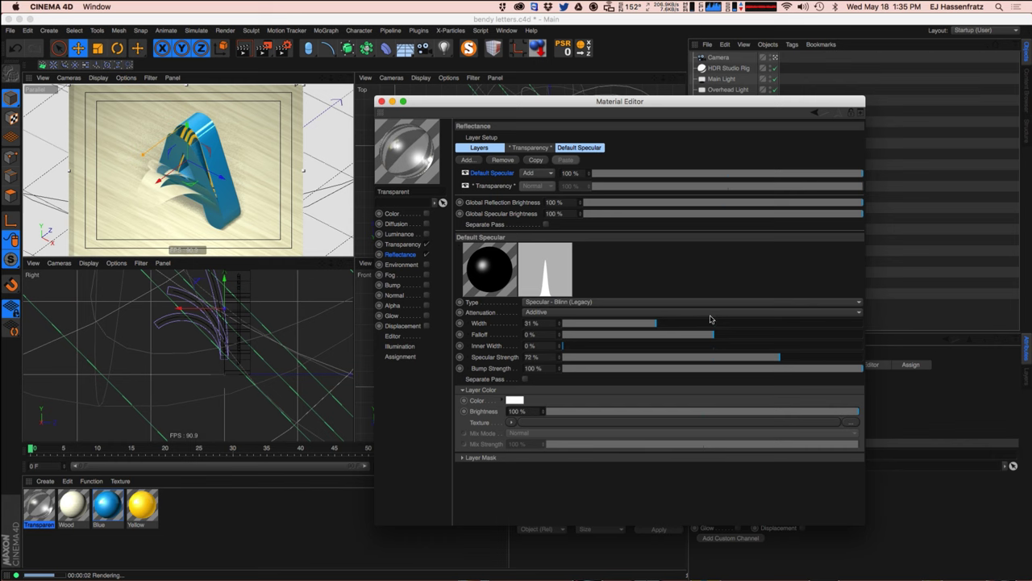
left_click_drag(798, 358, 828, 356)
mouse_move(717, 336)
left_mouse_down()
mouse_move(738, 334)
mouse_move(729, 334)
left_mouse_up()
left_click_drag(656, 323, 704, 328)
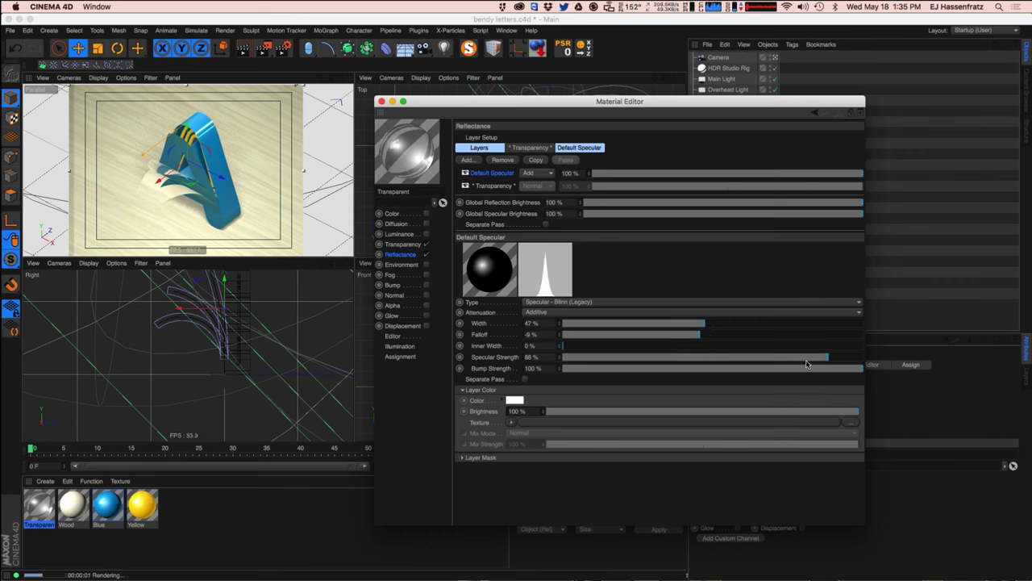
left_click_drag(828, 357, 852, 356)
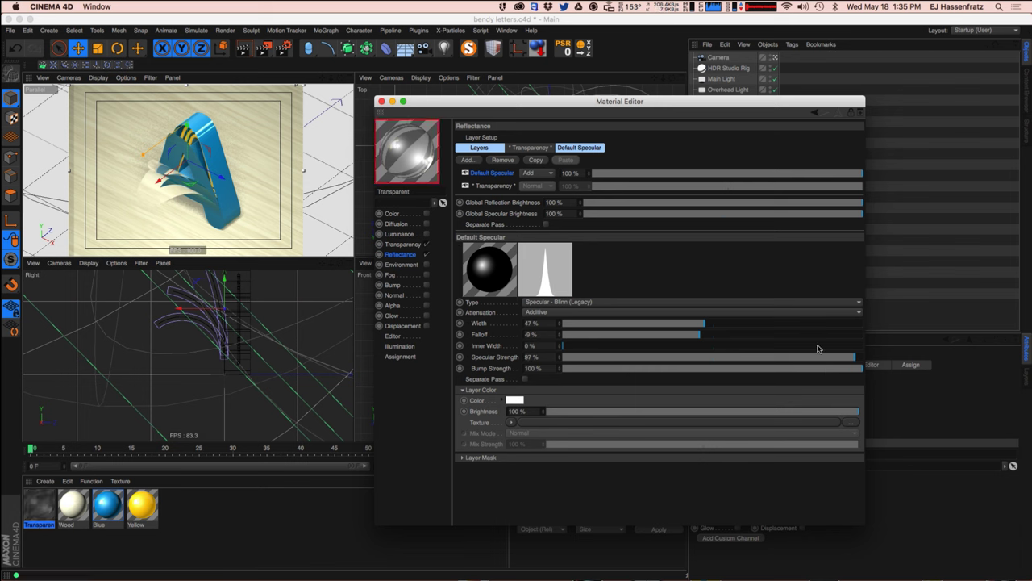
Change the Transparent material's Default Specular layer to Phong with 34% roughness and 14% specular strength.
left_click_drag(195, 207, 193, 197, "alt")
key("super+r")
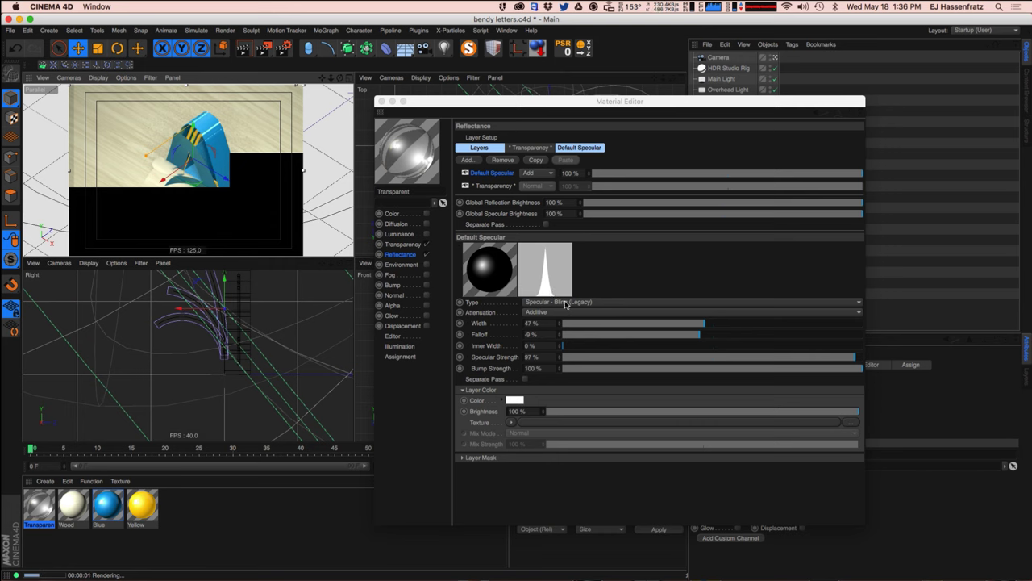
left_click(564, 301)
left_click(573, 334)
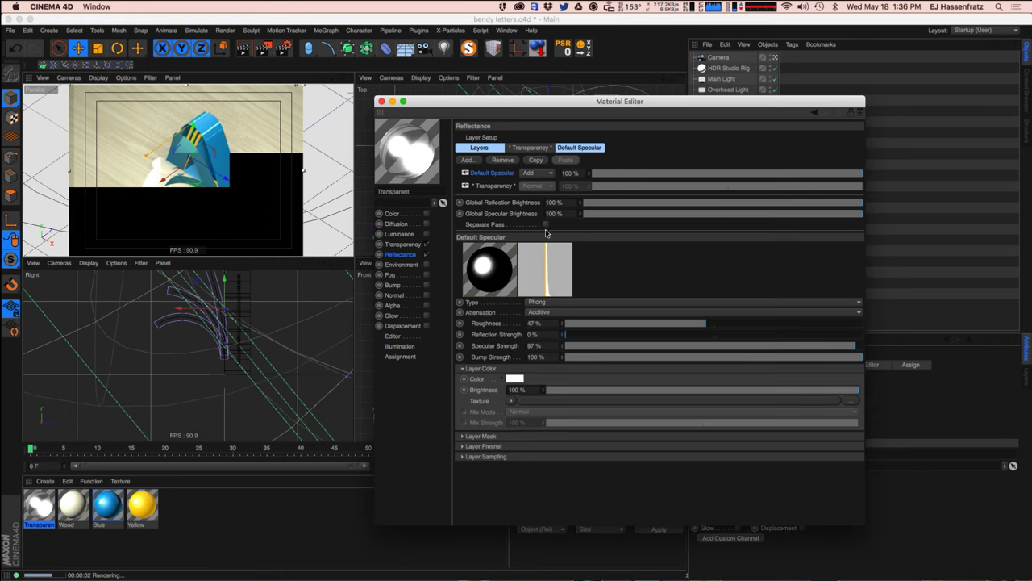
left_click_drag(757, 346, 619, 349)
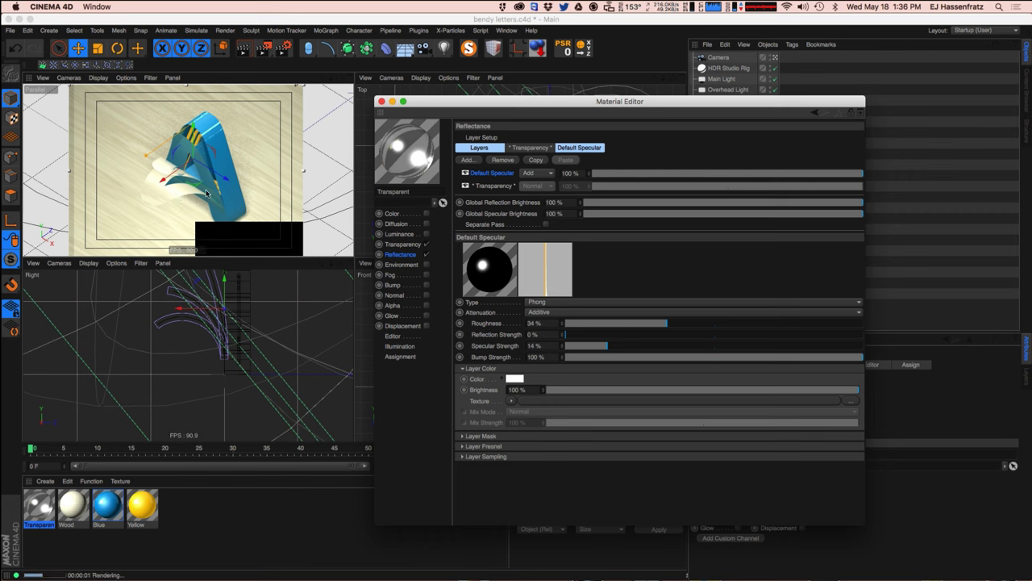
Raise the reflection strength of the Transparent material's Transparency layer to 211% and render the camera view again from a slightly different angle.
left_click(494, 186)
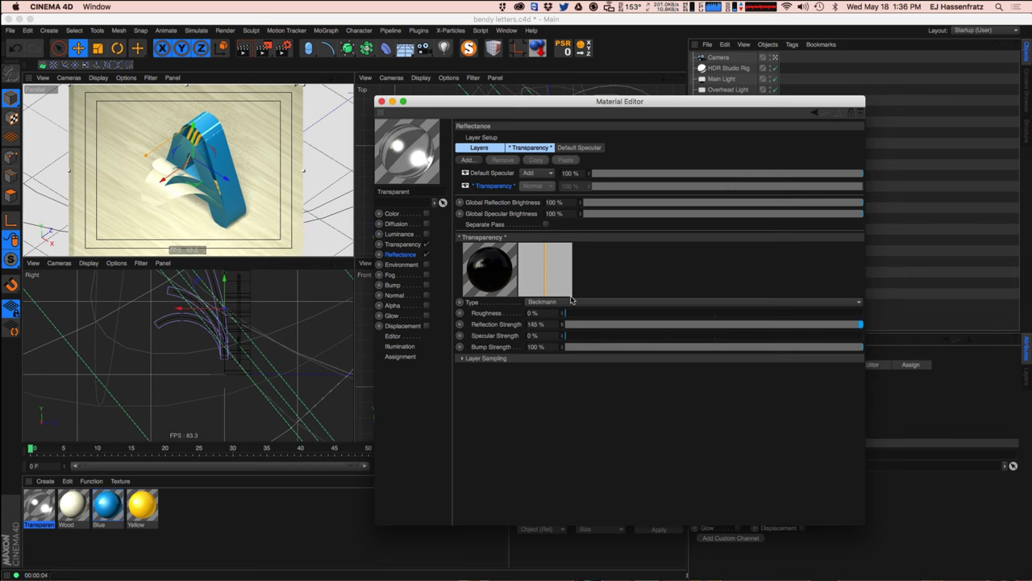
left_click_drag(571, 299, 580, 284)
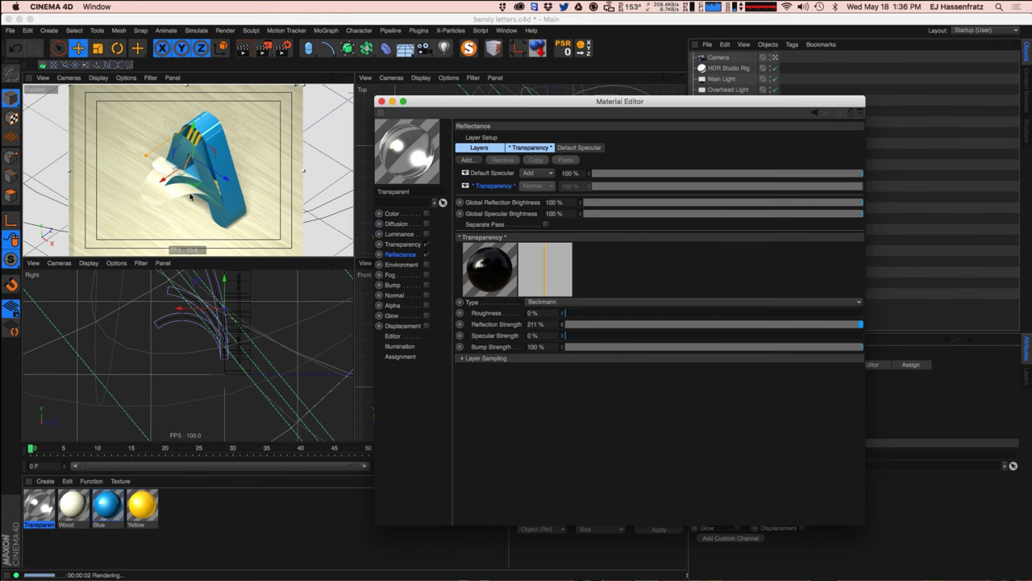
left_click(221, 220)
left_click_drag(226, 211, 230, 208, "alt")
key("super+r")
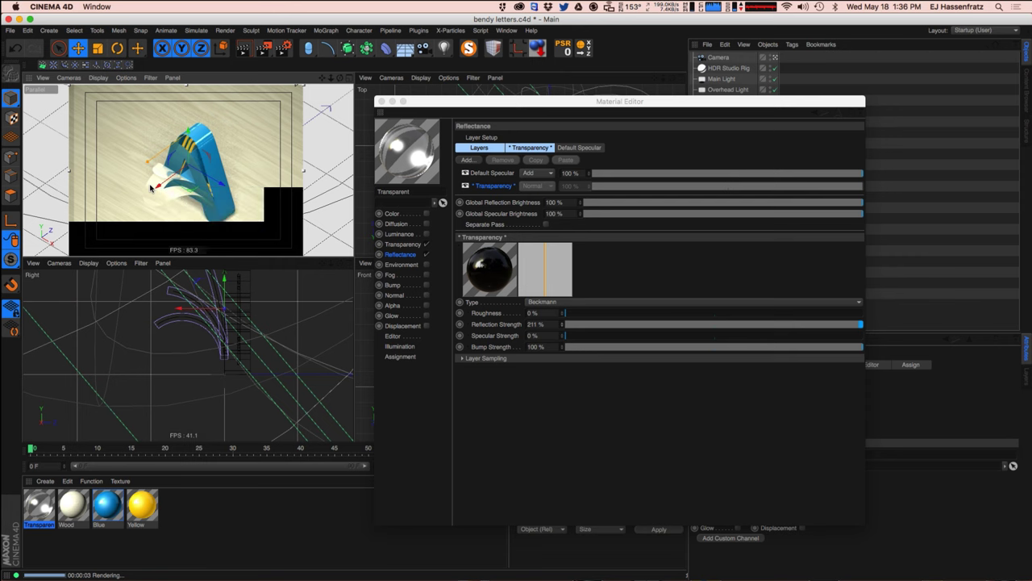
left_click(396, 245)
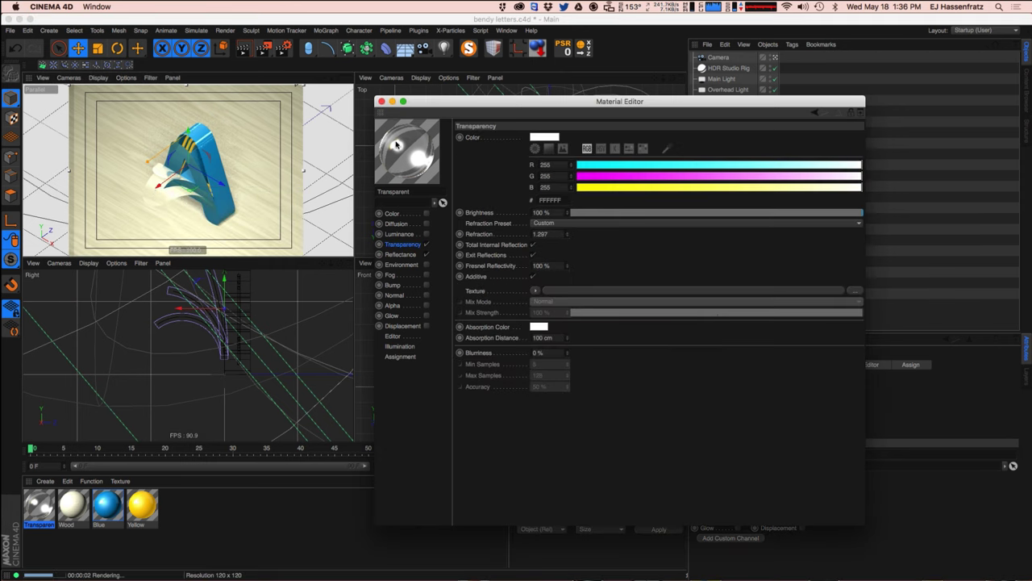
key("ctrl+r")
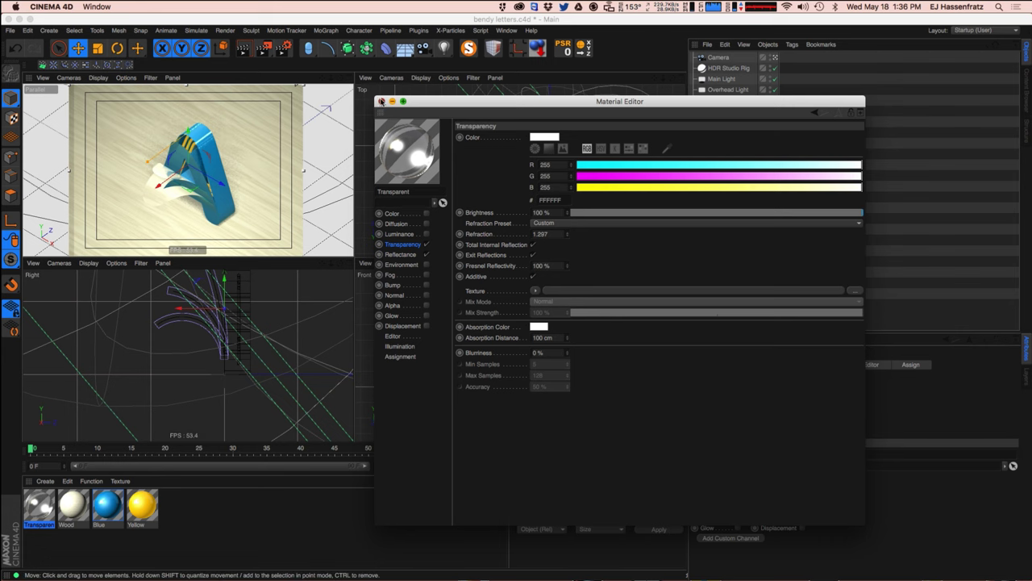
left_click(381, 100)
Open the HDR image browser of the HDR Studio Rig.
left_click(728, 68)
key("ctrl+r")
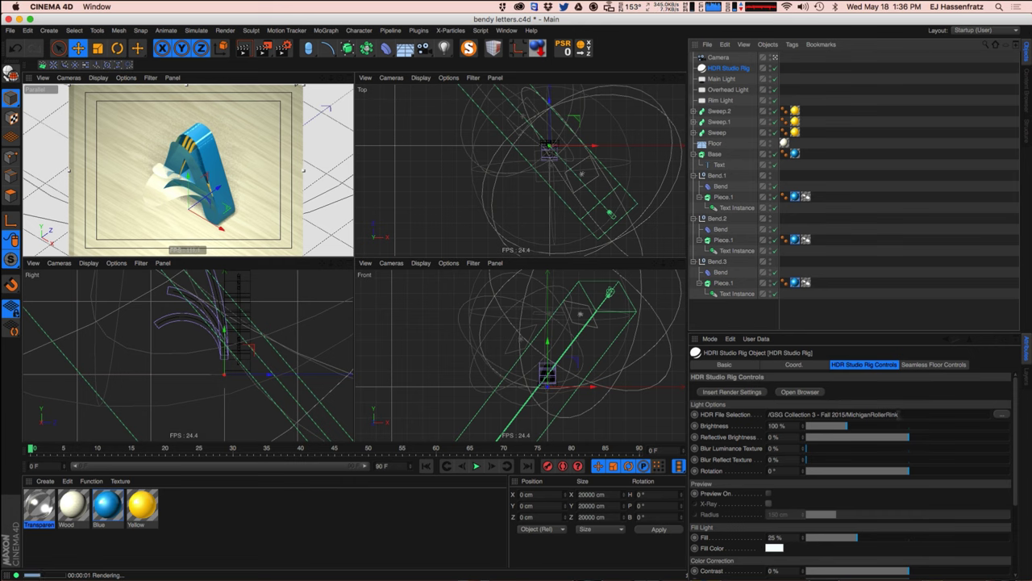
left_click(815, 395)
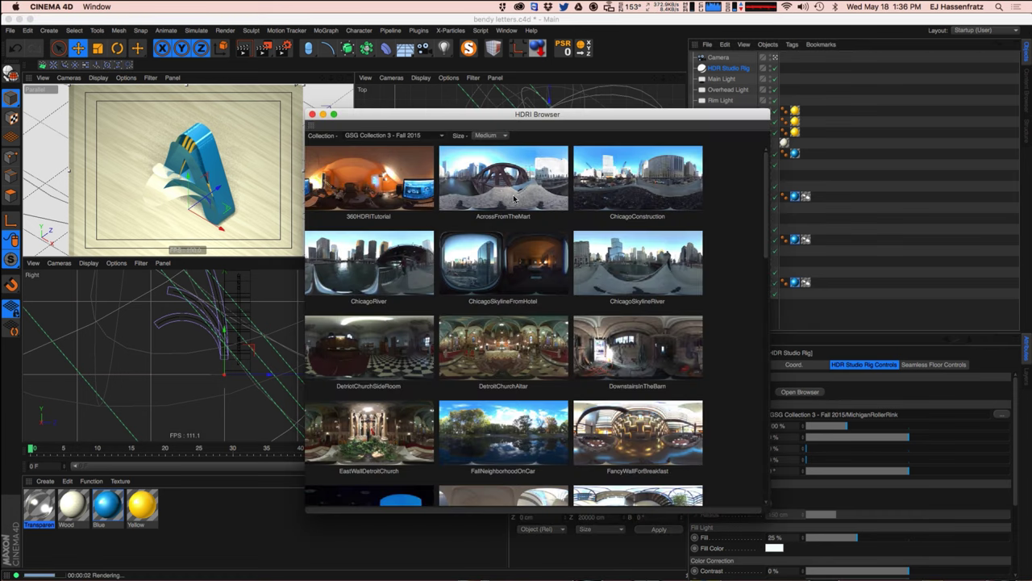
Try the 360HDRITutorial, AcrossFromTheMart and InAnOldBarn images as the rig's HDR environment.
left_click(415, 201)
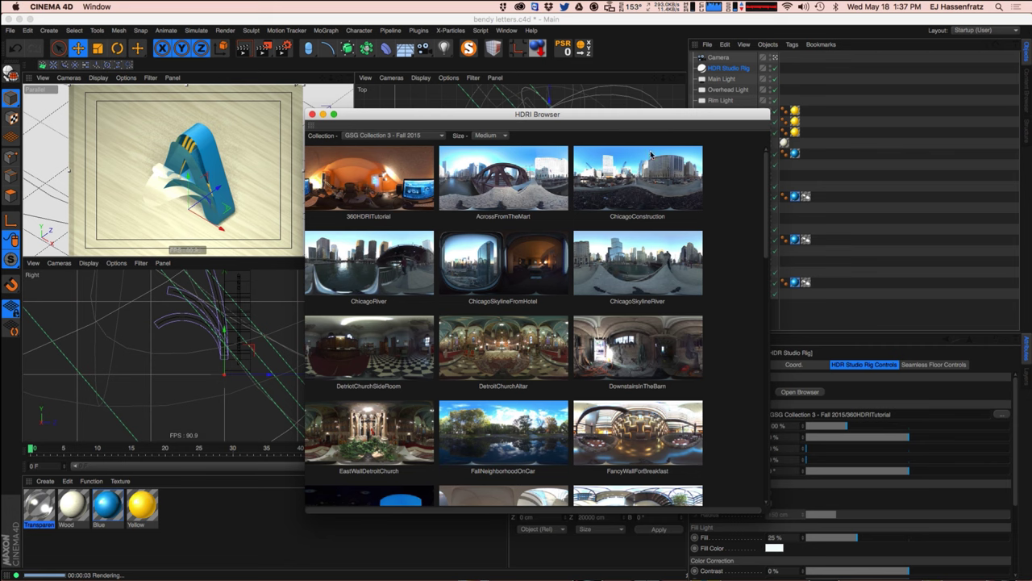
left_click(532, 194)
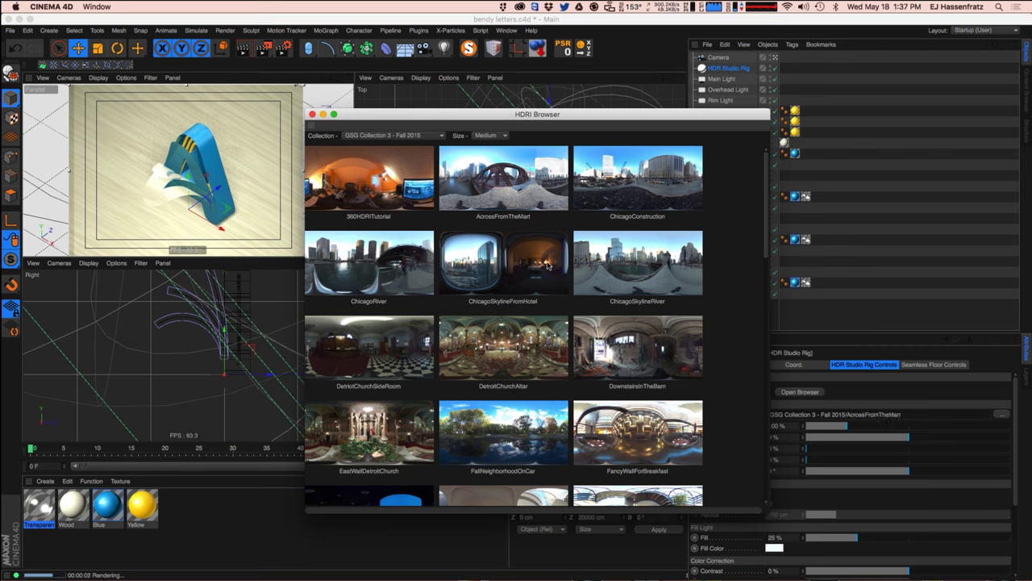
scroll(755, 258, "down", 5)
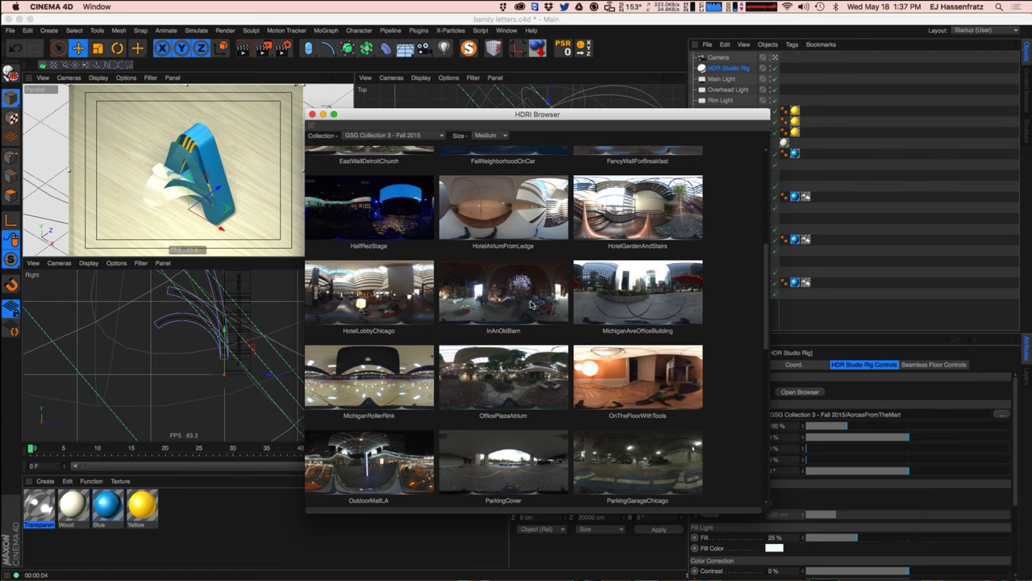
left_click(529, 307)
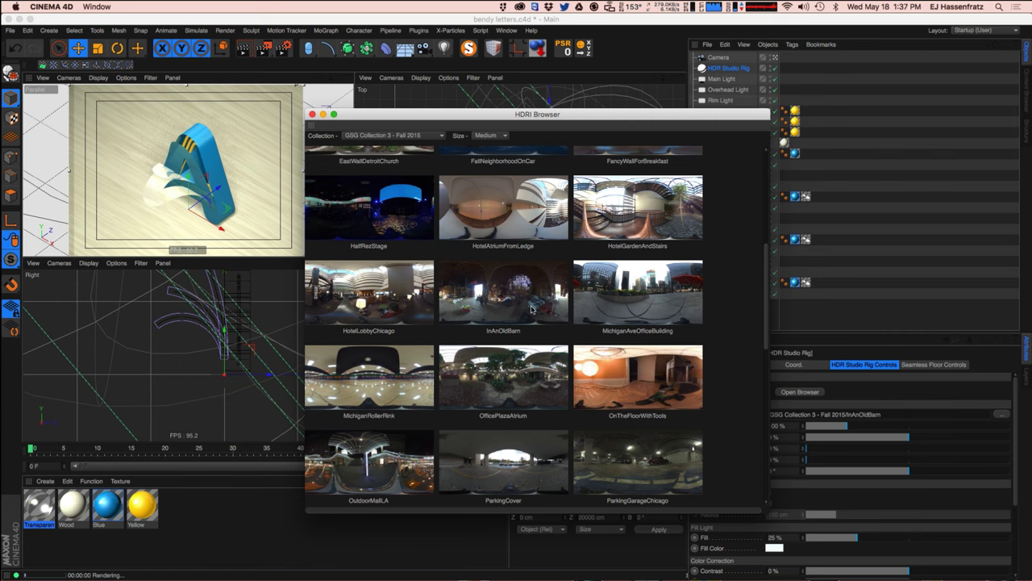
scroll(757, 331, "up", 5)
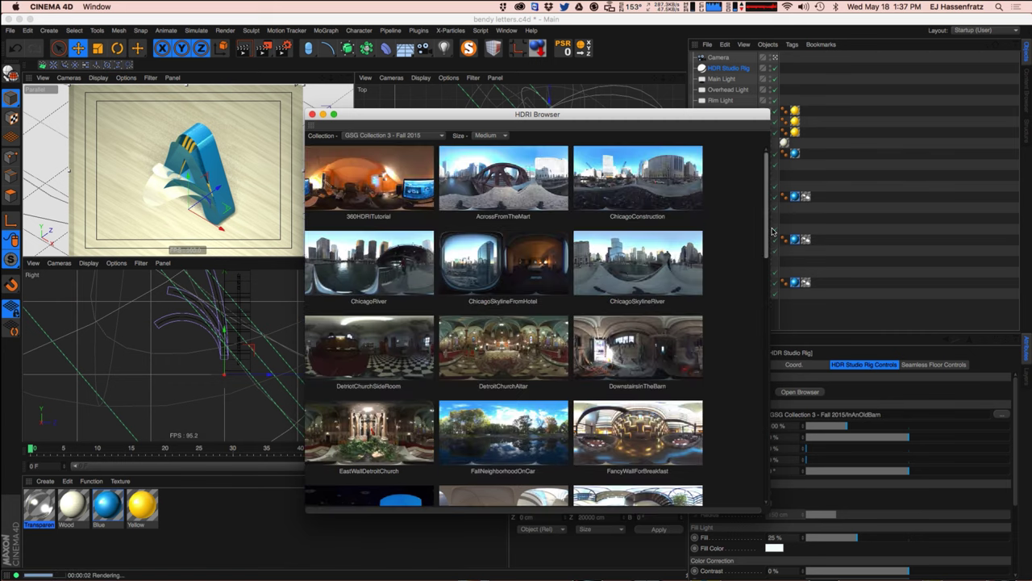
Load the RollerRinkSnackBar image as the HDR Studio Rig's environment and close the image browser.
scroll(774, 214, "down", 5)
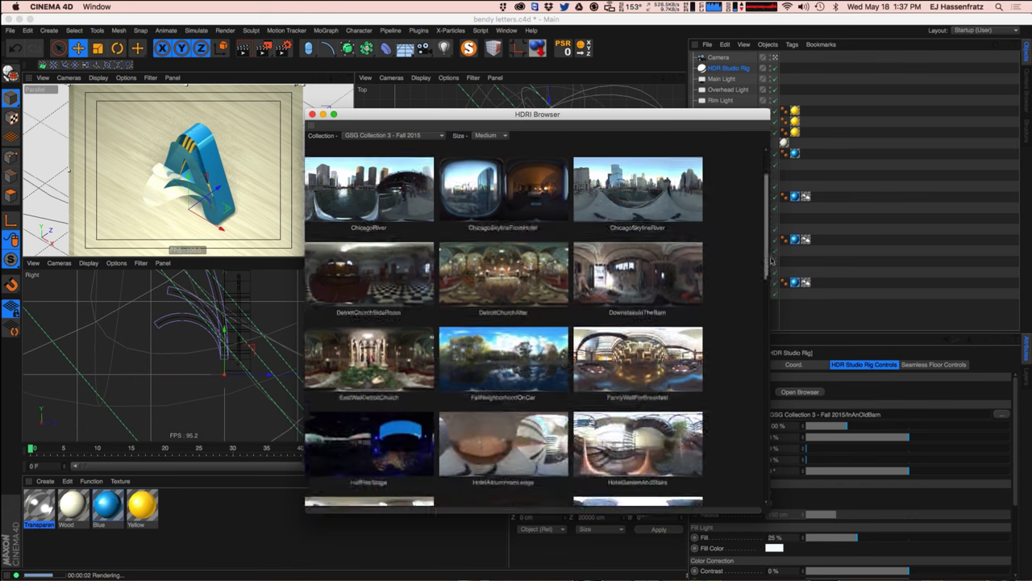
scroll(772, 293, "down", 5)
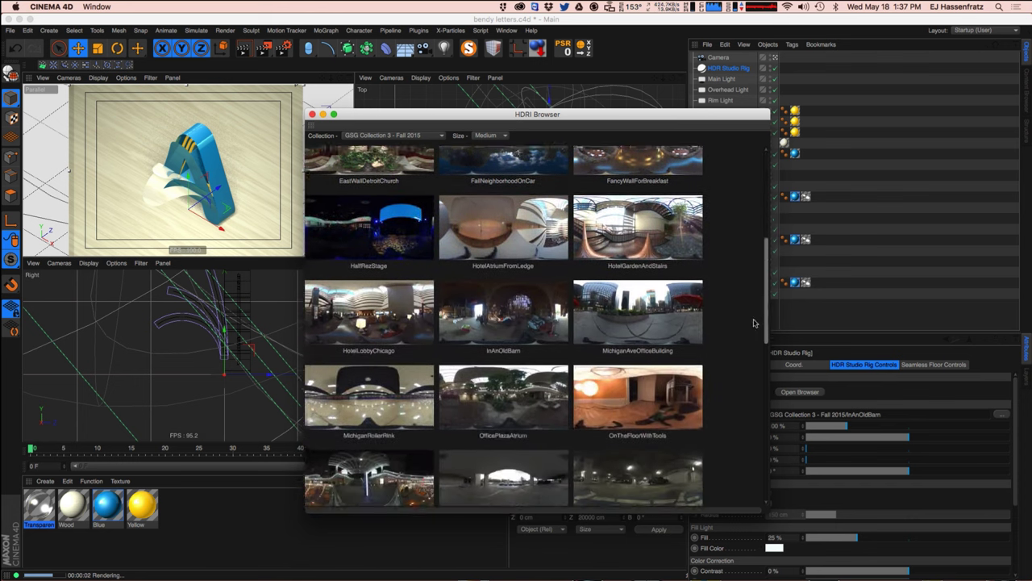
left_click_drag(745, 393, 738, 397)
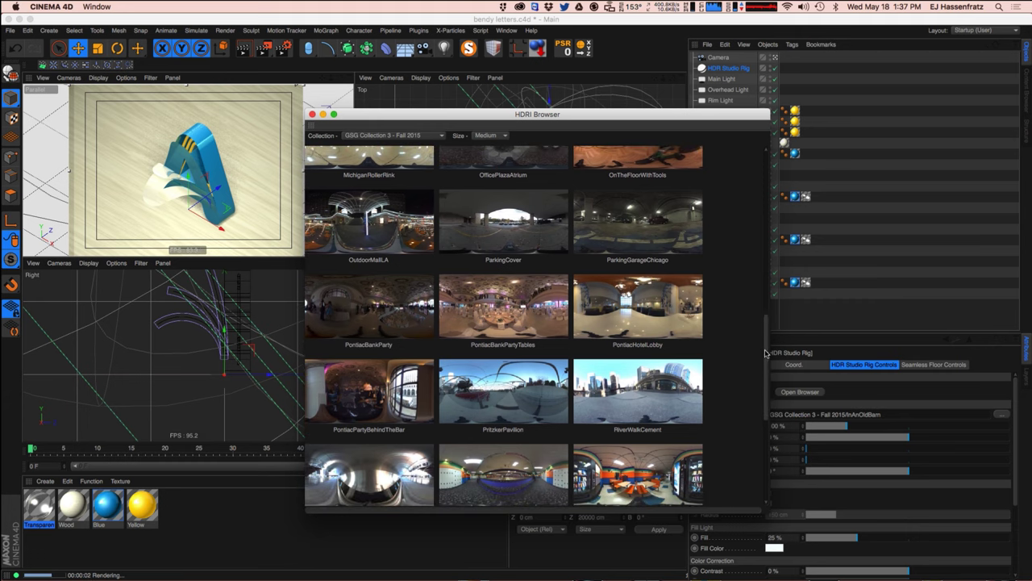
scroll(766, 352, "down", 4)
left_click(669, 348)
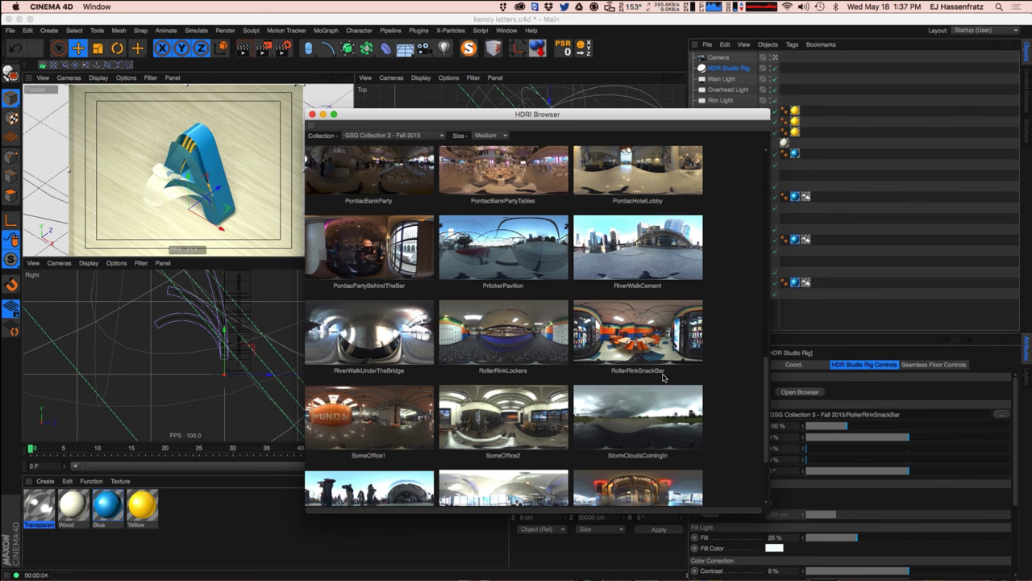
left_click(312, 114)
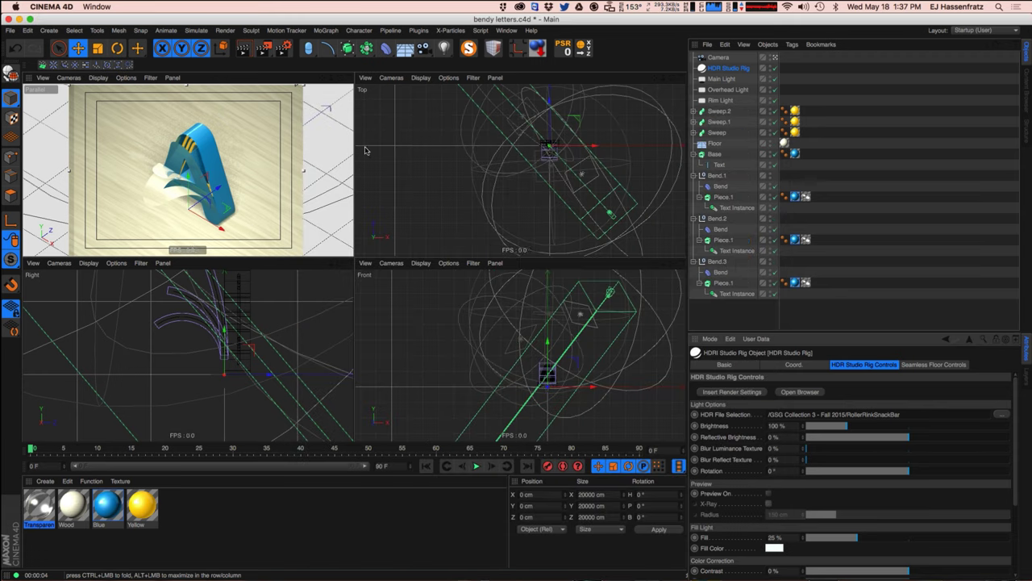
Set the HDR Studio Rig's brightness to 149% and its reflective brightness to 34%.
left_click_drag(863, 427, 877, 428)
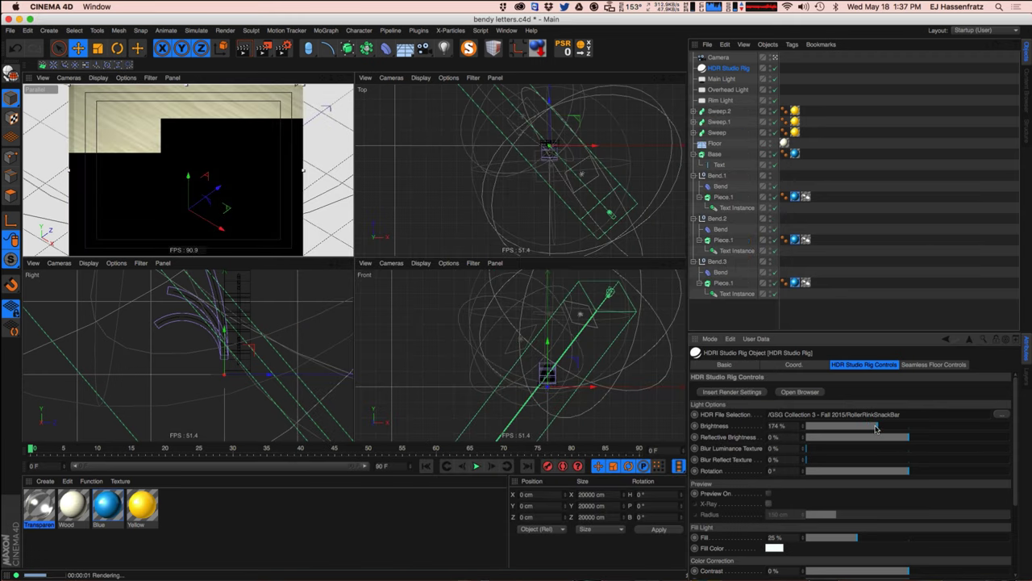
left_click_drag(927, 440, 941, 438)
left_click_drag(874, 427, 867, 429)
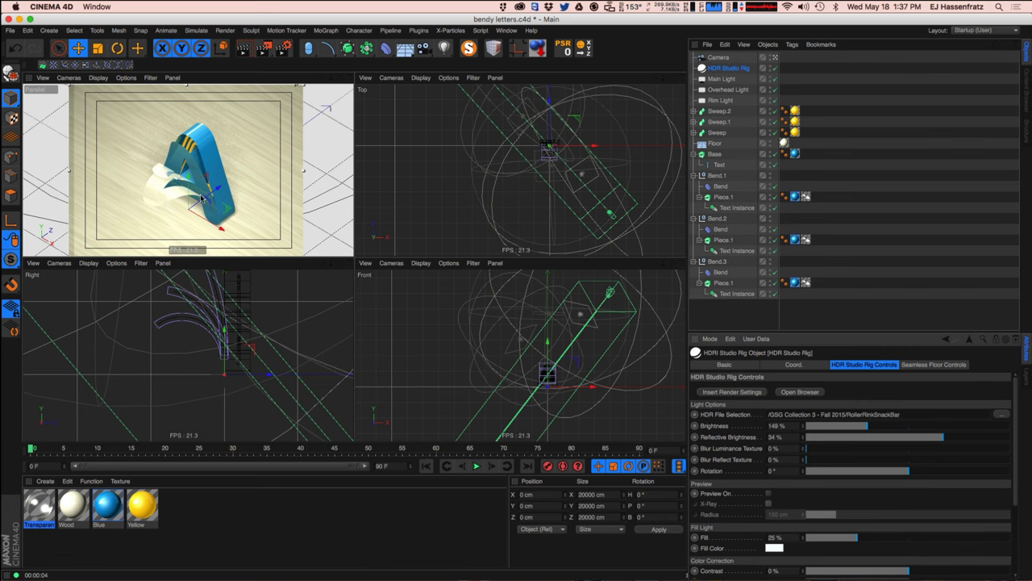
Change the Blue material's color to a lighter cyan blue, 2ED4F1.
double_click(106, 504)
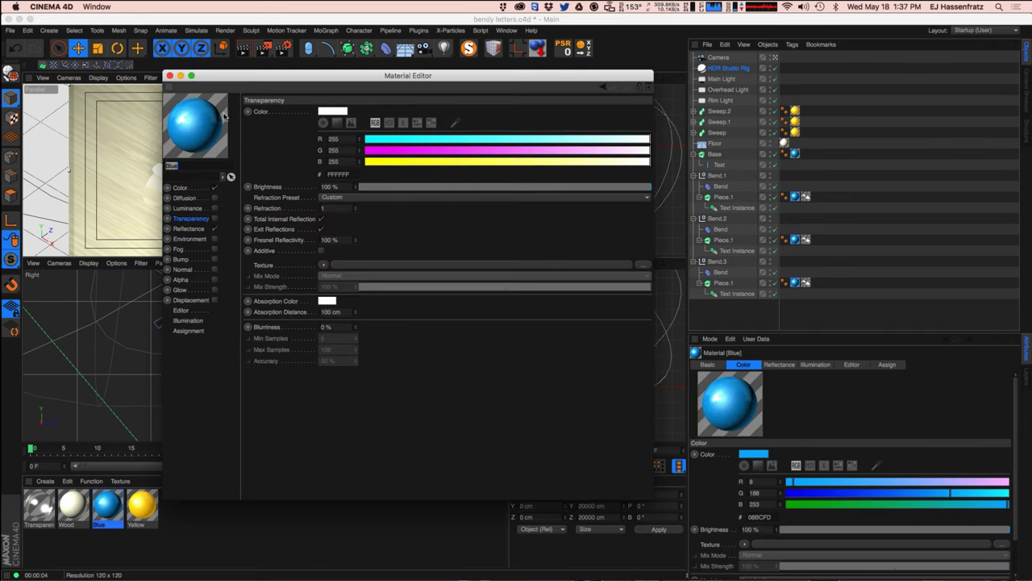
left_click(308, 209)
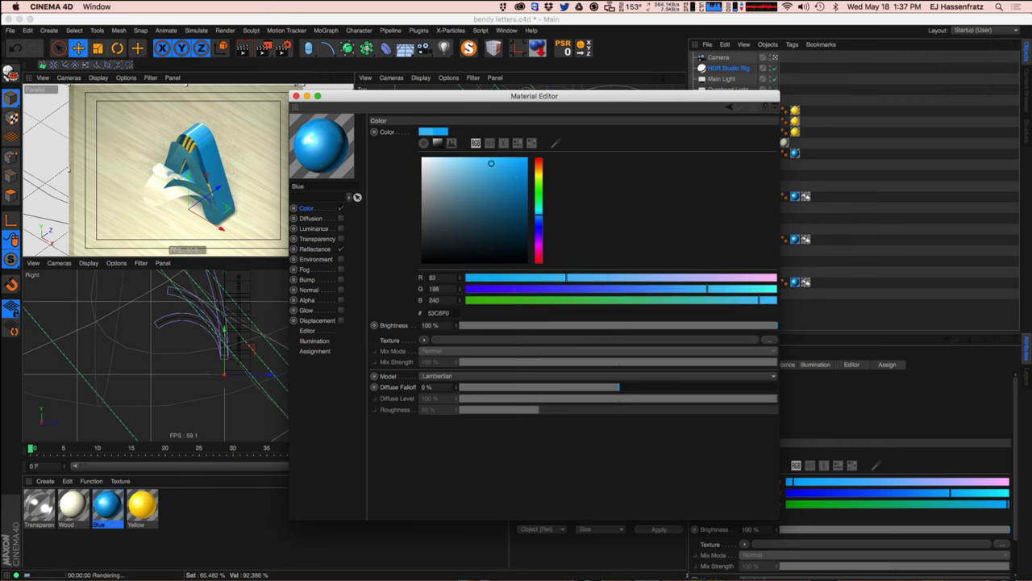
left_click(536, 213)
left_click(507, 163)
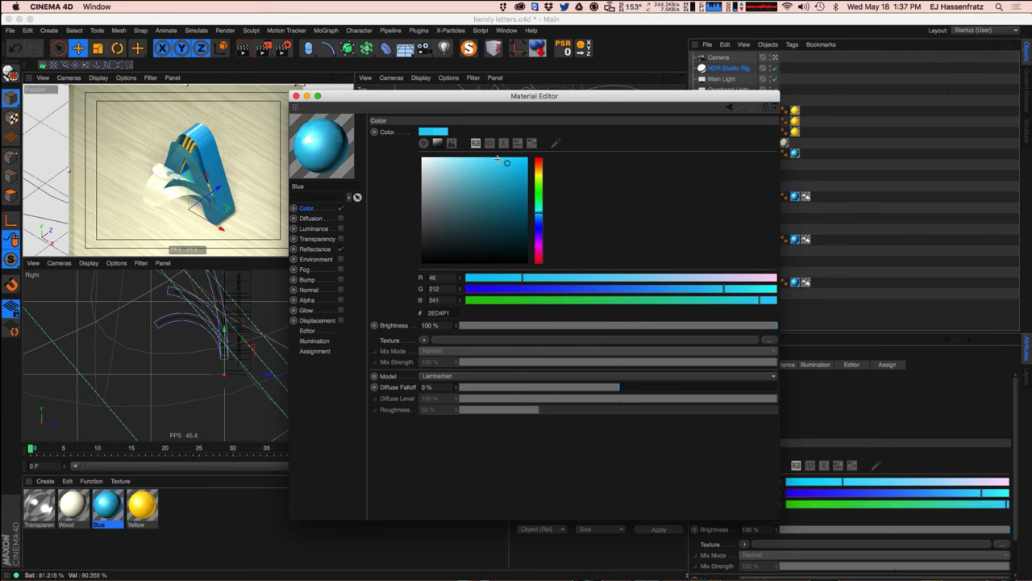
Set the Blue material's Default Specular layer to 48% width, -10% falloff and 100% specular strength, with a pale EEFEFE layer color.
left_click(318, 249)
left_click_drag(690, 340, 473, 349)
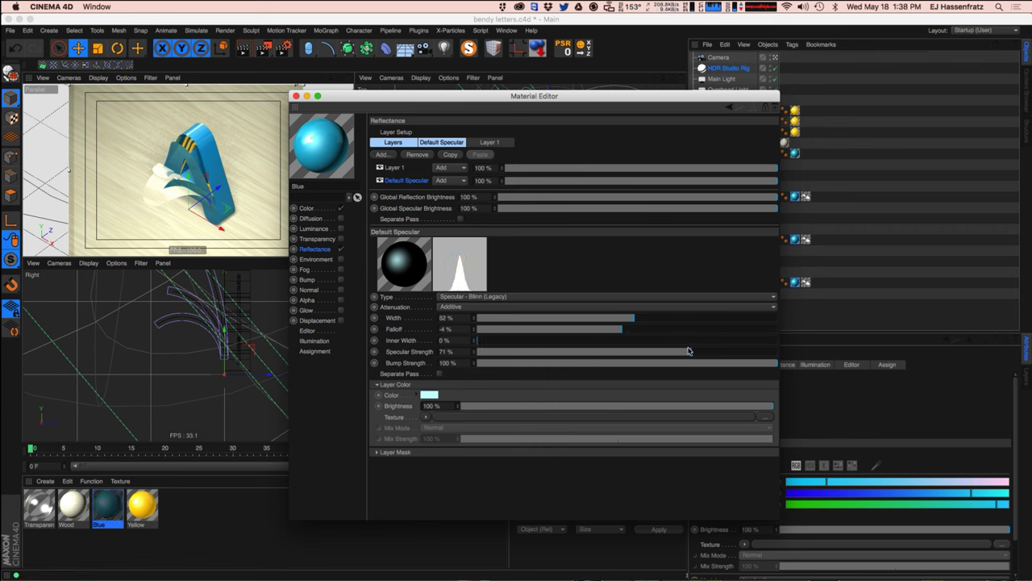
left_click_drag(689, 351, 779, 352)
mouse_move(630, 320)
left_mouse_down()
mouse_move(621, 322)
mouse_move(652, 331)
mouse_move(613, 329)
left_mouse_up()
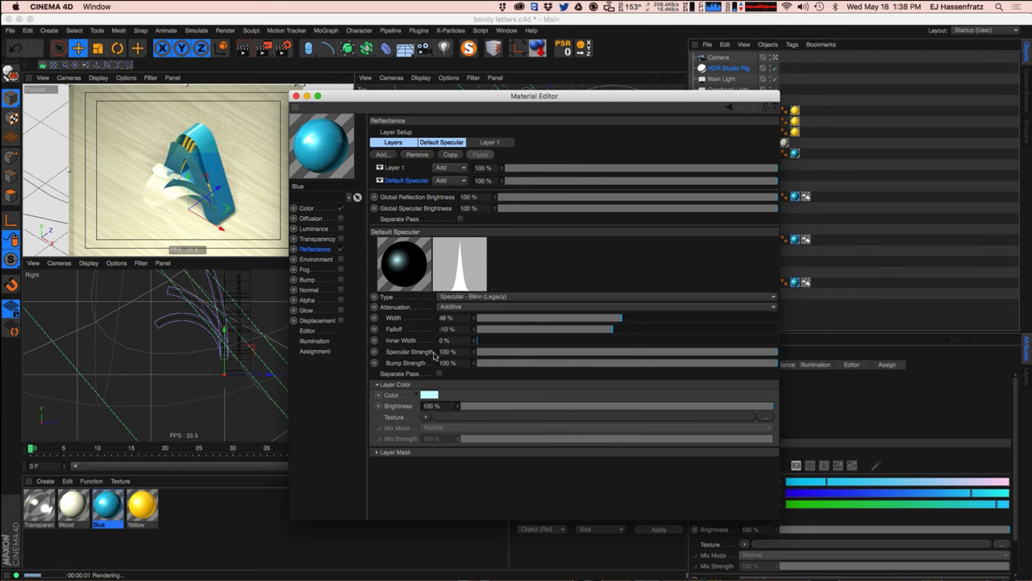
left_click(429, 396)
left_click(370, 329)
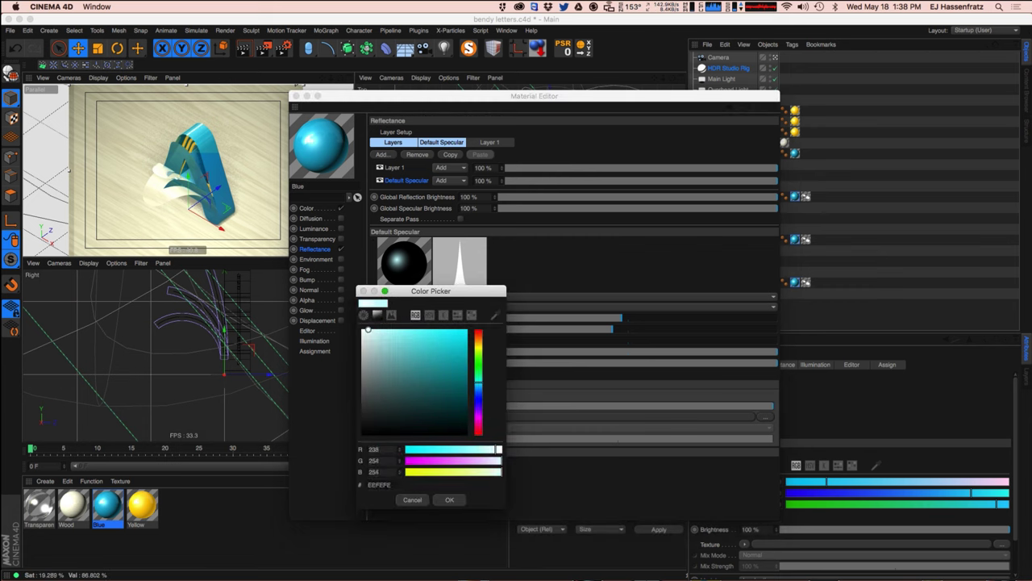
left_click(449, 499)
Widen the Blue material's specular highlight to 53%, raise its specular strength to 143% and fine-tune the falloff.
left_click(479, 352)
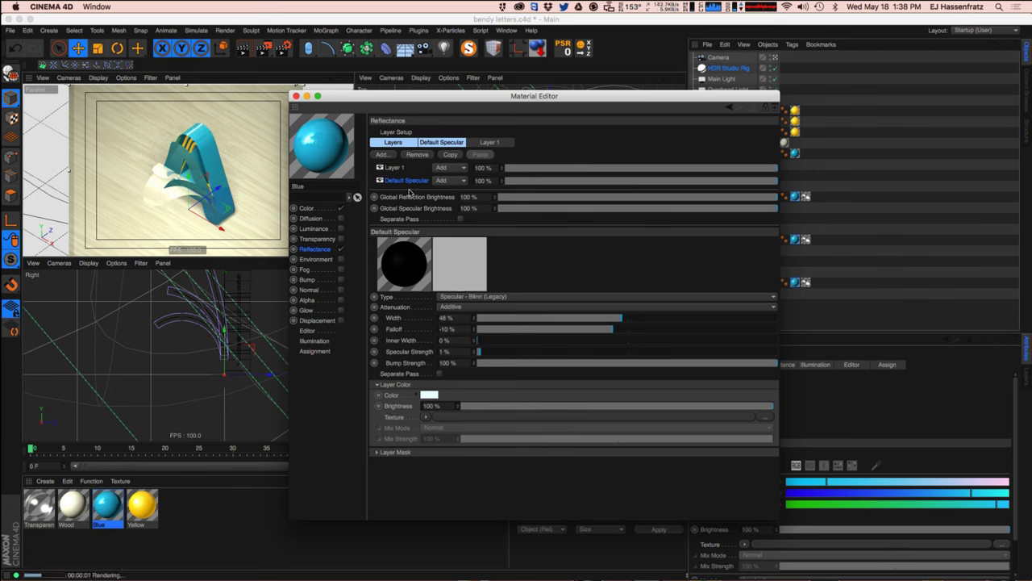
left_click_drag(621, 319, 636, 320)
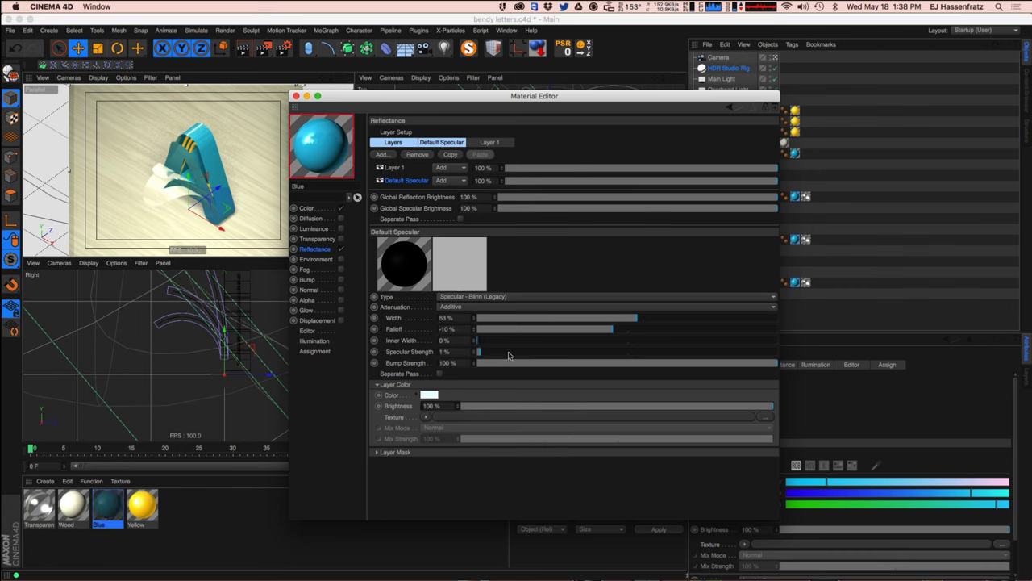
left_click_drag(504, 352, 778, 352)
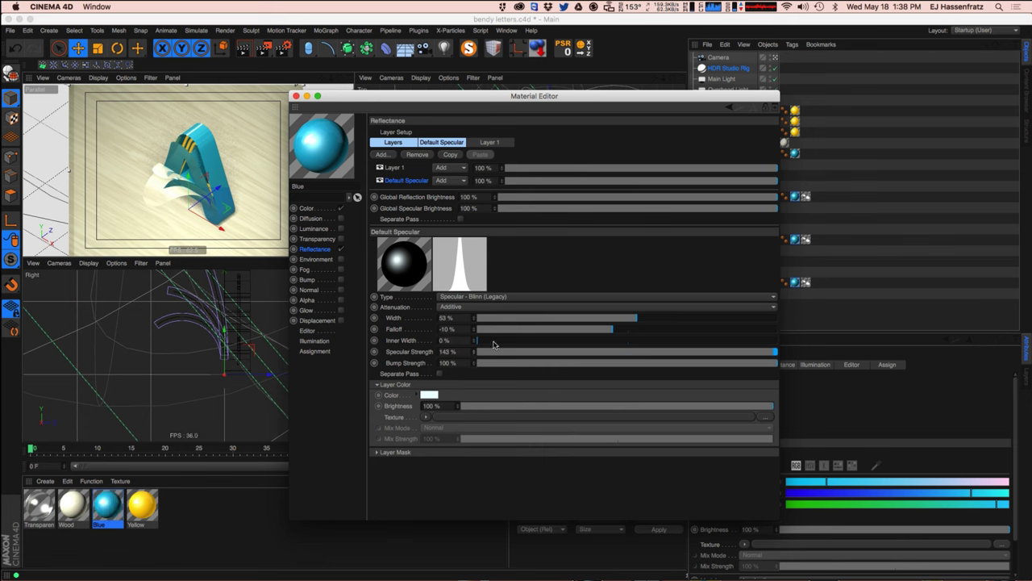
mouse_move(613, 330)
left_mouse_down()
mouse_move(594, 329)
mouse_move(607, 331)
left_mouse_up()
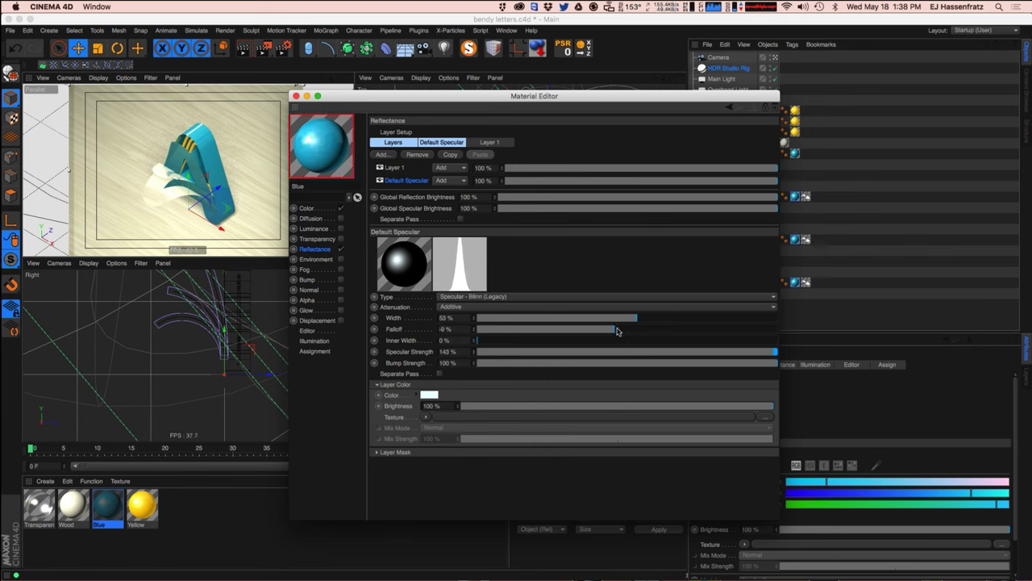
Set the Fresnel strength of the Blue material's reflection Layer 1 to 90%.
left_click(394, 168)
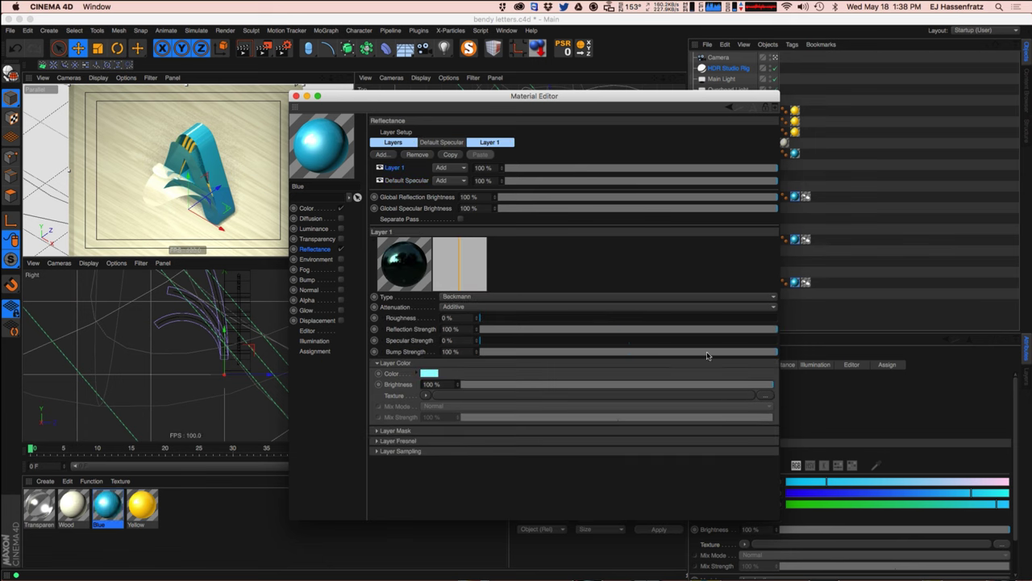
left_click(506, 441)
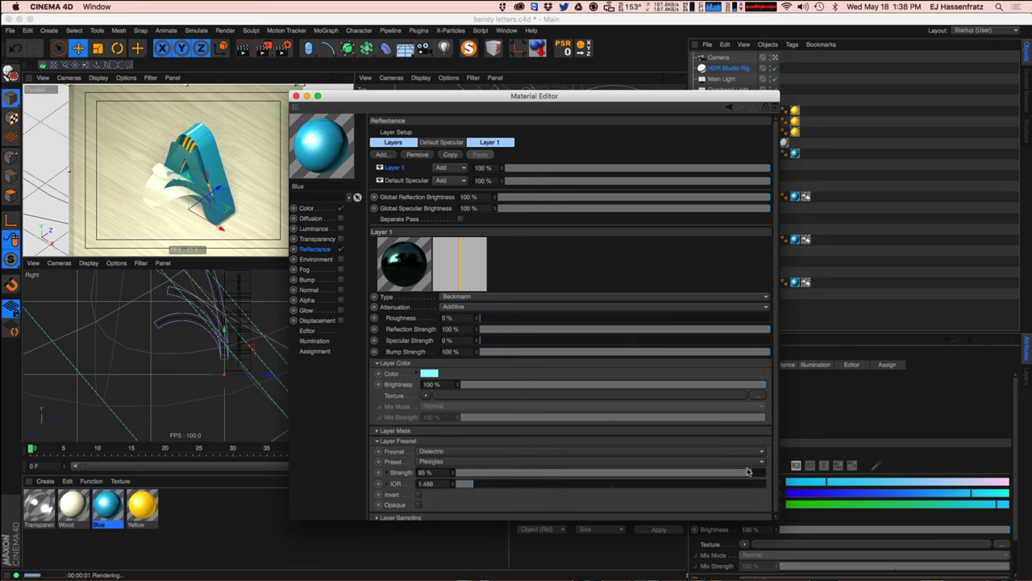
left_click_drag(740, 476, 731, 477)
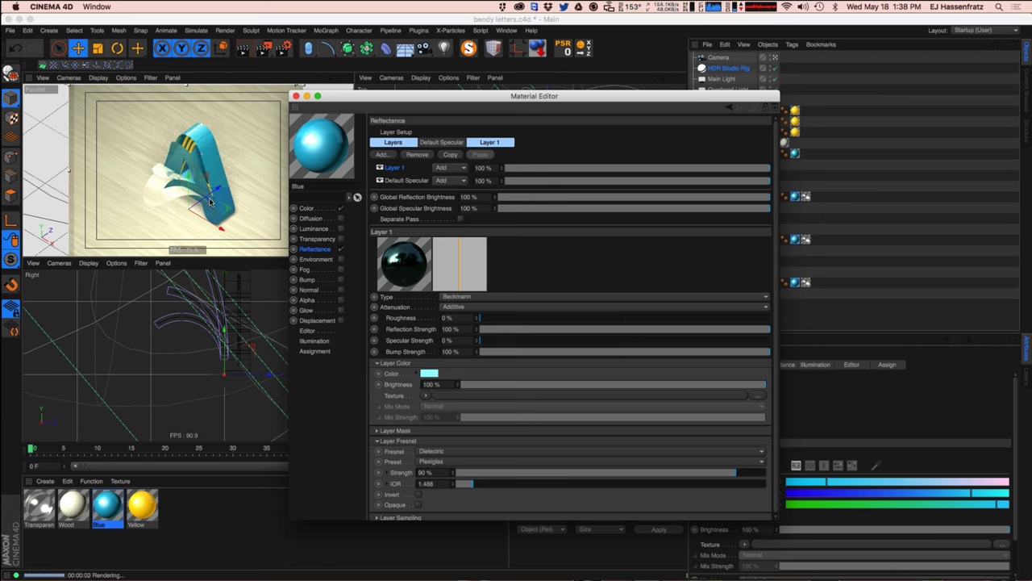
Set the Blue material's Layer 1 Fresnel strength to 92% and the Yellow material's luminance brightness to 81%.
left_click(742, 476)
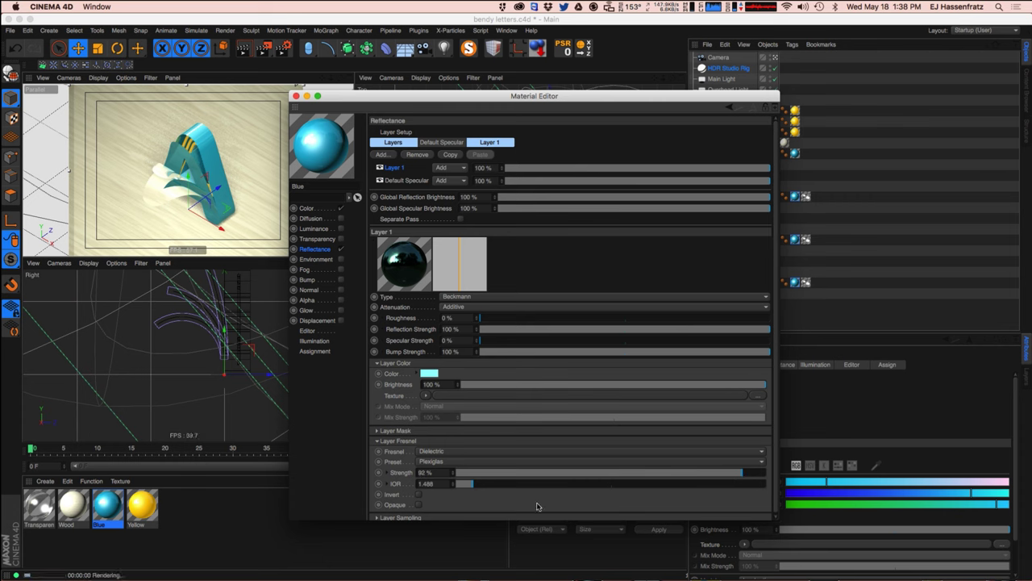
left_click(137, 505)
left_click(313, 229)
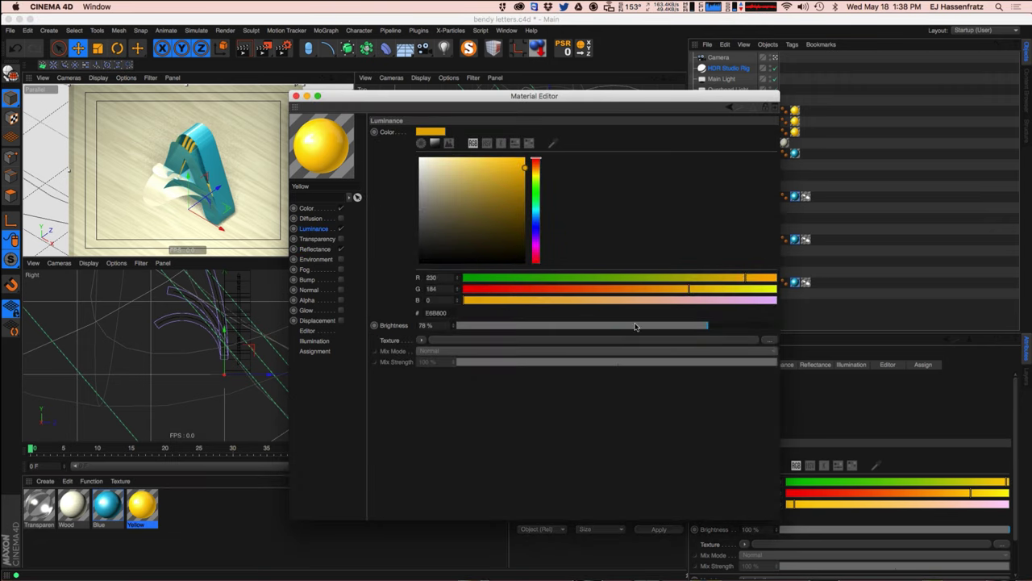
left_click_drag(709, 328, 728, 327)
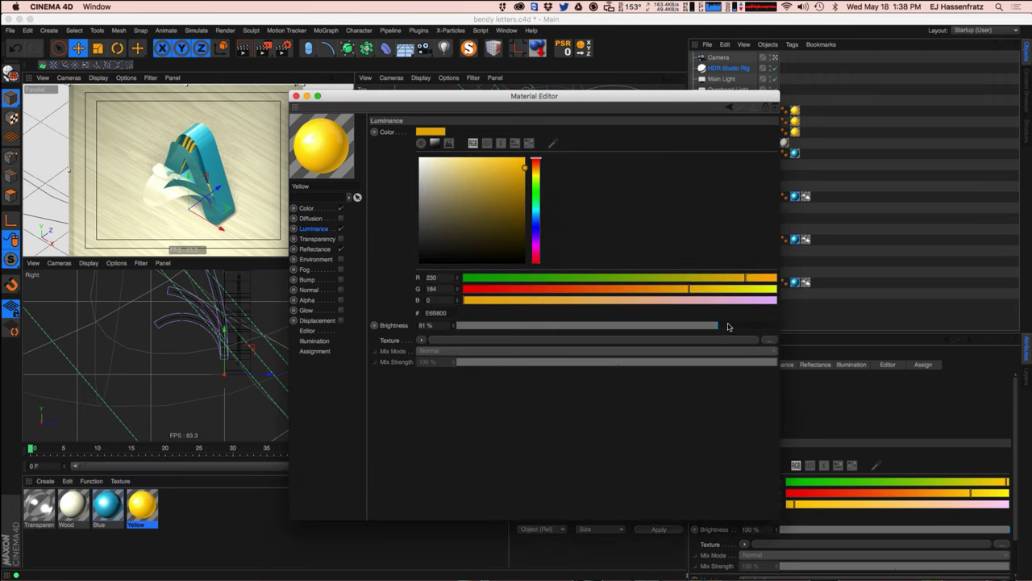
Set the Yellow material's color brightness to 123% and its reflection Layer 1 Fresnel strength to 93%.
left_click(307, 208)
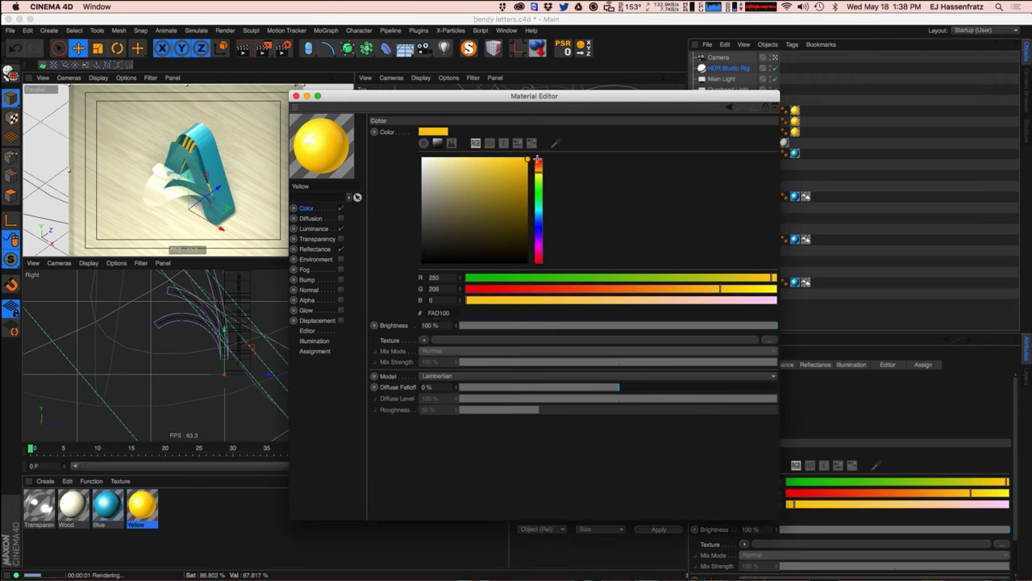
left_click_drag(457, 325, 454, 319)
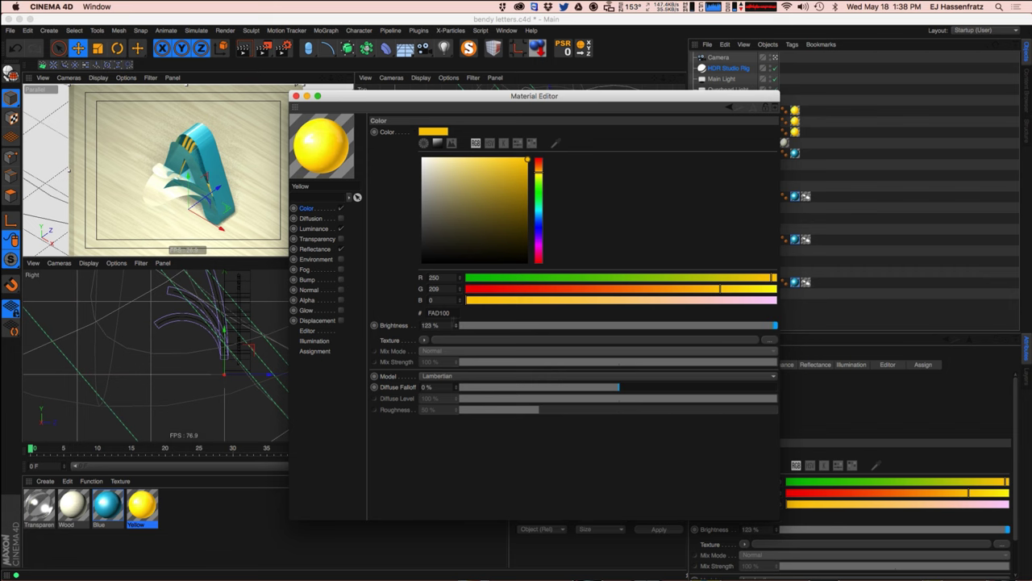
left_click(316, 249)
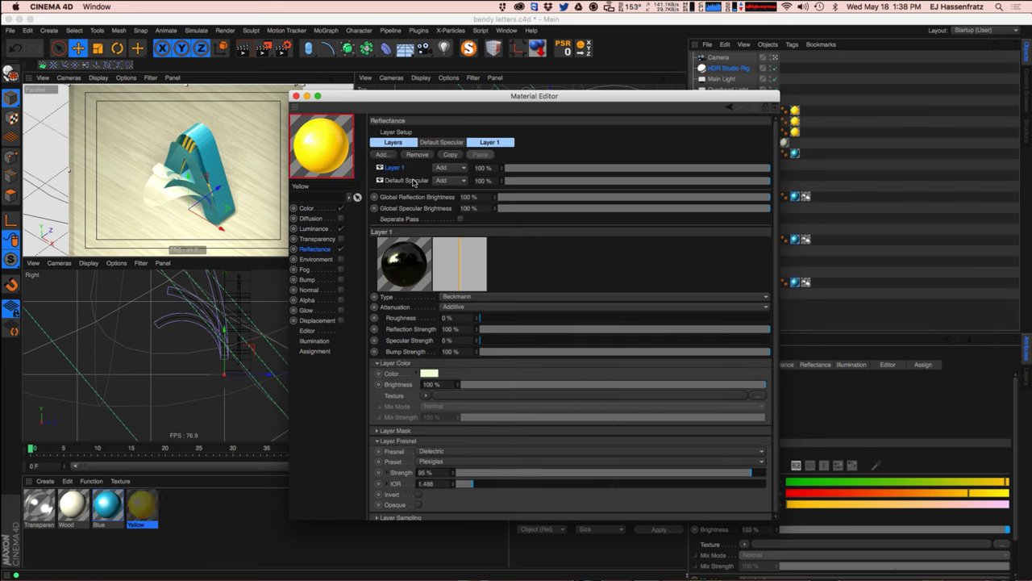
left_click(745, 473)
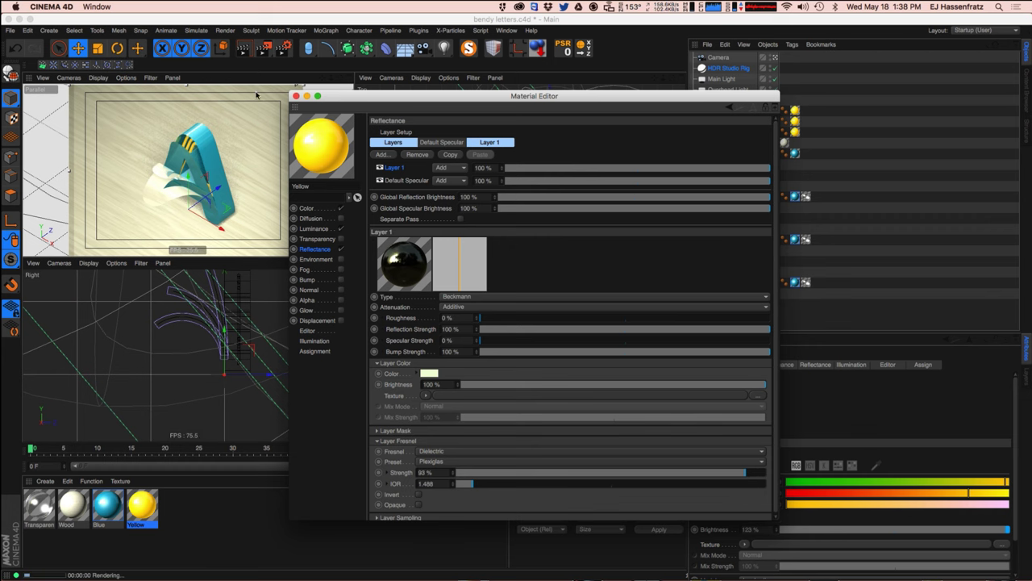
left_click(296, 96)
scroll(202, 179, "up", 3)
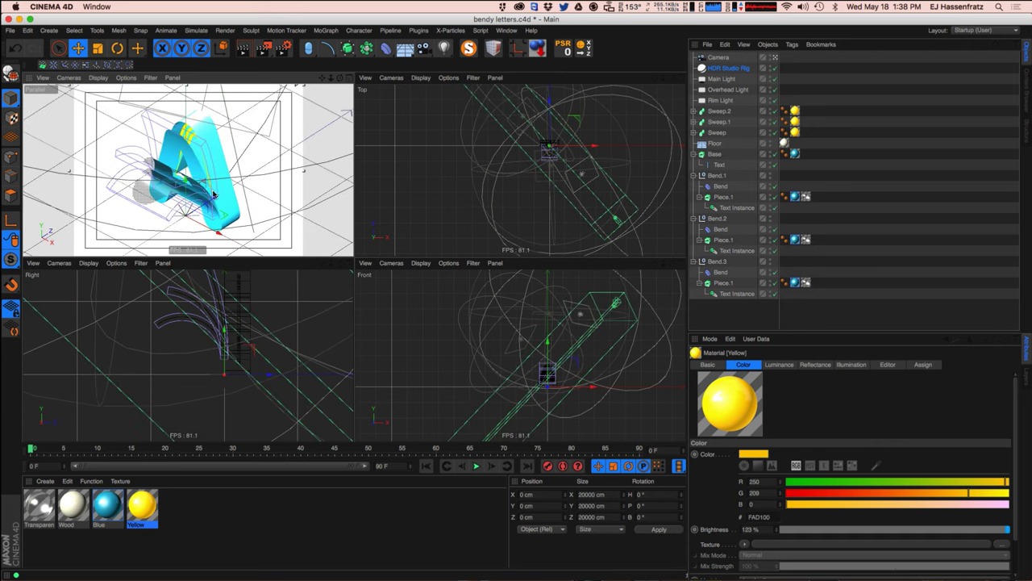
key("ctrl+r")
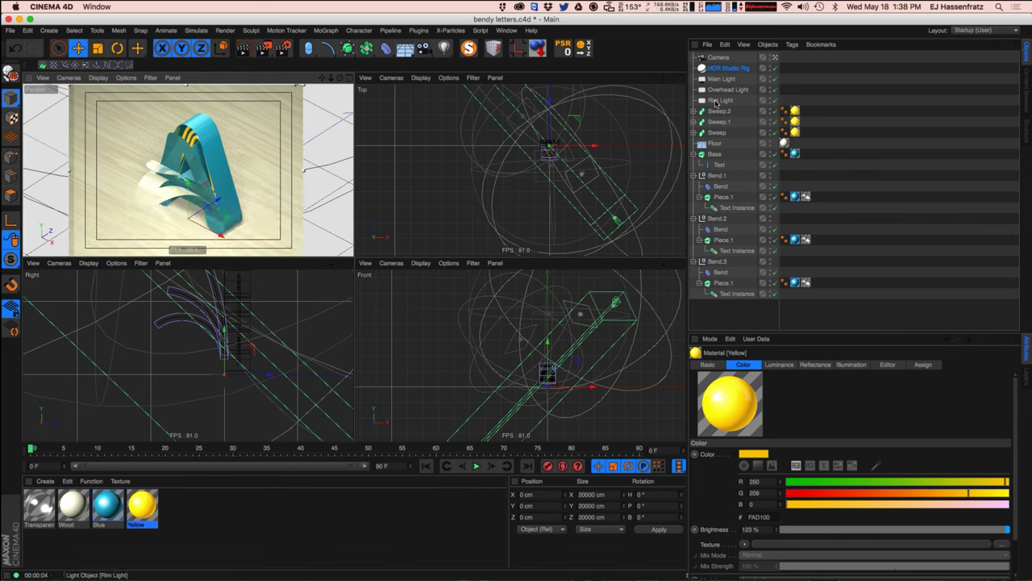
Move the Main Light to about X 130, Y 467, Z -178 cm and set its intensity to 70%.
left_click(537, 236)
left_click(588, 238)
left_click_drag(624, 136, 649, 182)
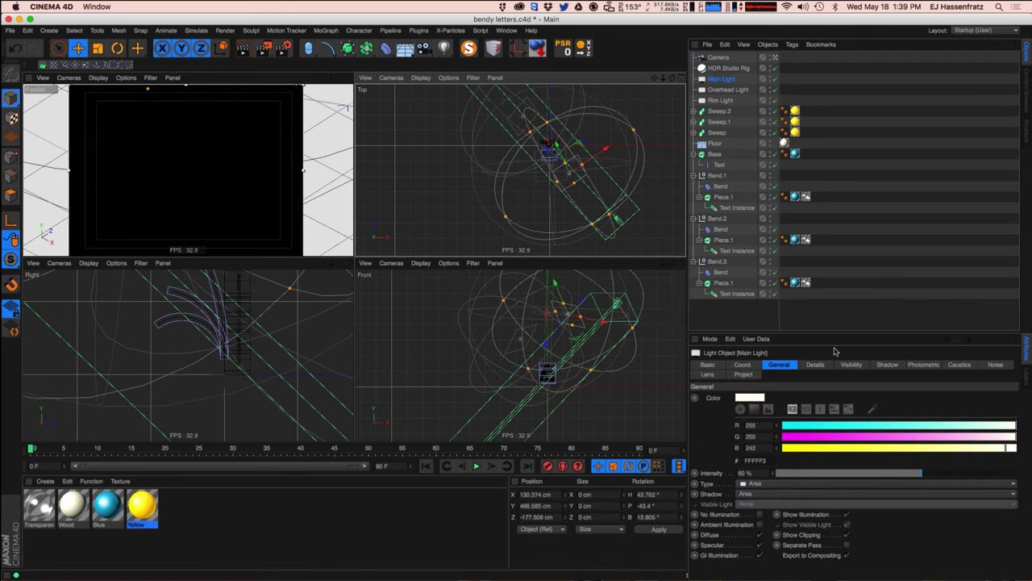
left_click(948, 477)
left_click(944, 477)
left_click(773, 472)
Lower the Main Light to about Y 377 cm and rotate it to about 45° heading, -39.5° pitch and 8° bank.
left_click_drag(633, 309, 612, 360)
key("r")
key("e")
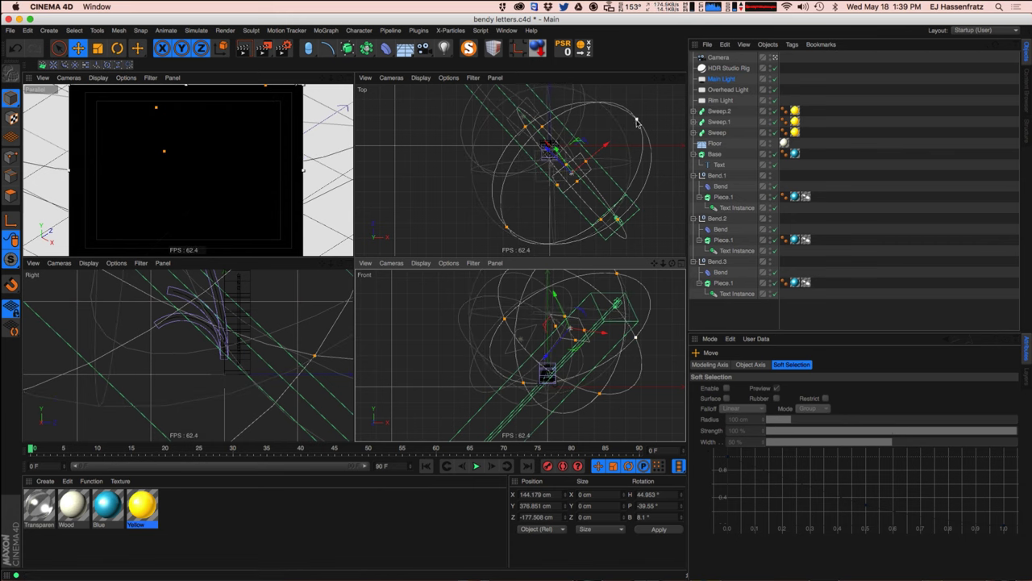
left_click_drag(635, 125, 591, 152)
Lower the Overhead Light above the letter to about X 7, Y 383, Z -137 cm.
left_click(720, 100)
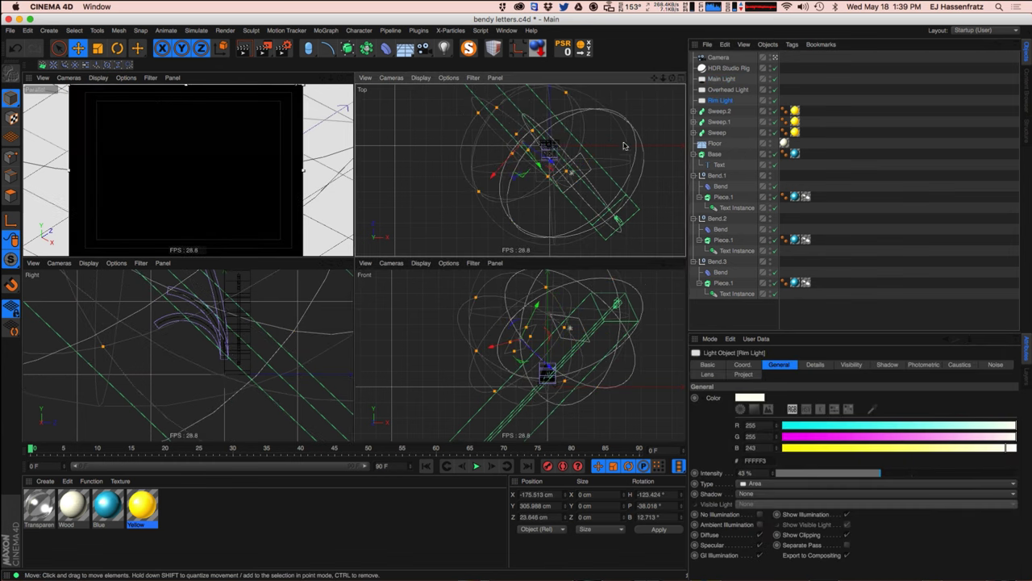
left_click(714, 80)
left_click(723, 89)
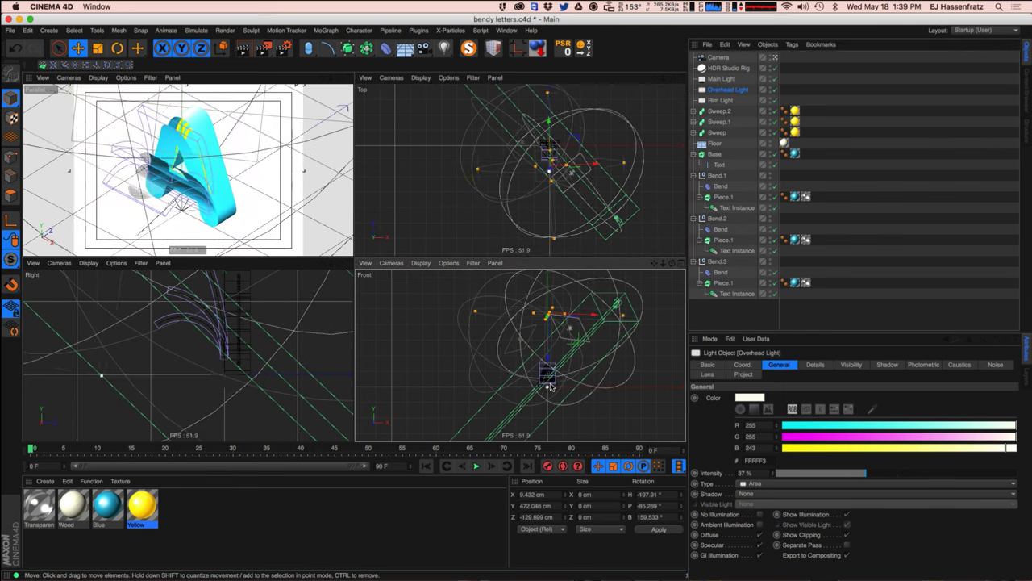
left_click_drag(551, 328, 552, 349)
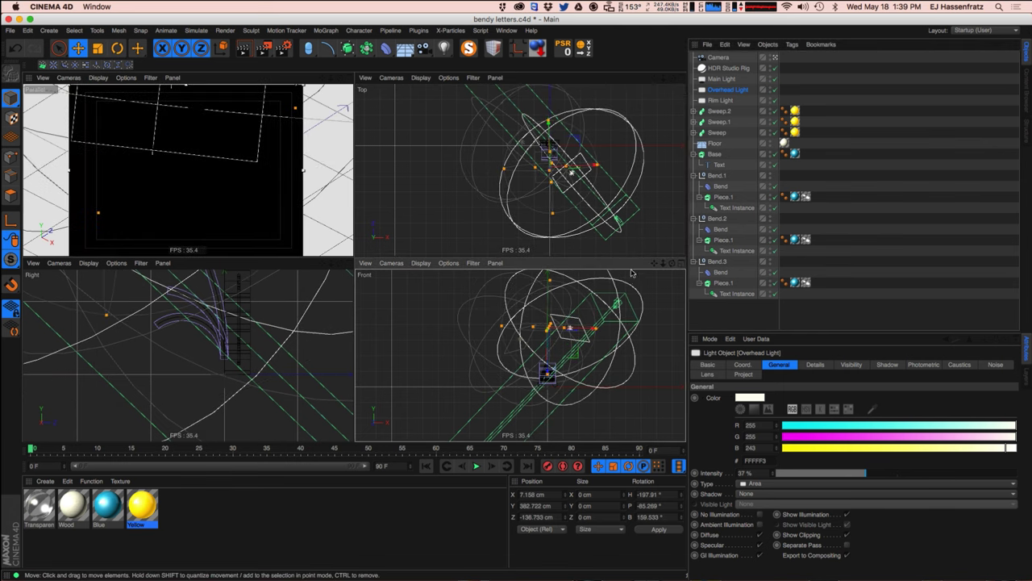
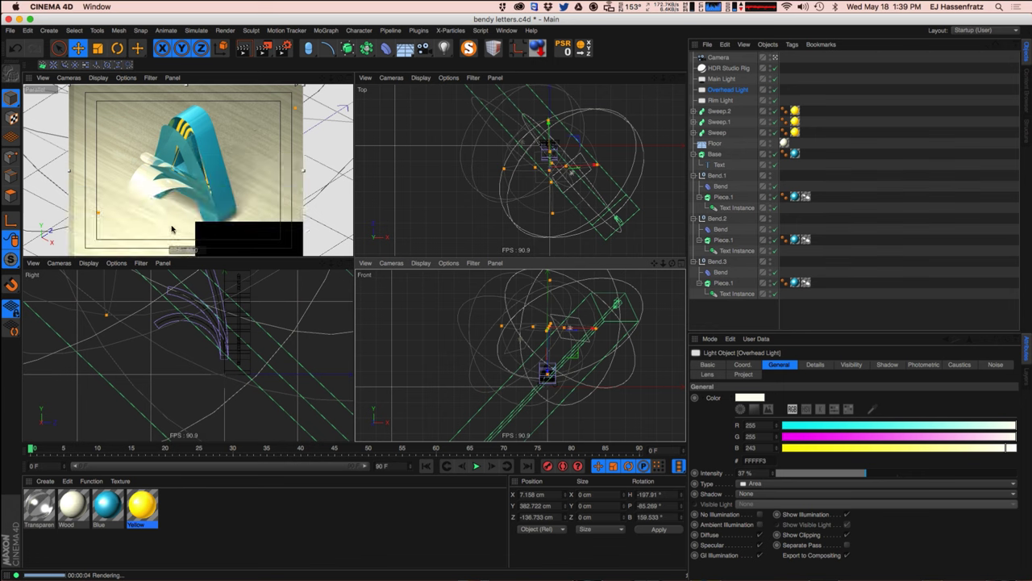
Move the Main Light to about X 207, Z -195 cm and rotate it to about 55° heading, -38° pitch and -4° bank.
left_click(721, 100)
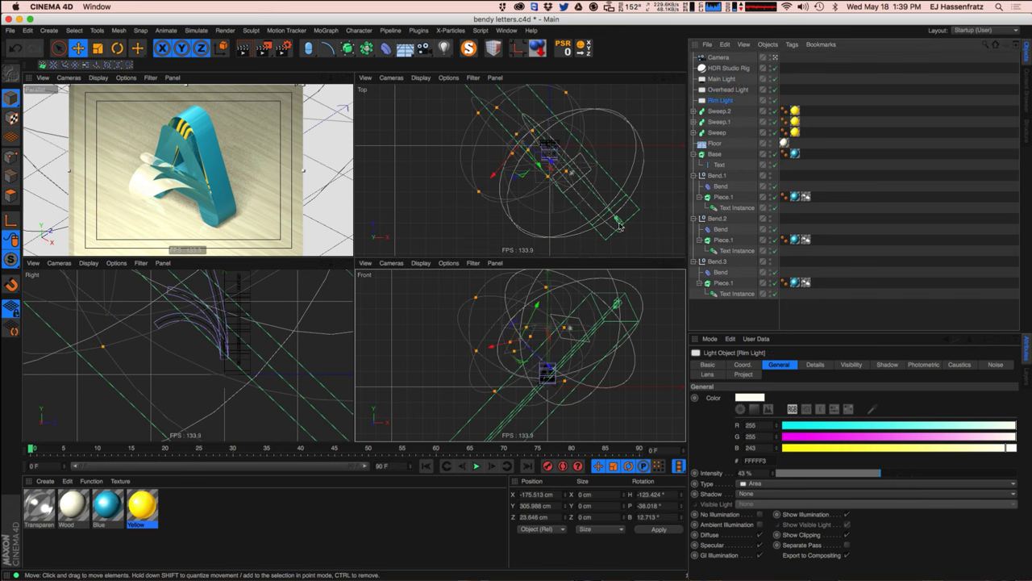
left_click(718, 80)
left_click_drag(610, 205, 620, 206)
key("r")
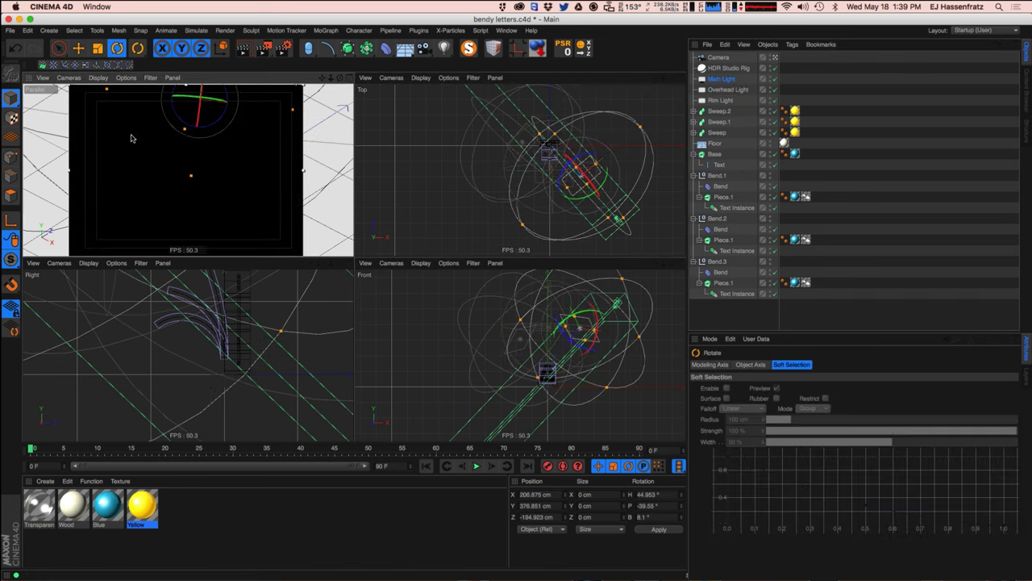
left_click_drag(197, 153, 216, 101)
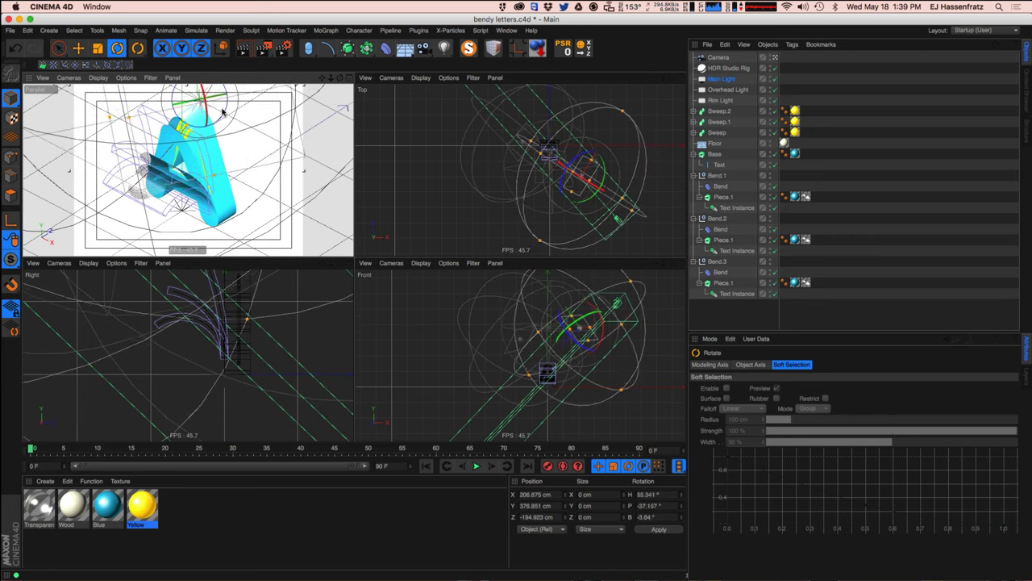
Fine-tune the Main Light's position relative to the letter in the top and front views.
key("e")
mouse_move(570, 227)
left_mouse_down()
mouse_move(588, 230)
mouse_move(577, 223)
left_mouse_up()
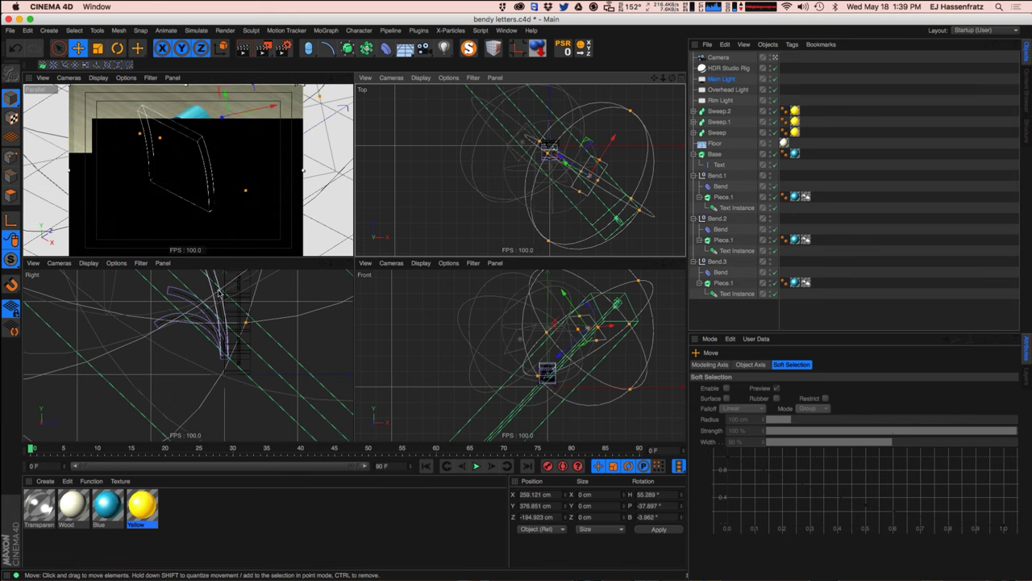
left_click_drag(548, 153, 541, 142)
left_click_drag(610, 361, 605, 367)
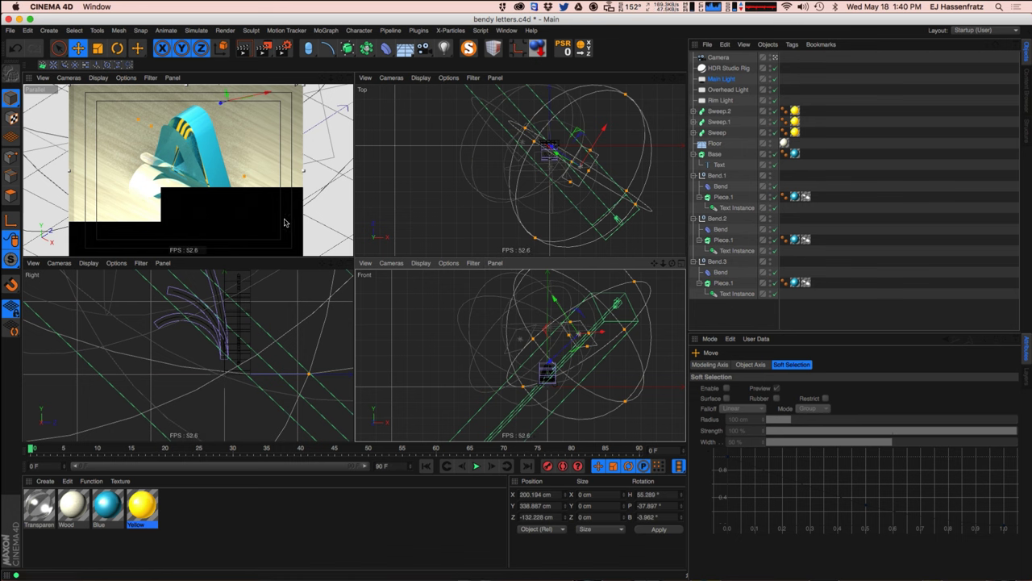
left_click_drag(584, 221, 591, 221)
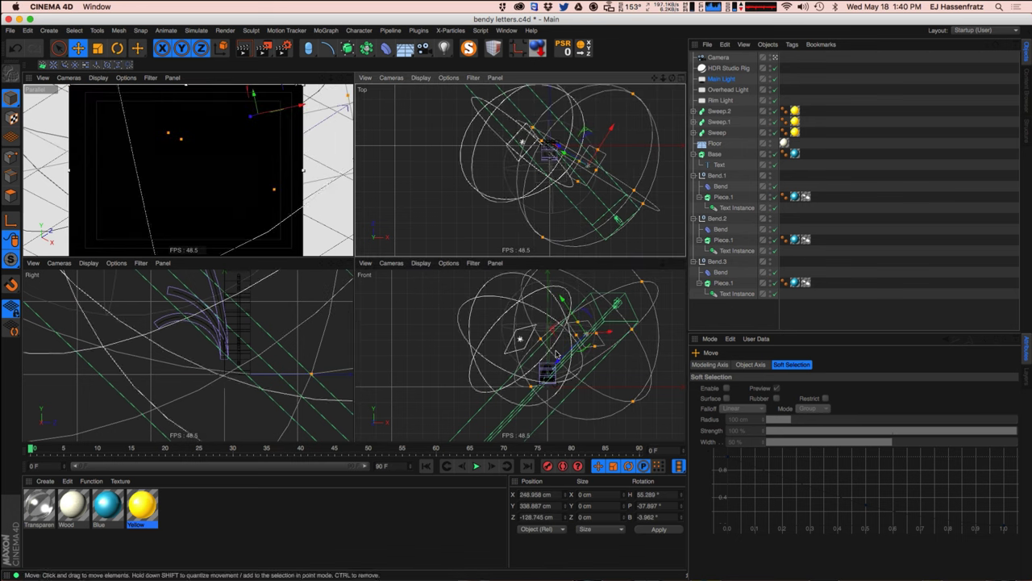
left_click_drag(560, 362, 567, 350)
Move the Rim Light closer to the letter and lower it, using the top and front views.
left_click(509, 152)
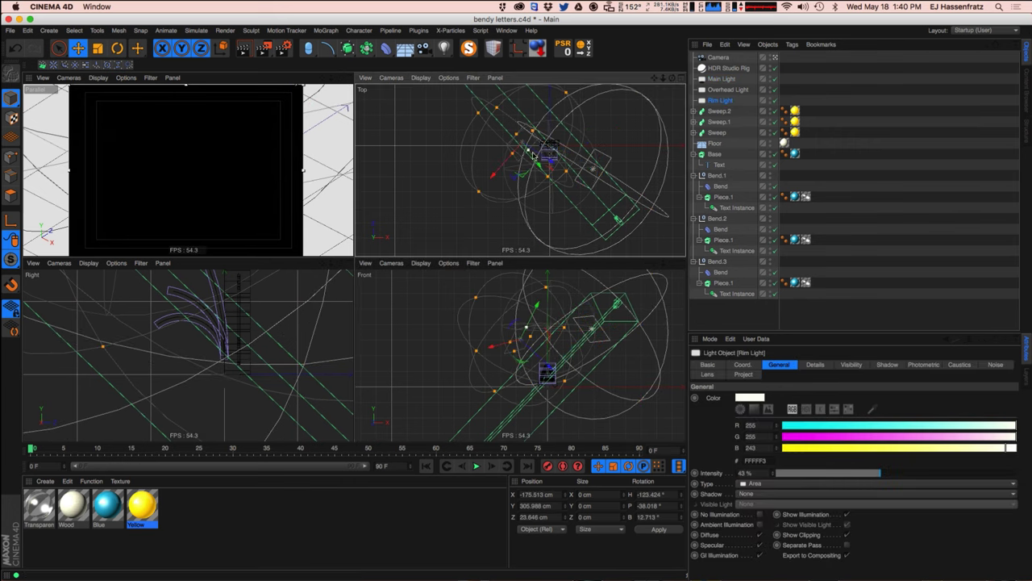
left_click_drag(611, 126, 619, 113)
left_click_drag(584, 393, 600, 397)
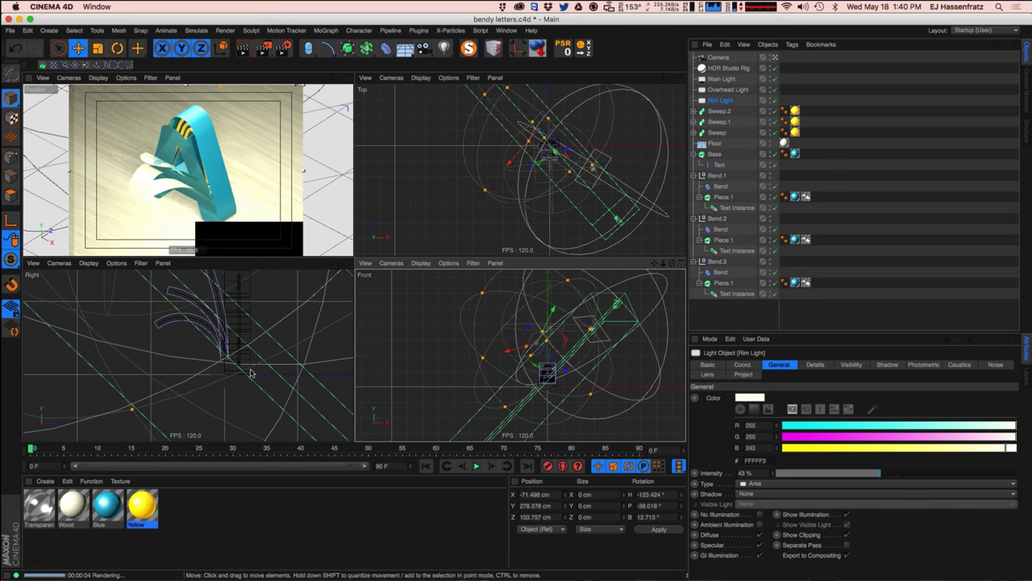
mouse_move(560, 226)
left_mouse_down()
mouse_move(566, 237)
mouse_move(557, 234)
left_mouse_up()
Move the Main Light farther out and higher, to about X 319, Y 406, Z -193 cm.
left_click(614, 165)
left_click_drag(628, 176, 633, 181)
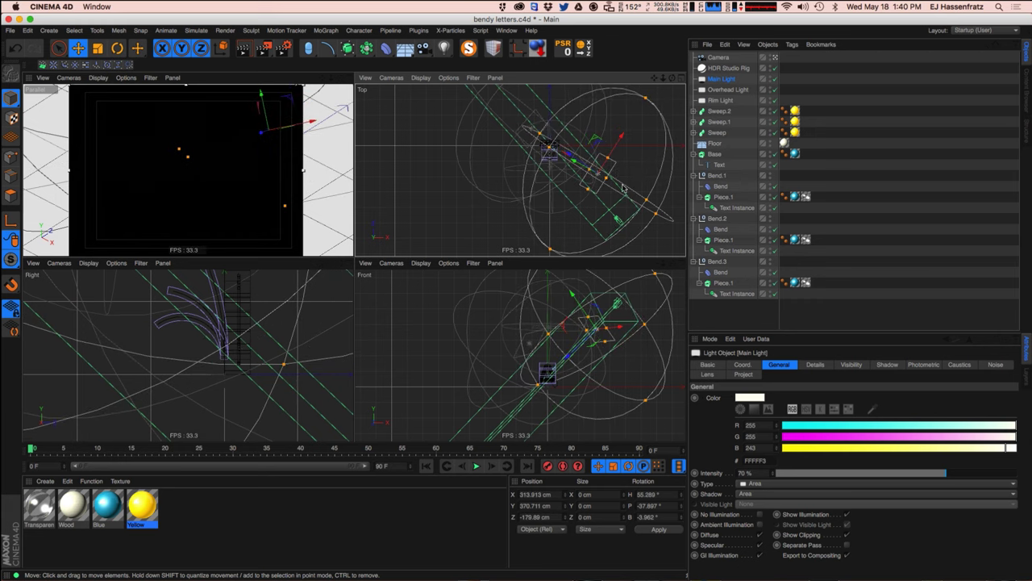
left_click_drag(567, 358, 571, 353)
Set the Transparent material's Default Specular strength to 9% and its Transparency layer's reflection strength to 126%.
double_click(39, 506)
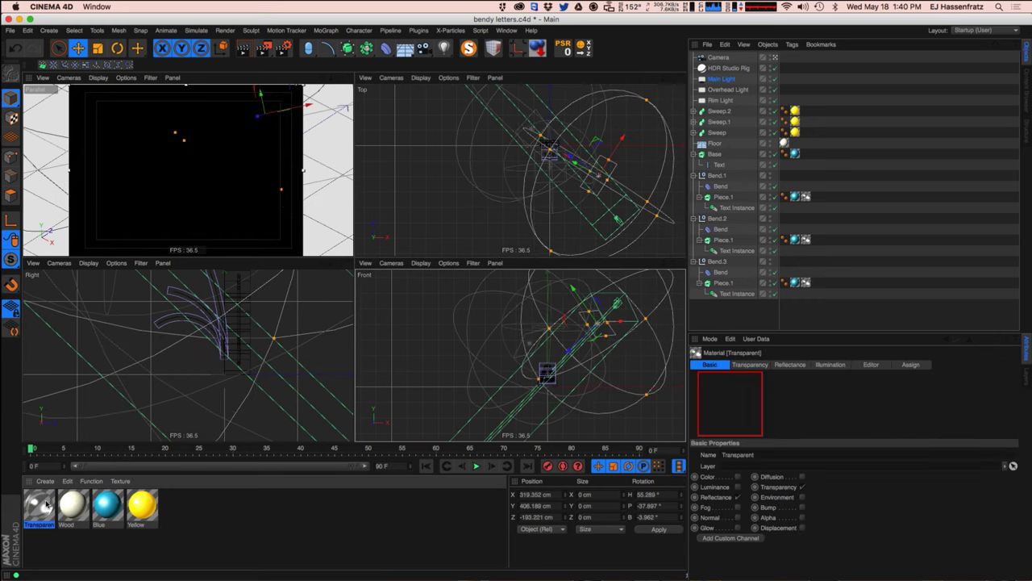
left_click_drag(263, 80, 486, 111)
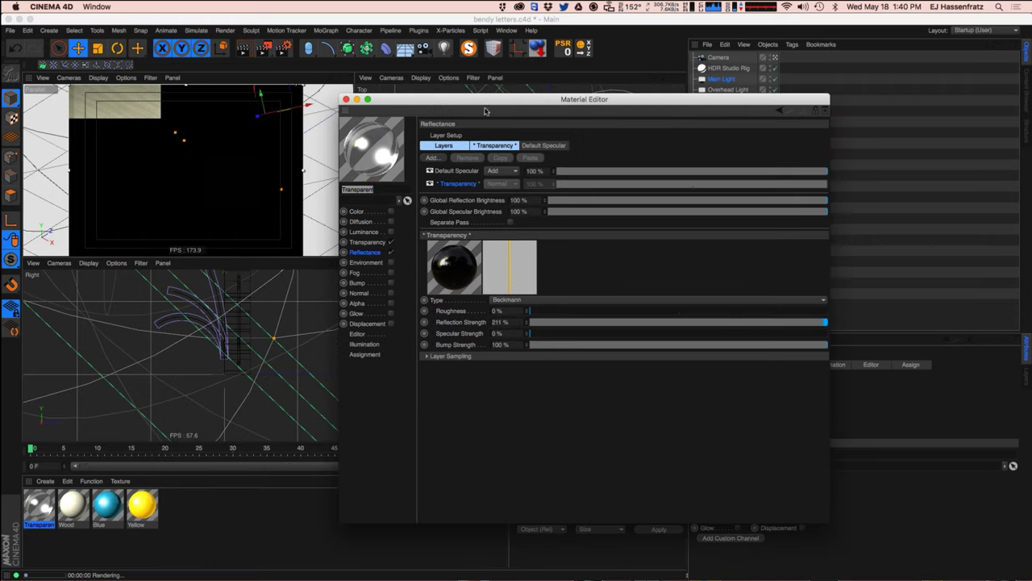
left_click(448, 171)
left_click_drag(554, 344, 557, 347)
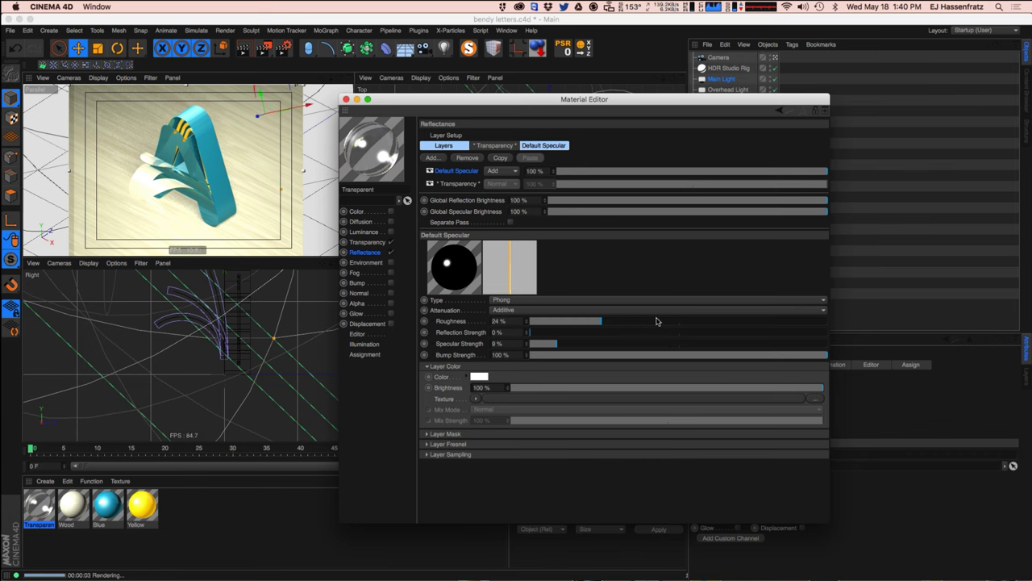
left_click(465, 184)
left_click_drag(545, 347, 541, 361)
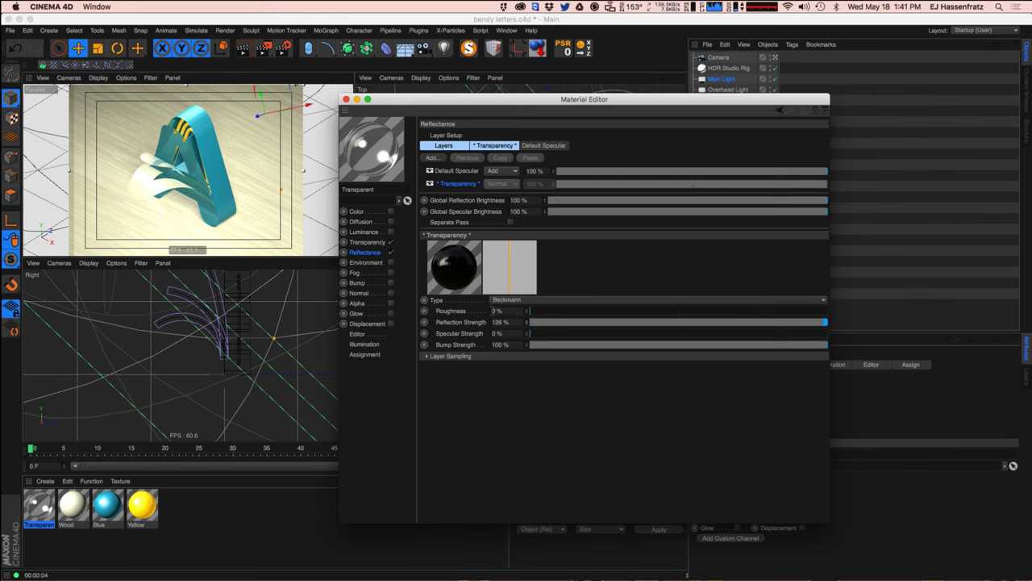
Raise the Transparent material's refraction to 1.727.
left_click_drag(219, 210, 222, 242, "alt")
left_click(379, 244)
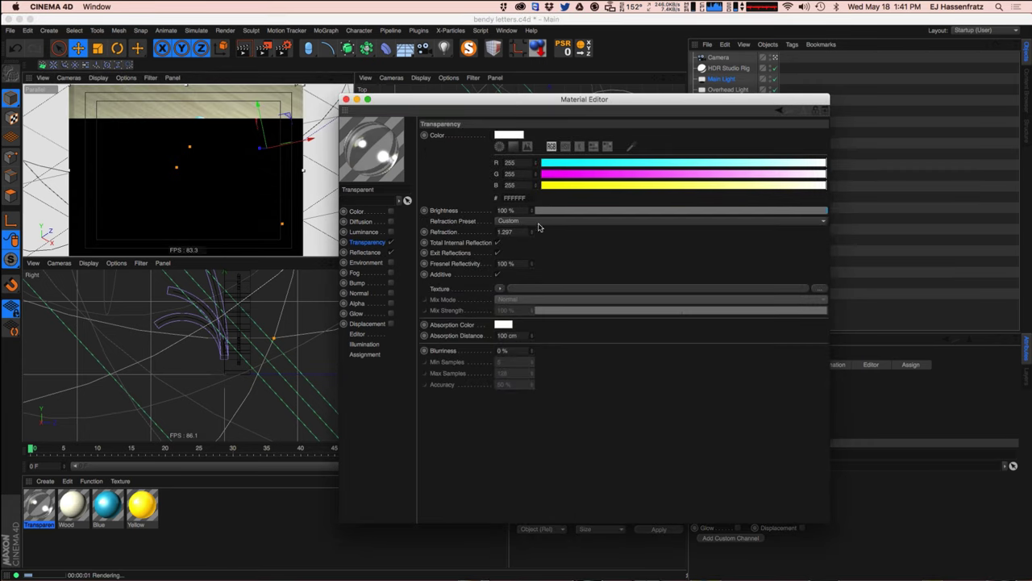
left_click_drag(534, 225, 535, 231)
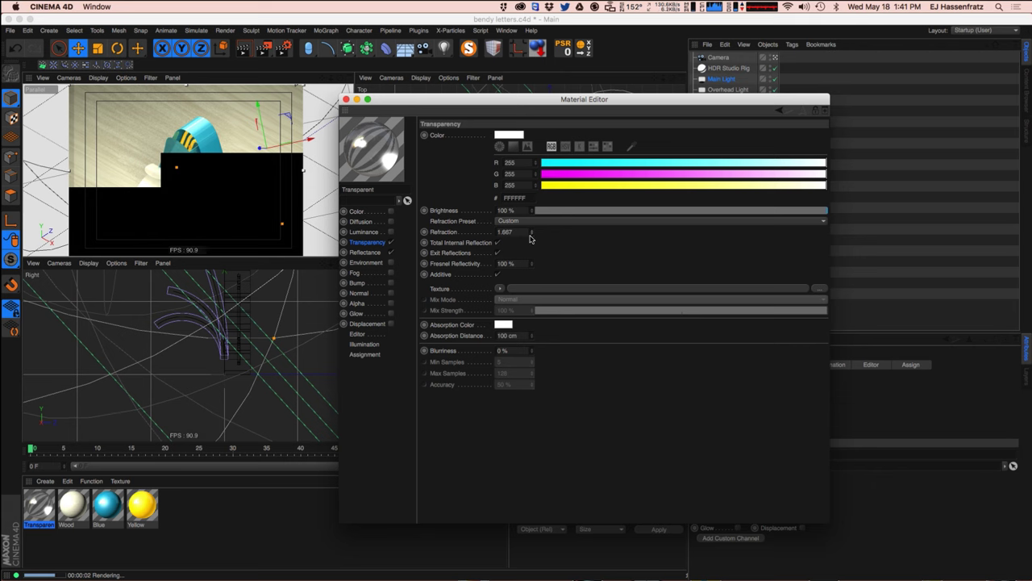
left_click_drag(530, 234, 532, 234)
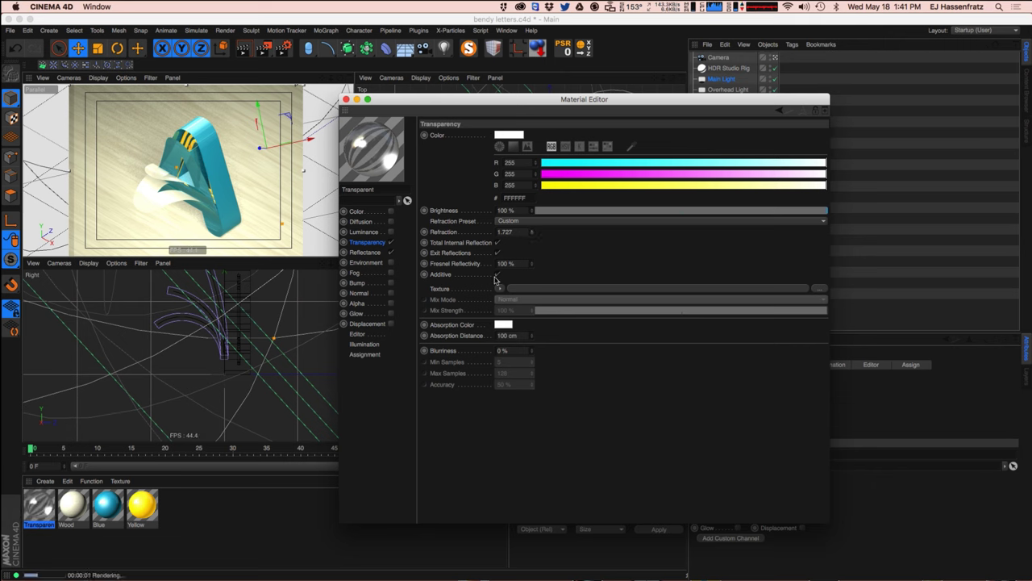
Set the Transparent material's Transparency layer to 118% reflection strength and its Default Specular layer to 21% roughness and 3% specular strength.
left_click(367, 253)
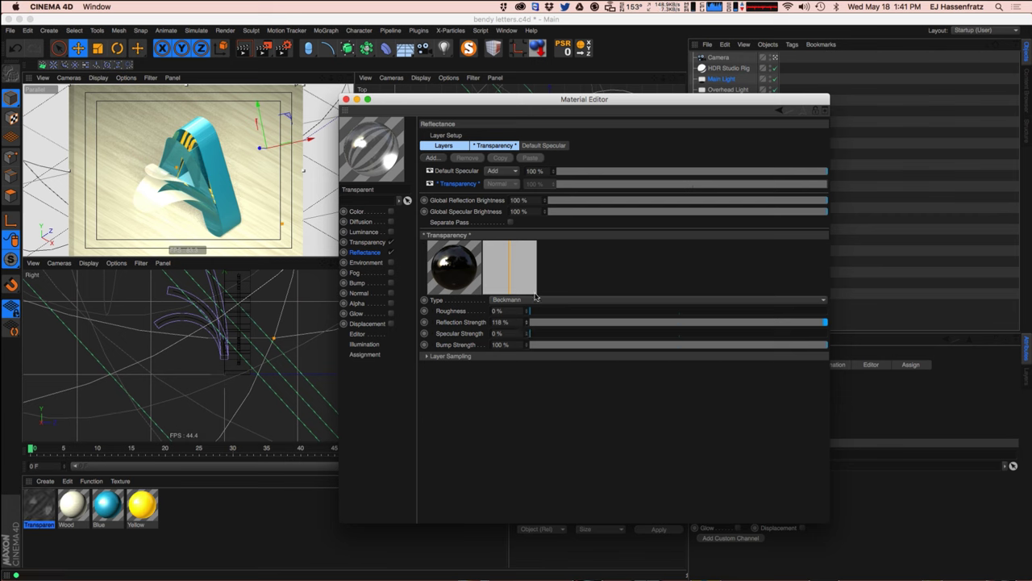
left_click(458, 171)
left_click_drag(554, 345, 538, 344)
left_click(594, 322)
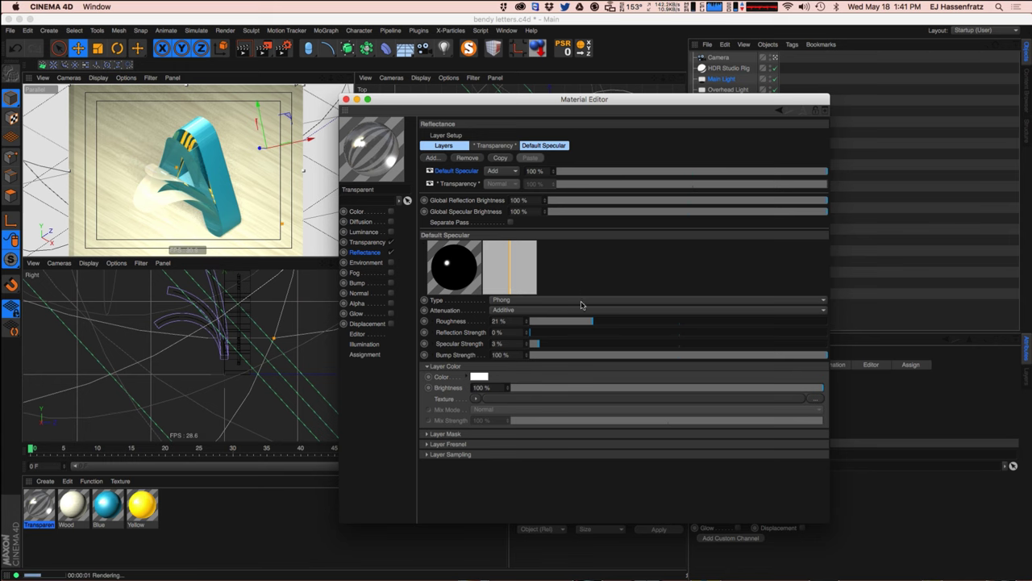
left_click(346, 99)
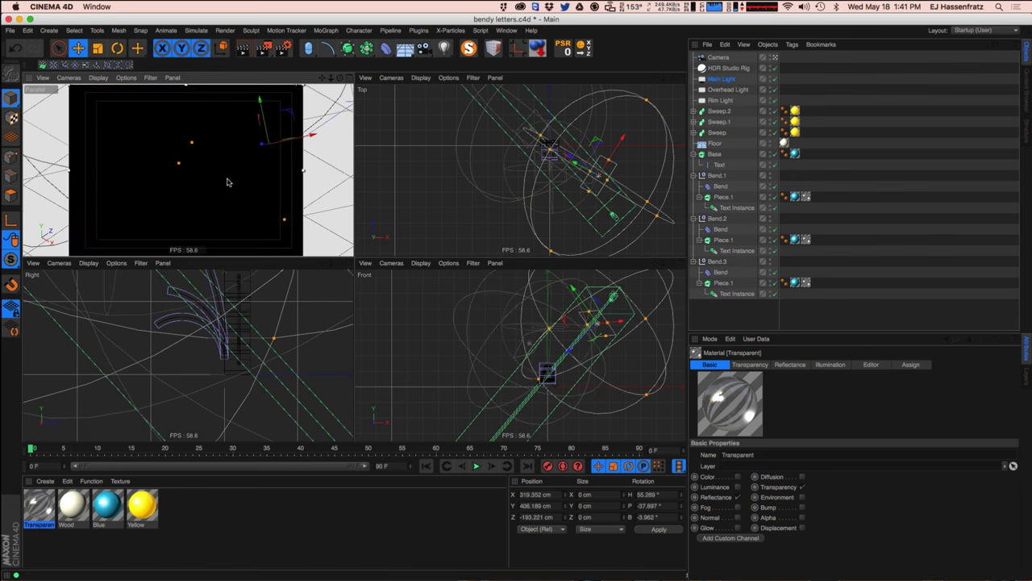
left_click_drag(215, 192, 242, 192, "alt")
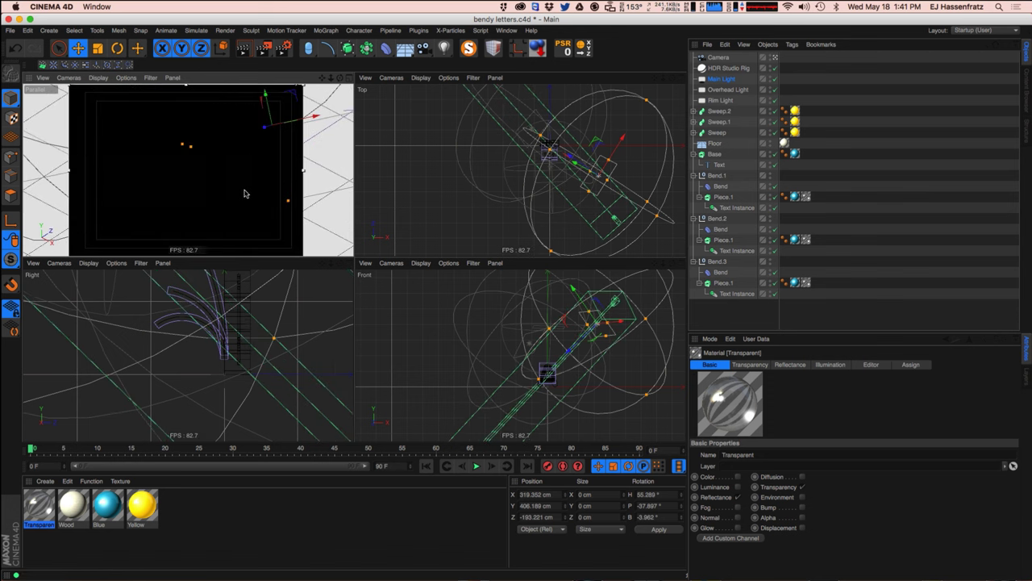
Brighten the Blue material's colour to 3CDFFC at 121% brightness.
key("alt+r")
left_click(176, 194)
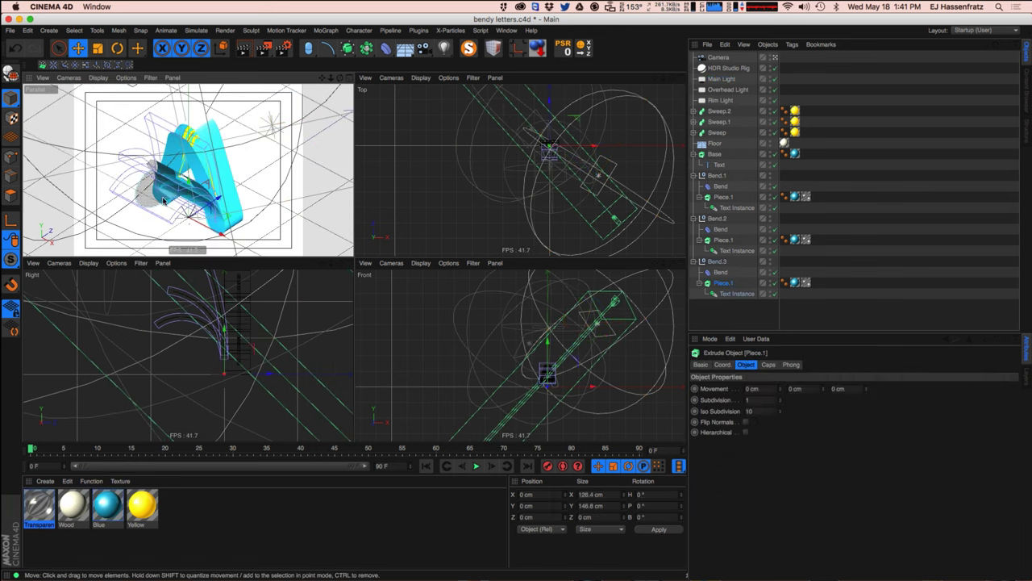
left_click_drag(174, 198, 169, 189, "alt")
left_click(176, 184)
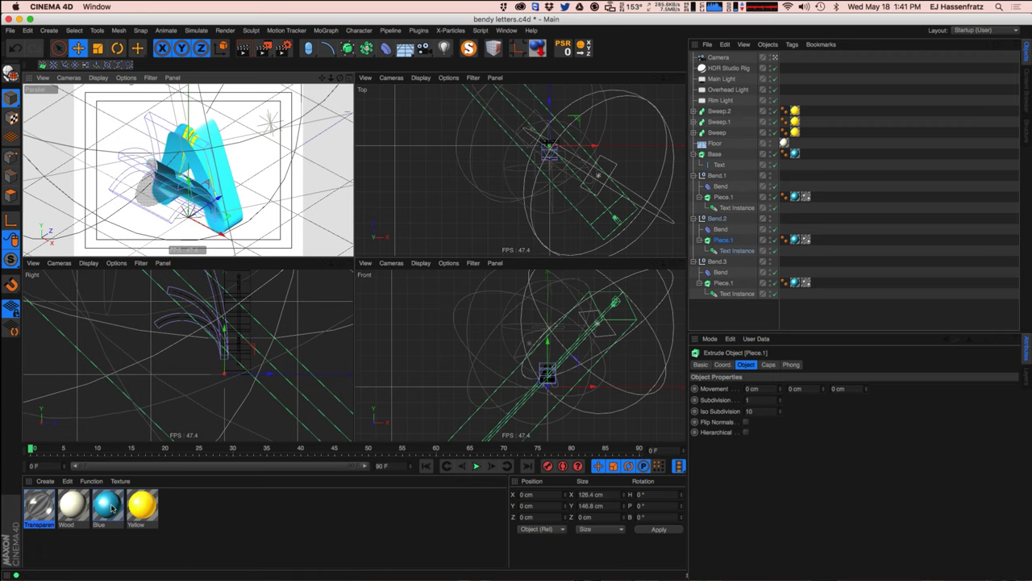
double_click(108, 506)
left_click(192, 187)
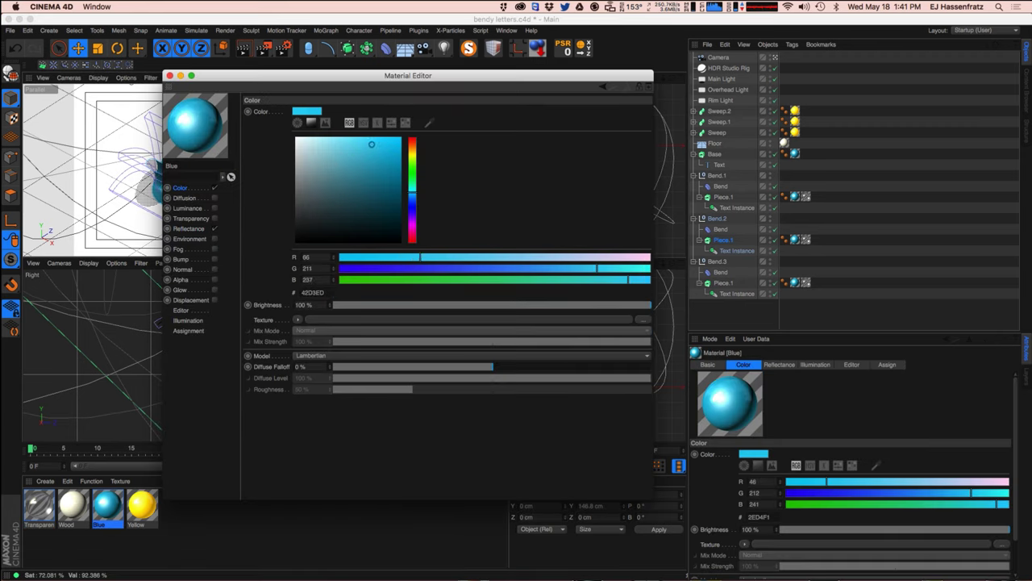
left_click_drag(330, 306, 226, 127)
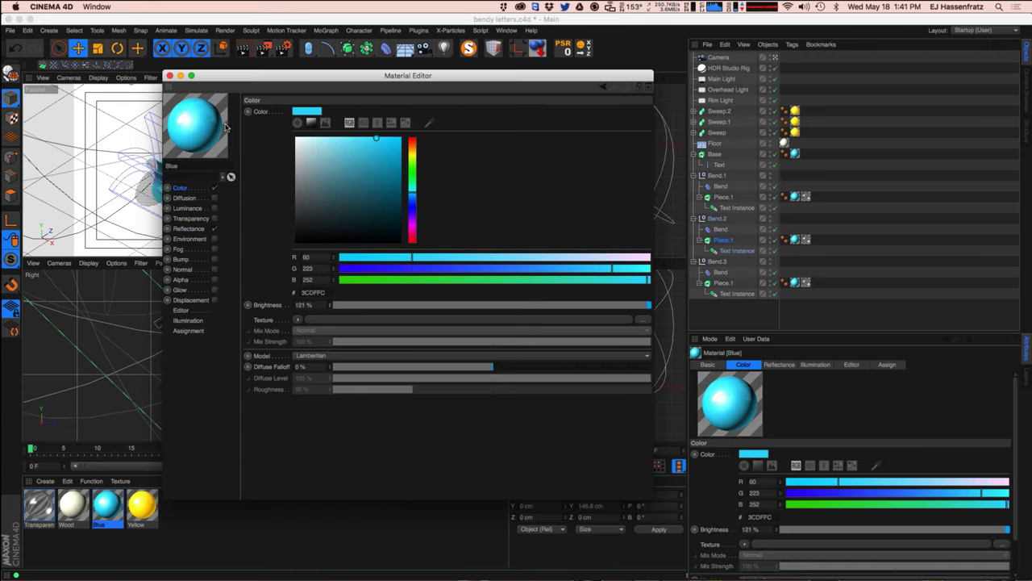
left_click(170, 76)
Tilt the Bend deformers of Bend.2 and Bend.3 in the front view to about 11° and 4° pitch.
left_click(720, 230)
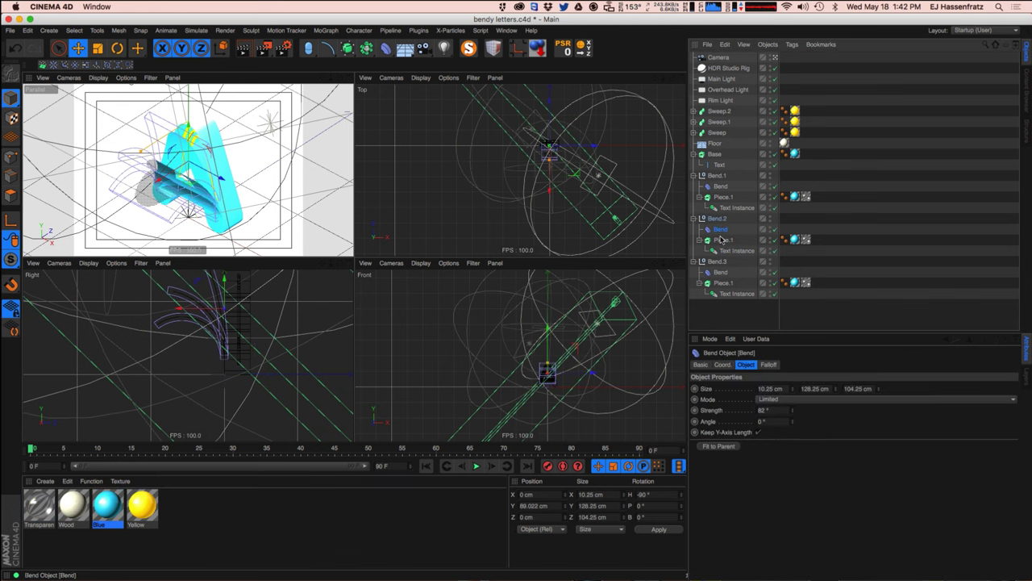
scroll(530, 344, "up", 5)
key("r")
left_click(554, 333)
key("r")
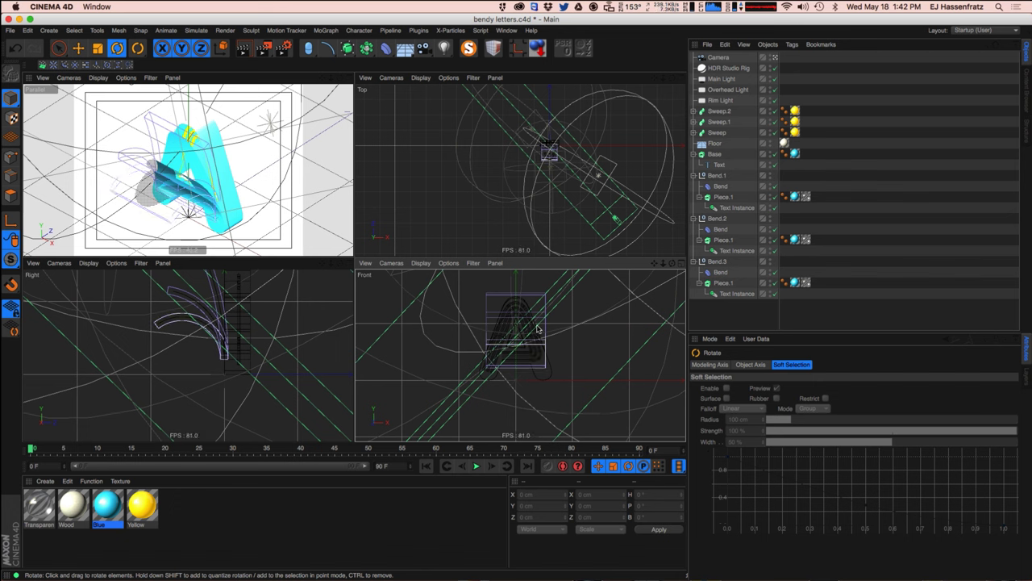
left_click(546, 311)
left_click_drag(549, 310, 525, 313)
left_click(720, 271)
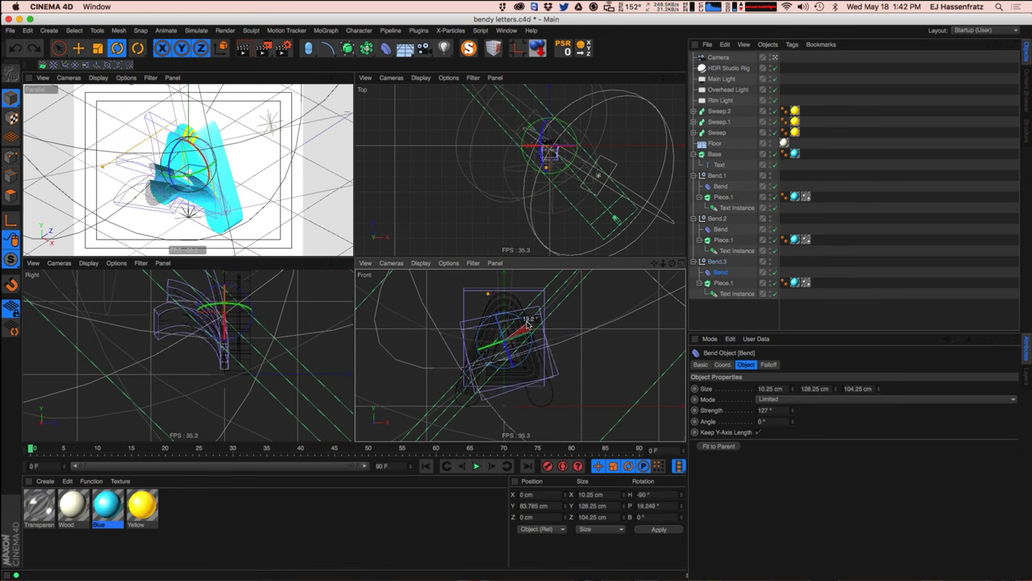
left_click_drag(533, 337, 534, 334)
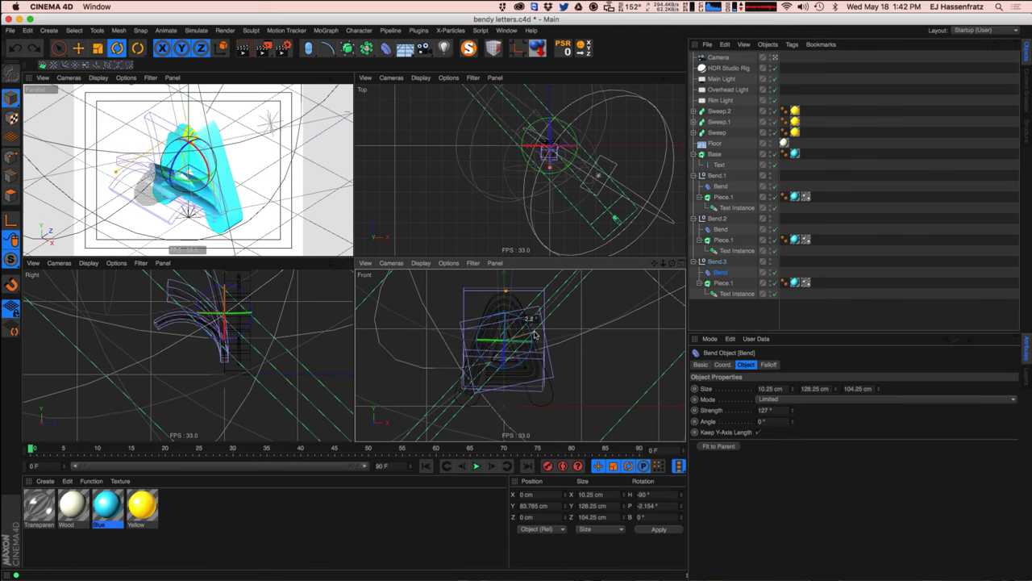
left_click(526, 313)
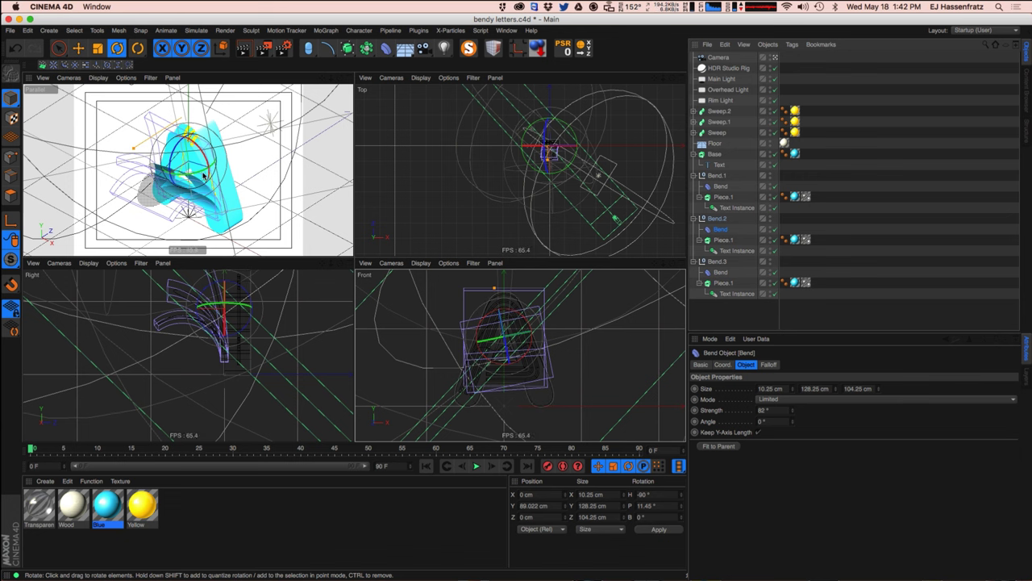
Rotate Bend.2's Bend deformer to about 20° pitch and set its strength to 86°.
left_click_drag(201, 167, 206, 168)
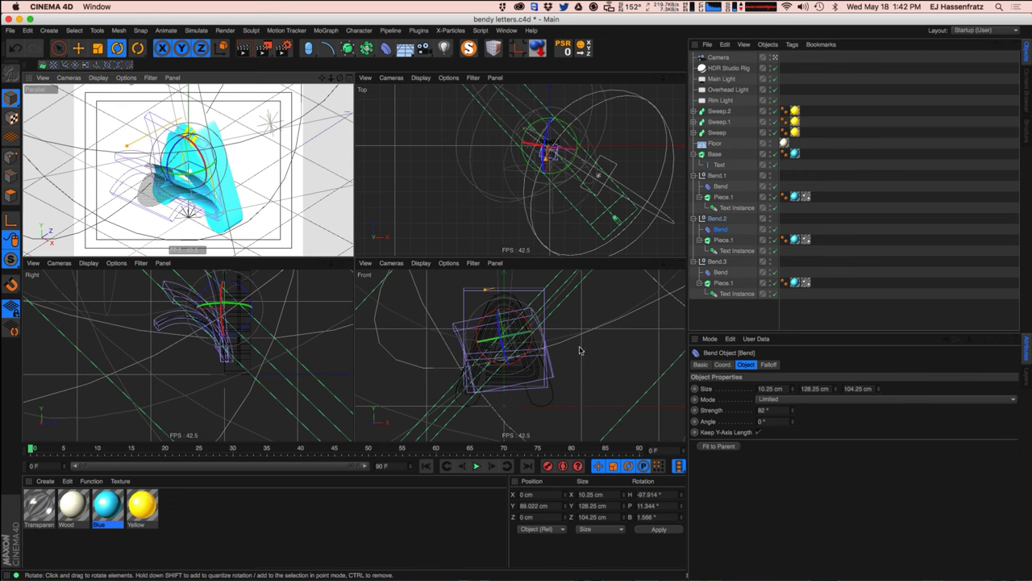
key("super+z")
left_click_drag(534, 344, 532, 336)
left_click_drag(794, 411, 797, 401)
left_click_drag(199, 205, 179, 202, "alt")
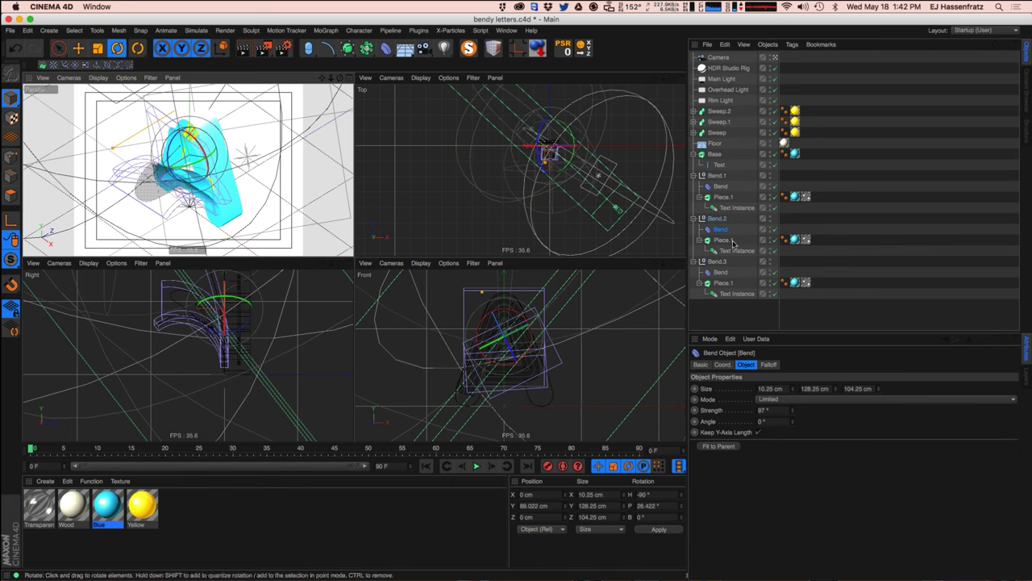
left_click_drag(520, 303, 526, 329)
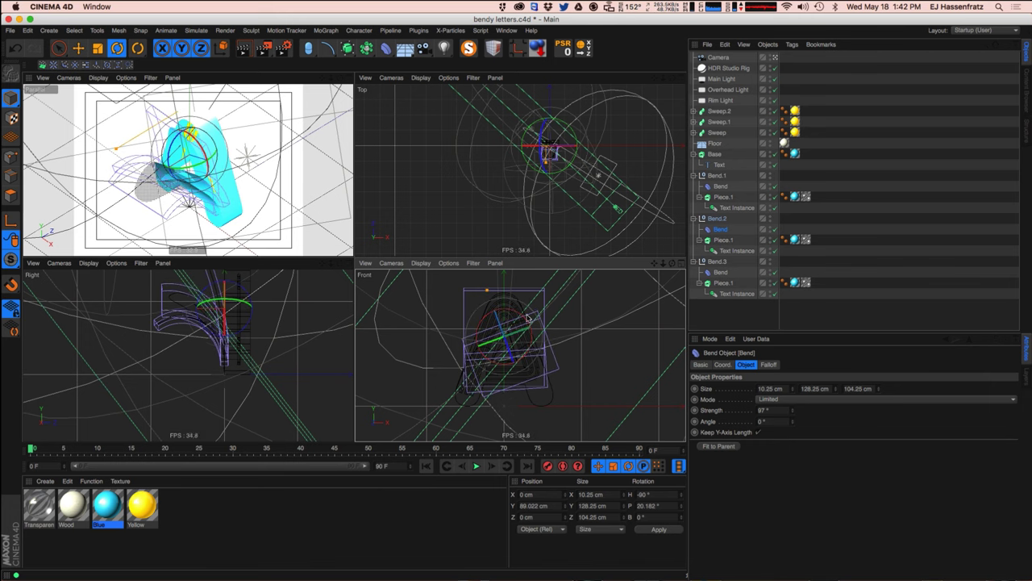
left_click_drag(792, 412, 794, 426)
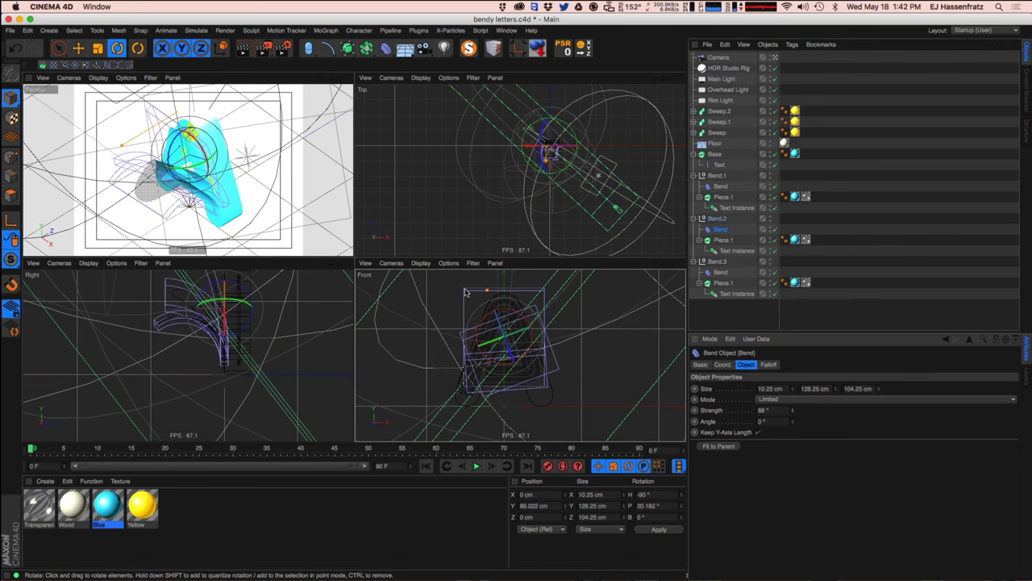
Move Bend.3's Bend deformer to about X 1.4, Y 72 cm, tilt it to about 15.5° pitch and set its strength to 113°.
key("e")
left_click(720, 272)
left_click_drag(564, 391, 531, 417)
key("r")
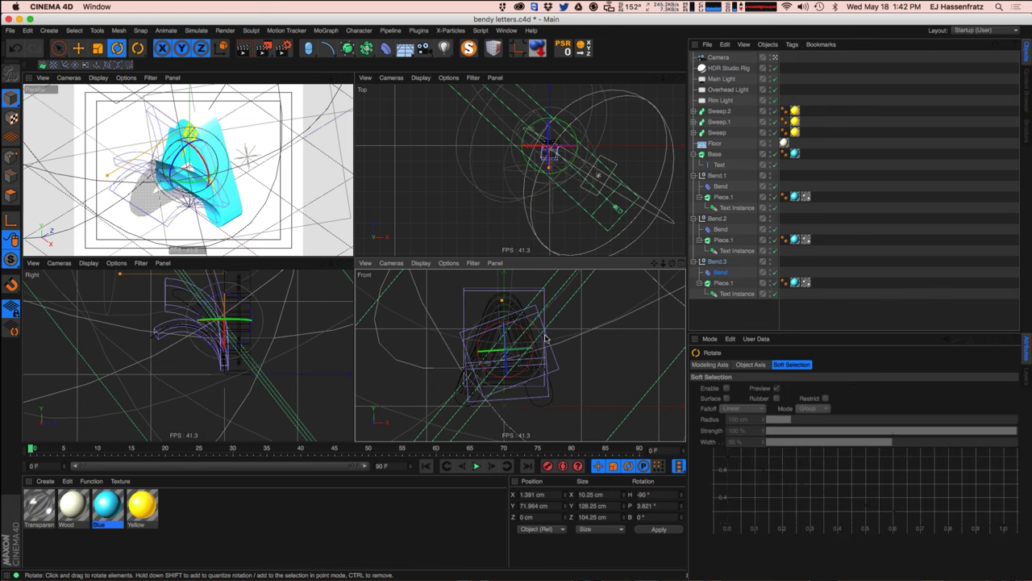
left_click_drag(535, 345, 532, 338)
left_click(725, 271)
left_click_drag(787, 412, 792, 428)
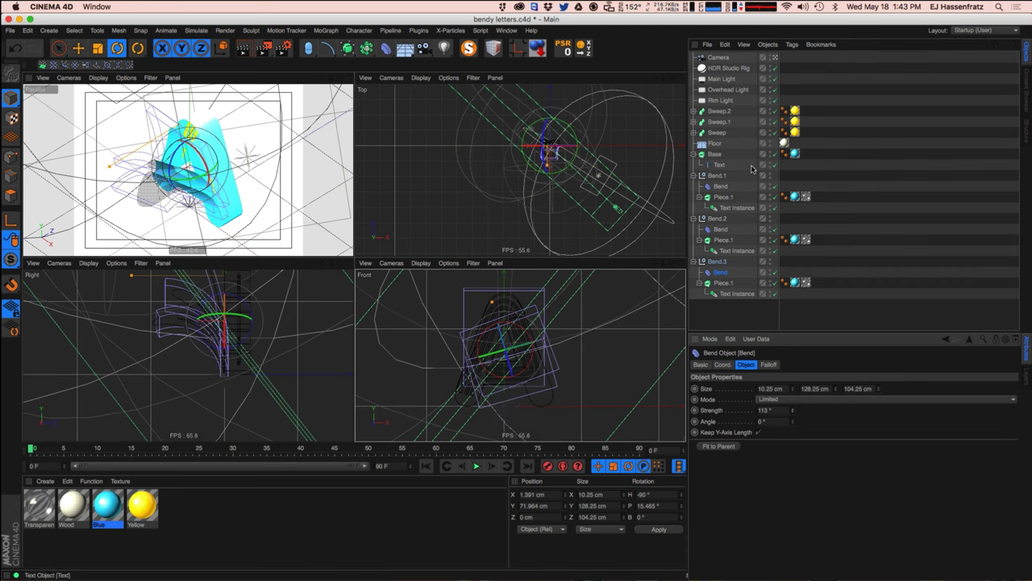
Set the strength of Bend.1's Bend deformer to 42° and rotate it to about 23.6° pitch.
left_click(719, 187)
left_click_drag(788, 411, 787, 403)
left_click_drag(546, 351, 532, 325)
left_click_drag(794, 411, 794, 400)
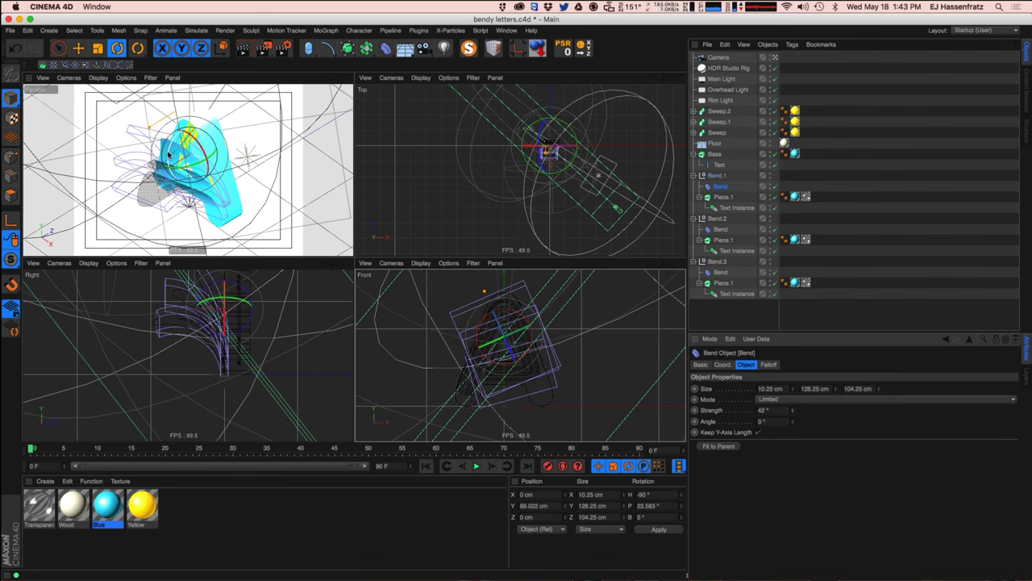
Render the camera view interactively and set the Overhead Light's intensity to 36%.
left_click(721, 229)
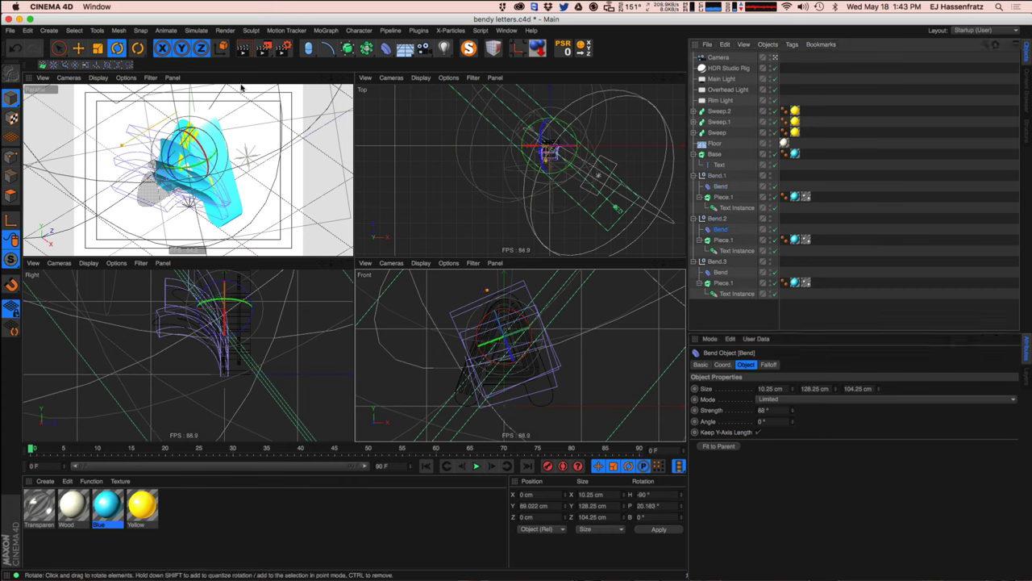
key("super+r")
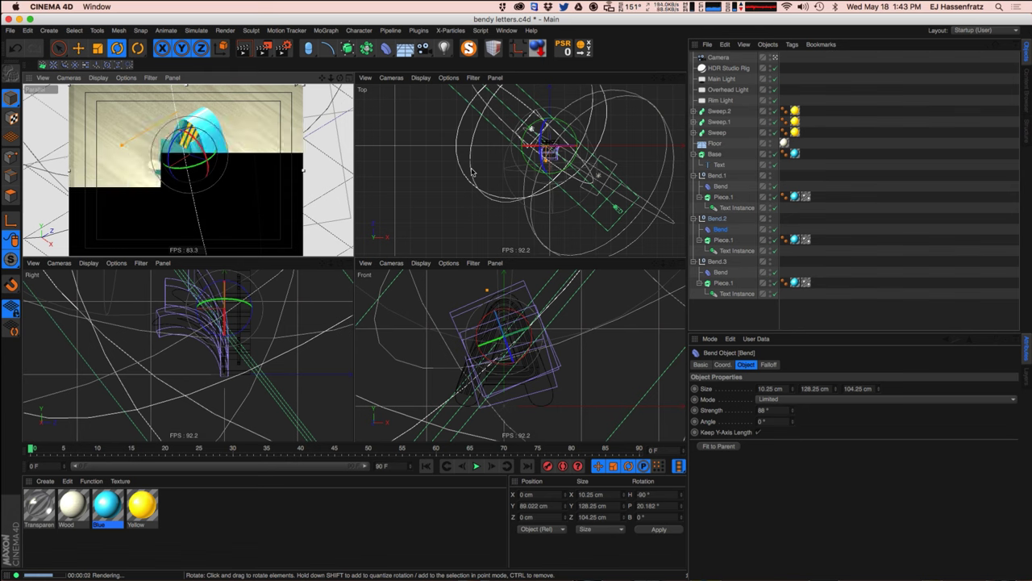
left_click(855, 316)
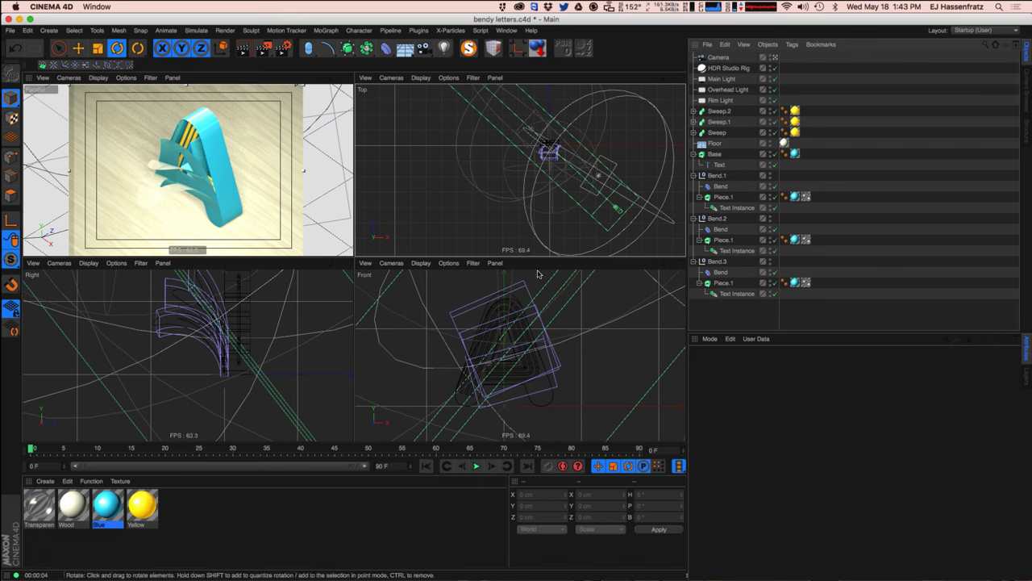
left_click(724, 90)
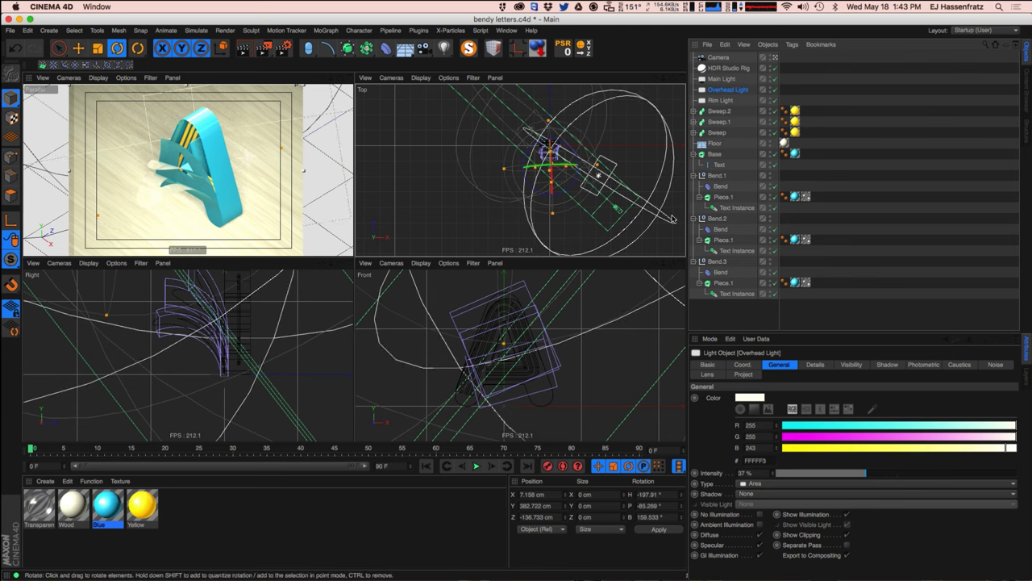
left_click(844, 475)
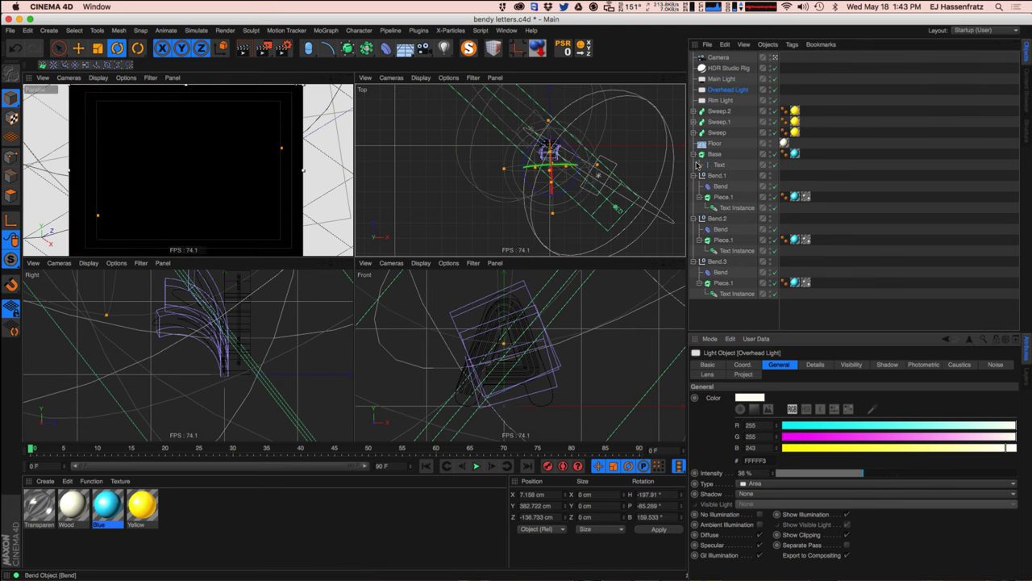
Lower the Transparent material's refraction to 1.417.
double_click(40, 507)
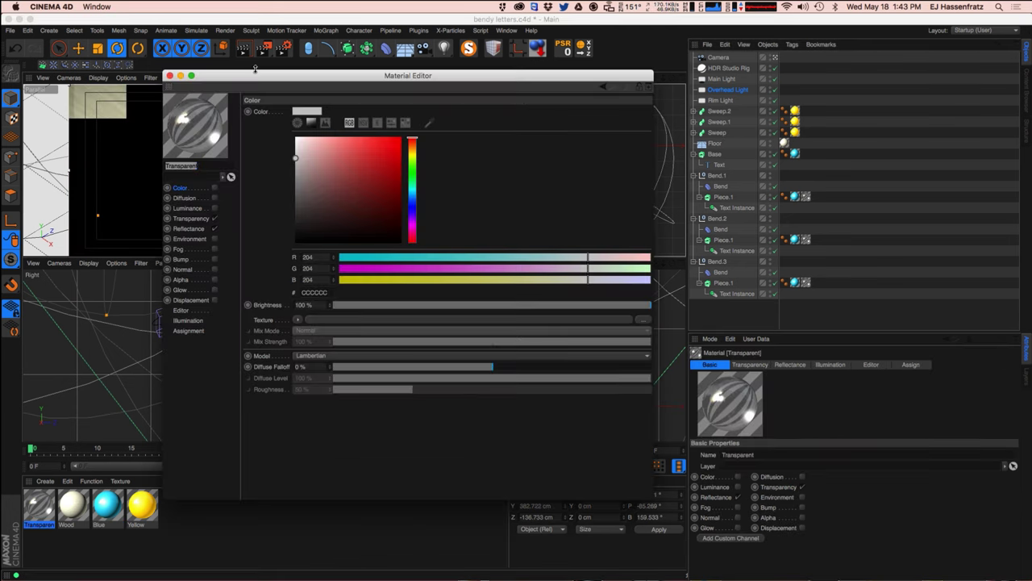
left_click(362, 247)
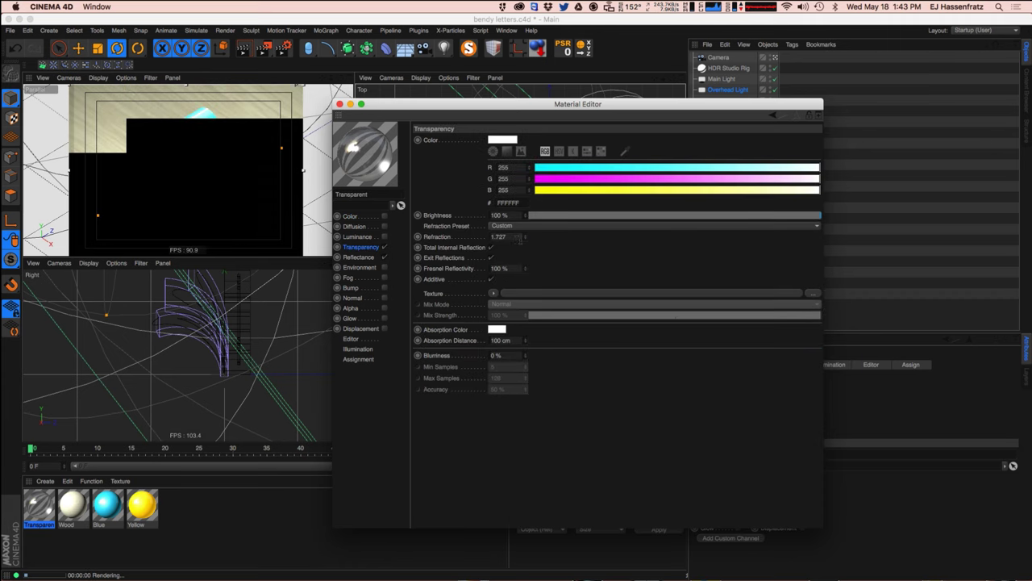
left_click_drag(529, 242, 527, 241)
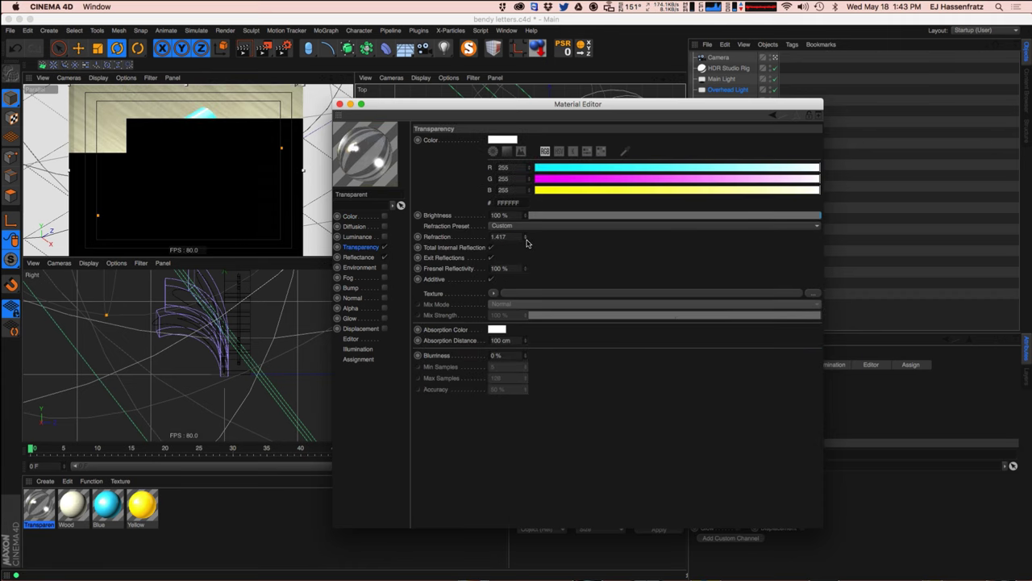
left_click(338, 105)
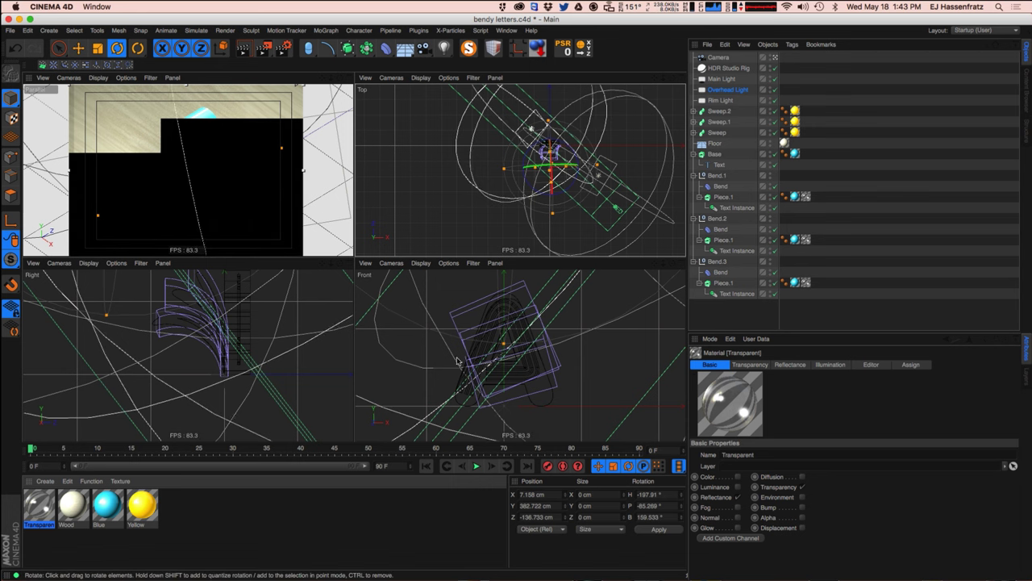
Move the Rim Light to about X -155, Y 229, Z 125 cm and rotate it to about H -118°, P -20°, B 25°.
left_click(555, 174)
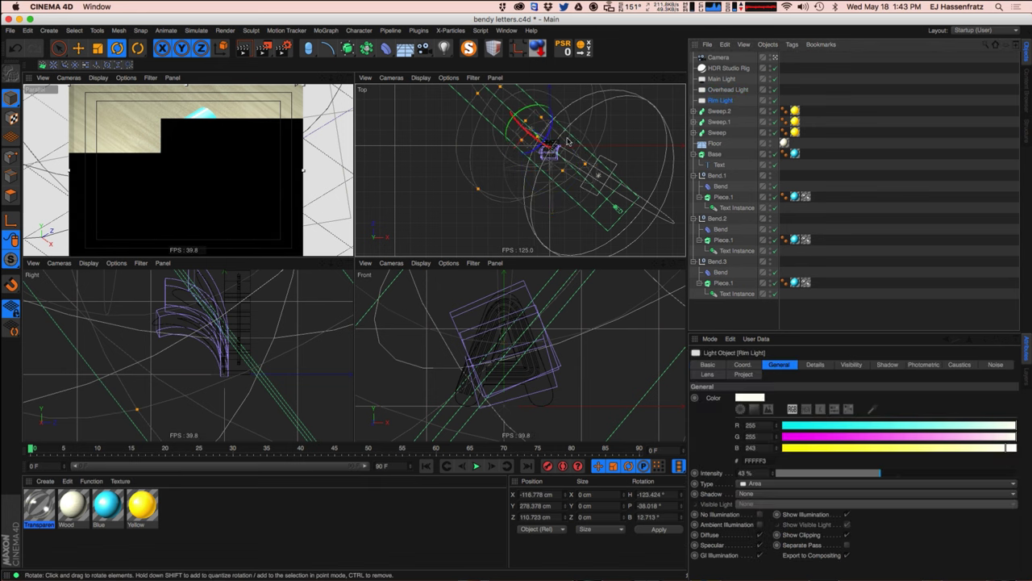
key("e")
left_click_drag(610, 145, 605, 142)
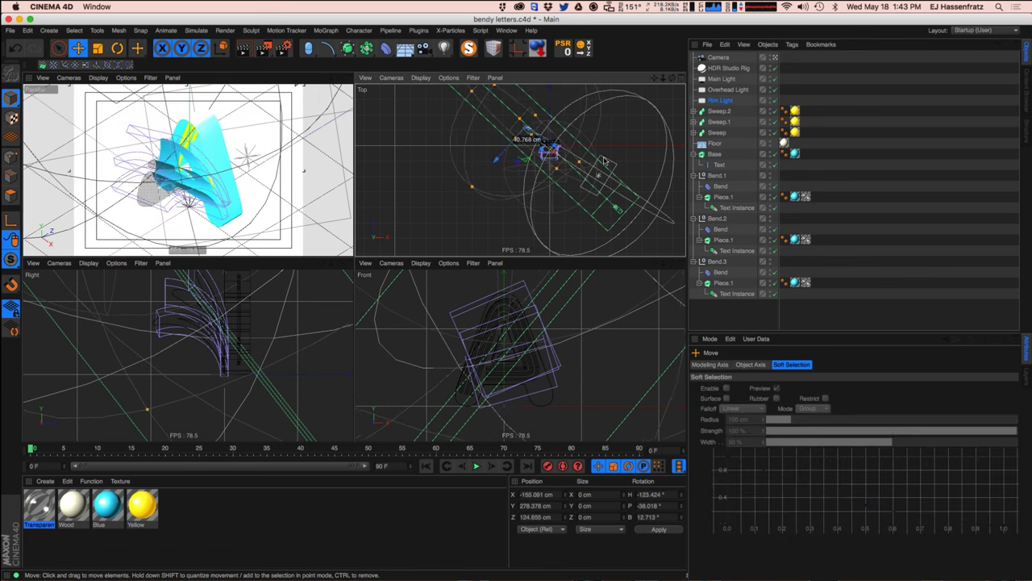
scroll(533, 379, "down", 6)
left_click_drag(529, 369, 576, 353)
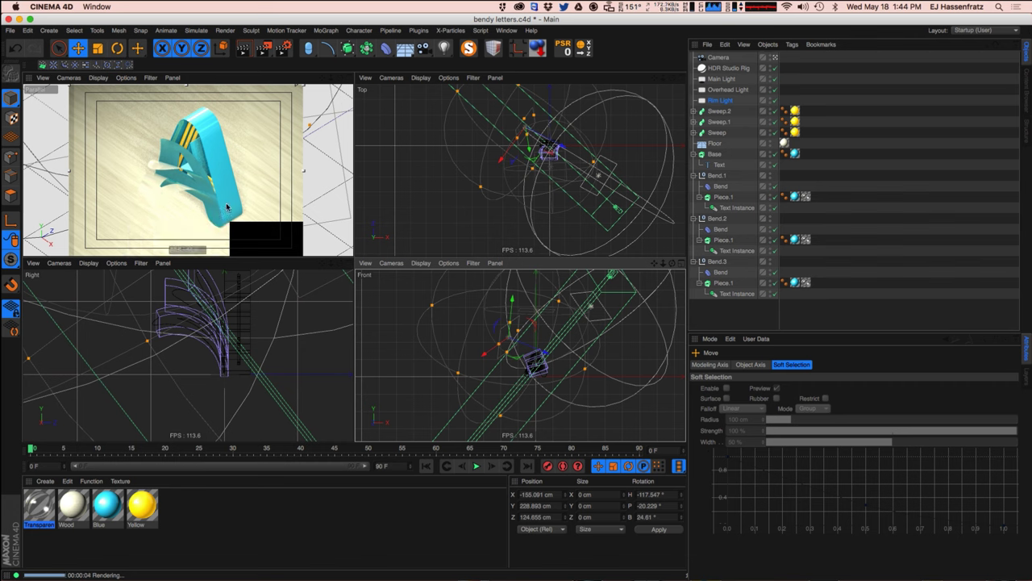
Move the Main Light to about X 225, Y 406, Z -315 cm and rotate it to about H 55°, P -45°, B -4°.
left_click(721, 78)
left_click_drag(617, 212, 579, 186)
key("r")
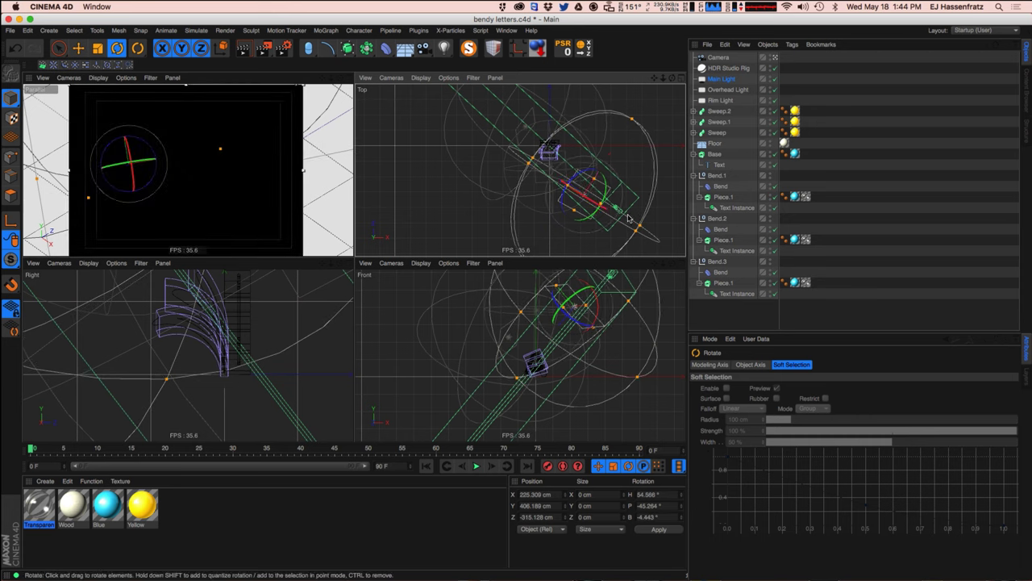
key("e")
Add the Ambient Occlusion effect to the render settings with a maximum ray length of 50 cm.
left_click(283, 48)
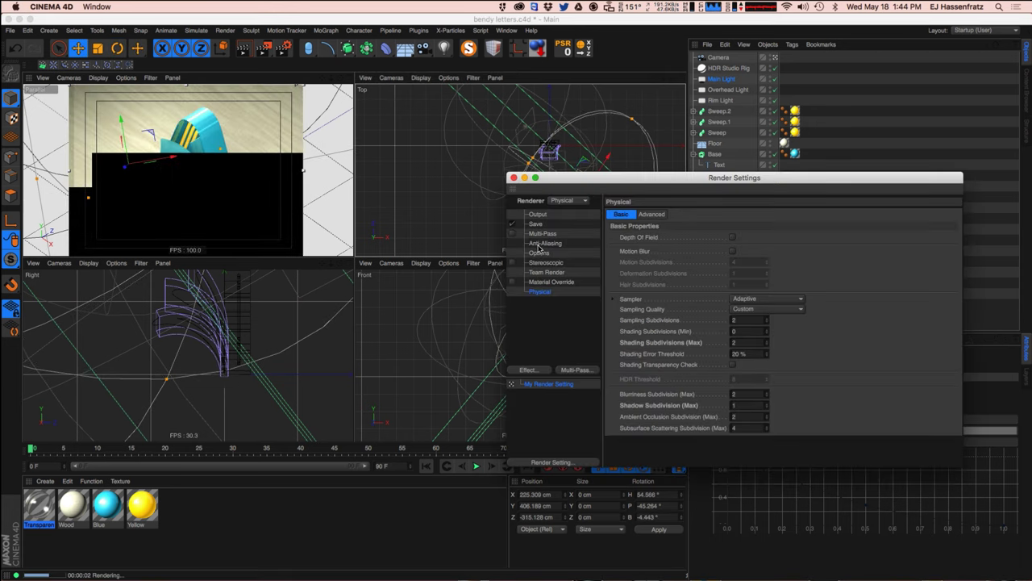
left_click(568, 245)
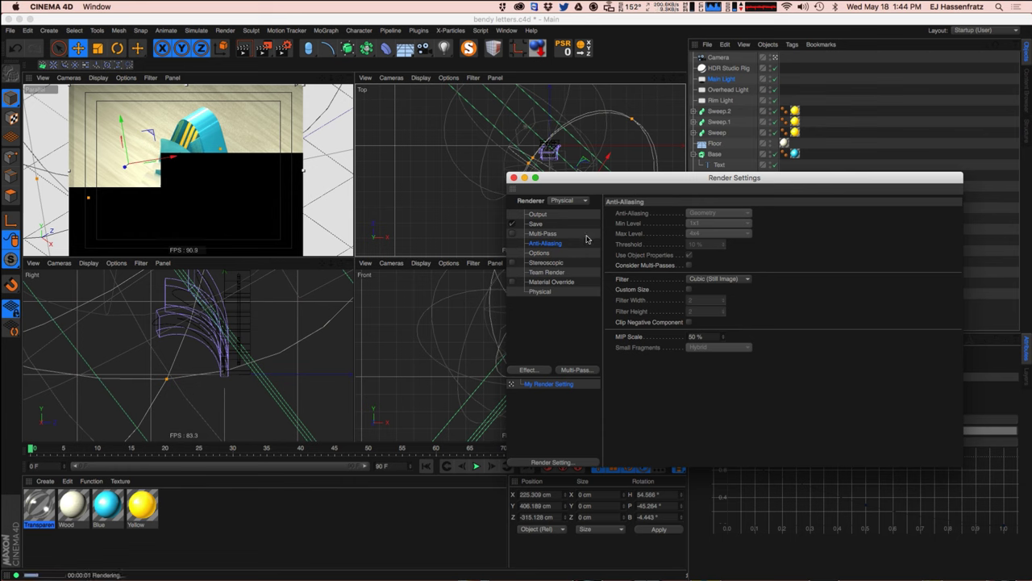
left_click(529, 370)
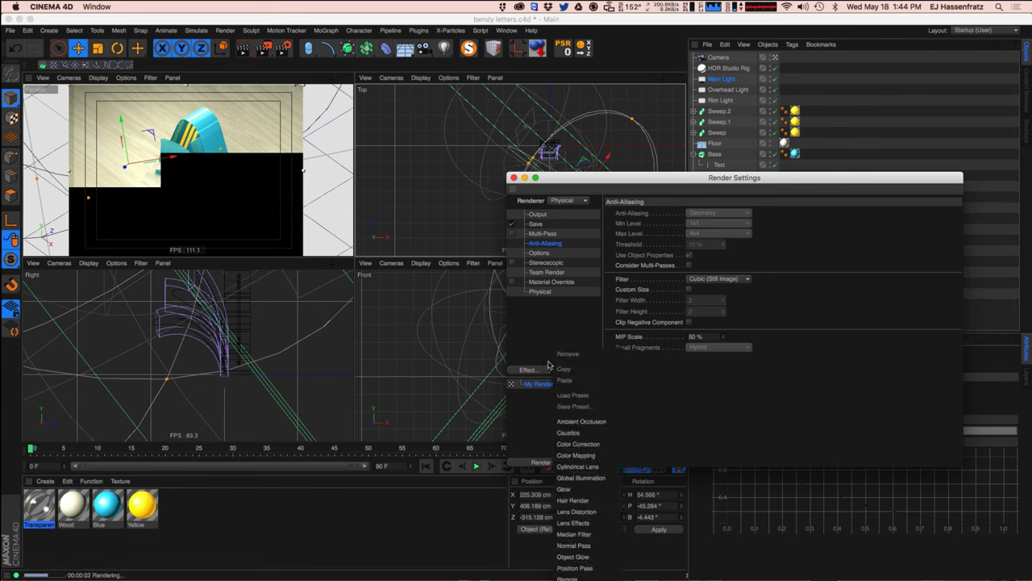
left_click(600, 423)
type("50")
key("Return")
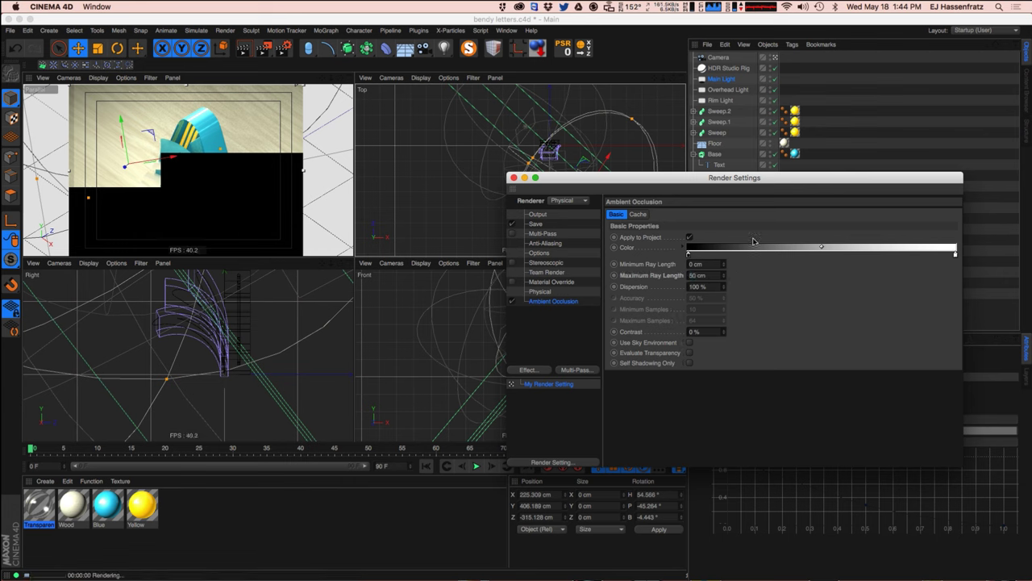
Change the black end of the Ambient Occlusion colour gradient to a dark, muted teal.
double_click(688, 255)
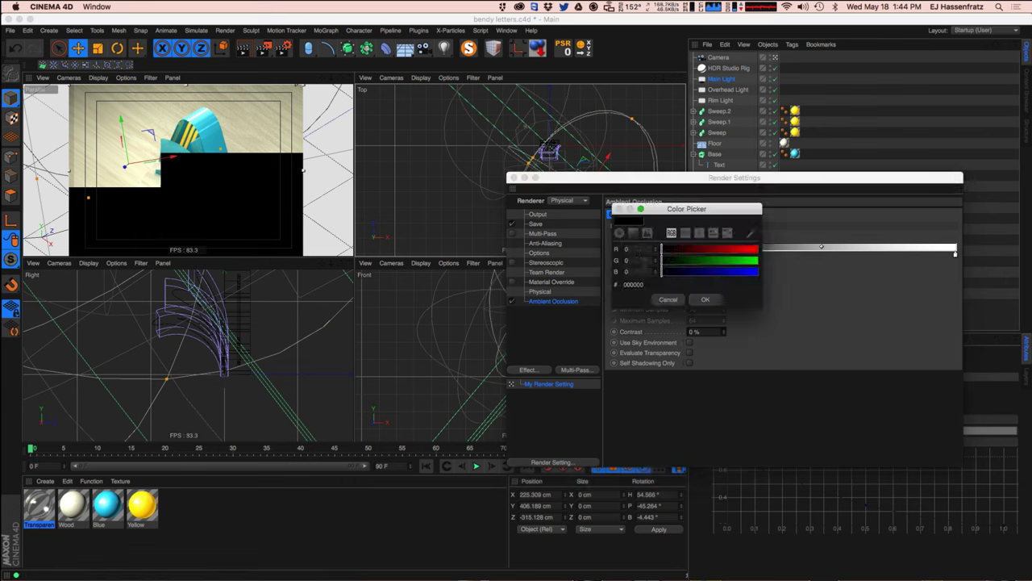
left_click(634, 233)
left_click_drag(632, 296, 620, 313)
left_click_drag(736, 313, 735, 301)
left_click_drag(625, 311, 631, 311)
left_click(705, 417)
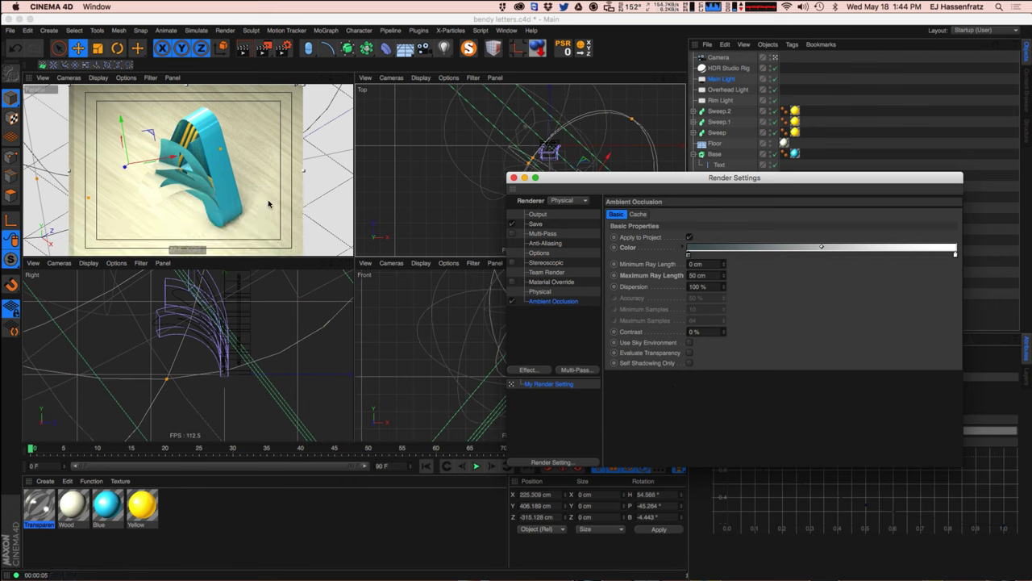
Enable Shading Transparency Check in the Physical render settings and re-render the perspective view.
left_click(540, 292)
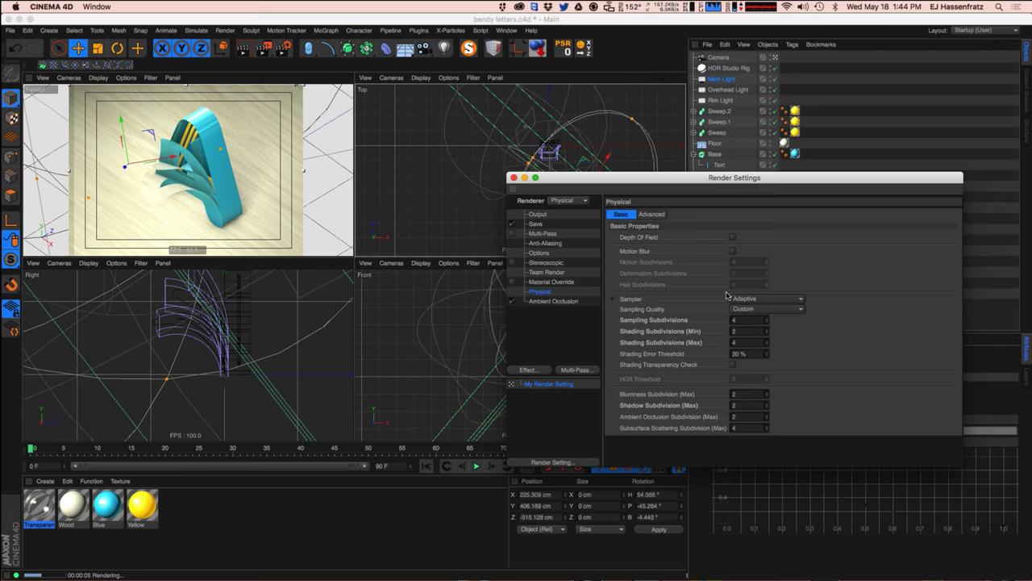
left_click(733, 364)
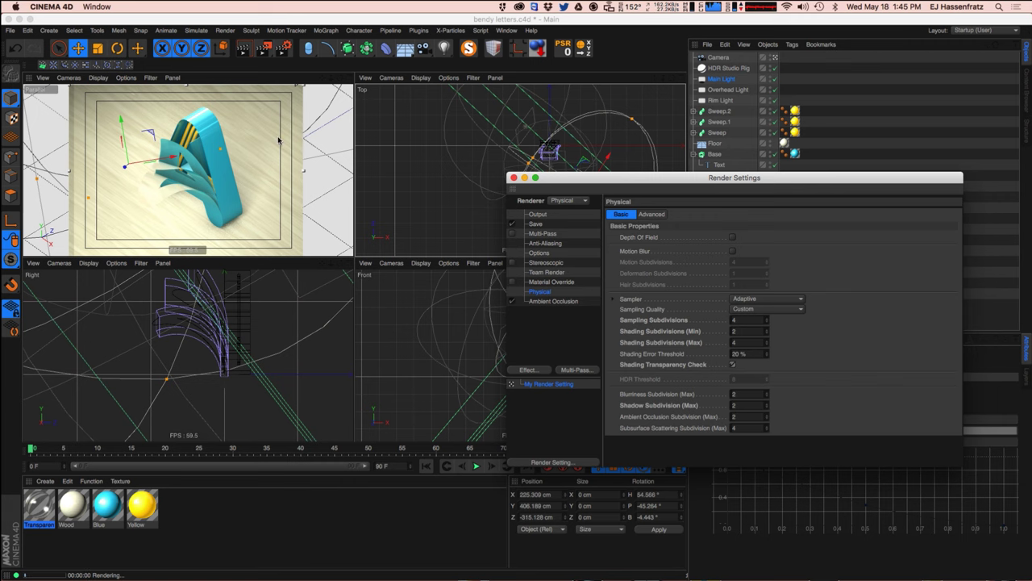
left_click_drag(591, 180, 540, 163)
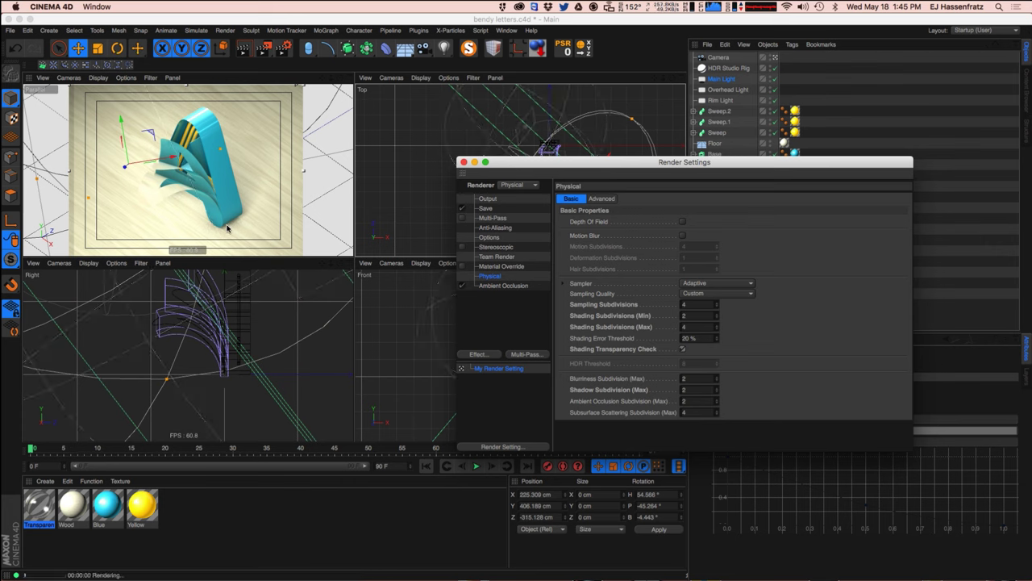
key("super+r")
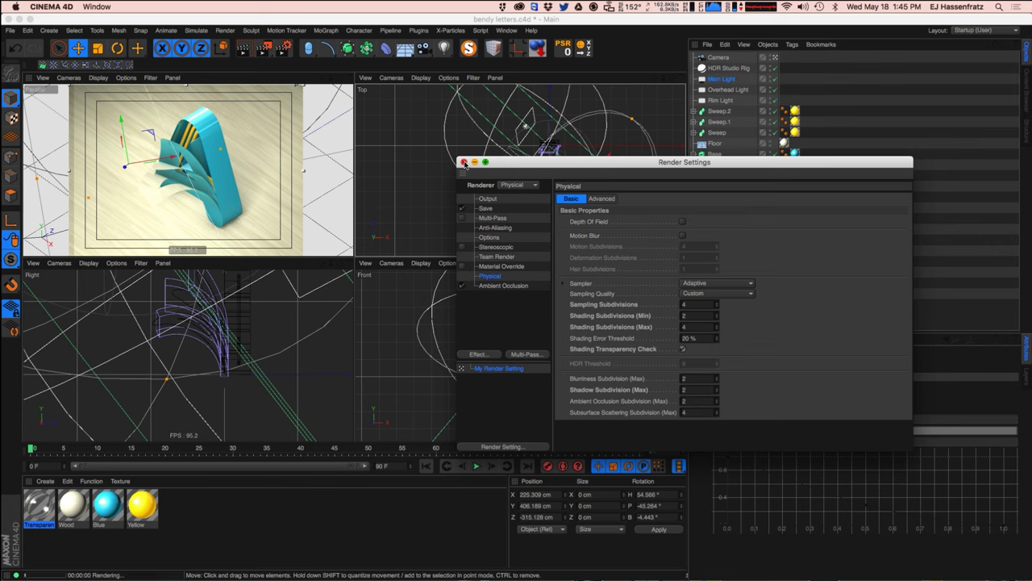
left_click(464, 163)
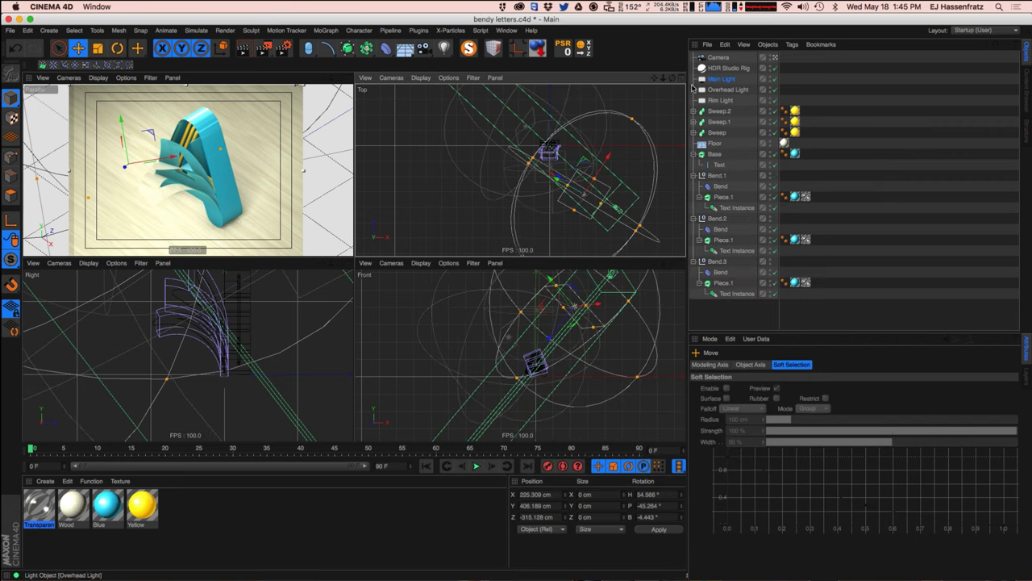
Review the Main Light's shadow settings and the Transparent material's Default Specular and Transparency reflectance layers.
left_click(888, 364)
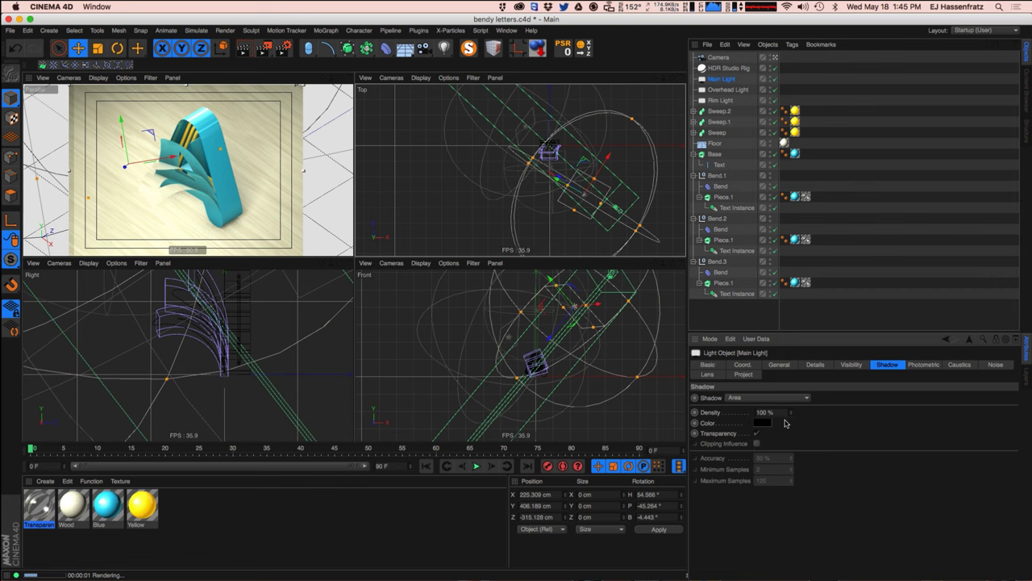
double_click(56, 512)
left_click_drag(249, 87, 374, 92)
left_click(310, 241)
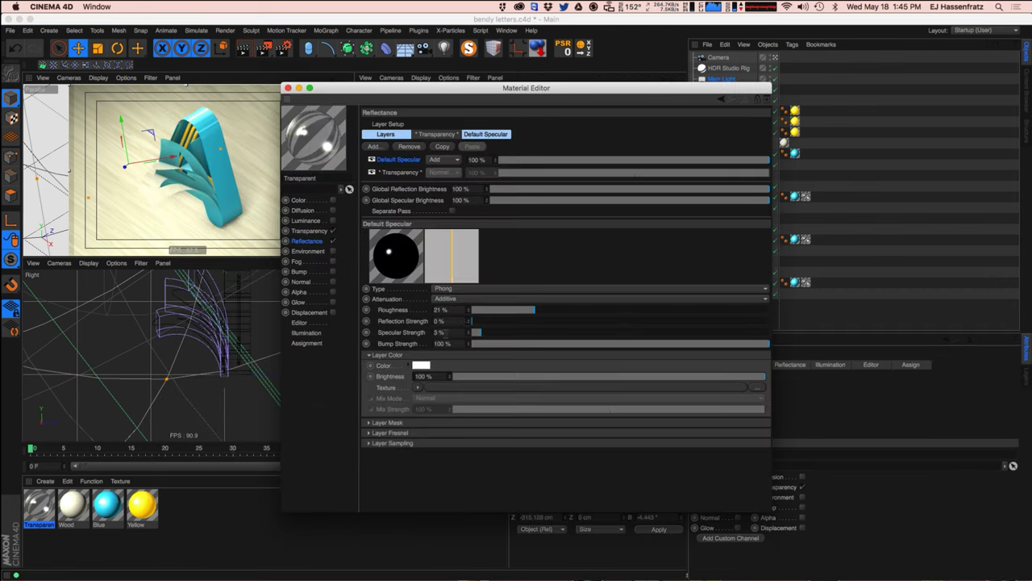
left_click(401, 174)
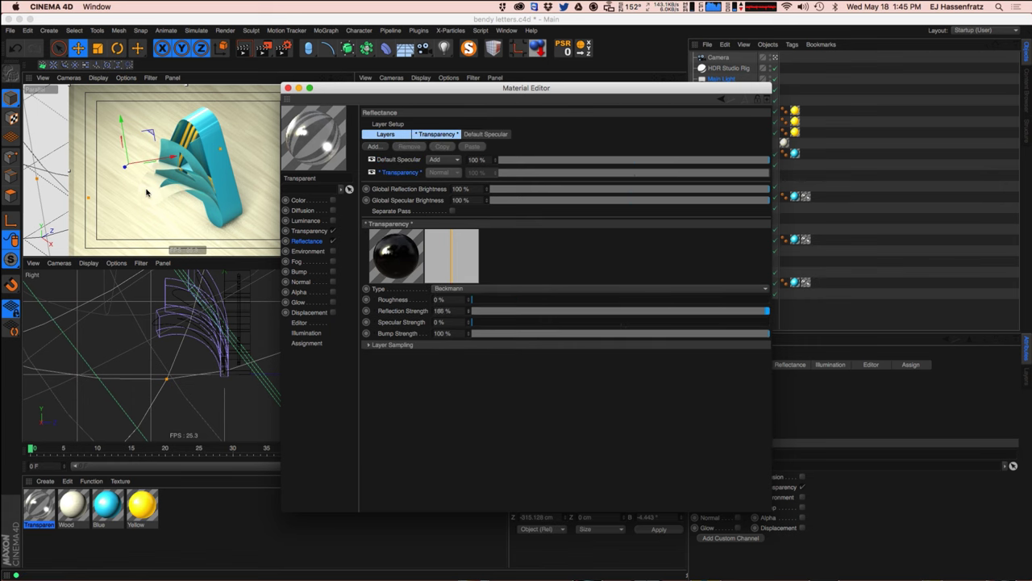
left_click(288, 87)
Browse the HDR images in GSG Collection 3 - Fall 2015 for the HDR Studio Rig.
left_click(729, 68)
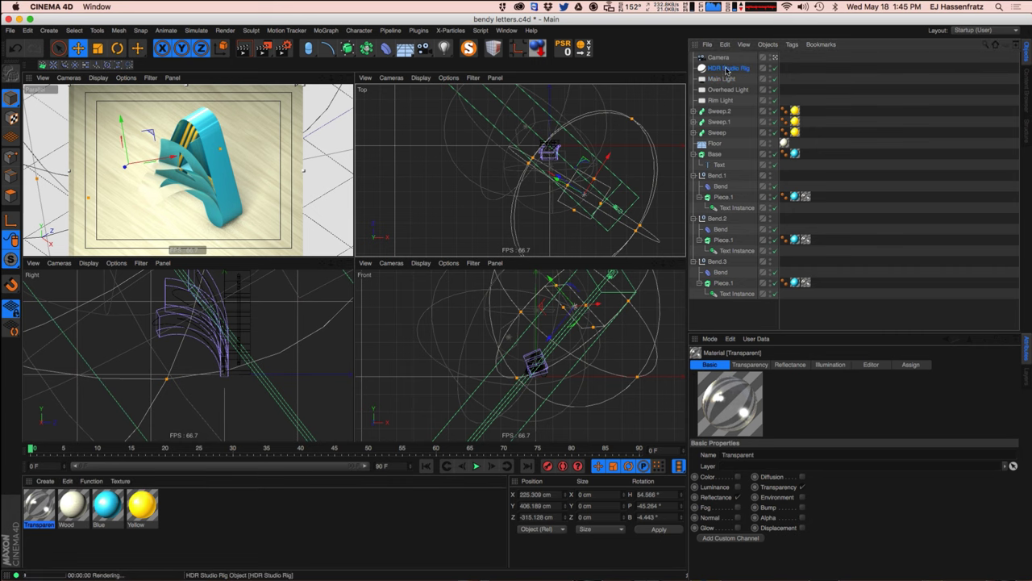
left_click(800, 392)
left_click(659, 274)
left_click(536, 275)
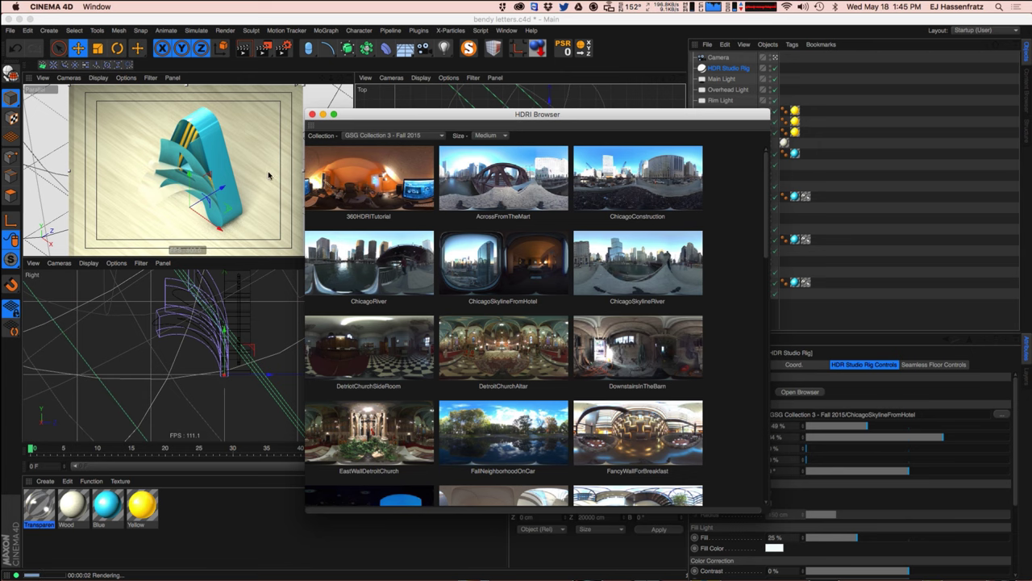
left_click_drag(385, 119, 438, 121)
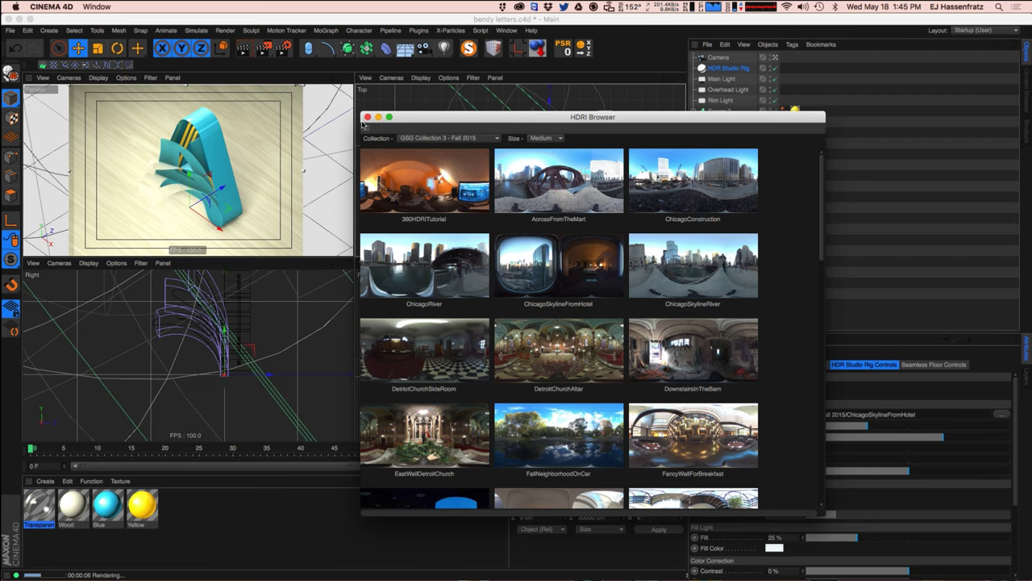
left_click(365, 118)
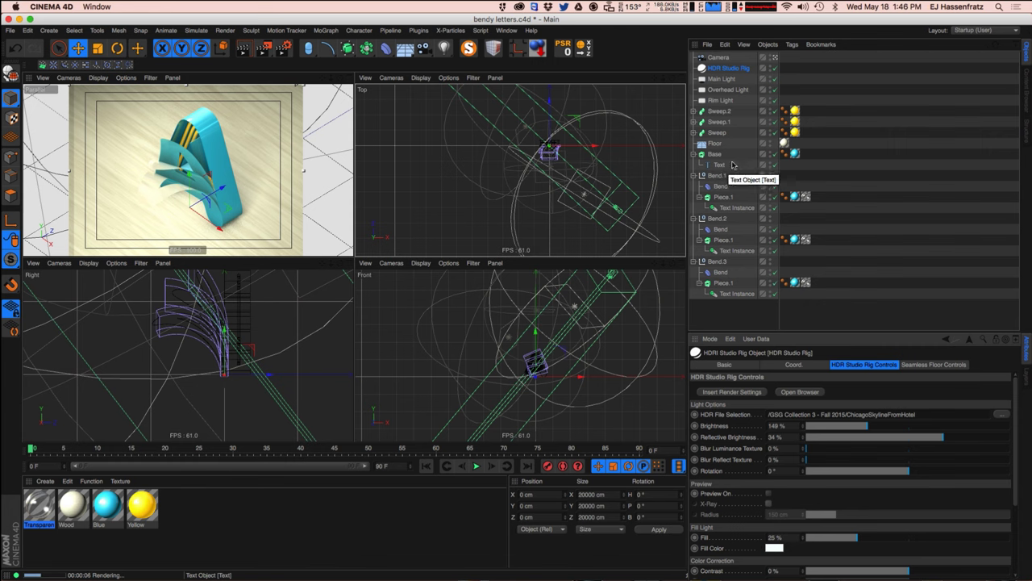
Change the letter of the Base's Text object to G.
left_click(718, 166)
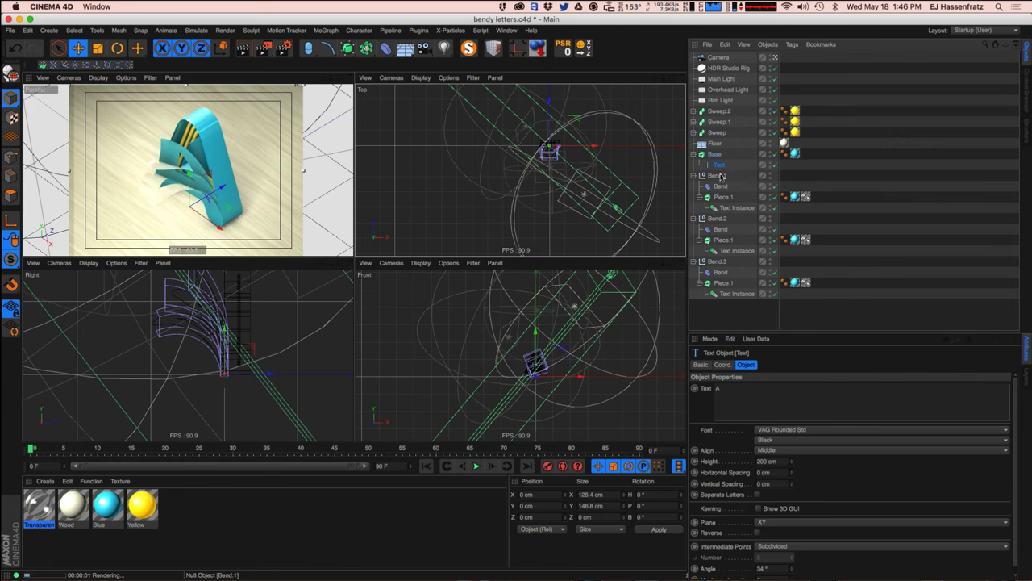
double_click(747, 386)
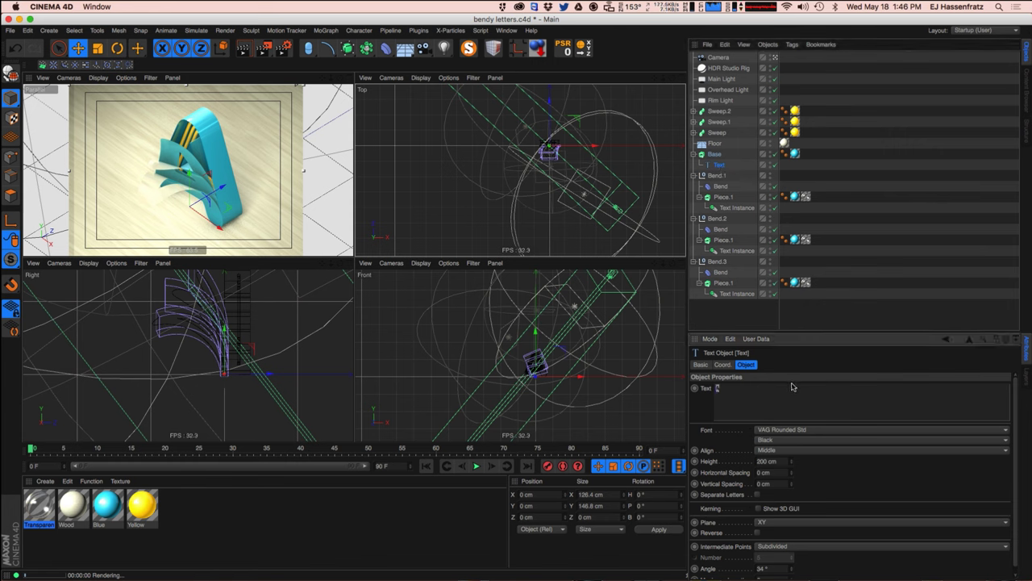
type("B")
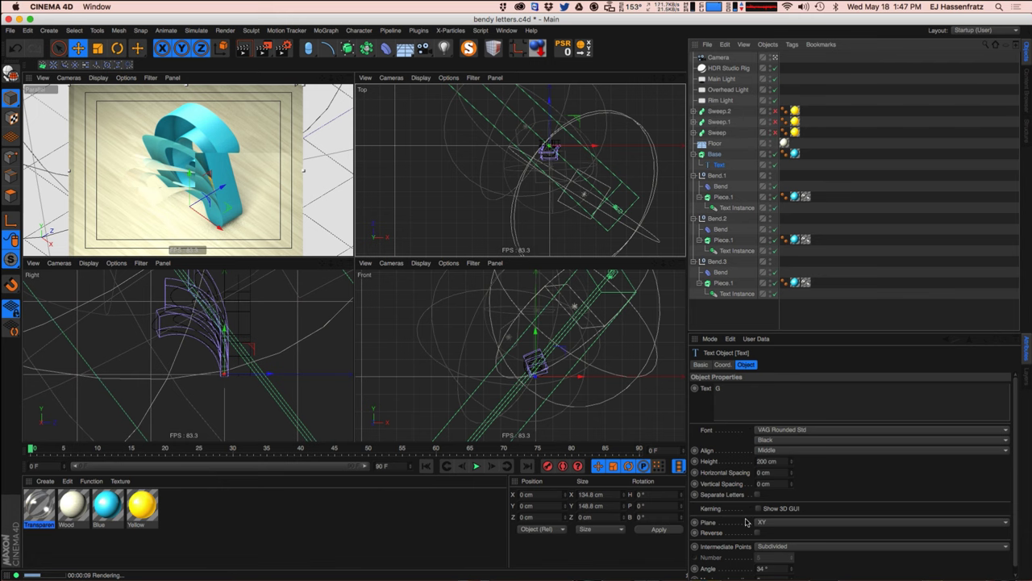
Turn off Ambient Occlusion and set the Physical renderer's sampling subdivisions to 2 and minimum shading subdivisions to 0.
key("super+b")
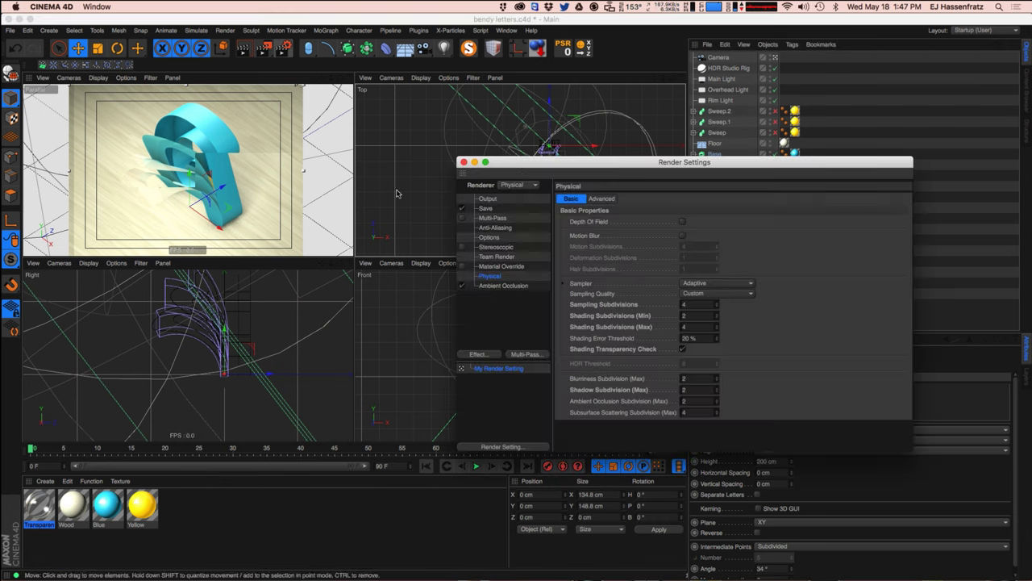
left_click(501, 286)
left_click(462, 286)
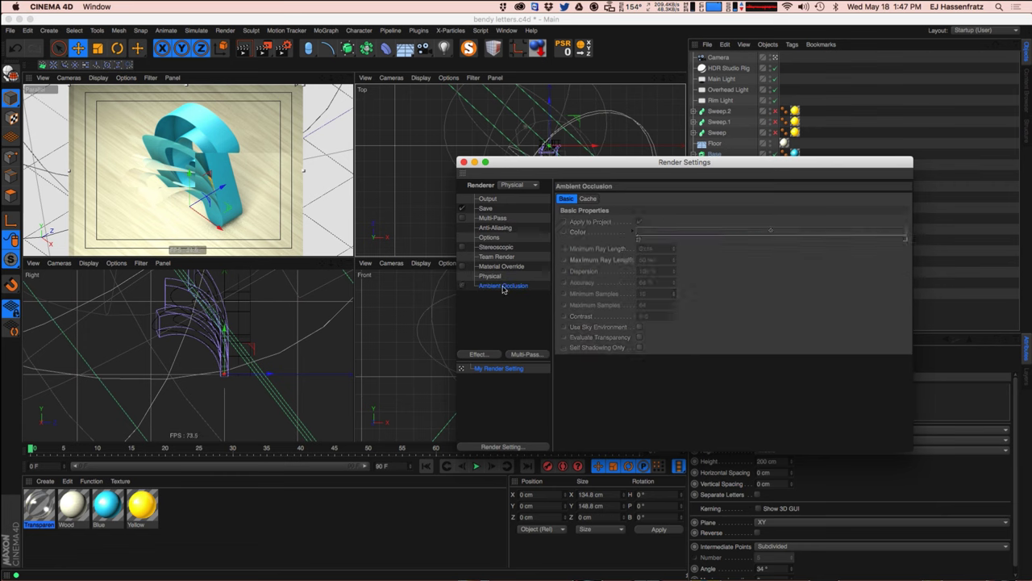
left_click(490, 276)
mouse_move(687, 304)
left_mouse_down()
mouse_move(657, 320)
mouse_move(686, 317)
mouse_move(560, 342)
left_mouse_up()
type("20")
key("Tab")
key("Tab")
key("Return")
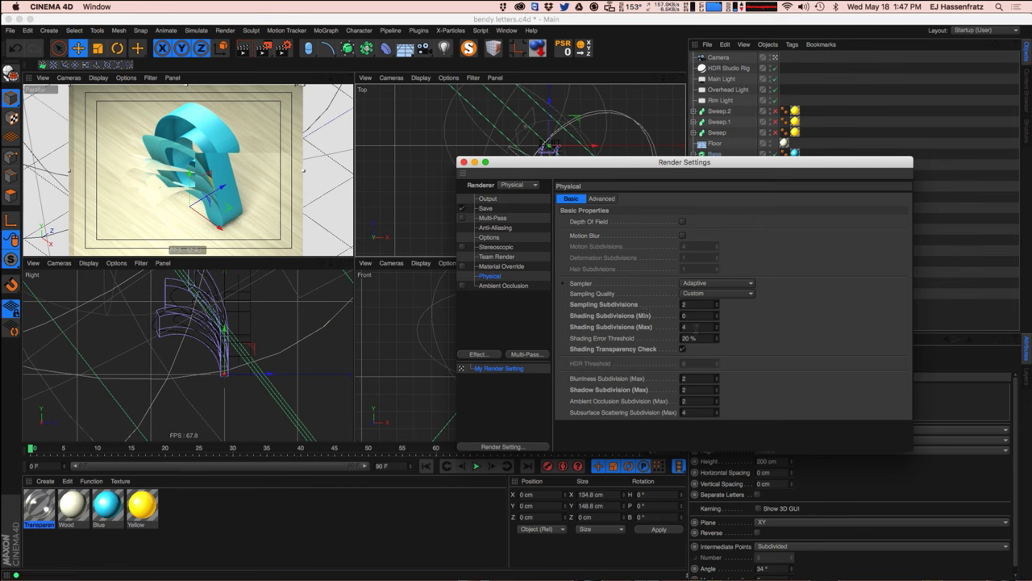
Set the maximum shading subdivisions to 2 and the blurriness, shadow and ambient occlusion subdivisions to 1.
double_click(697, 380)
type("1")
double_click(696, 391)
type("1")
left_click_drag(700, 404, 675, 407)
type("1")
key("Return")
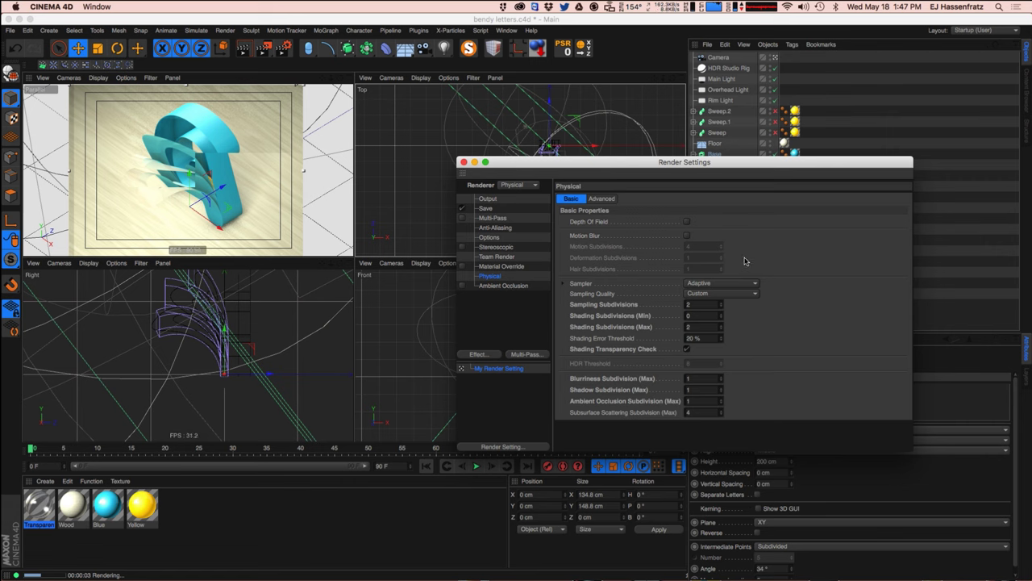
left_click(464, 163)
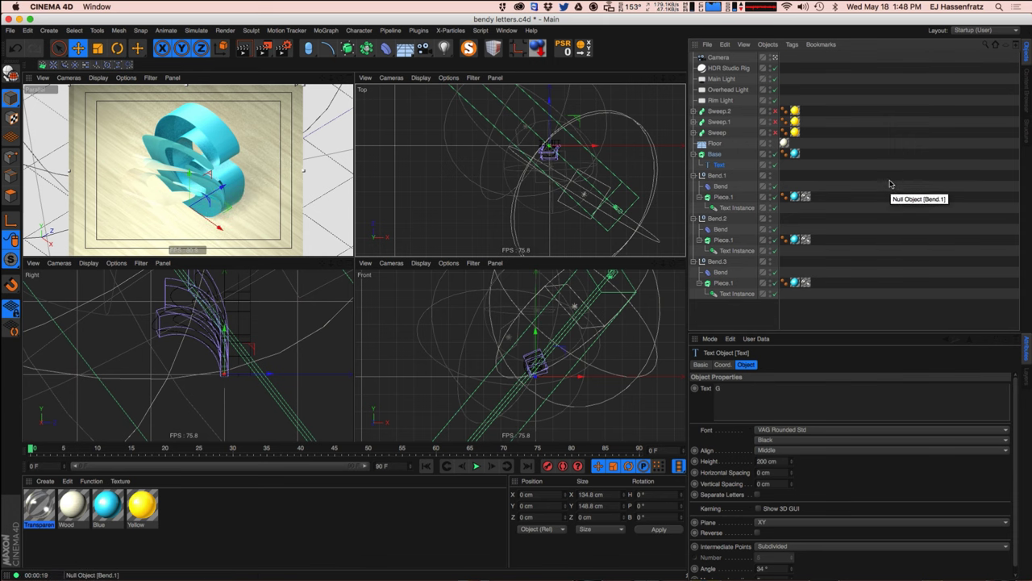
Re-render the perspective view and look through the fonts for the Base's text, choosing VAG Rounded Std.
key("super+r")
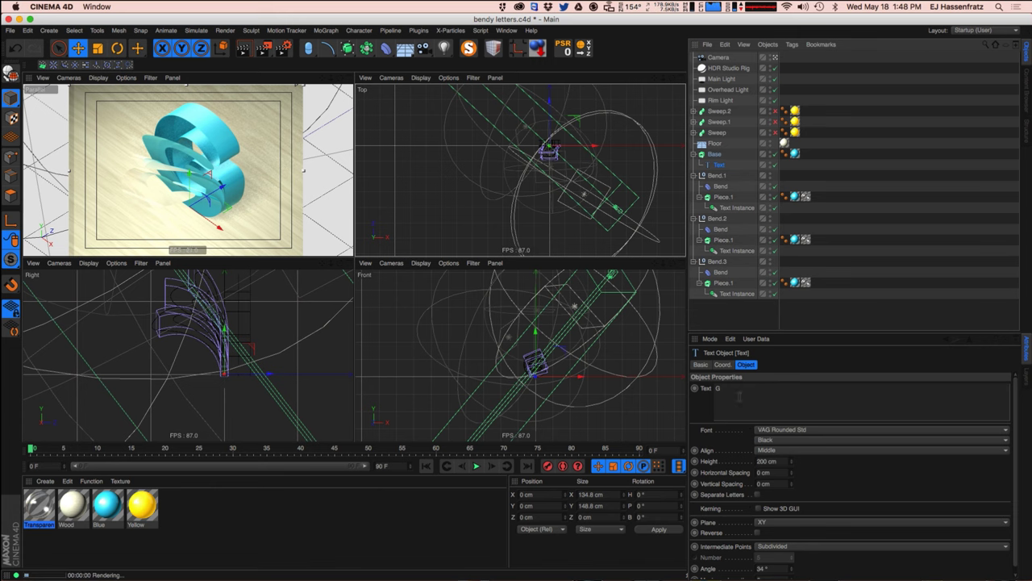
left_click(800, 430)
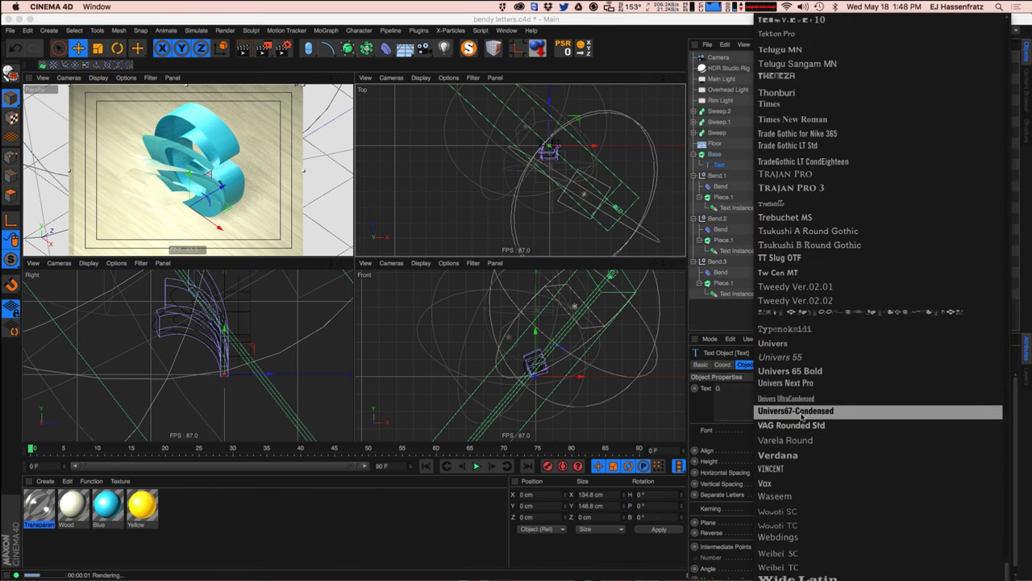
left_click(782, 426)
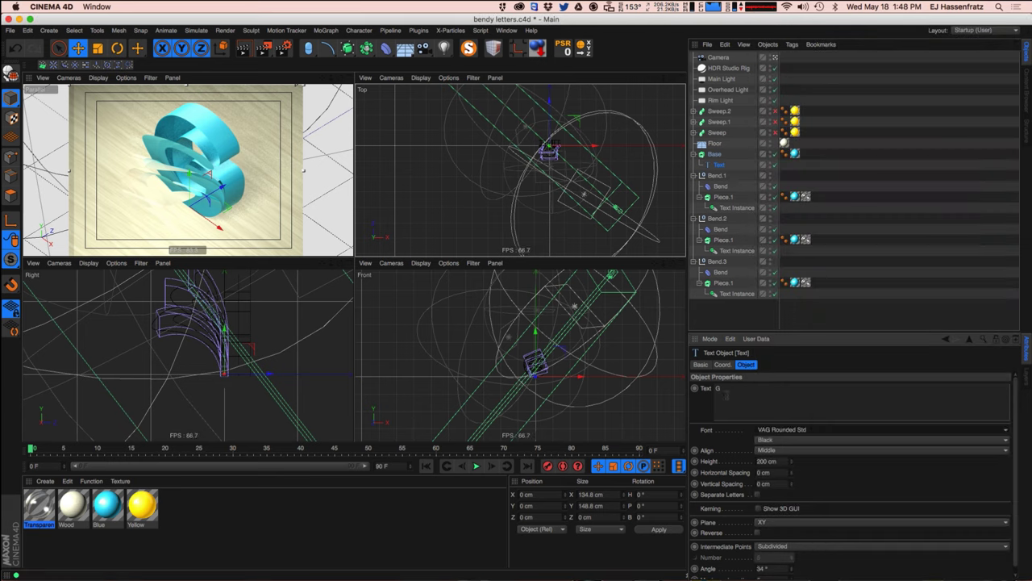
left_click(601, 439)
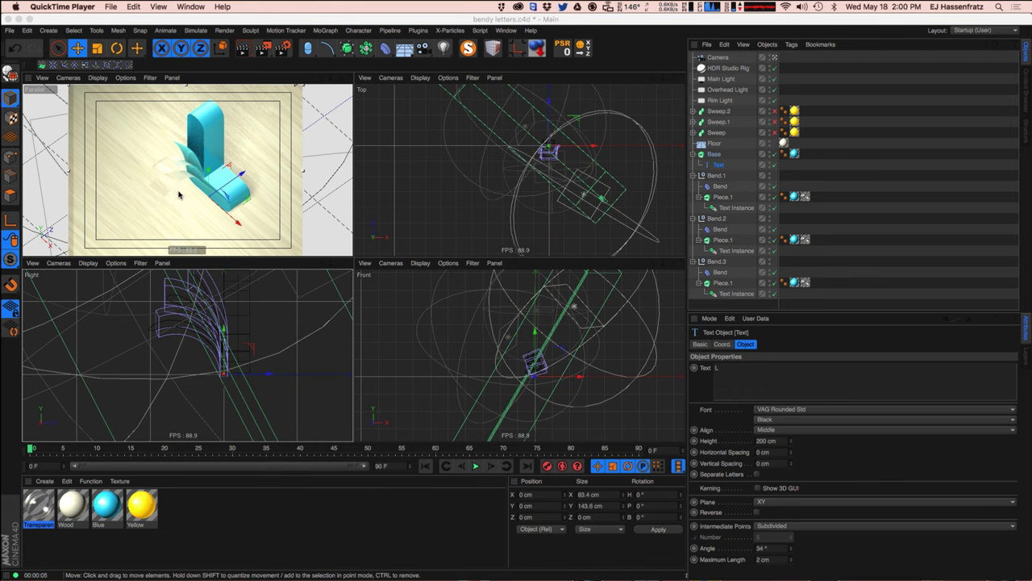
Give the Transparent material a pale blue absorption colour with a shorter absorption distance, and set its transparency brightness to 98%.
double_click(43, 513)
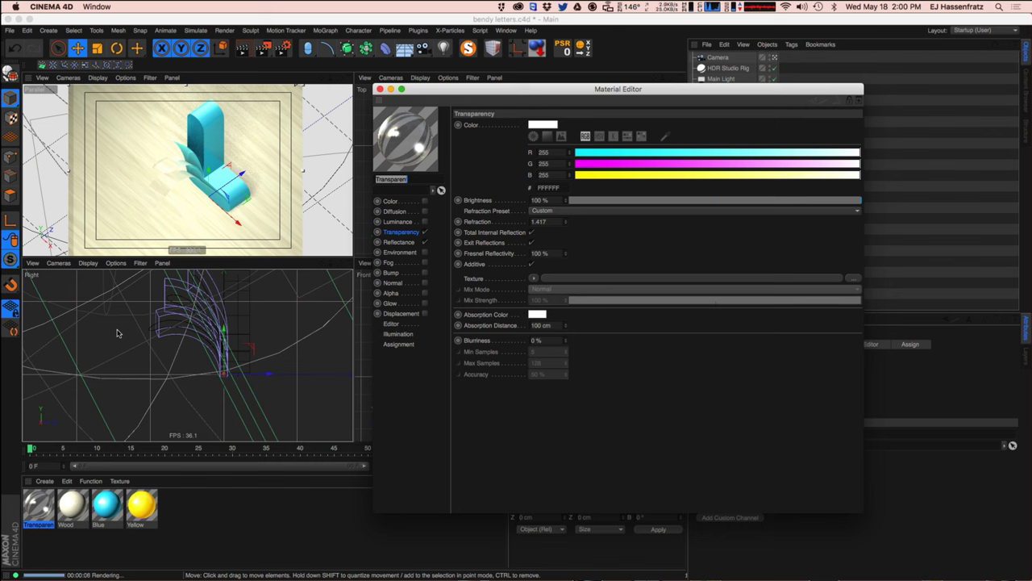
left_click(117, 333)
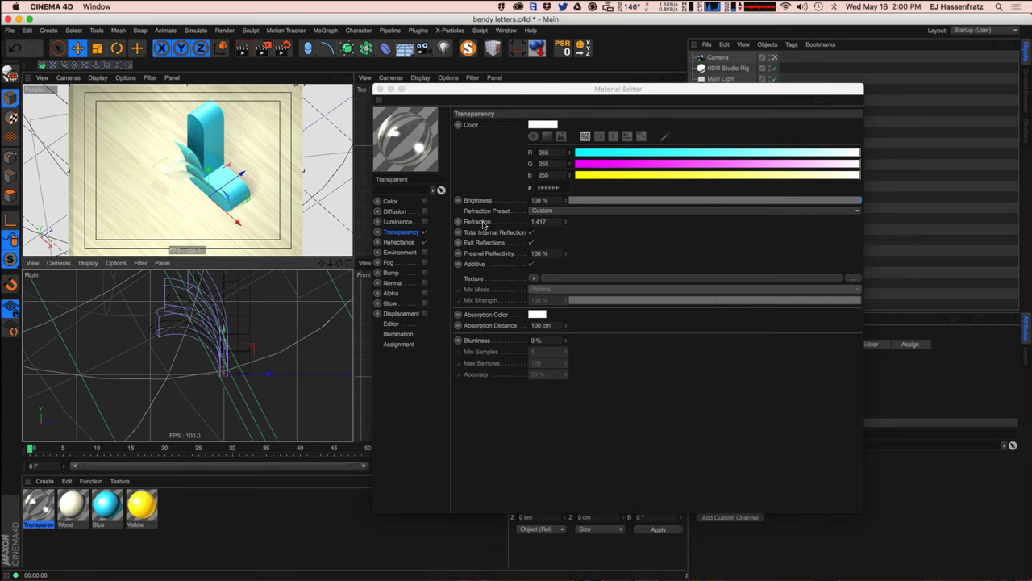
left_click(854, 202)
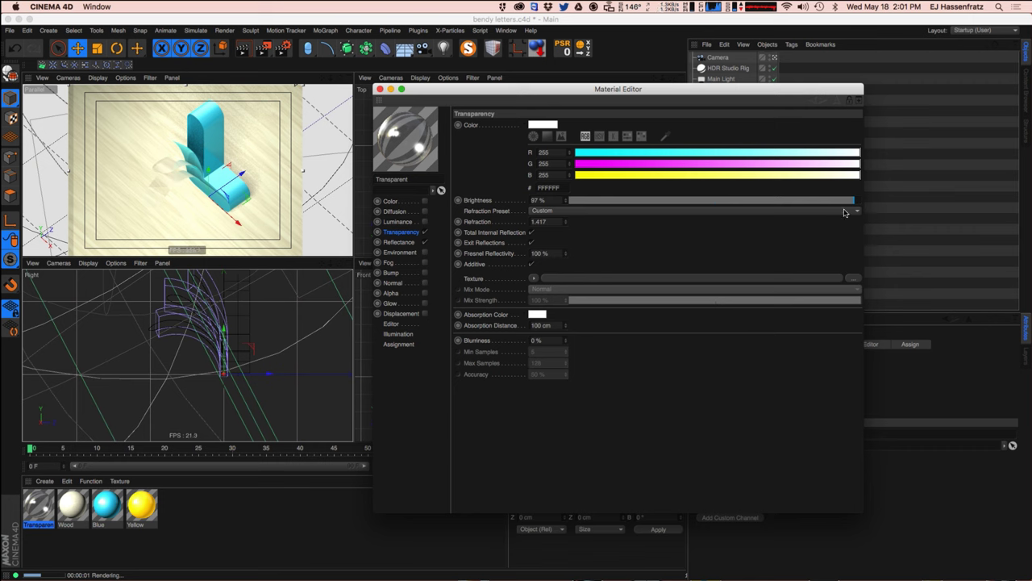
left_click_drag(567, 327, 573, 341)
left_click(541, 316)
left_click(605, 310)
left_click(557, 357)
left_click_drag(568, 327, 566, 322)
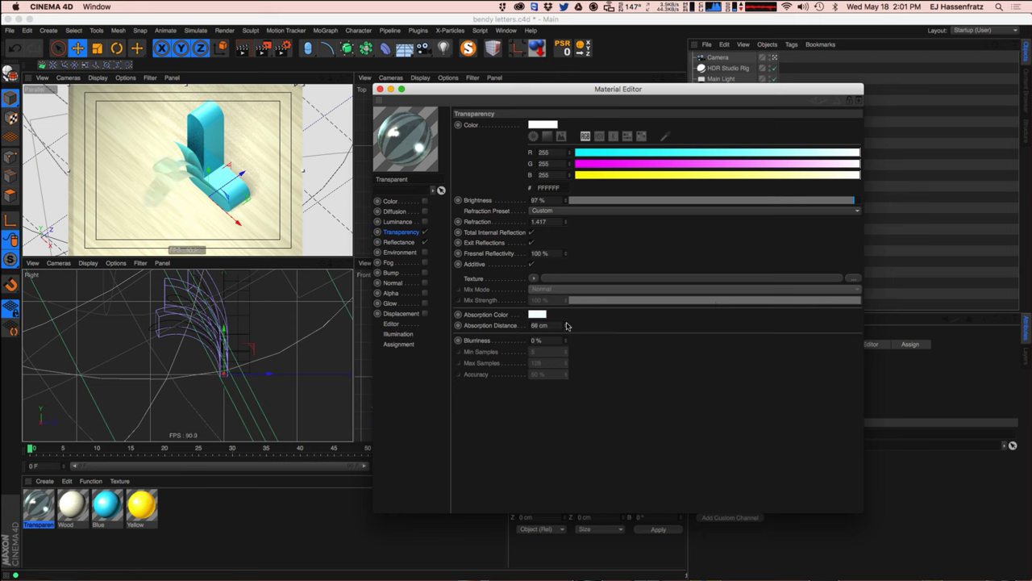
left_click(857, 202)
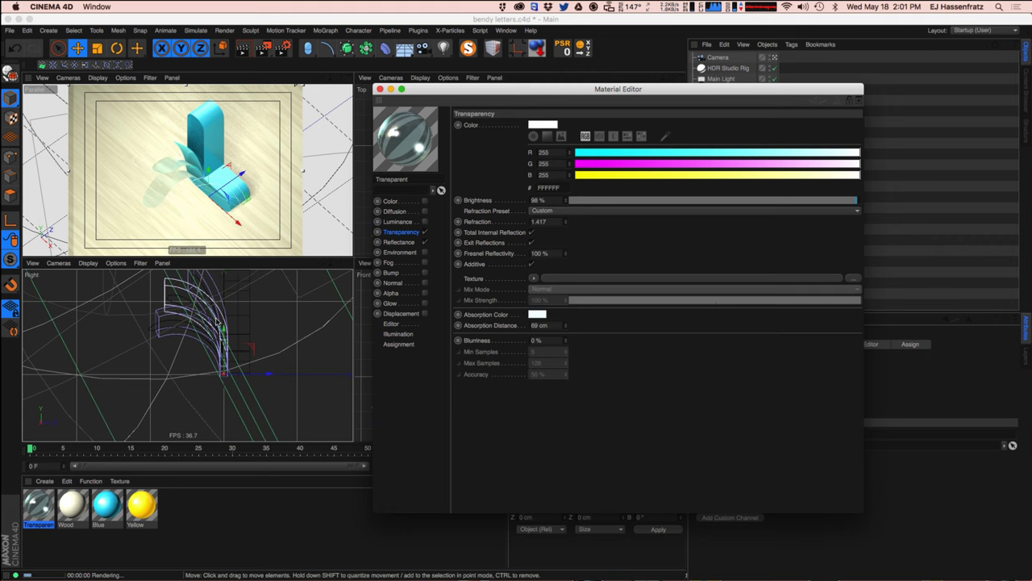
left_click(380, 89)
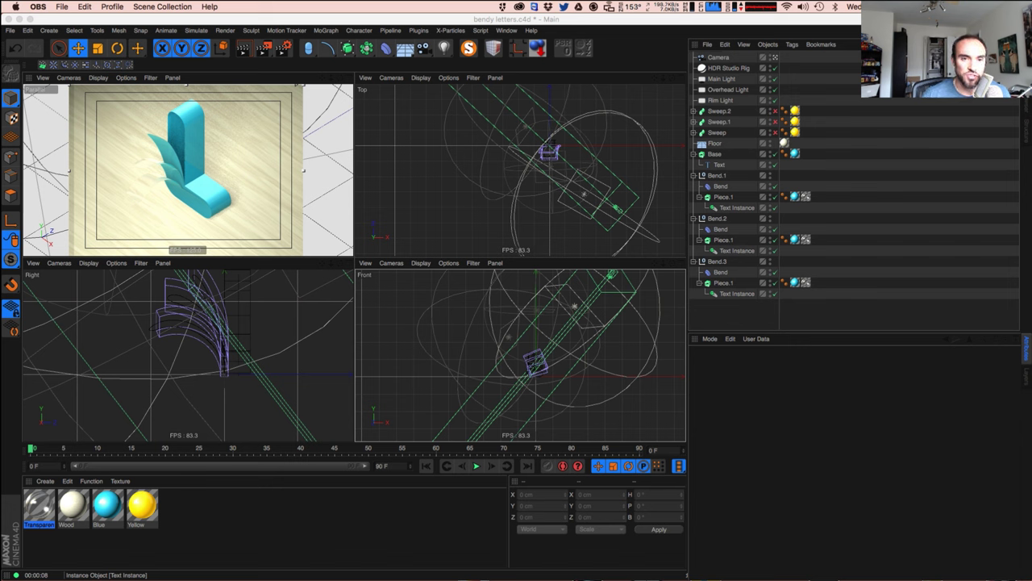
Reframe the letter L in the perspective view and render it again.
left_click(196, 203)
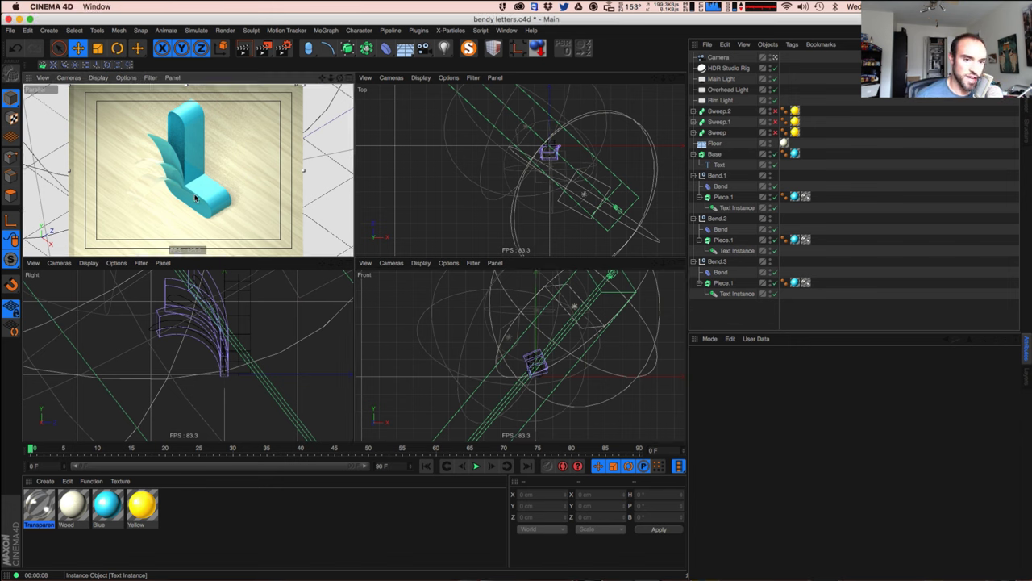
left_click_drag(195, 208, 230, 201, "alt")
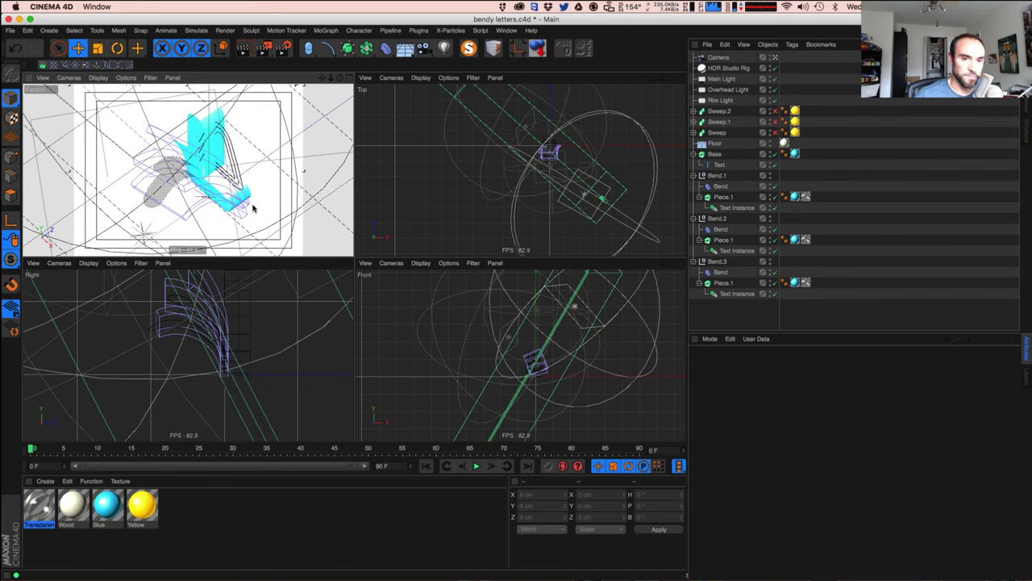
key("super+r")
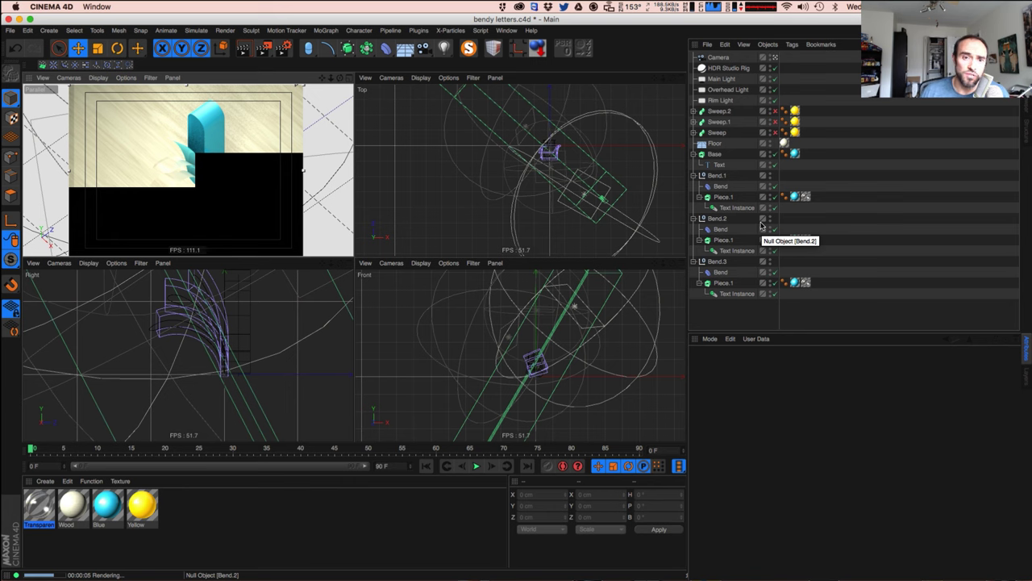
left_click(760, 226)
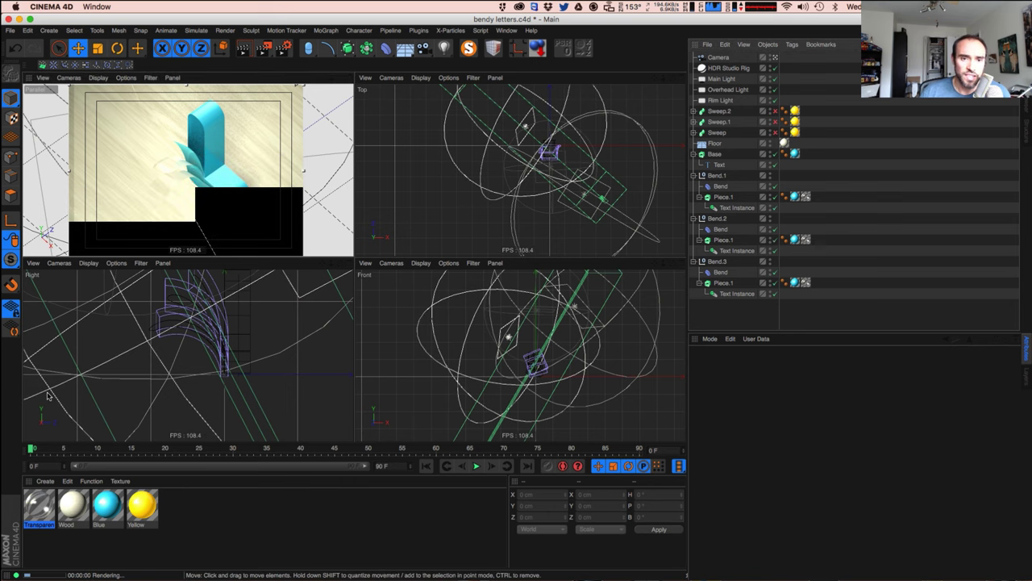